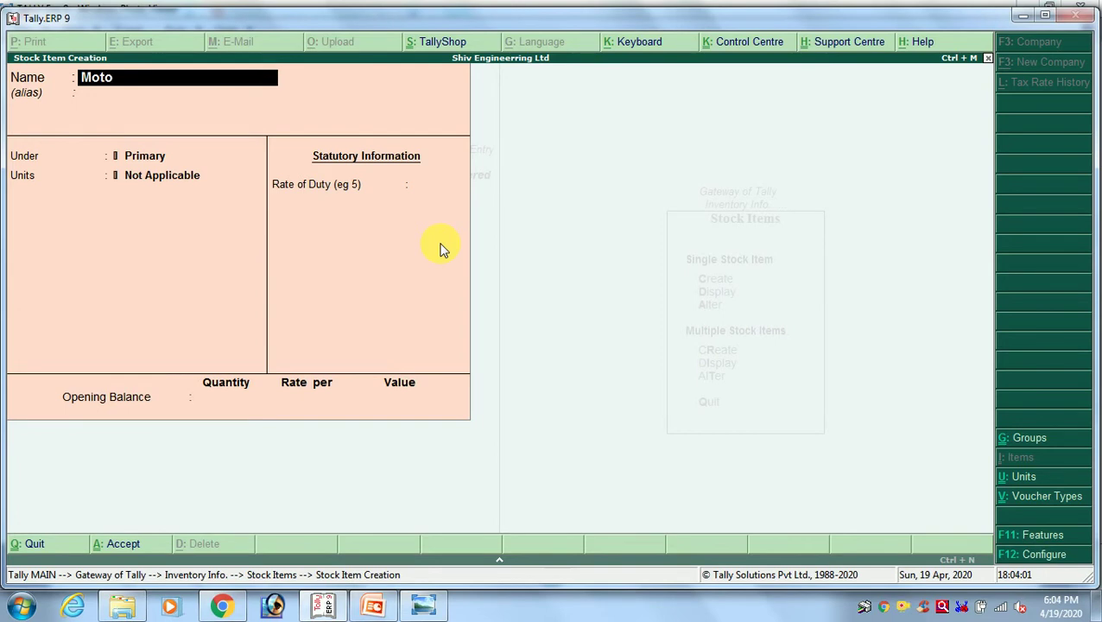
Name the new stock item Motor Pump 1 Hp, keep it under Primary, and set its unit to nos per the exercise sheet
{"action": "type", "text": "Pump 1 Hp"}
{"action": "key", "text": "Return"}
{"action": "key", "text": "Return"}
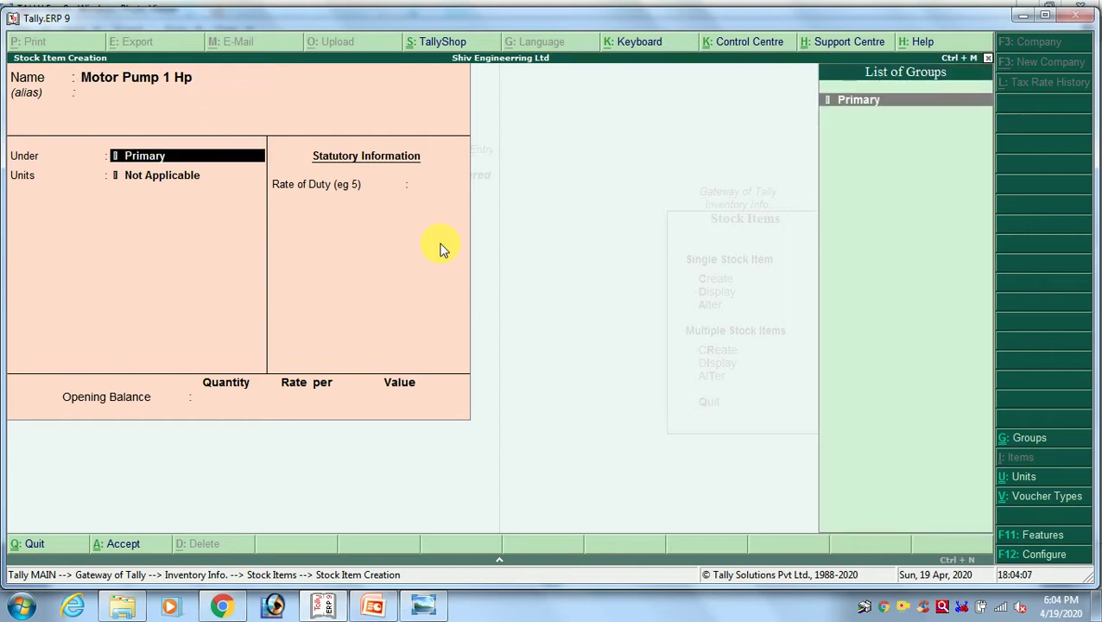
{"action": "key", "text": "Return"}
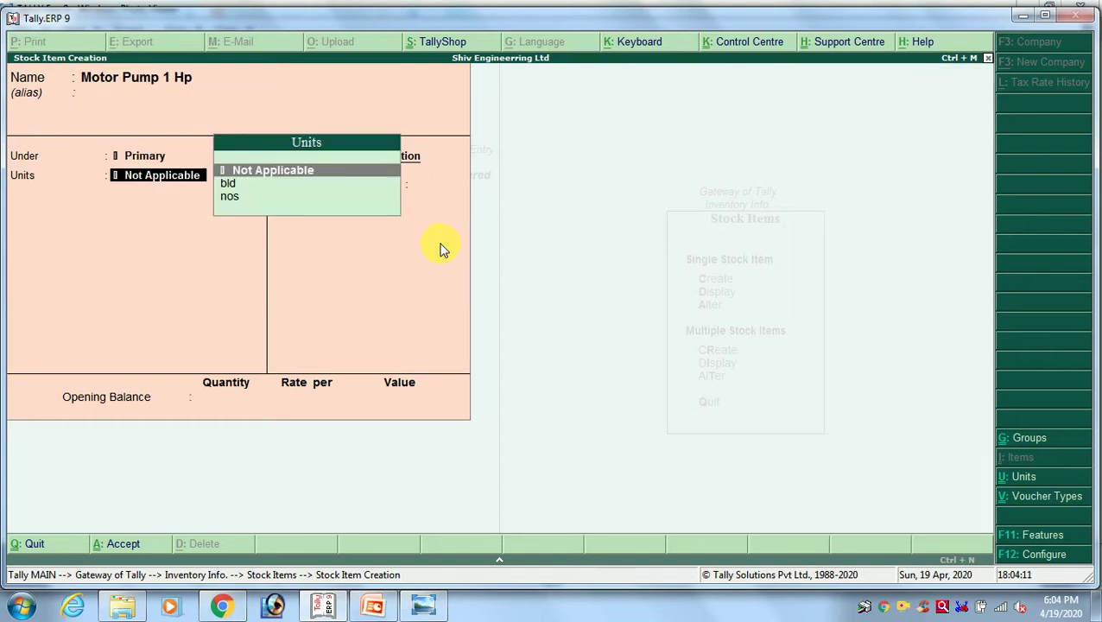
{"action": "key", "text": "alt+Tab"}
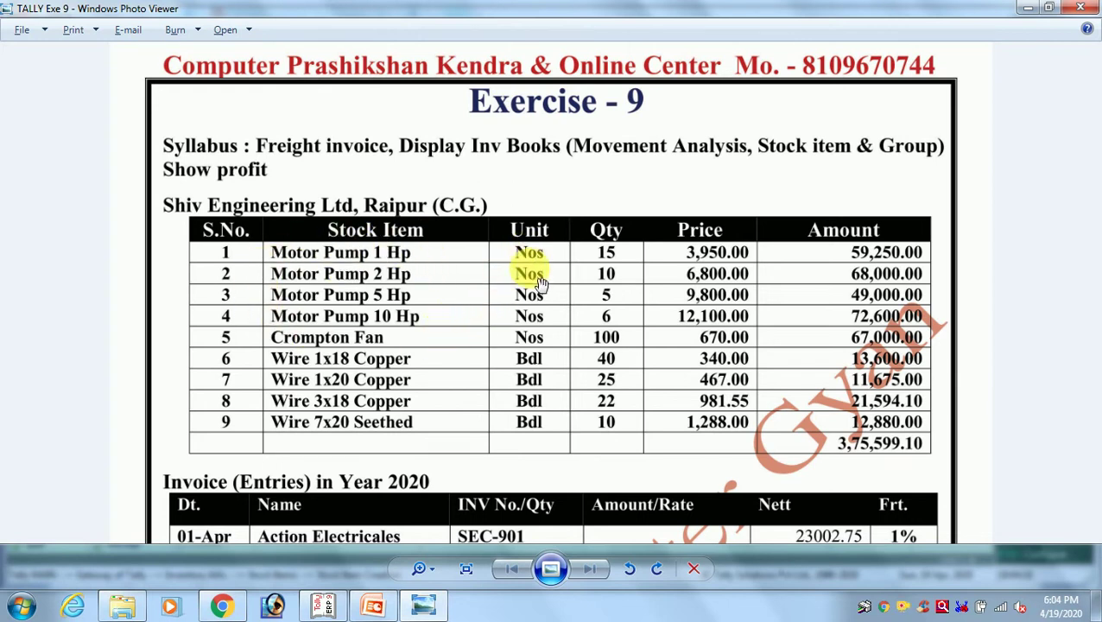
{"action": "key", "text": "alt+Tab"}
{"action": "key", "text": "Down"}
{"action": "key", "text": "Down"}
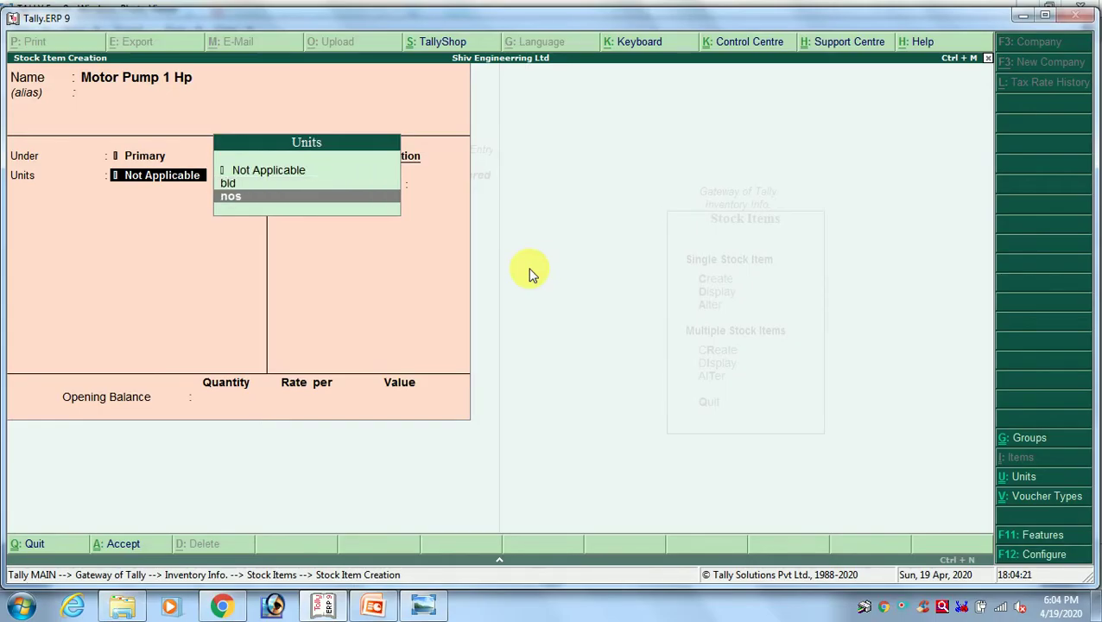
{"action": "key", "text": "Return"}
{"action": "key", "text": "Return"}
Enter the Motor Pump 1 Hp opening balance of 15 nos at rate 3950, check it against the exercise sheet, and save the item
{"action": "key", "text": "alt+Tab"}
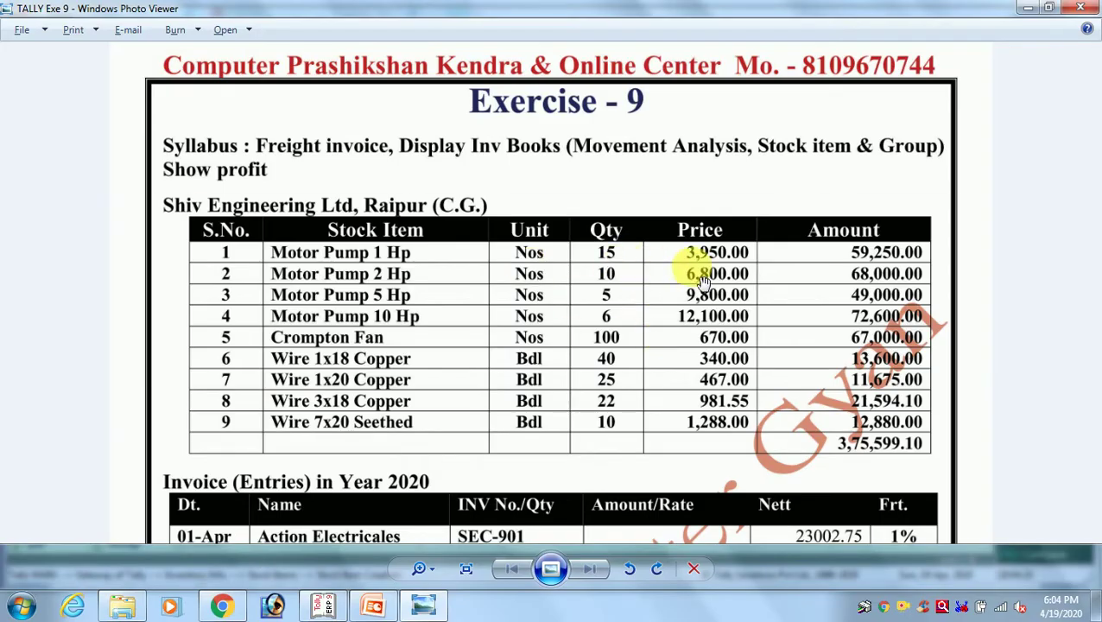
{"action": "key", "text": "alt+Tab"}
{"action": "type", "text": "15"}
{"action": "key", "text": "Return"}
{"action": "type", "text": "3950"}
{"action": "key", "text": "Return"}
{"action": "key", "text": "alt+Tab"}
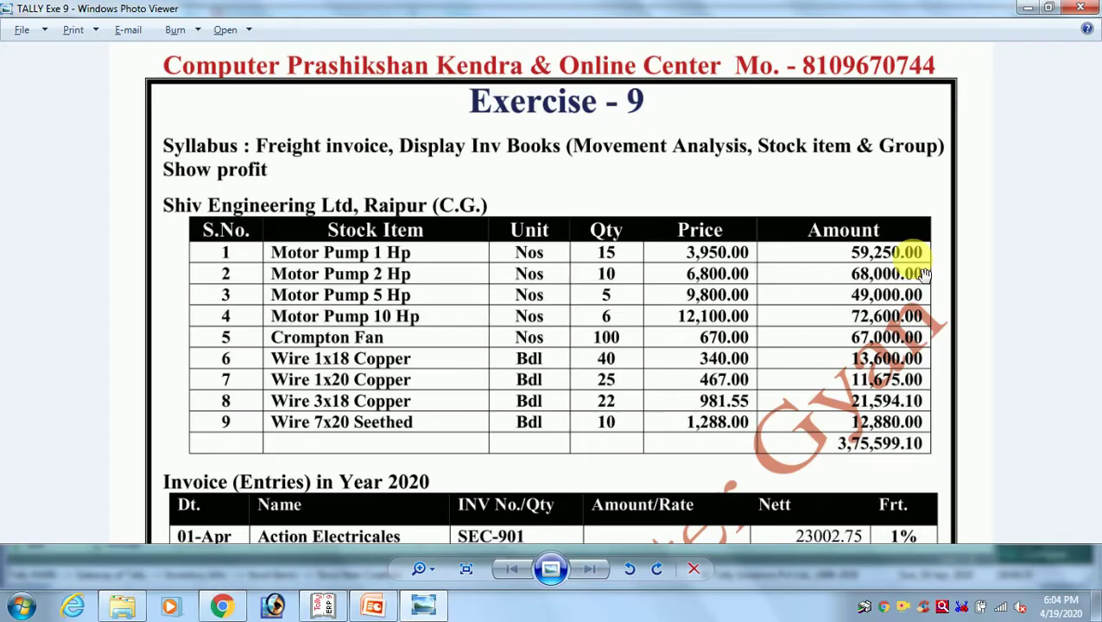
{"action": "key", "text": "alt+Tab"}
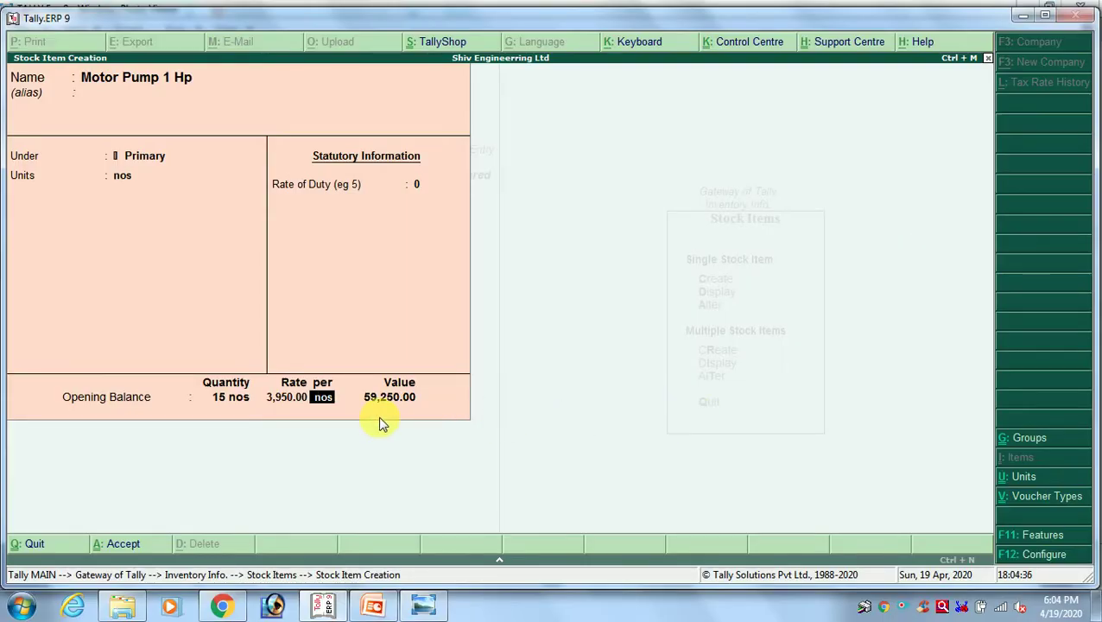
{"action": "key", "text": "Return"}
{"action": "key", "text": "Return"}
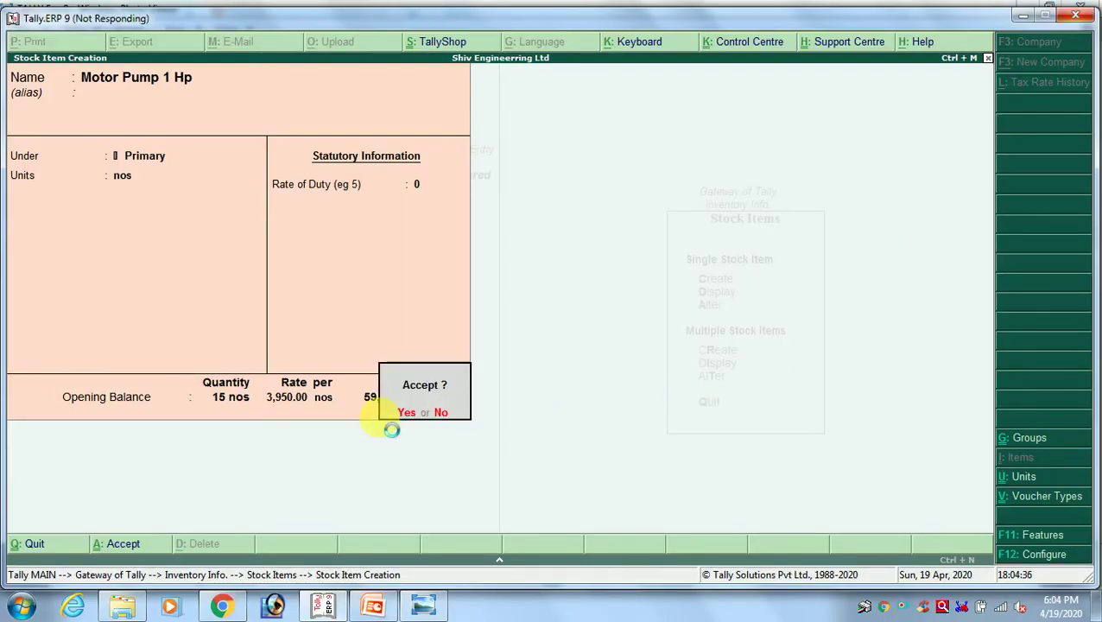
{"action": "key", "text": "Return"}
Start the next stock item from the exercise sheet as Motor Pump 2hp under Primary, with nos as its unit
{"action": "key", "text": "alt+Tab"}
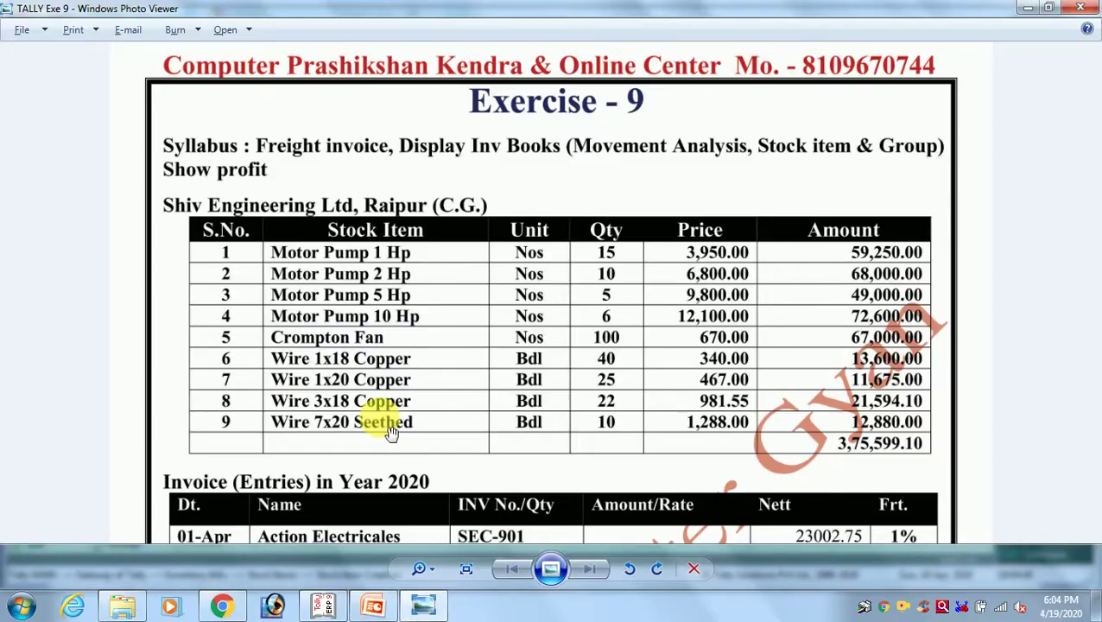
{"action": "key", "text": "alt+Tab"}
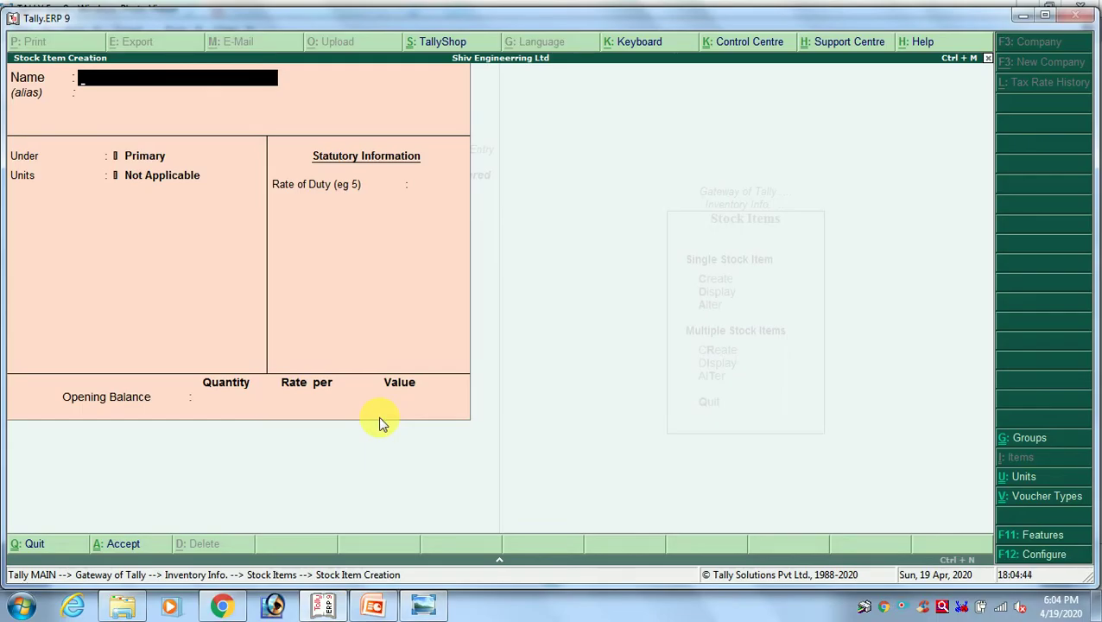
{"action": "type", "text": "Motor Pump "}
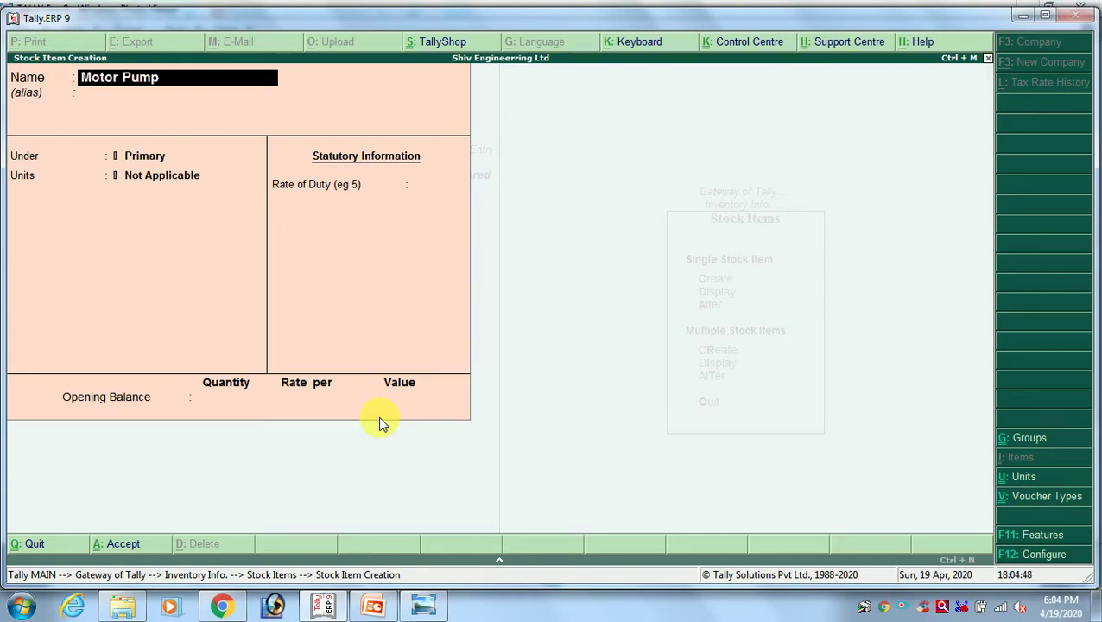
{"action": "type", "text": "2hp"}
{"action": "key", "text": "Return"}
{"action": "key", "text": "Return"}
{"action": "key", "text": "Down"}
{"action": "key", "text": "Down"}
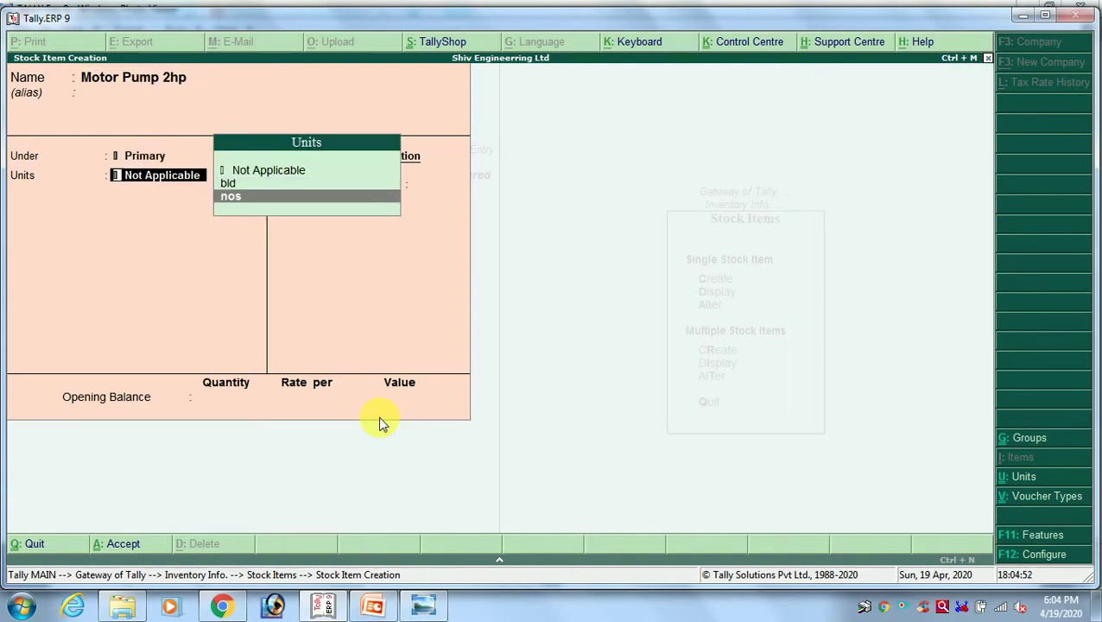
{"action": "key", "text": "Return"}
Enter the Motor Pump 2hp opening balance of 10 nos at rate 6800 from the exercise sheet and save the item
{"action": "key", "text": "alt+Tab"}
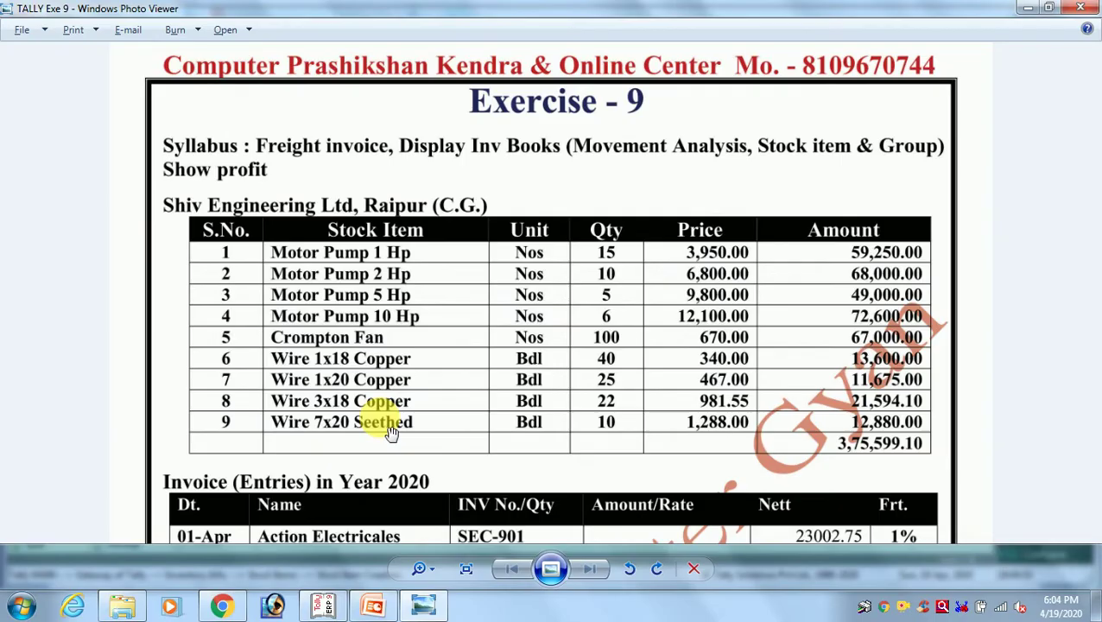
{"action": "key", "text": "alt+Tab"}
{"action": "key", "text": "BackSpace"}
{"action": "type", "text": "10"}
{"action": "key", "text": "Return"}
{"action": "type", "text": "6800"}
{"action": "key", "text": "Return"}
{"action": "key", "text": "alt+Tab"}
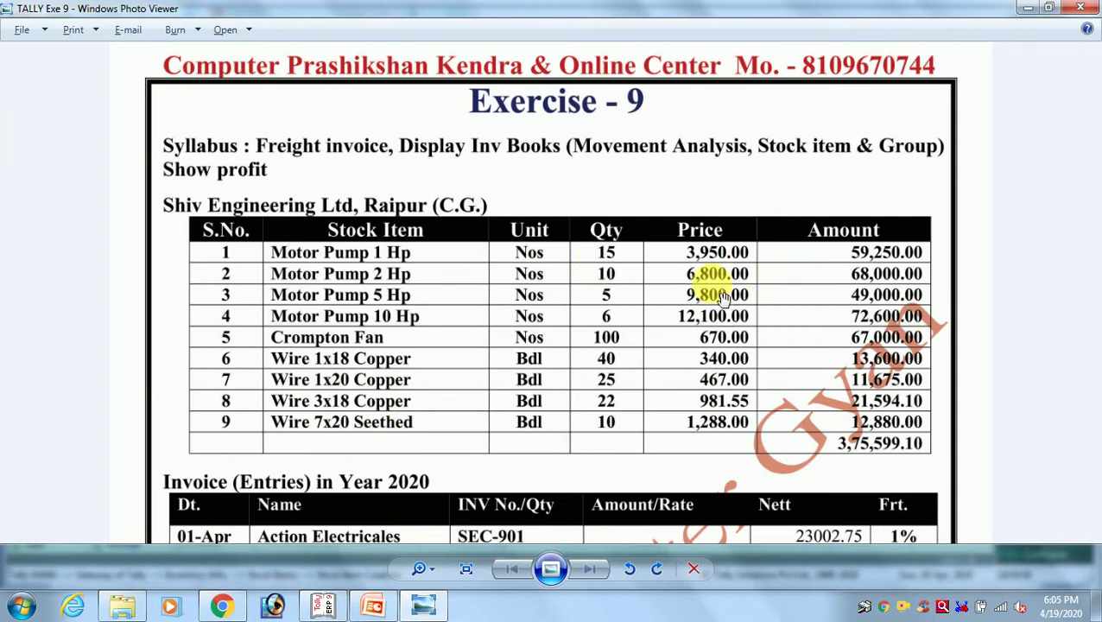
{"action": "key", "text": "alt+Tab"}
{"action": "key", "text": "Return"}
{"action": "key", "text": "Return"}
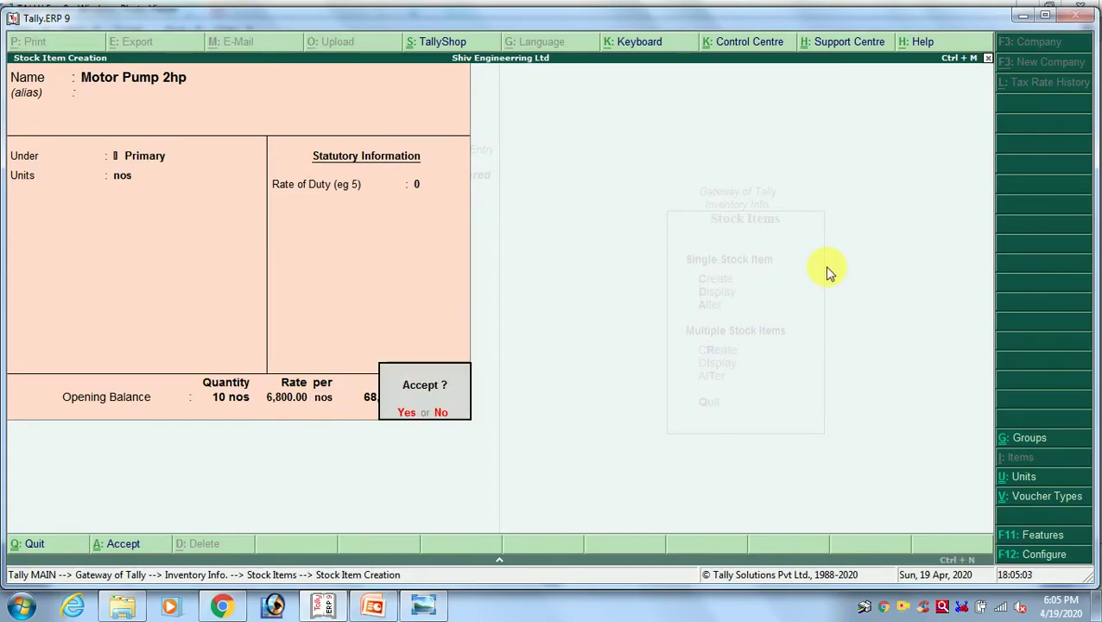
{"action": "key", "text": "y"}
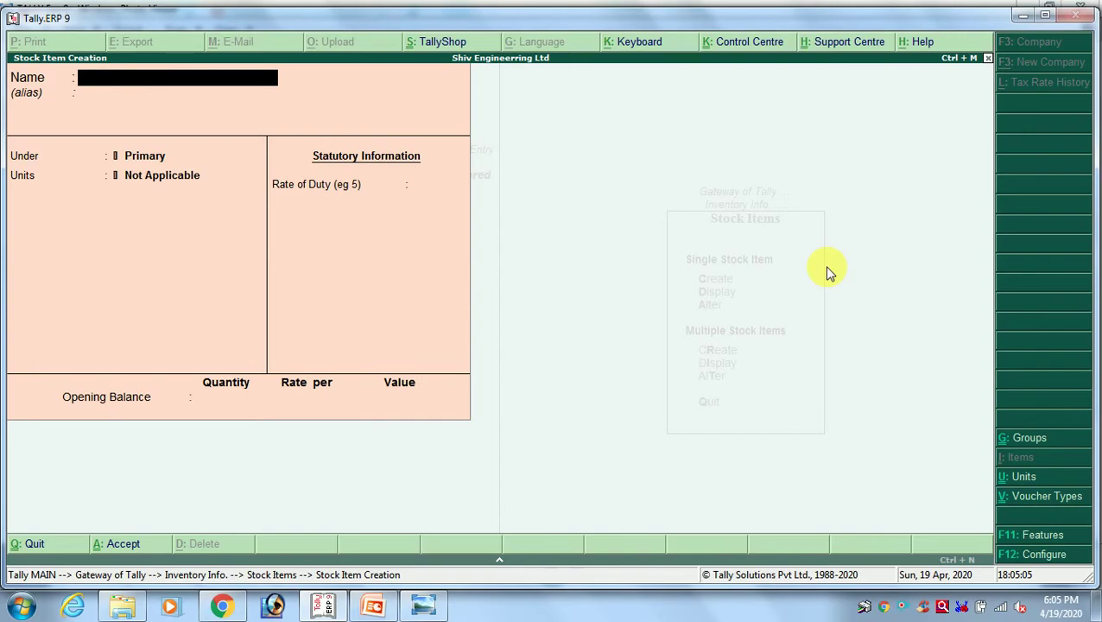
Start the third stock item from the exercise sheet as Motor Pump 5 Hp under Primary, measured in nos
{"action": "key", "text": "alt+Tab"}
{"action": "key", "text": "alt+Tab"}
{"action": "type", "text": "Motor Pump 5 Hp"}
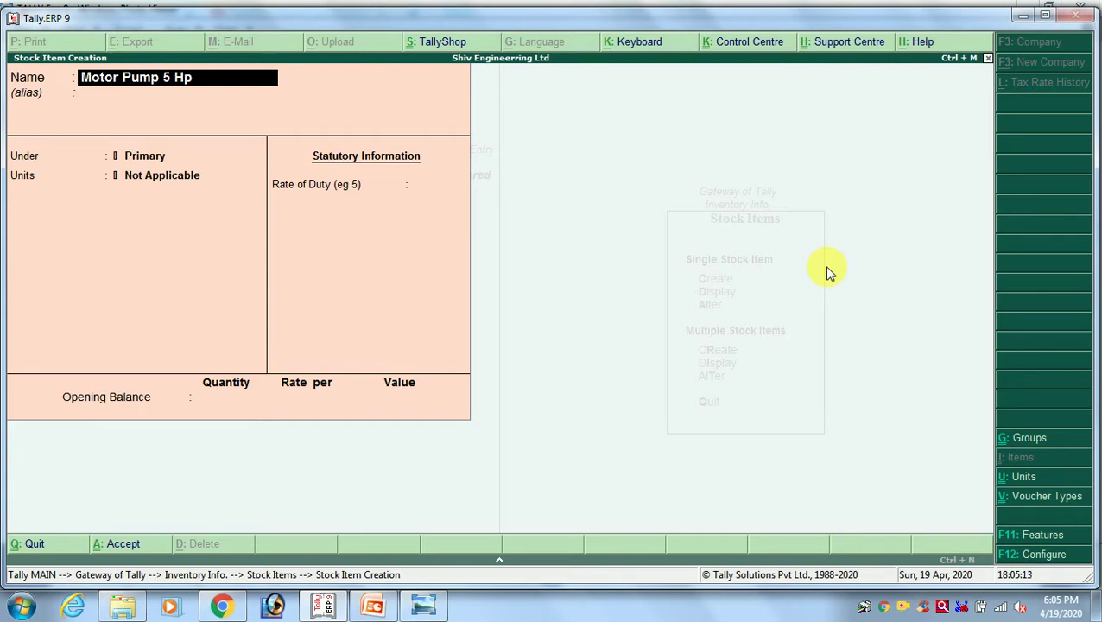
{"action": "key", "text": "Return"}
{"action": "key", "text": "Return"}
{"action": "key", "text": "Down"}
{"action": "key", "text": "Down"}
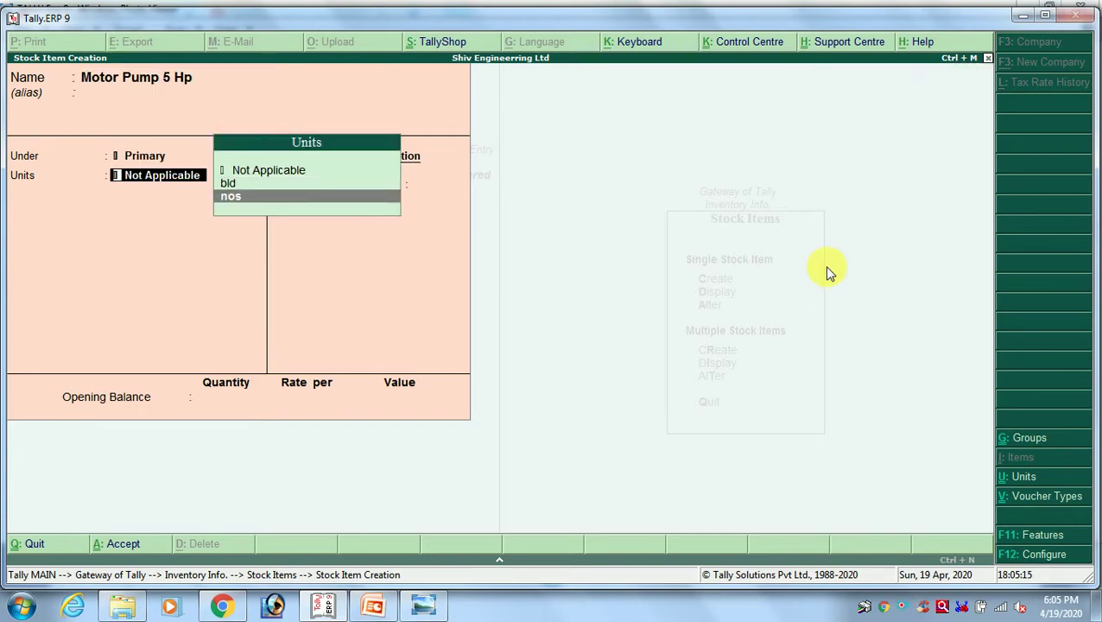
{"action": "key", "text": "Return"}
Enter the Motor Pump 5 Hp opening balance of 5 nos at rate 9,800 from the exercise sheet and save the item
{"action": "key", "text": "alt+Tab"}
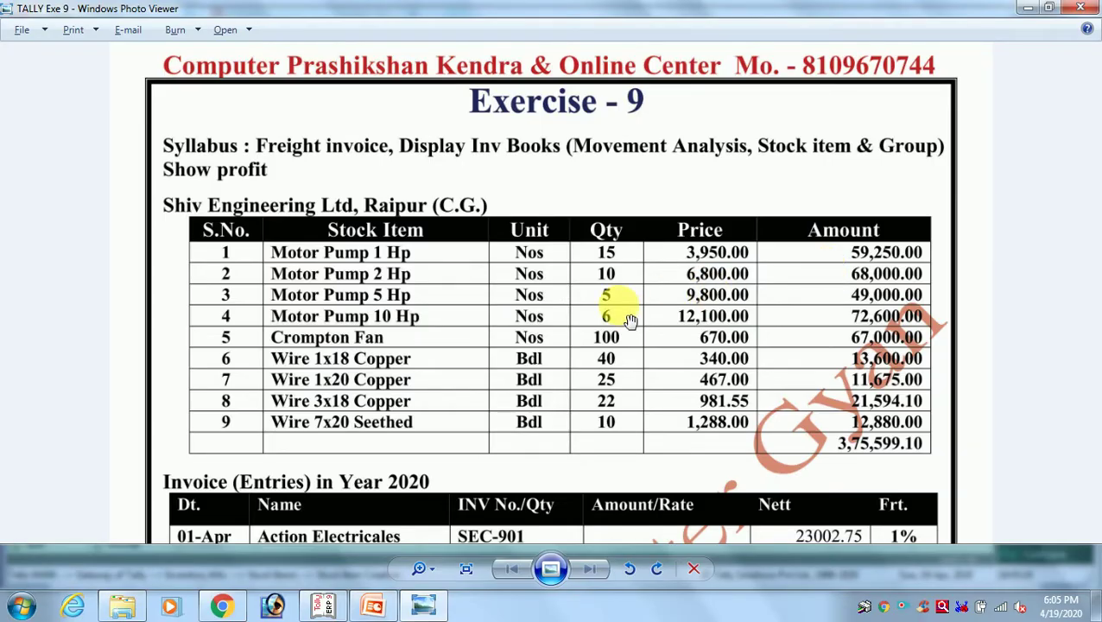
{"action": "key", "text": "alt+Tab"}
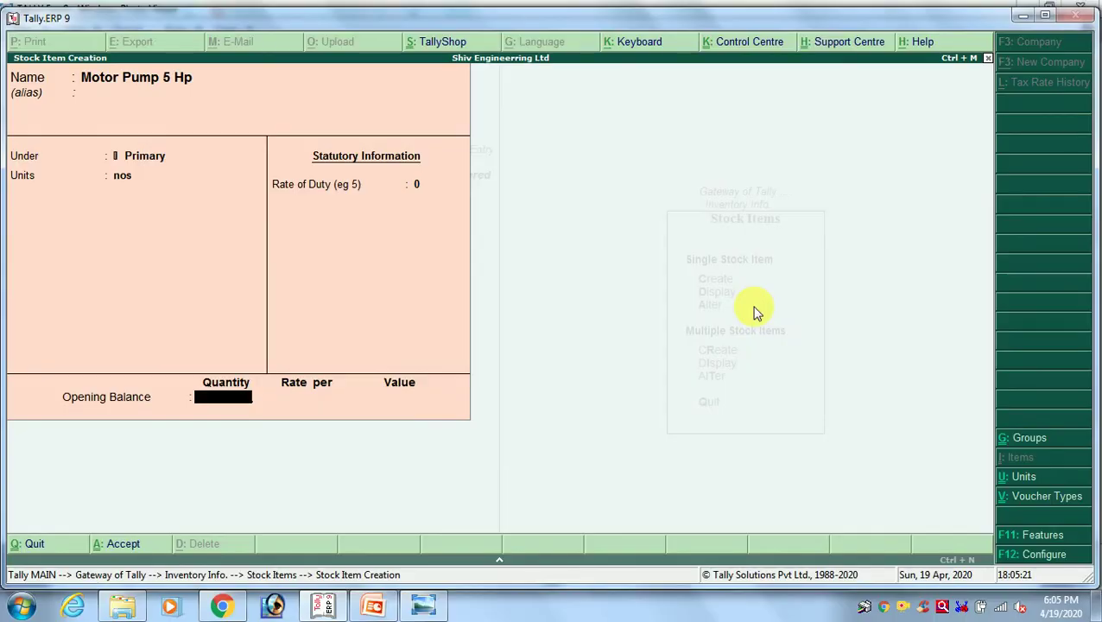
{"action": "type", "text": "5"}
{"action": "key", "text": "Return"}
{"action": "type", "text": "9"}
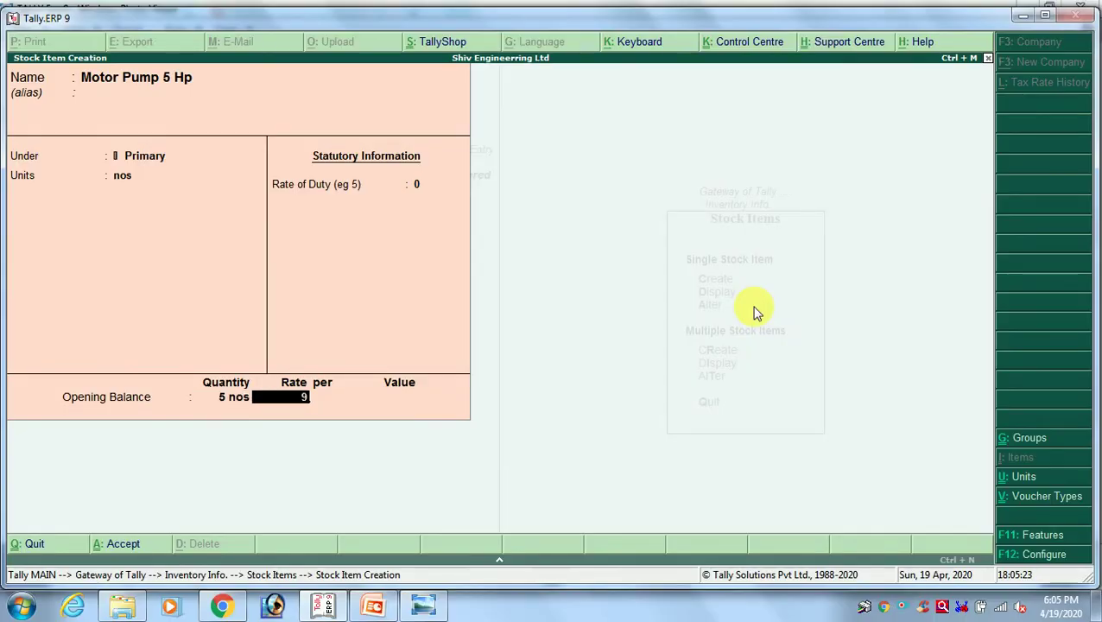
{"action": "type", "text": ",800"}
{"action": "key", "text": "Return"}
{"action": "key", "text": "Return"}
{"action": "key", "text": "Return"}
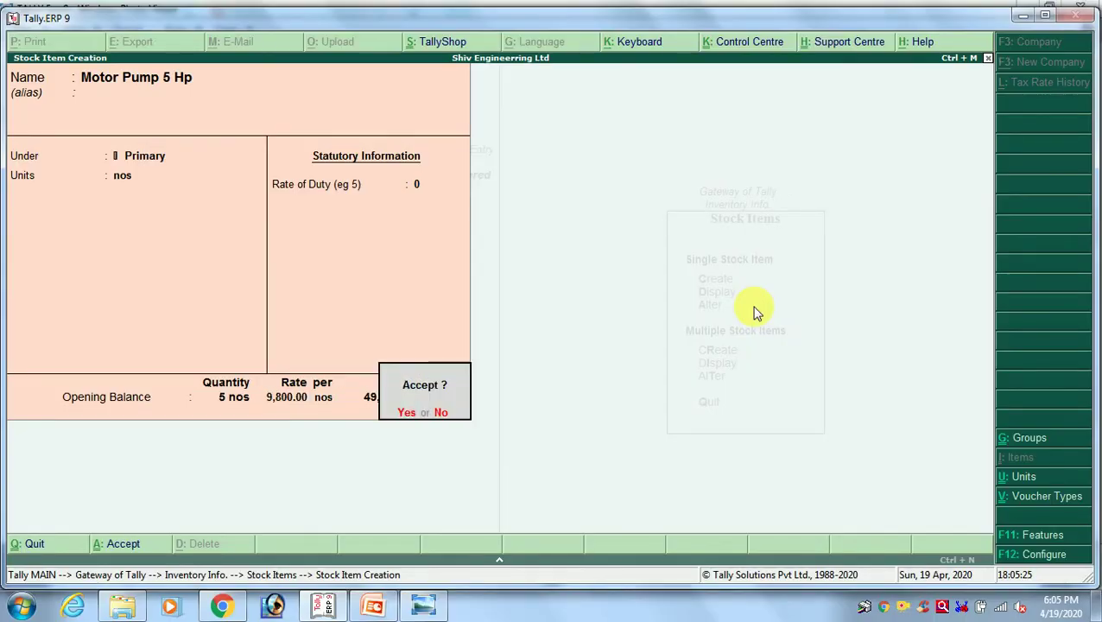
{"action": "key", "text": "y"}
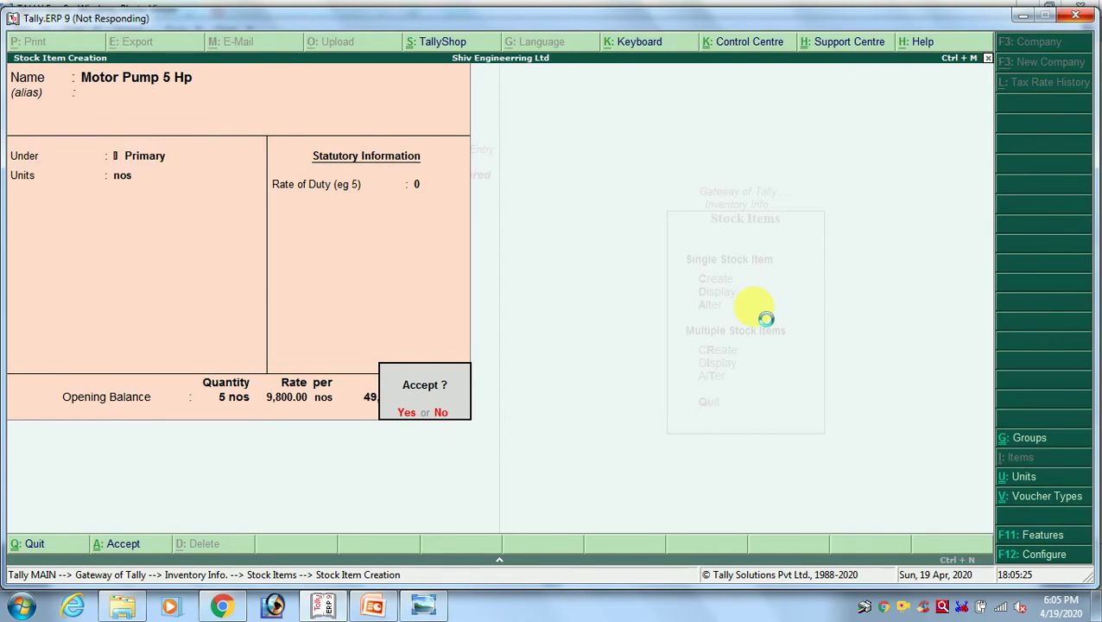
Start the fourth stock item from the exercise sheet as Motor Pump 10 Hp under Primary, with the unit nos
{"action": "key", "text": "alt+Tab"}
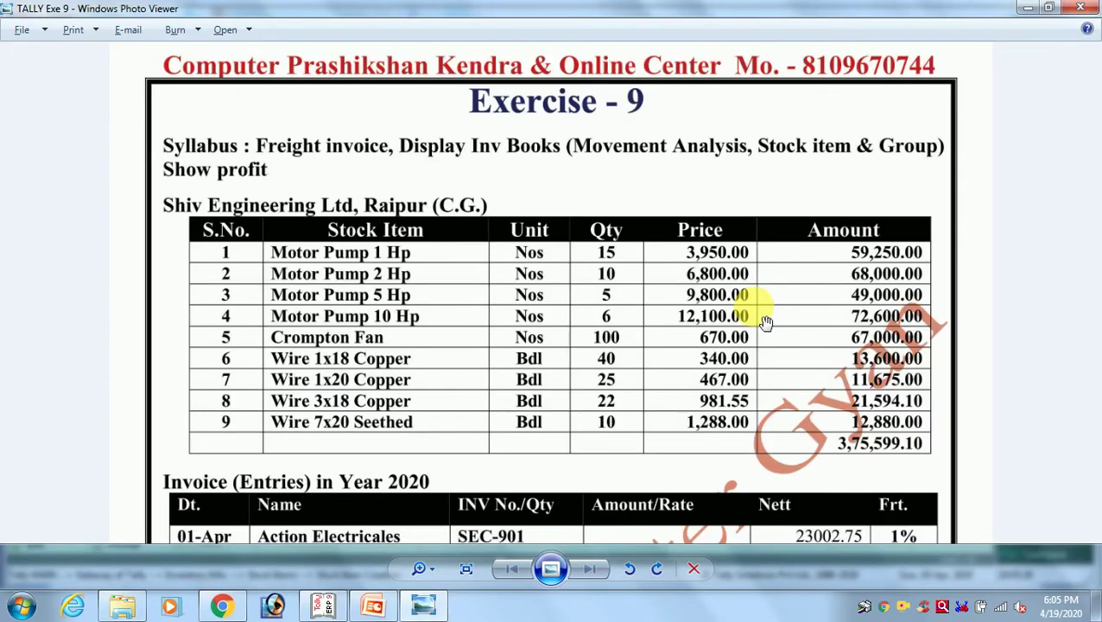
{"action": "key", "text": "alt+Tab"}
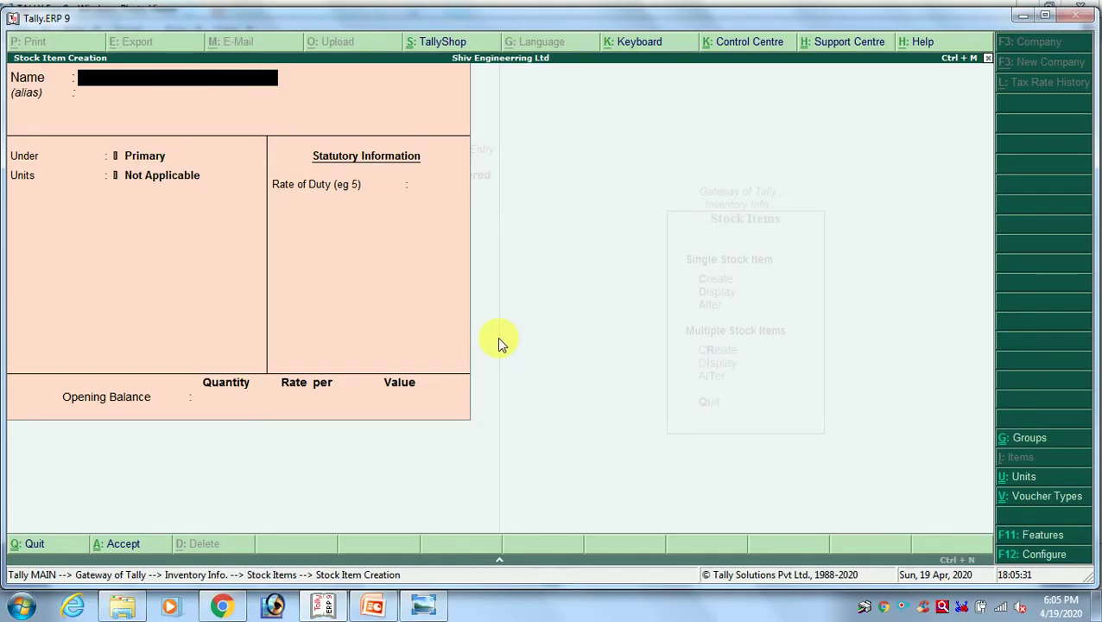
{"action": "type", "text": "Mt"}
{"action": "type", "text": "oto"}
{"action": "type", "text": "r Pump"}
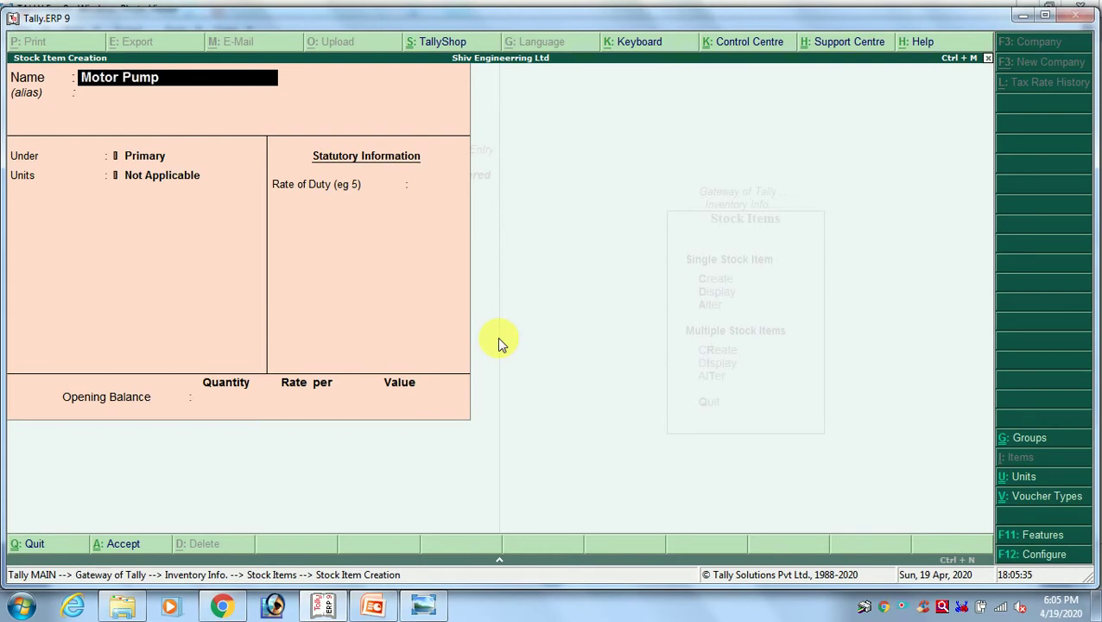
{"action": "type", "text": " 10 Hp"}
{"action": "key", "text": "Return"}
{"action": "key", "text": "Return"}
{"action": "key", "text": "Return"}
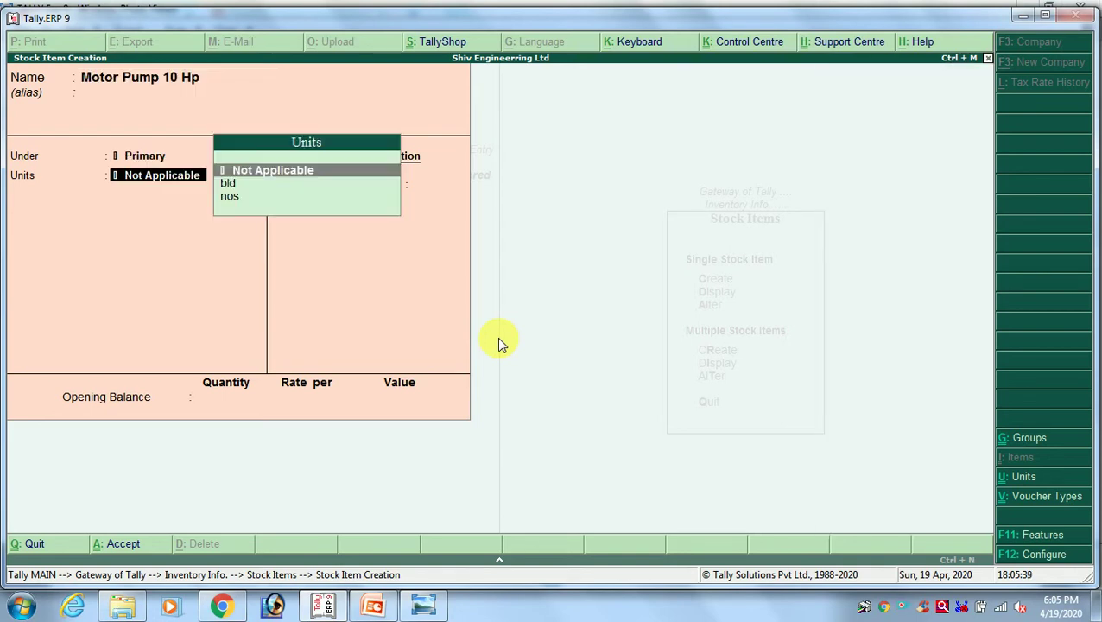
{"action": "key", "text": "Down"}
{"action": "key", "text": "Down"}
{"action": "key", "text": "Return"}
{"action": "key", "text": "Return"}
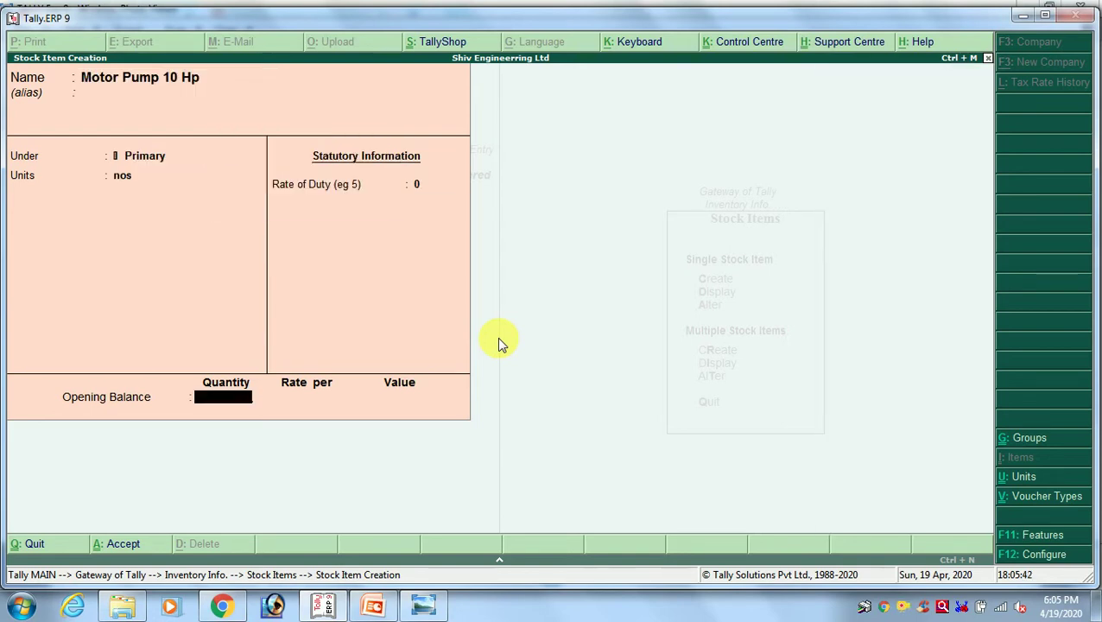
Enter the Motor Pump 10 Hp opening balance of 6 nos at rate 12100 from the exercise sheet and save the item
{"action": "key", "text": "alt+Tab"}
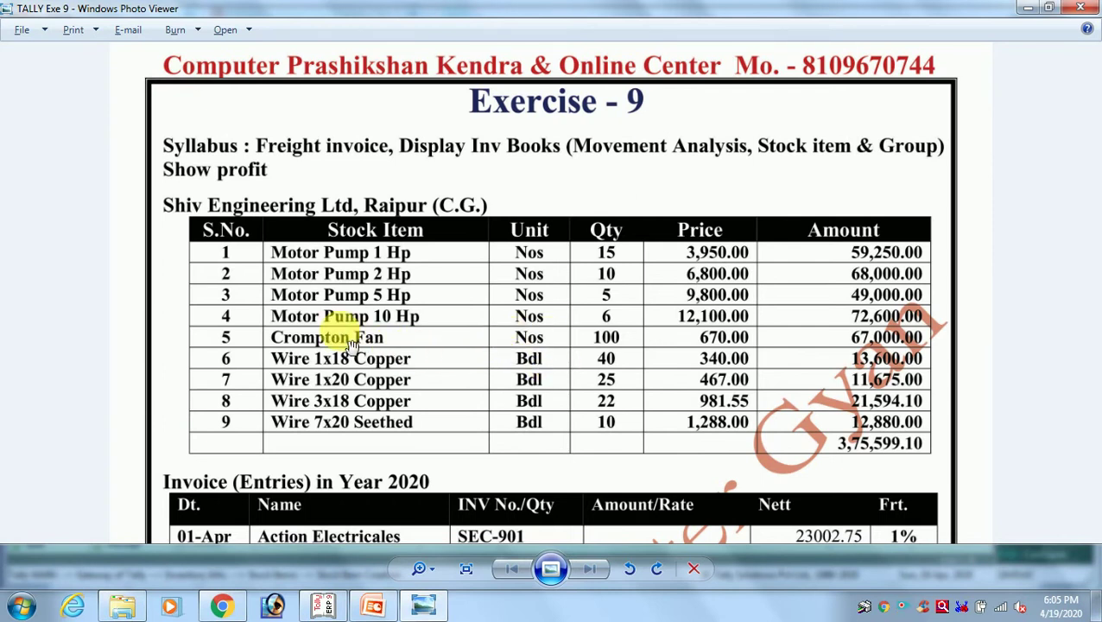
{"action": "key", "text": "alt+Tab"}
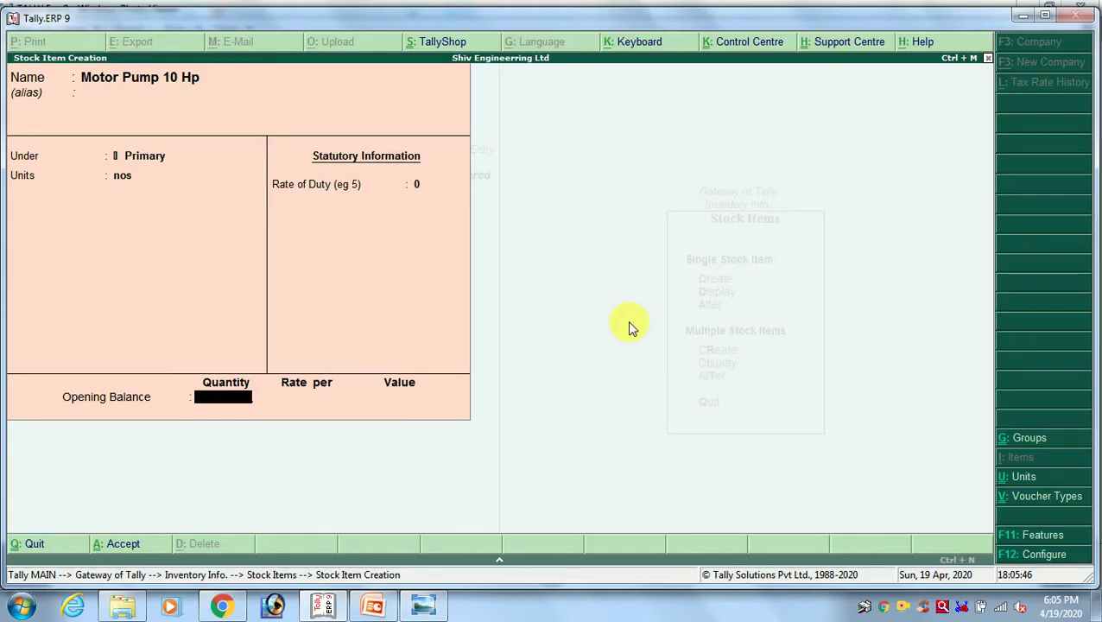
{"action": "type", "text": "6"}
{"action": "key", "text": "Return"}
{"action": "key", "text": "alt+Tab"}
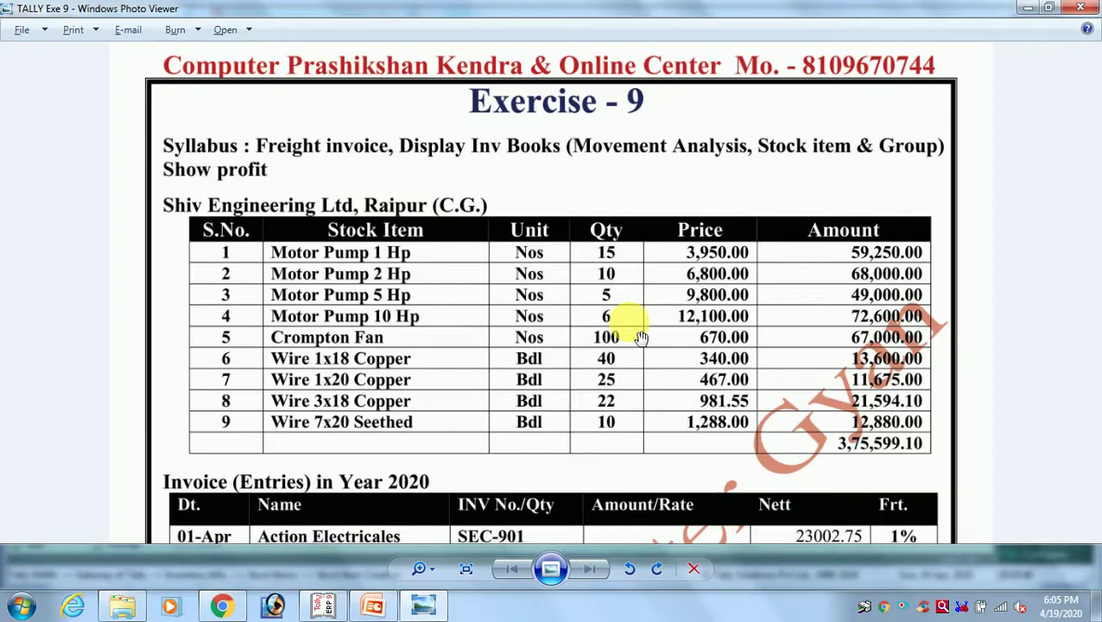
{"action": "key", "text": "alt+Tab"}
{"action": "type", "text": "12100"}
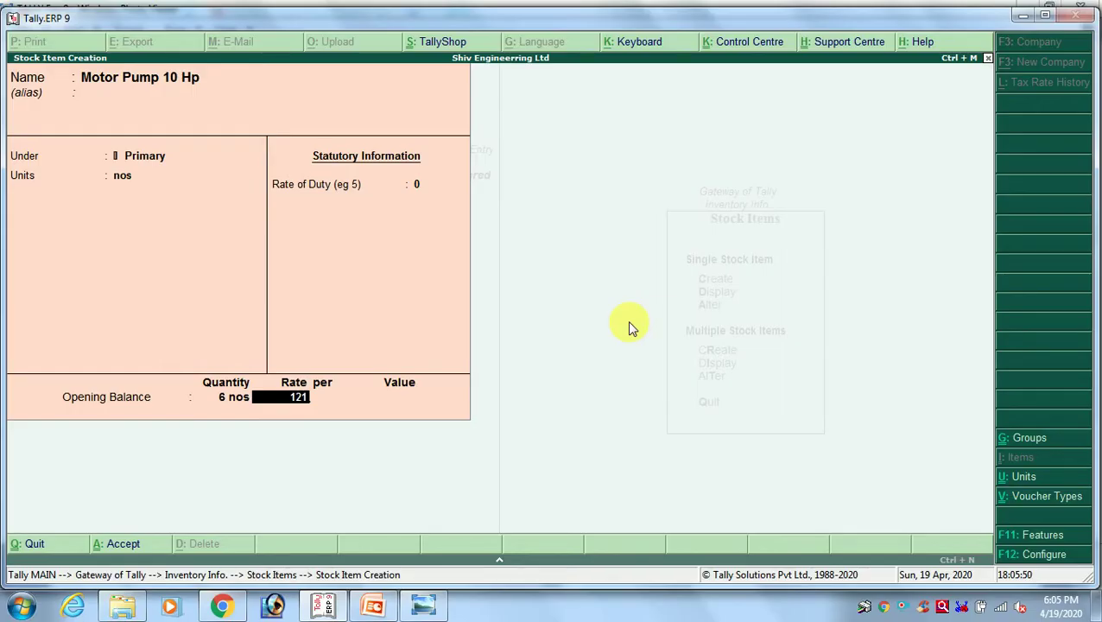
{"action": "key", "text": "Return"}
{"action": "key", "text": "Return"}
{"action": "key", "text": "Return"}
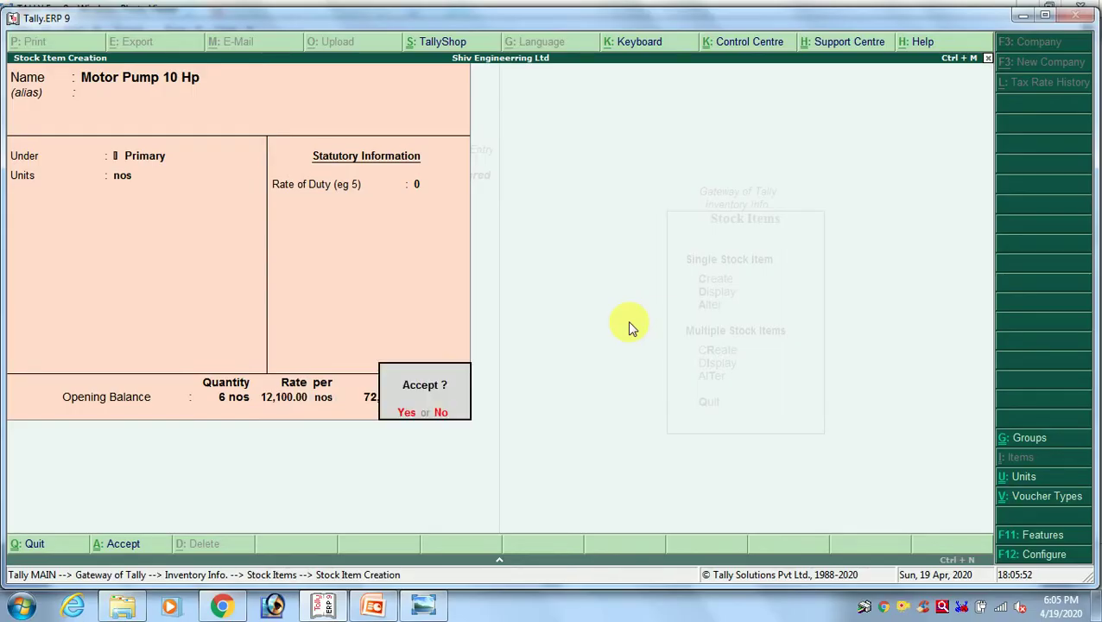
{"action": "key", "text": "Return"}
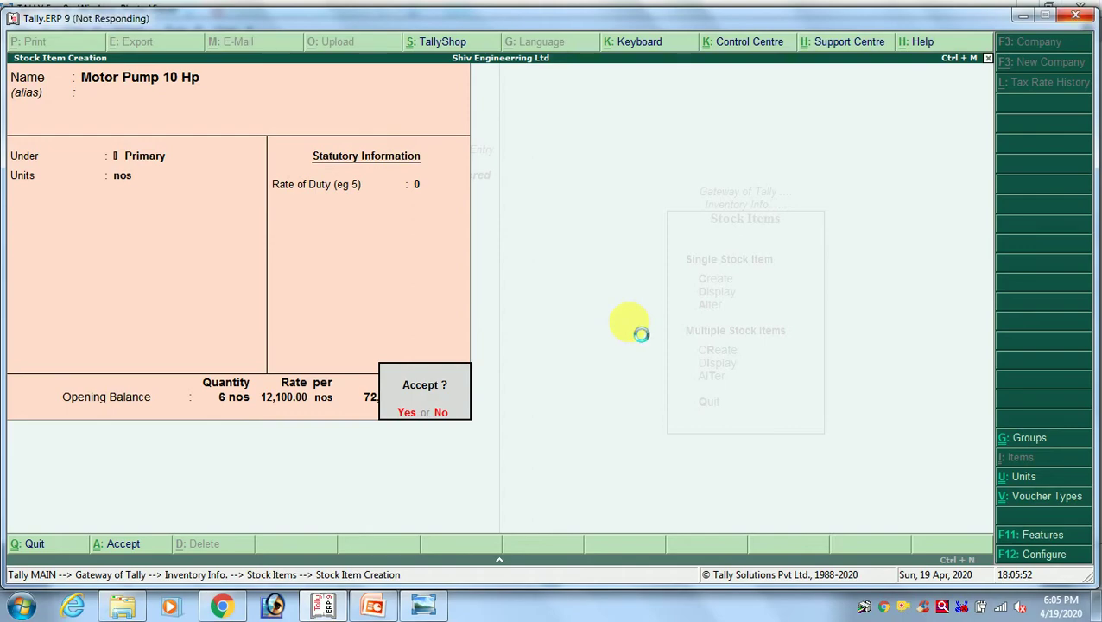
Start the fifth stock item from the exercise sheet as Crompton Fan under Primary, with the unit nos
{"action": "key", "text": "alt+Tab"}
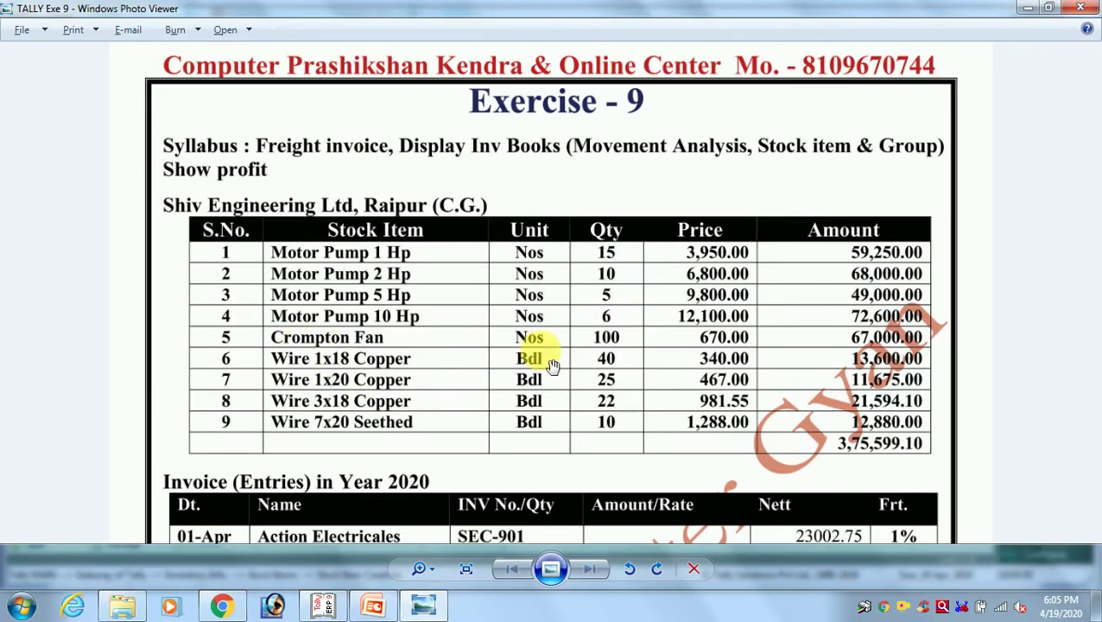
{"action": "key", "text": "alt+Tab"}
{"action": "type", "text": "Crompton f"}
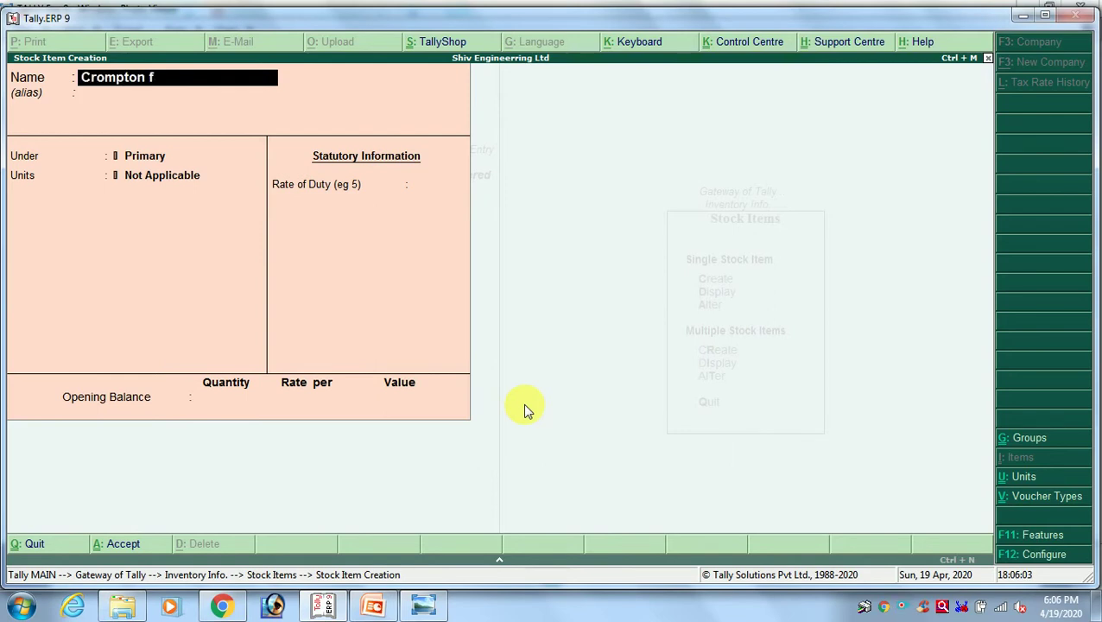
{"action": "type", "text": "an"}
{"action": "key", "text": "Return"}
{"action": "key", "text": "Return"}
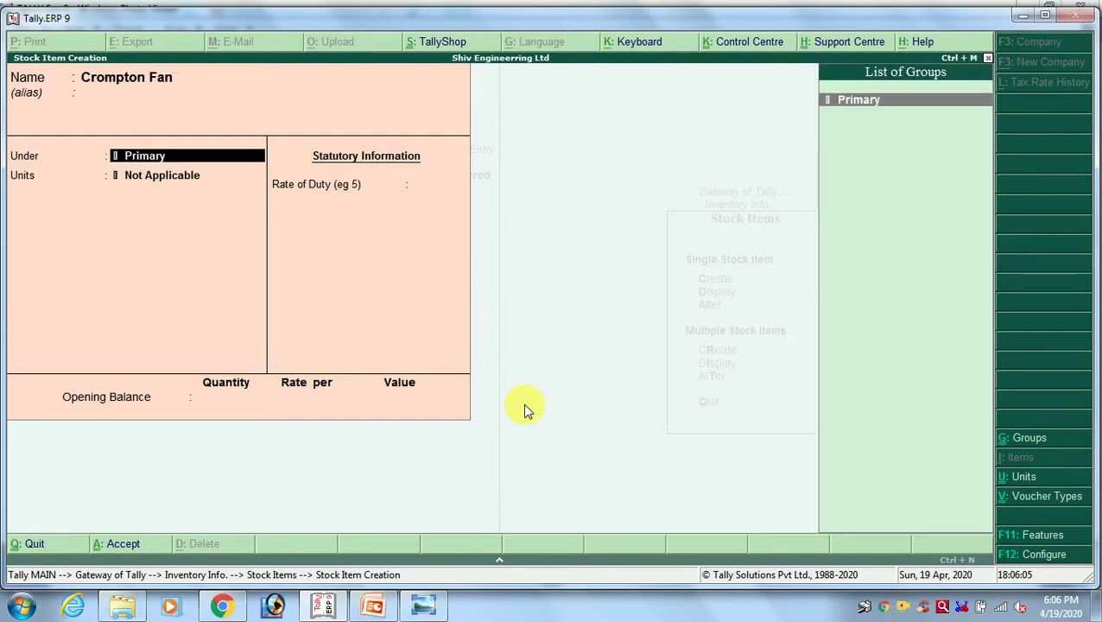
{"action": "key", "text": "Return"}
{"action": "key", "text": "Down"}
{"action": "key", "text": "Down"}
{"action": "key", "text": "Return"}
{"action": "key", "text": "Return"}
Enter the Crompton Fan opening balance of 100 nos at rate 670 from the exercise sheet and save the item
{"action": "key", "text": "alt+Tab"}
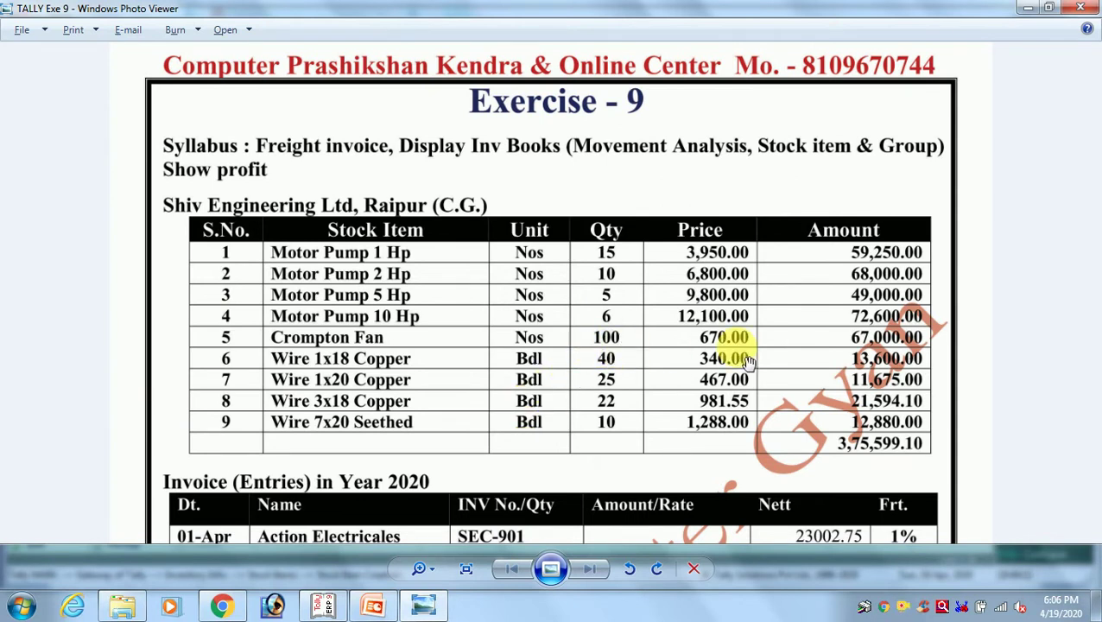
{"action": "key", "text": "alt+Tab"}
{"action": "type", "text": "100"}
{"action": "key", "text": "Return"}
{"action": "type", "text": "670"}
{"action": "key", "text": "Return"}
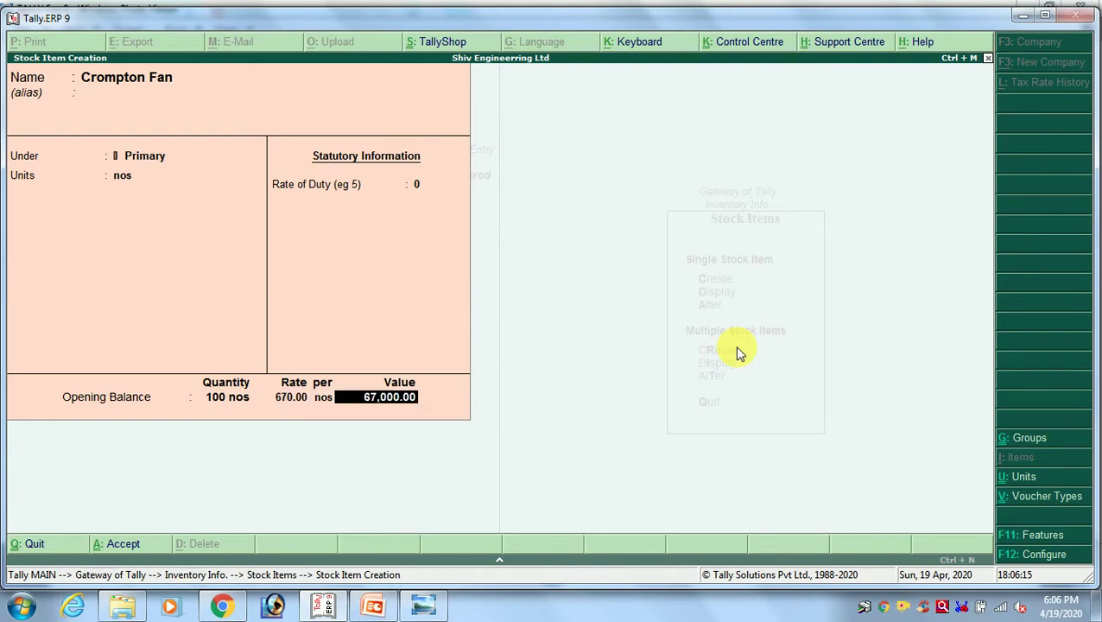
{"action": "key", "text": "Return"}
{"action": "key", "text": "Return"}
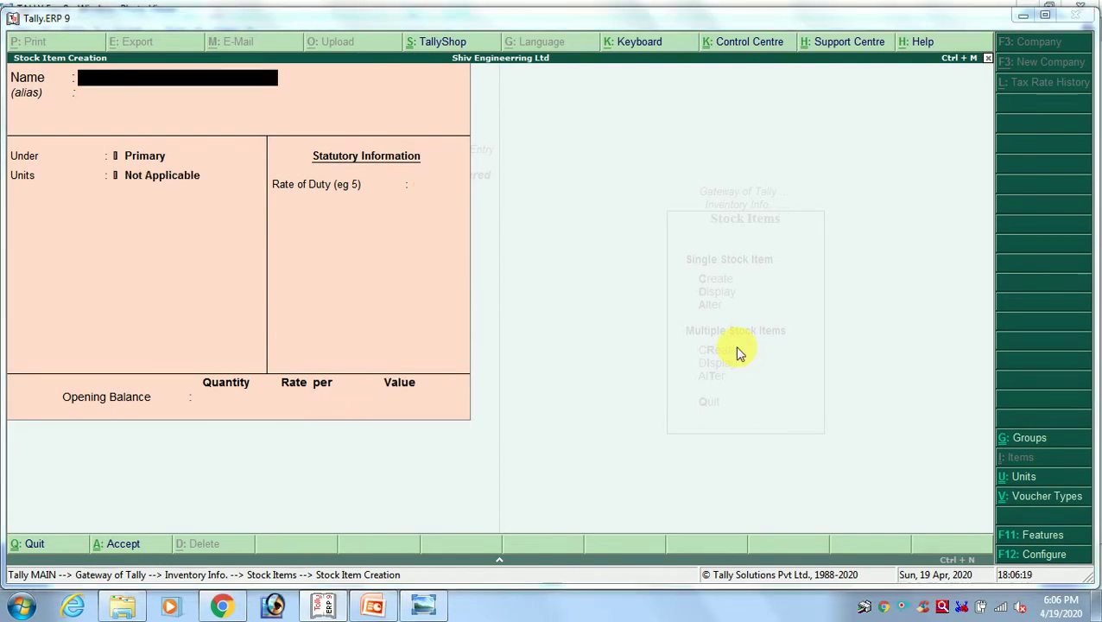
Name the sixth stock item Wire 1 x 18 Copper, checking the spelling against the exercise sheet
{"action": "key", "text": "alt+Tab"}
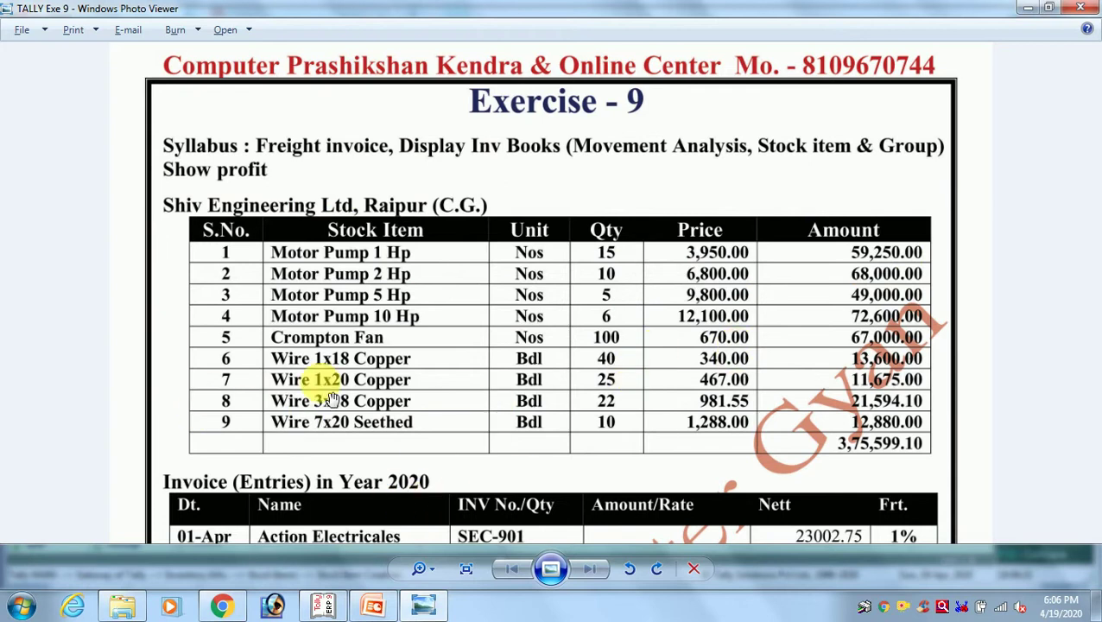
{"action": "key", "text": "alt+Tab"}
{"action": "type", "text": "Wire "}
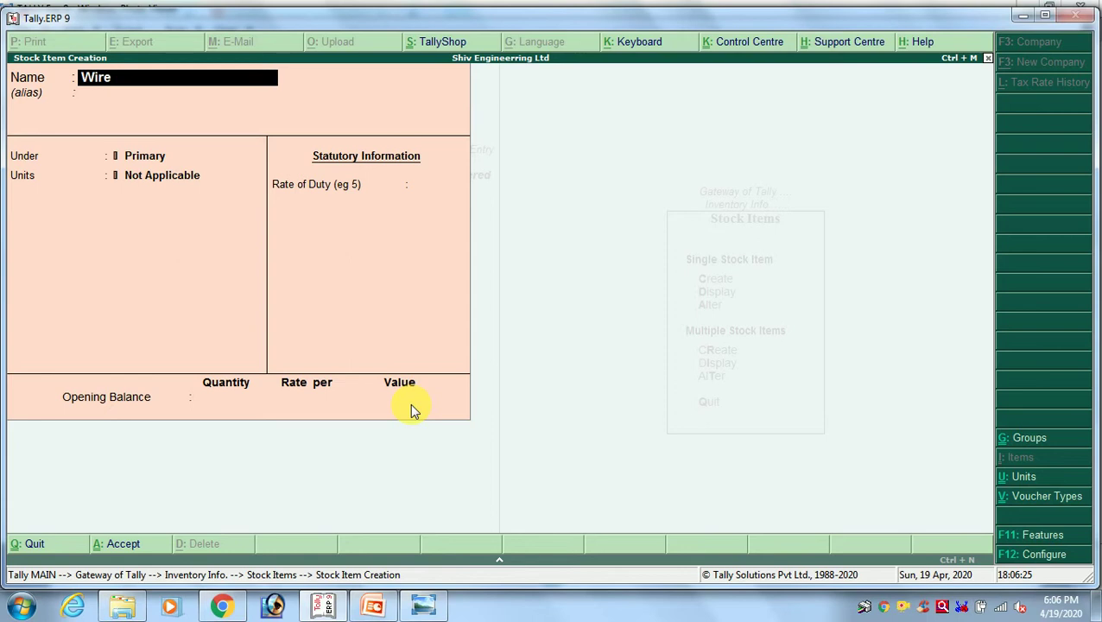
{"action": "type", "text": "1 x 15"}
{"action": "key", "text": "BackSpace"}
{"action": "type", "text": "8 Cp"}
{"action": "key", "text": "BackSpace"}
{"action": "key", "text": "BackSpace"}
{"action": "type", "text": "coop\\\\"}
{"action": "key", "text": "BackSpace"}
{"action": "key", "text": "BackSpace"}
{"action": "key", "text": "BackSpace"}
{"action": "type", "text": "pp"}
{"action": "key", "text": "BackSpace"}
{"action": "key", "text": "alt+Tab"}
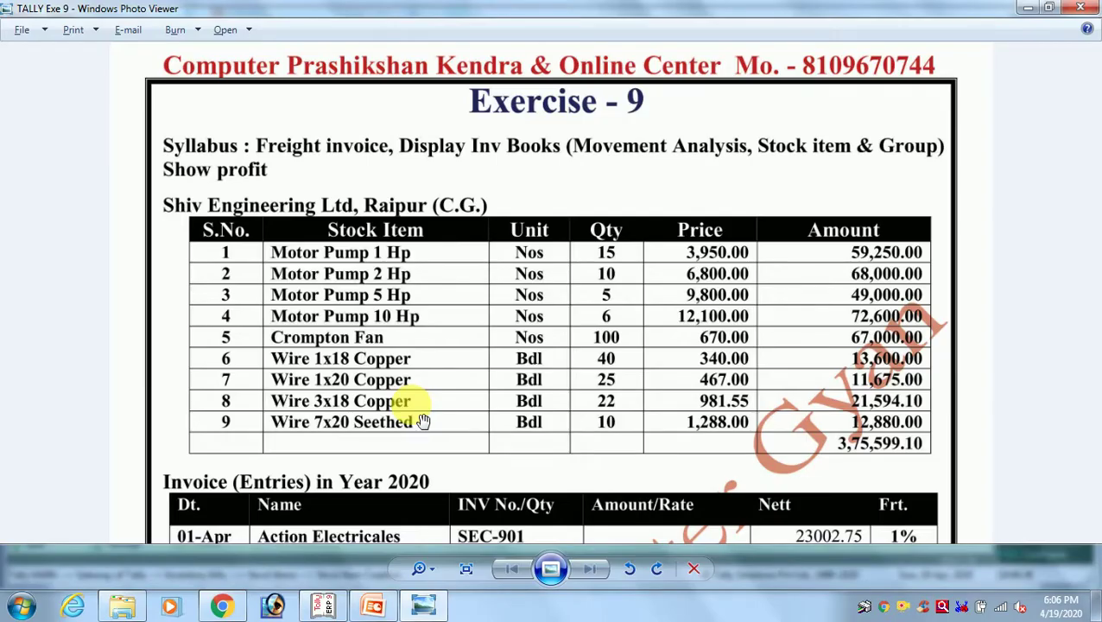
{"action": "key", "text": "alt+Tab"}
{"action": "type", "text": "p"}
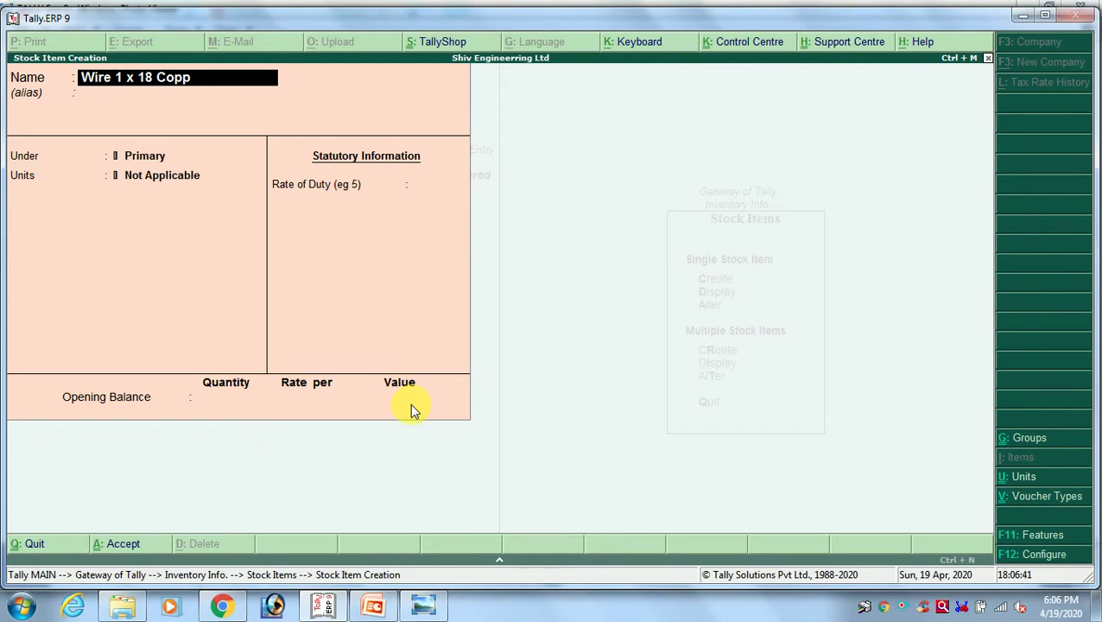
{"action": "type", "text": "er"}
{"action": "key", "text": "Return"}
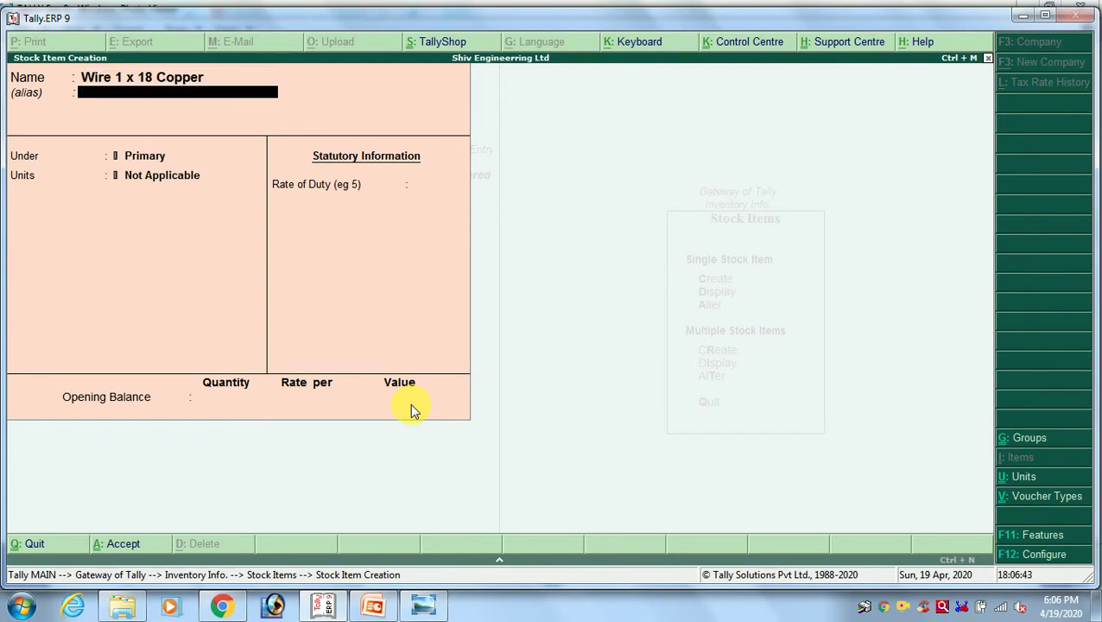
Place Wire 1 x 18 Copper under Primary with no alias and set its unit to bld
{"action": "key", "text": "Return"}
{"action": "key", "text": "Return"}
{"action": "key", "text": "Down"}
{"action": "key", "text": "Return"}
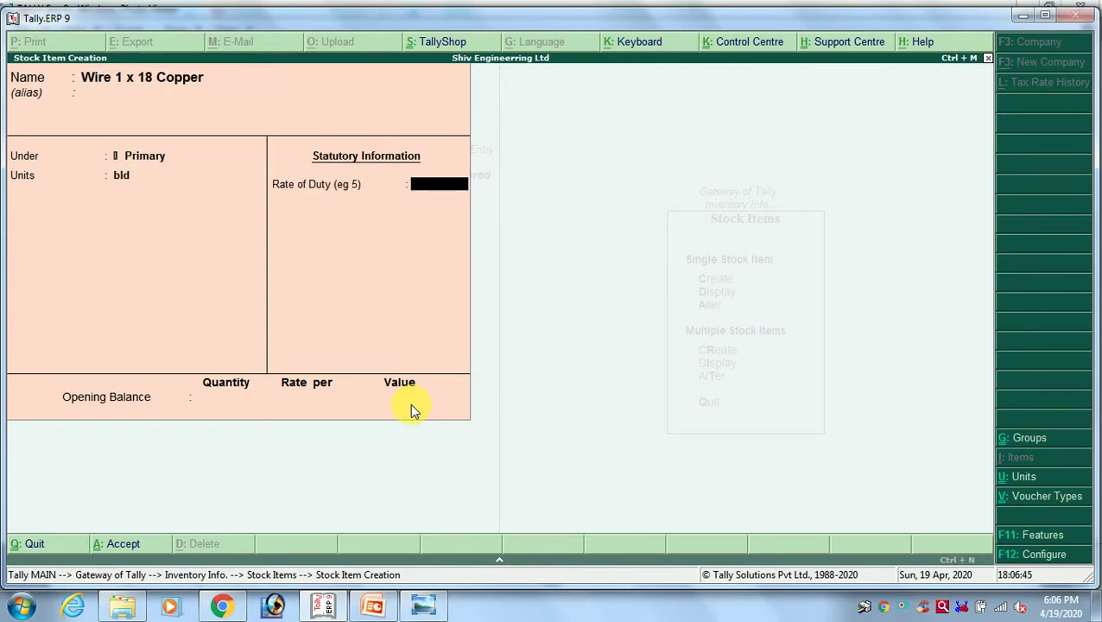
Check the Wire 1 x 18 Copper quantity and price on the exercise sheet, and set its rate of duty to 0
{"action": "key", "text": "alt+Tab"}
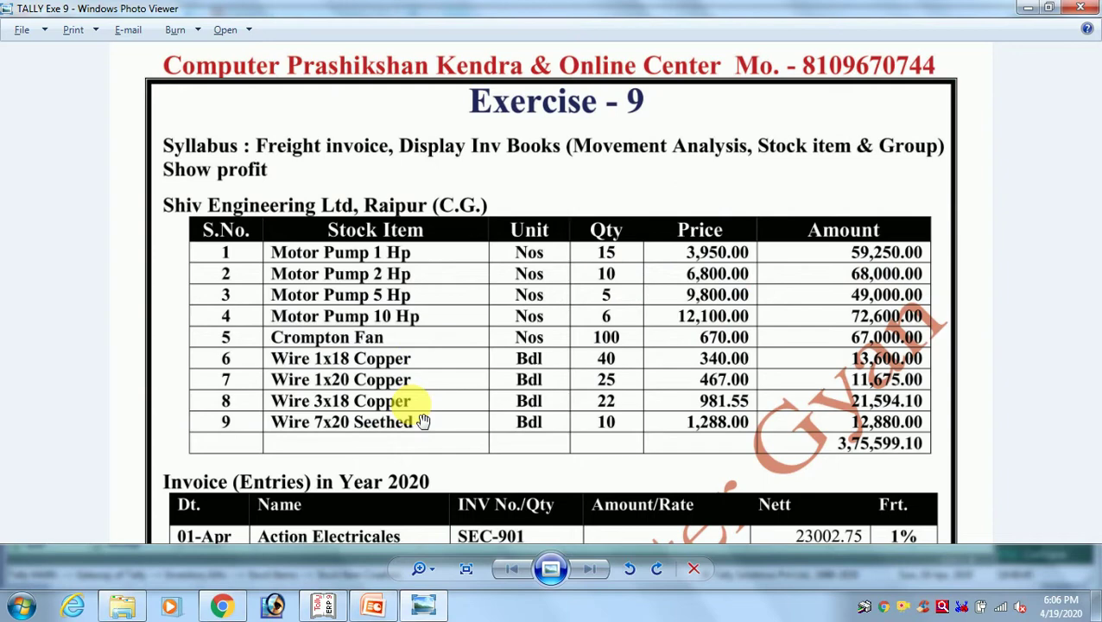
{"action": "key", "text": "alt+Tab"}
{"action": "type", "text": "40"}
{"action": "key", "text": "Return"}
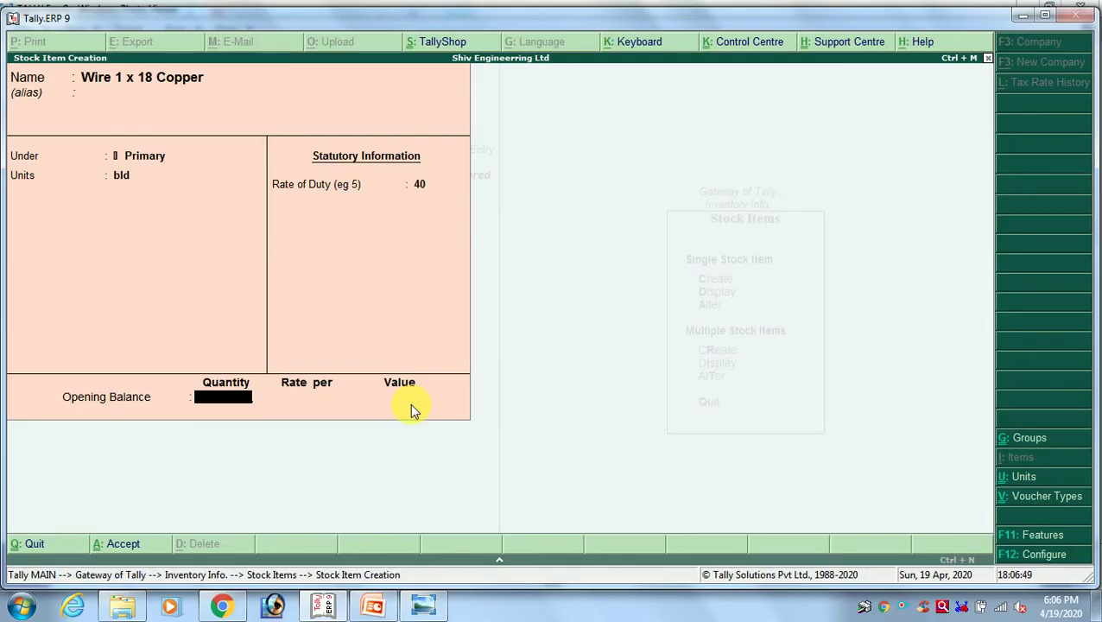
{"action": "key", "text": "BackSpace"}
{"action": "key", "text": "BackSpace"}
{"action": "type", "text": "0"}
{"action": "key", "text": "Return"}
Enter the Wire 1 x 18 Copper opening balance of 40 bld at rate 340 and save the item
{"action": "type", "text": "40"}
{"action": "key", "text": "Return"}
{"action": "type", "text": "340"}
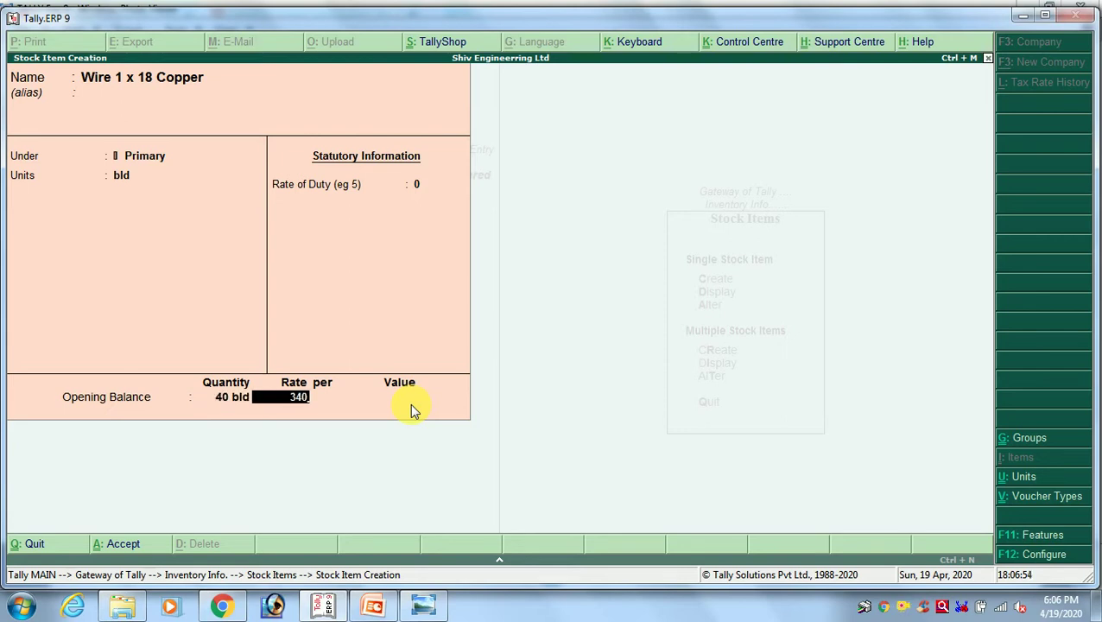
{"action": "key", "text": "Return"}
{"action": "key", "text": "Return"}
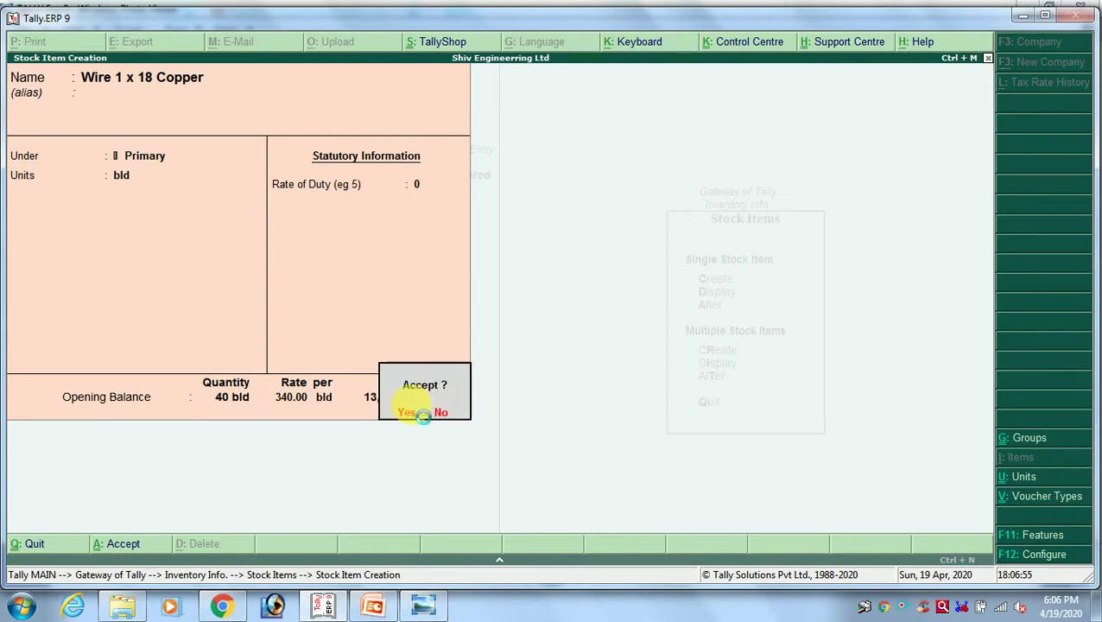
{"action": "left_click", "coordinate": [420, 414]}
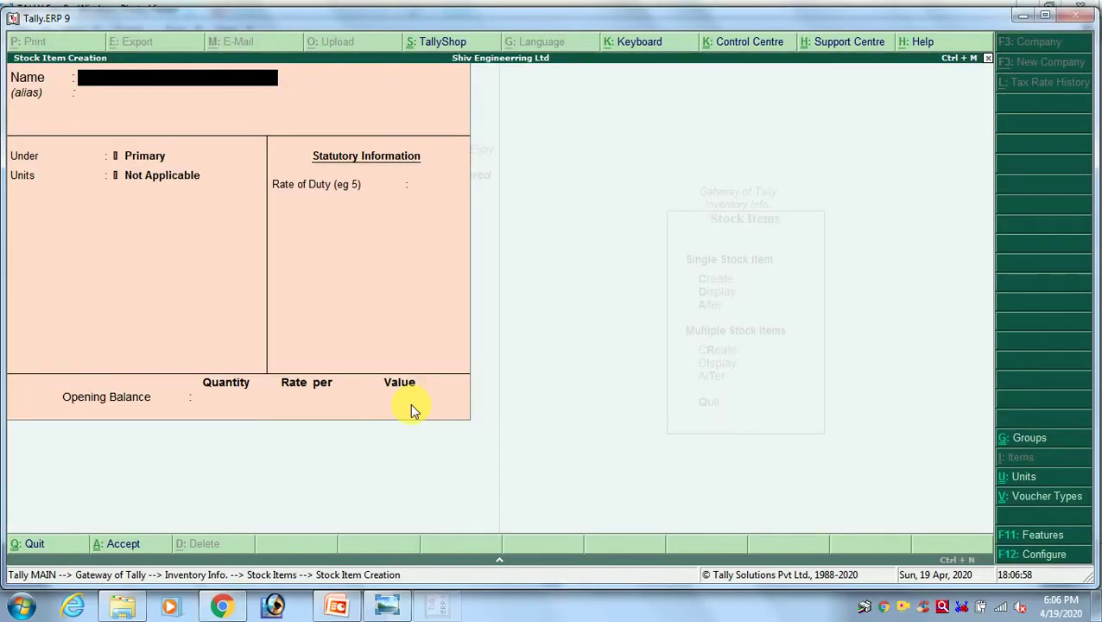
Start the seventh stock item from the exercise sheet as Wire 1 x 20 Copper under Primary, with the unit bld
{"action": "key", "text": "alt+Tab"}
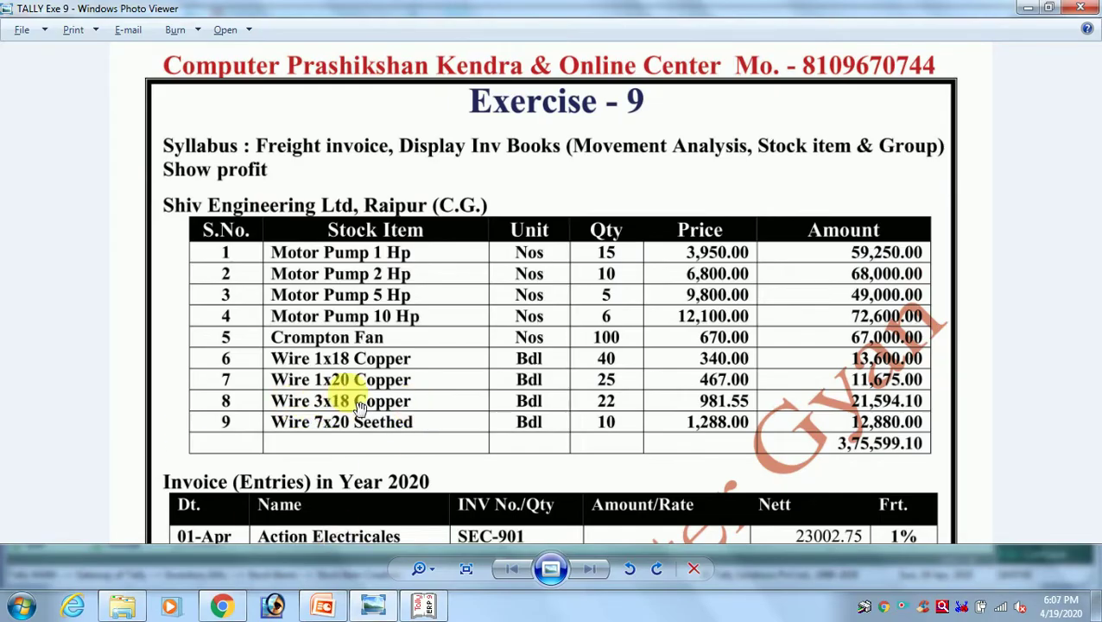
{"action": "key", "text": "alt+Tab"}
{"action": "type", "text": "Wire 1"}
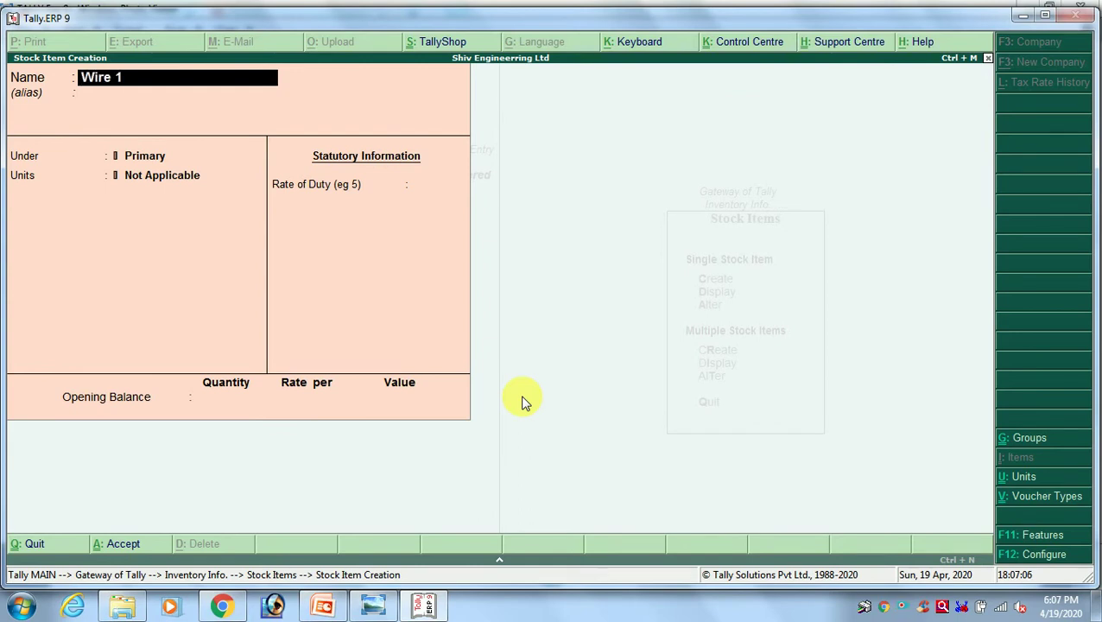
{"action": "type", "text": " x 20 Copppe"}
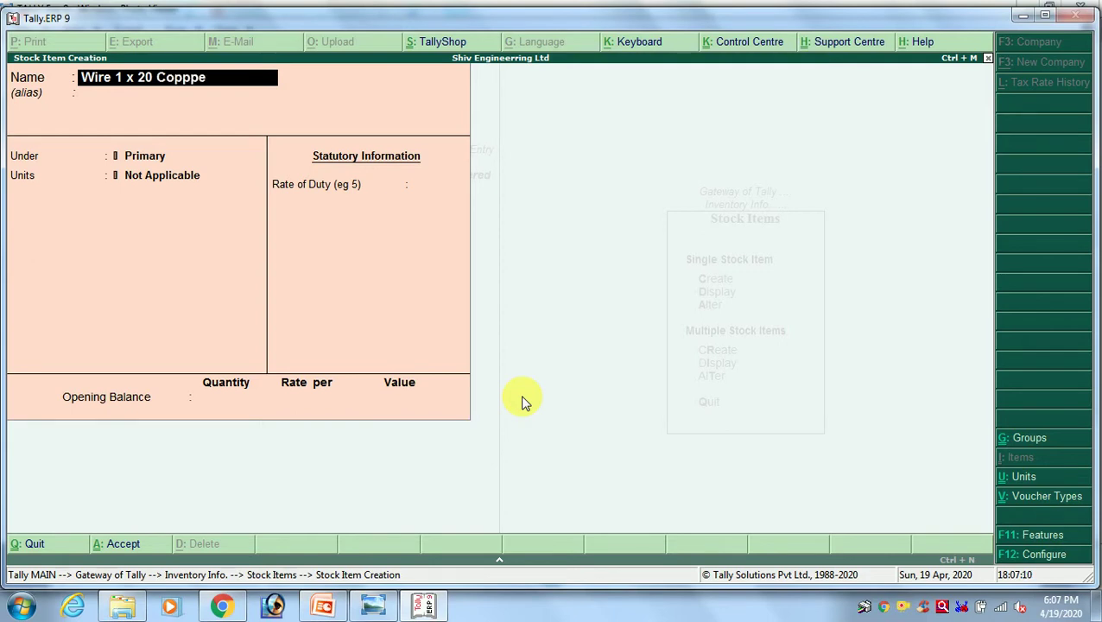
{"action": "key", "text": "BackSpace"}
{"action": "key", "text": "BackSpace"}
{"action": "type", "text": "e"}
{"action": "key", "text": "Return"}
{"action": "key", "text": "Return"}
{"action": "key", "text": "Down"}
{"action": "key", "text": "Return"}
{"action": "key", "text": "Return"}
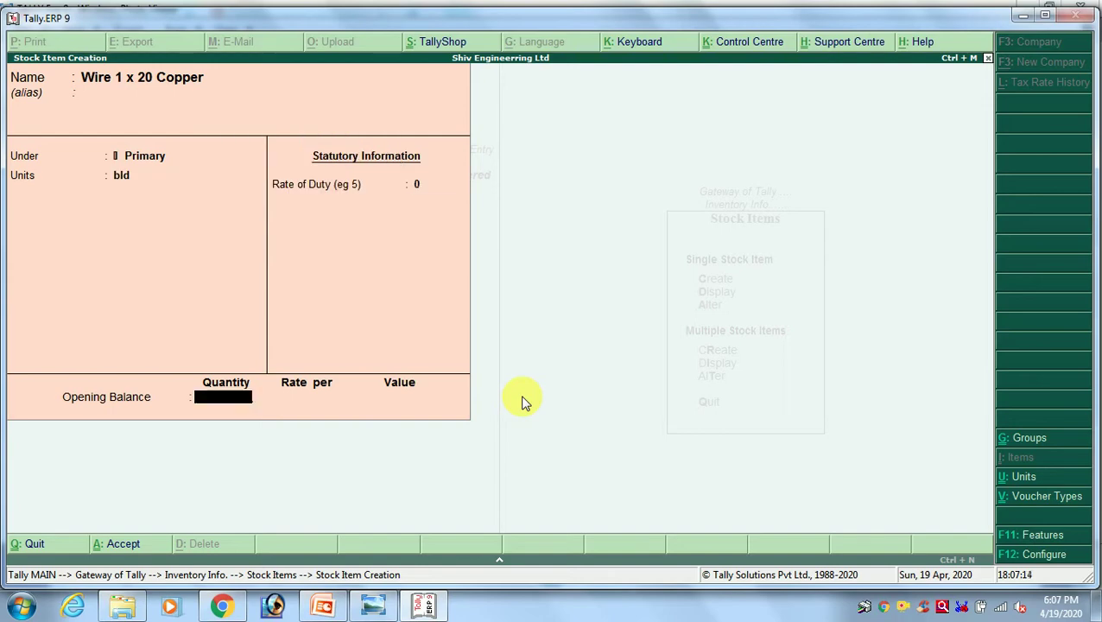
Enter the Wire 1 x 20 Copper opening balance of 25 bld at rate 467 from the exercise sheet and save the item
{"action": "key", "text": "alt+Tab"}
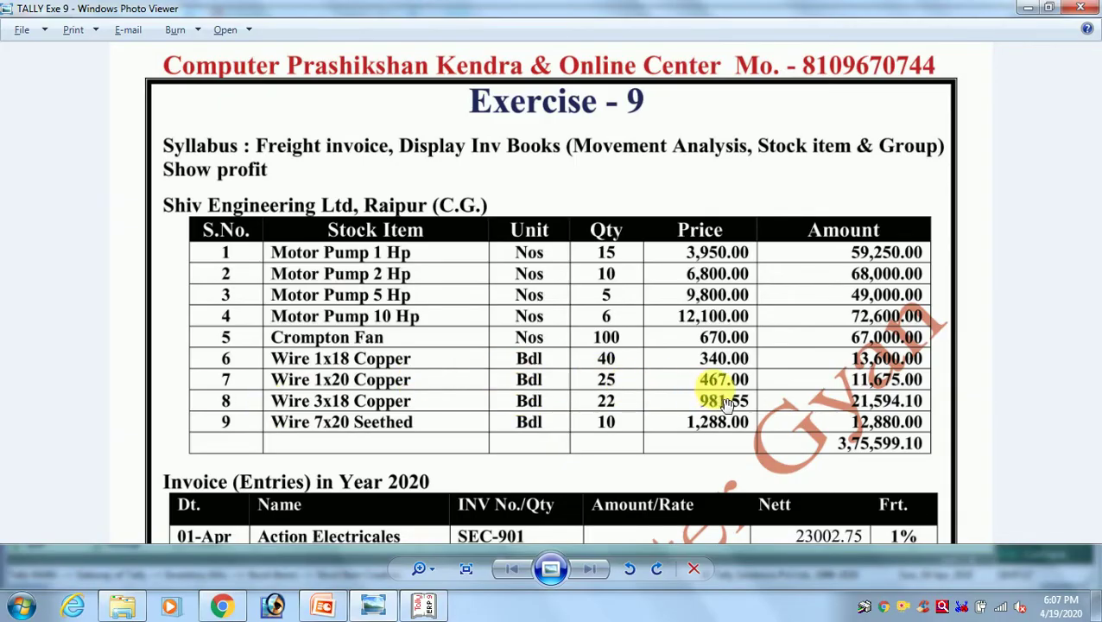
{"action": "key", "text": "alt+Tab"}
{"action": "type", "text": "25"}
{"action": "key", "text": "Return"}
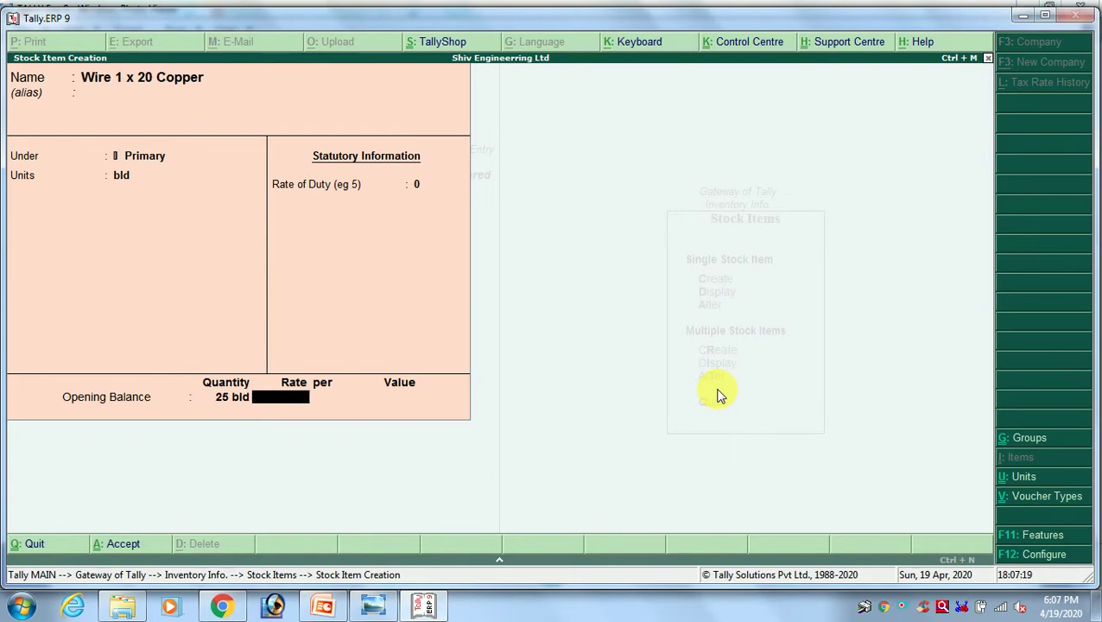
{"action": "type", "text": "7"}
{"action": "key", "text": "Return"}
{"action": "key", "text": "Return"}
{"action": "key", "text": "Return"}
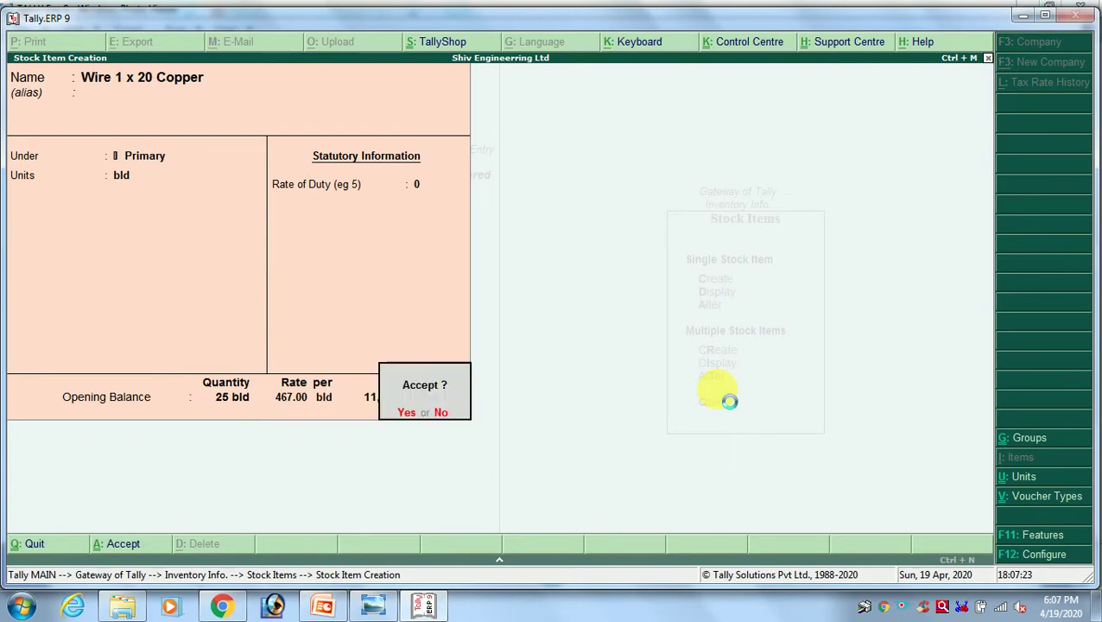
{"action": "key", "text": "Return"}
Start the eighth stock item from the exercise sheet as Wire 3 x 18 under Primary, with the unit bld
{"action": "key", "text": "alt+Tab"}
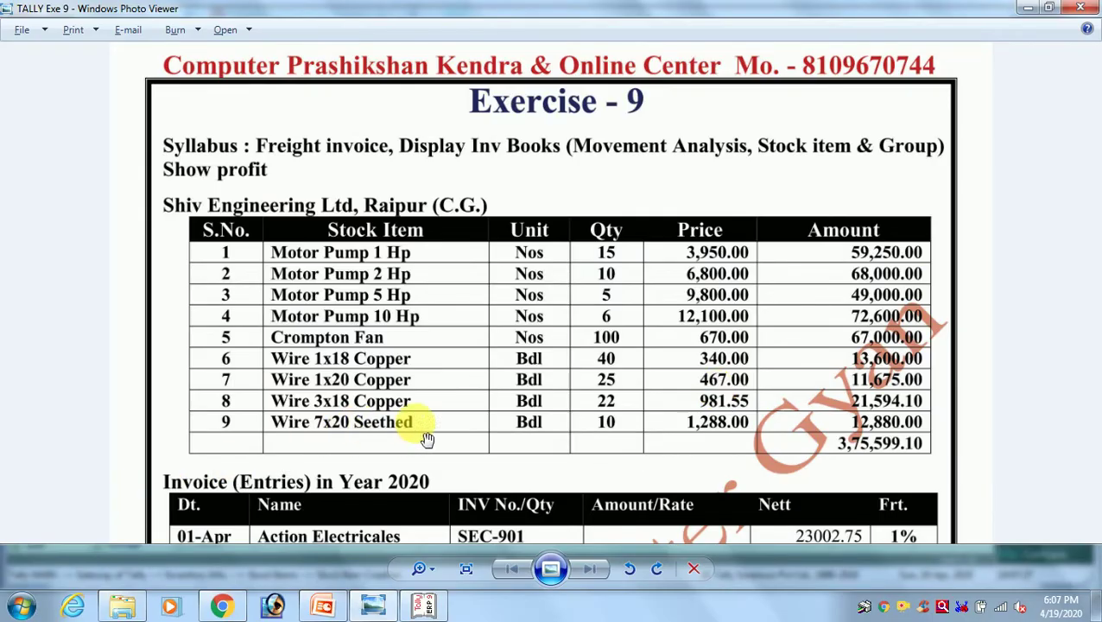
{"action": "key", "text": "alt+Tab"}
{"action": "type", "text": "Wir"}
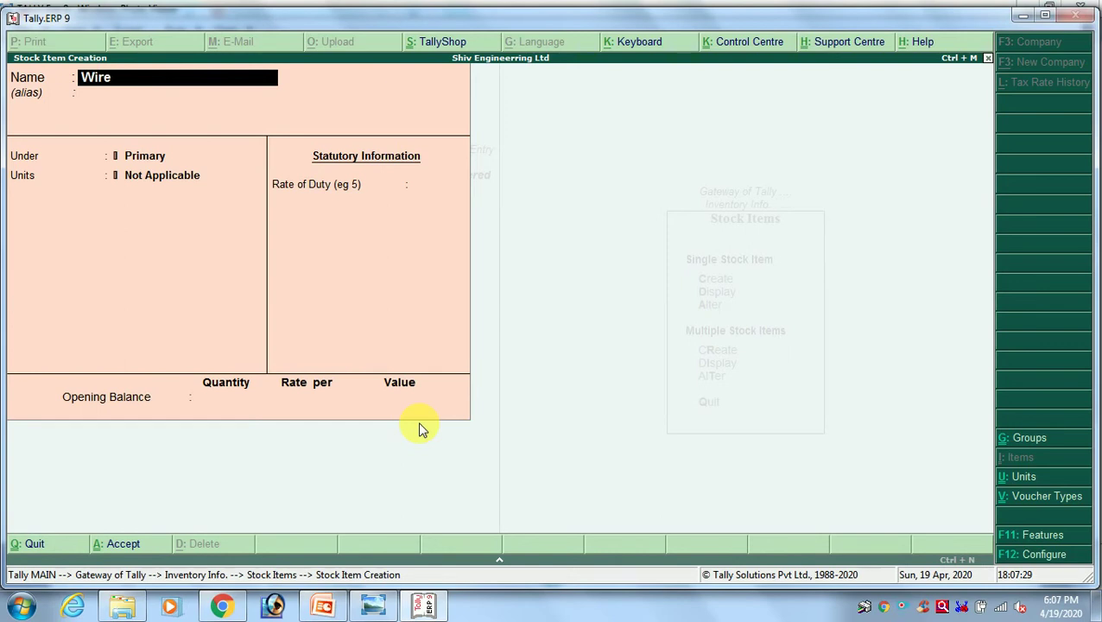
{"action": "type", "text": "e 3 x 18"}
{"action": "key", "text": "Return"}
{"action": "key", "text": "Return"}
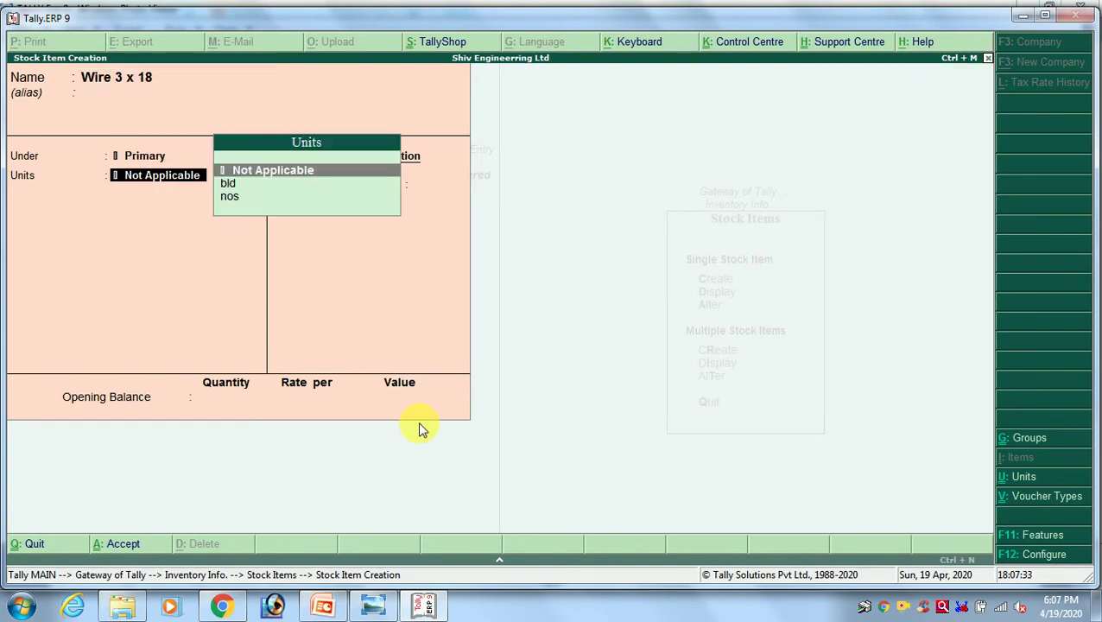
{"action": "key", "text": "Down"}
{"action": "key", "text": "Return"}
{"action": "key", "text": "Return"}
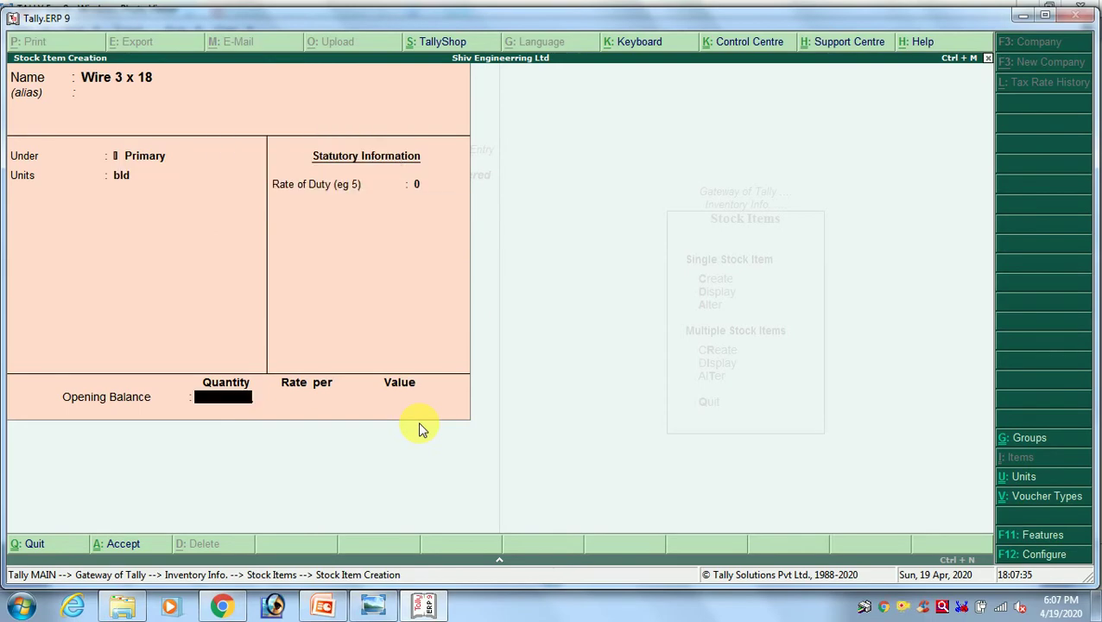
Enter the Wire 3 x 18 opening balance of 22 bld at rate 981.55 from the exercise sheet and save the item
{"action": "key", "text": "alt+Tab"}
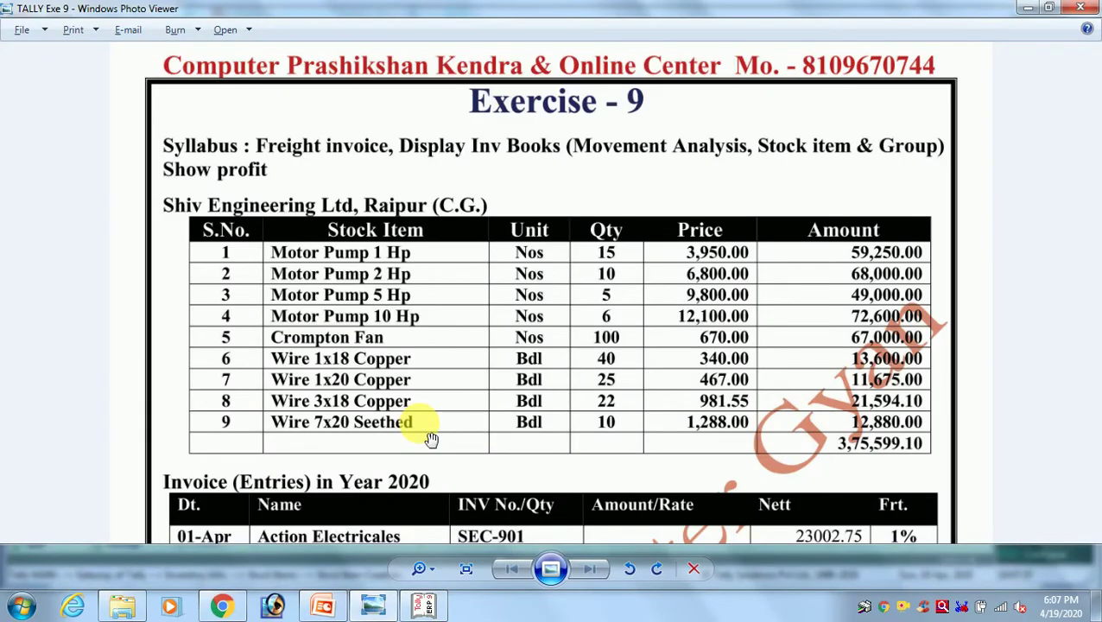
{"action": "key", "text": "alt+Tab"}
{"action": "type", "text": "22"}
{"action": "key", "text": "Return"}
{"action": "key", "text": "alt+Tab"}
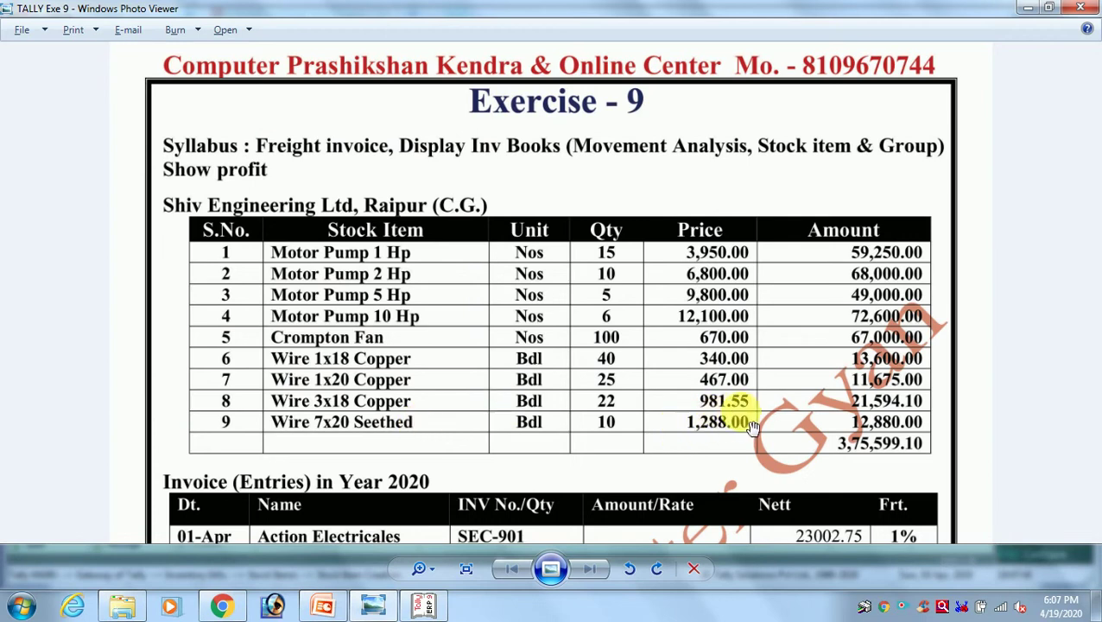
{"action": "key", "text": "alt+Tab"}
{"action": "type", "text": "981.55"}
{"action": "key", "text": "Return"}
{"action": "key", "text": "Return"}
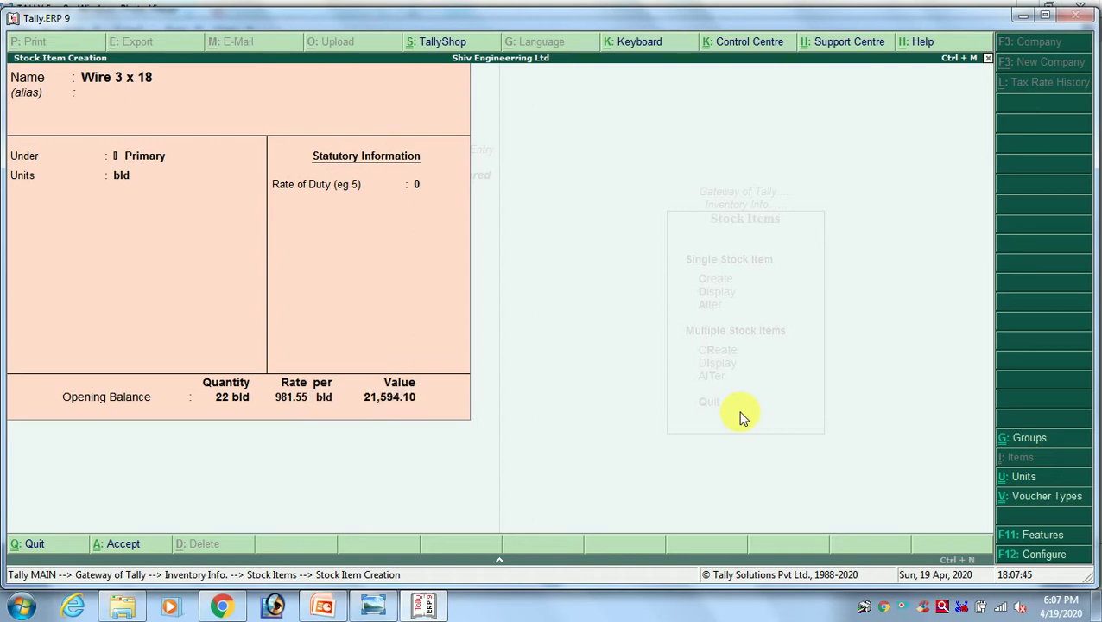
{"action": "key", "text": "Return"}
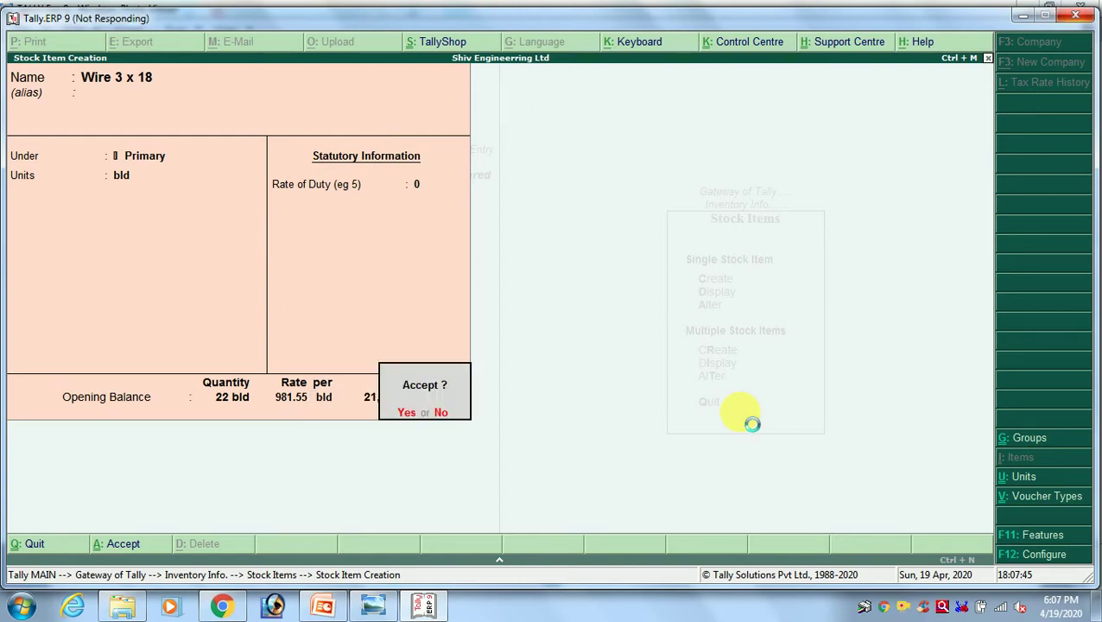
{"action": "key", "text": "Return"}
Start the ninth stock item from the exercise sheet as Wire 7 x 20 under Primary, with the unit bld
{"action": "key", "text": "alt+Tab"}
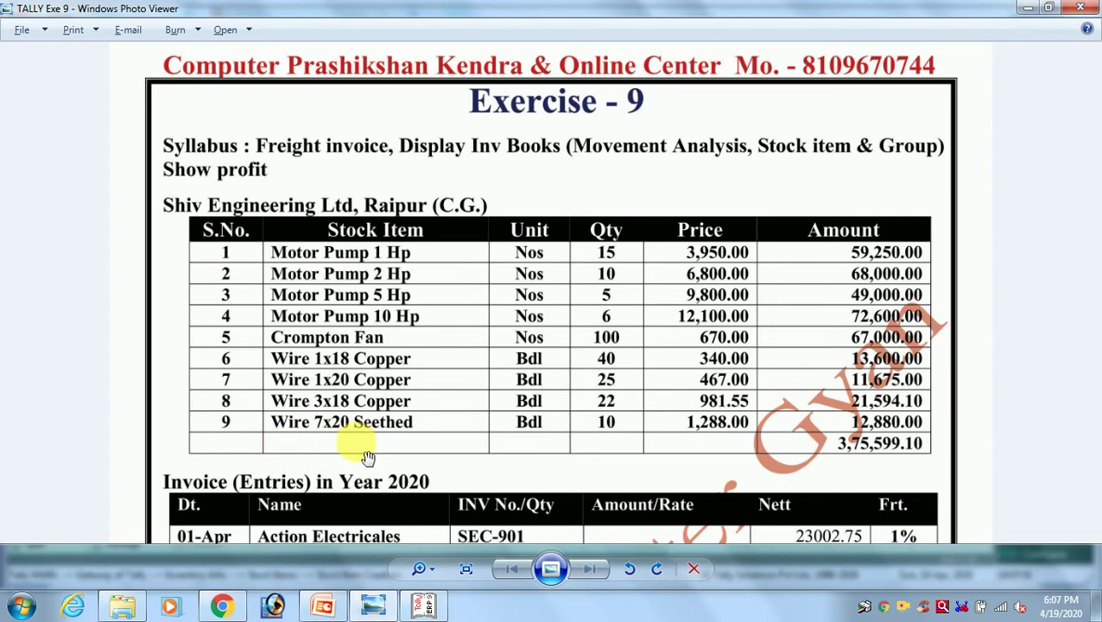
{"action": "key", "text": "alt+Tab"}
{"action": "type", "text": "Wire 7"}
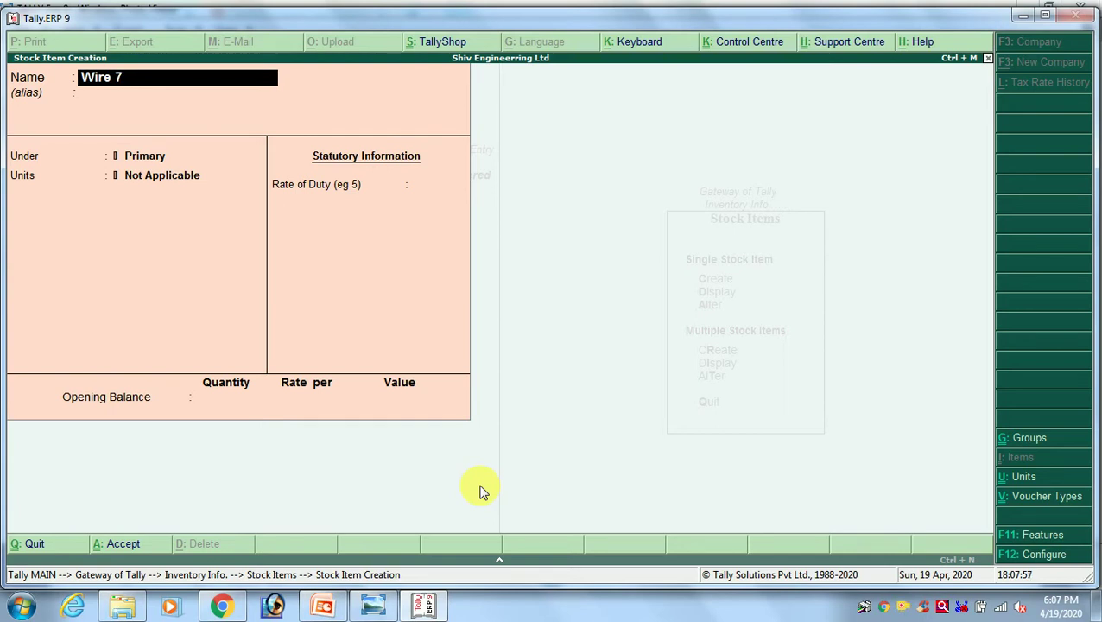
{"action": "type", "text": " x 20"}
{"action": "key", "text": "Return"}
{"action": "key", "text": "Return"}
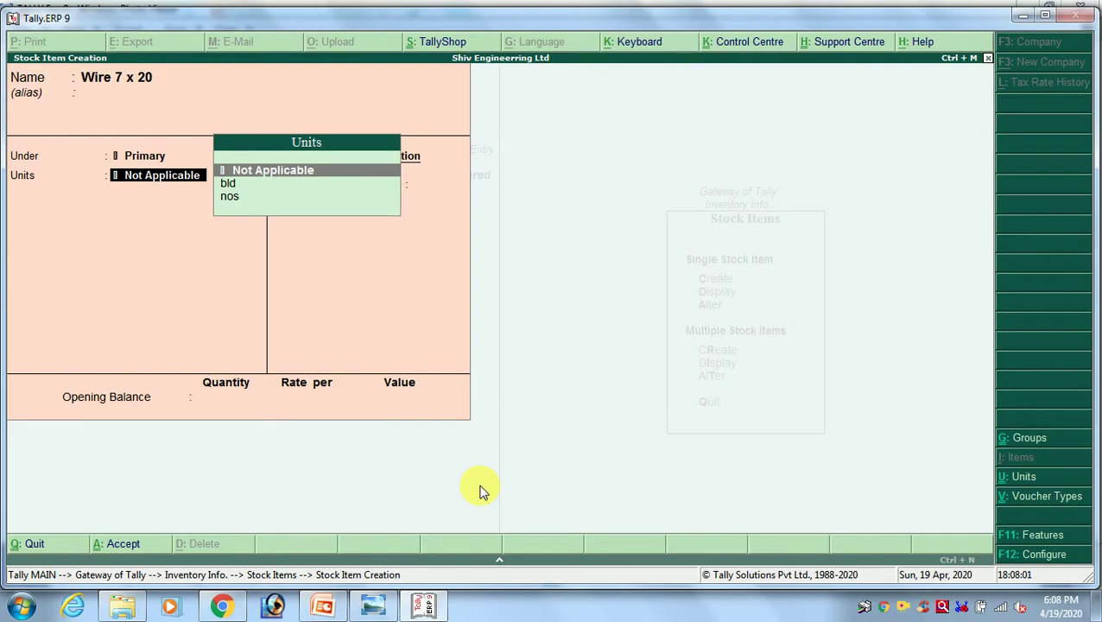
{"action": "key", "text": "Down"}
{"action": "key", "text": "Return"}
Enter the Wire 7 x 20 opening balance of 10 bld at rate 1,288 from the exercise sheet and save the item
{"action": "key", "text": "alt+Tab"}
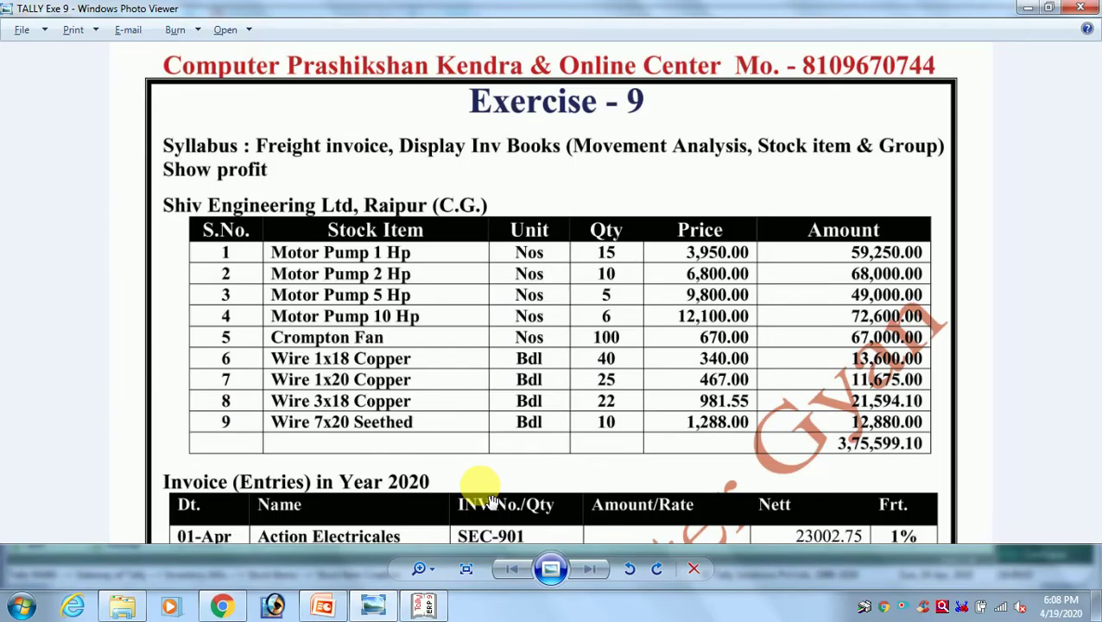
{"action": "key", "text": "alt+Tab"}
{"action": "key", "text": "Return"}
{"action": "key", "text": "alt+Tab"}
{"action": "key", "text": "alt+Tab"}
{"action": "type", "text": "10"}
{"action": "key", "text": "Return"}
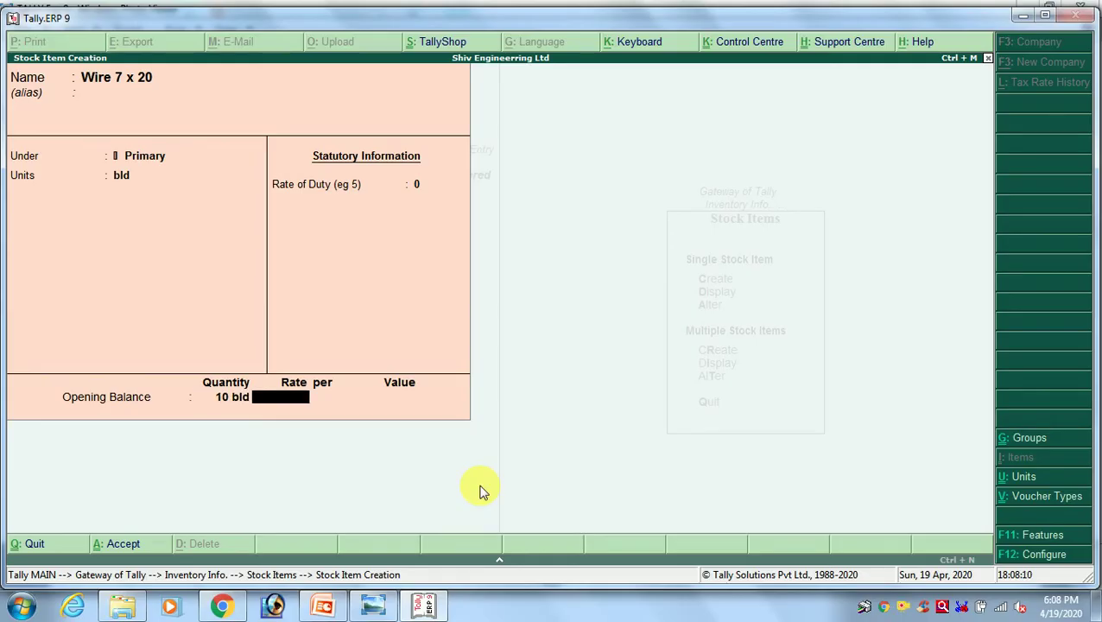
{"action": "key", "text": "alt+Tab"}
{"action": "key", "text": "alt+Tab"}
{"action": "type", "text": "1,288"}
{"action": "key", "text": "Return"}
{"action": "key", "text": "Return"}
{"action": "key", "text": "Return"}
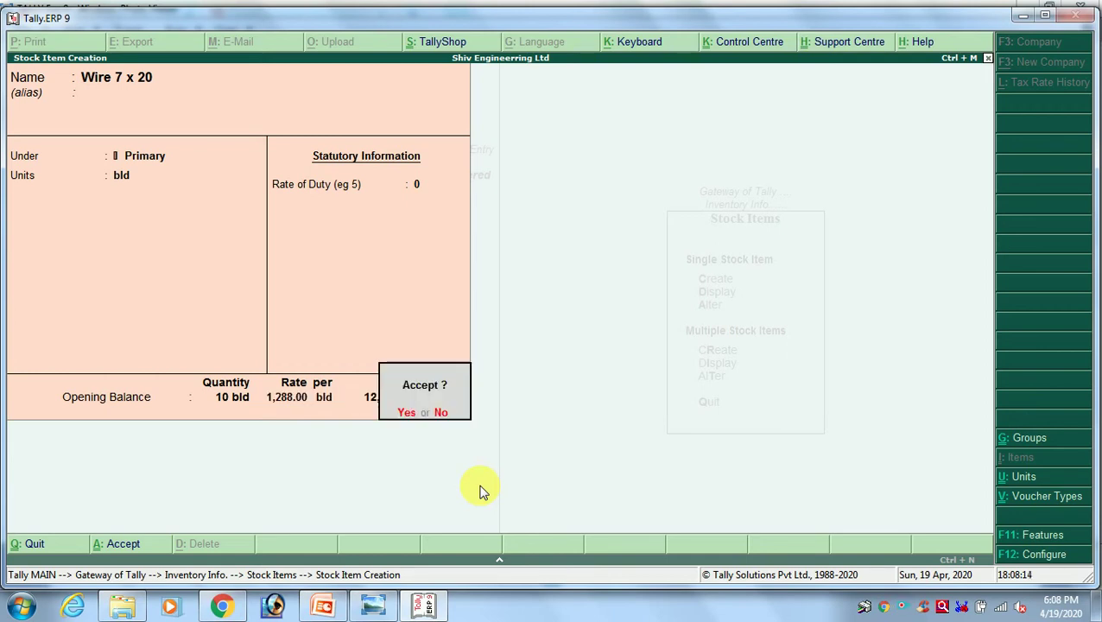
{"action": "key", "text": "Return"}
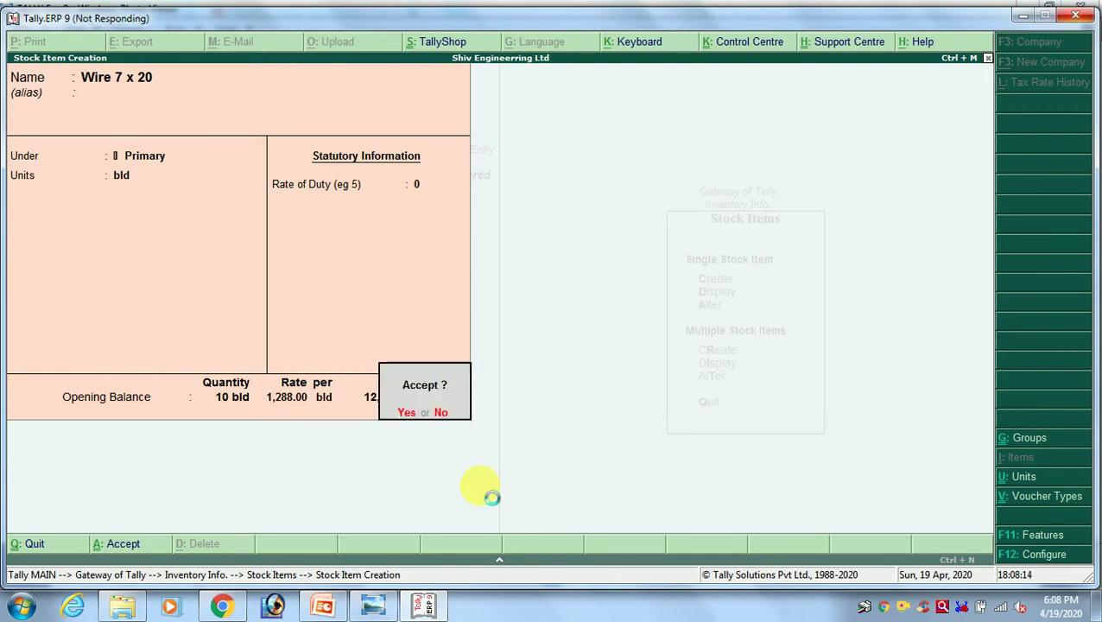
Open the Stock Summary report and compare its grand total with the stock total on the exercise sheet
{"action": "key", "text": "alt+Tab"}
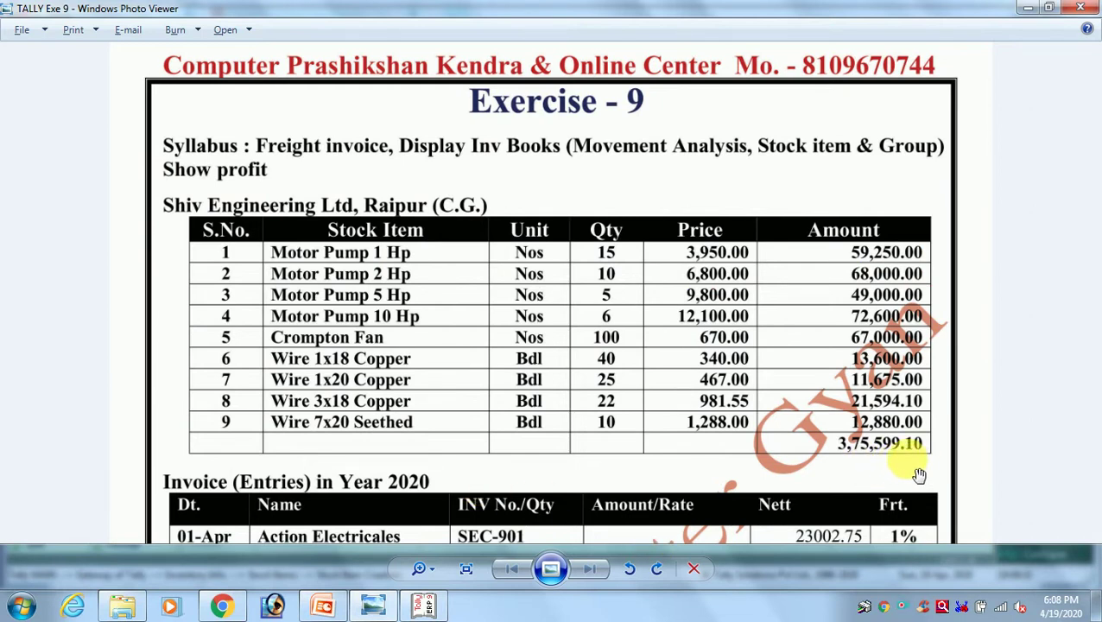
{"action": "key", "text": "alt+Tab"}
{"action": "key", "text": "Escape"}
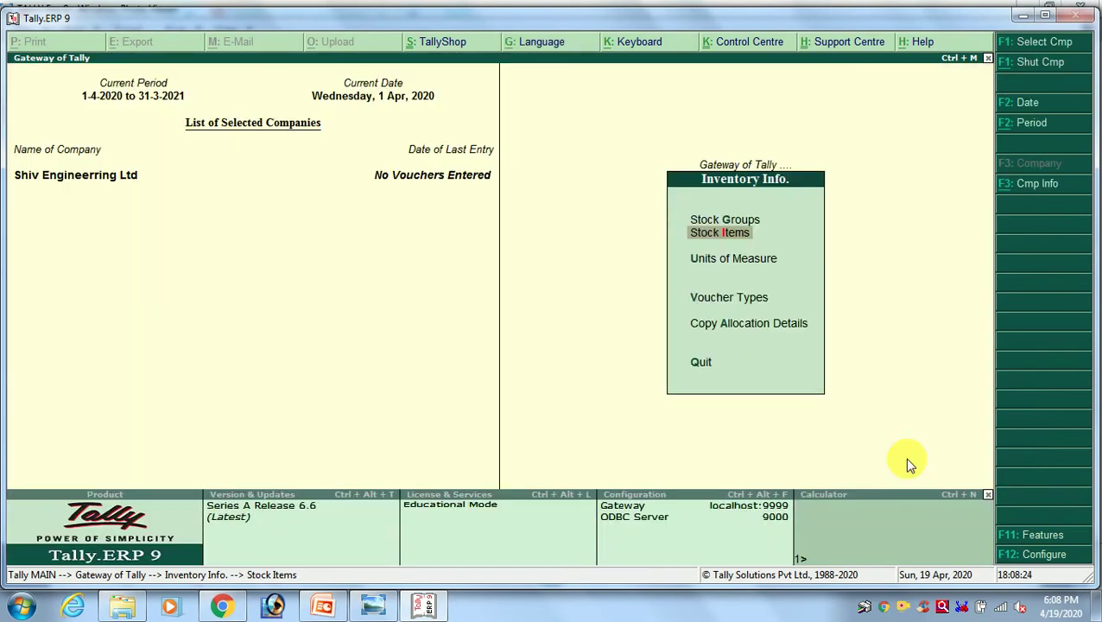
{"action": "key", "text": "Escape"}
{"action": "key", "text": "Down"}
{"action": "key", "text": "Down"}
{"action": "key", "text": "Down"}
{"action": "key", "text": "Down"}
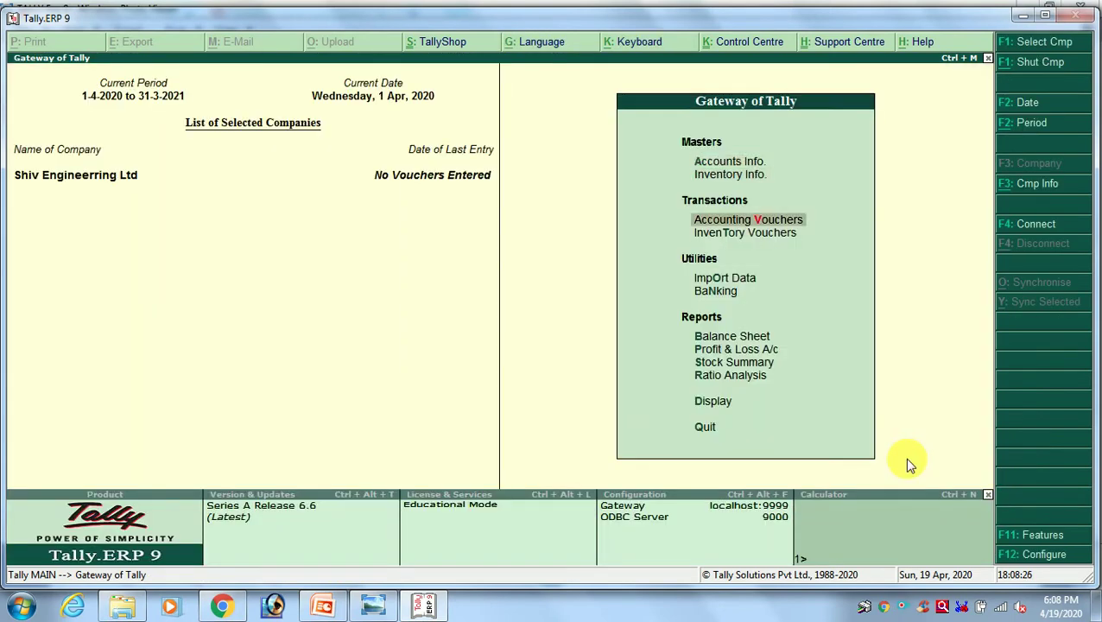
{"action": "key", "text": "Down"}
{"action": "key", "text": "Down"}
{"action": "key", "text": "Down"}
{"action": "key", "text": "Down"}
{"action": "key", "text": "Return"}
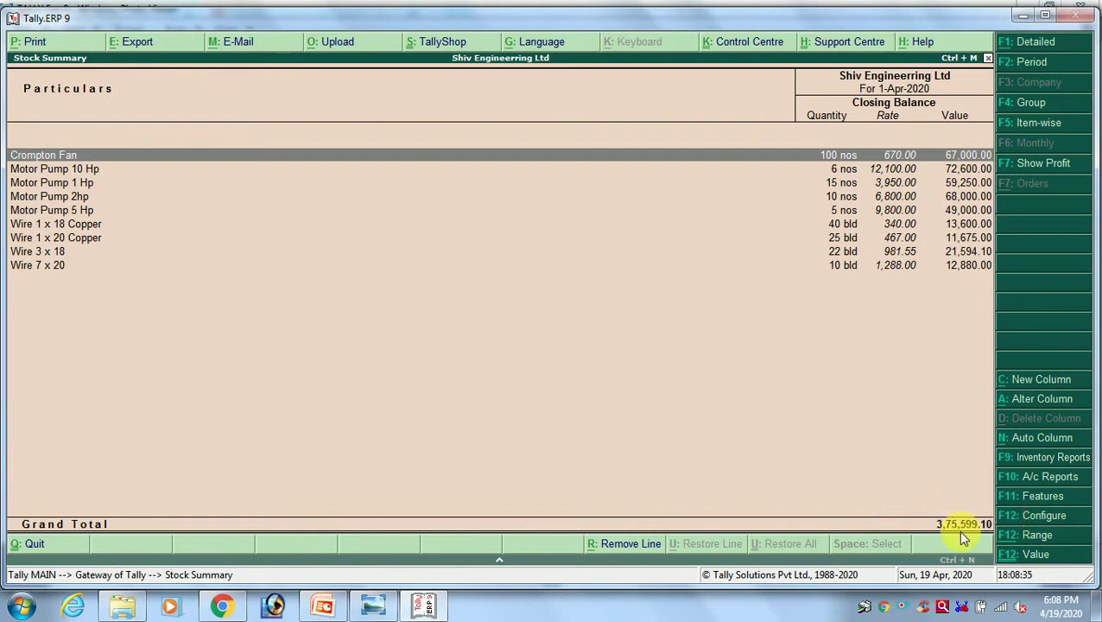
Examine the 2020 invoice entries on the exercise sheet for customer names, items, quantities, rates and freight
{"action": "key", "text": "alt+Tab"}
{"action": "scroll", "coordinate": [528, 419], "scroll_direction": "down", "scroll_amount": 3}
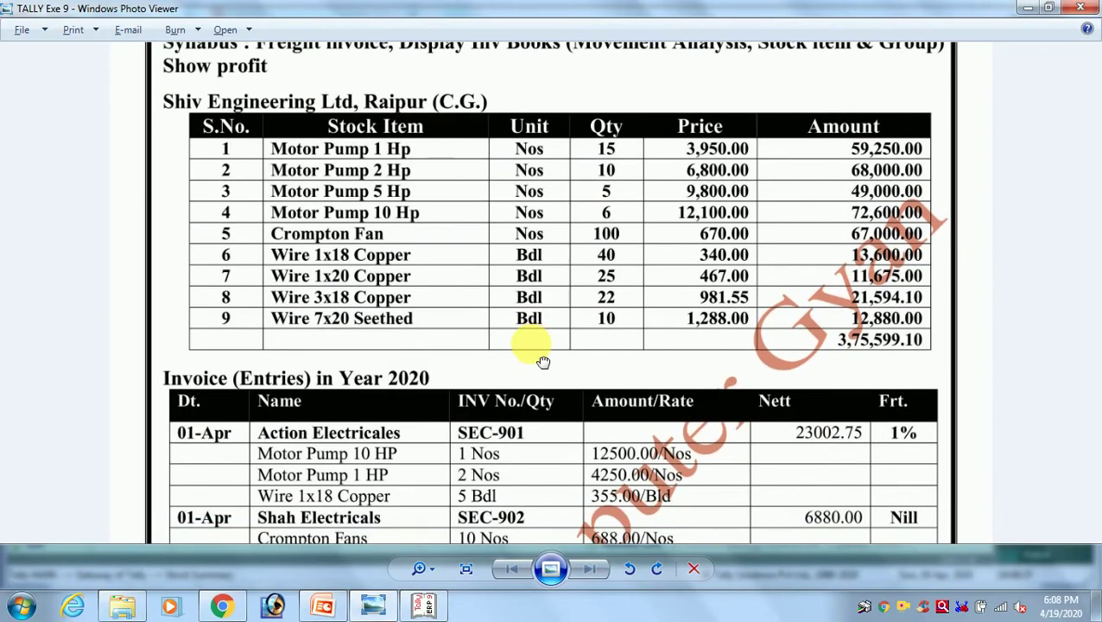
{"action": "scroll", "coordinate": [558, 424], "scroll_direction": "down", "scroll_amount": 2}
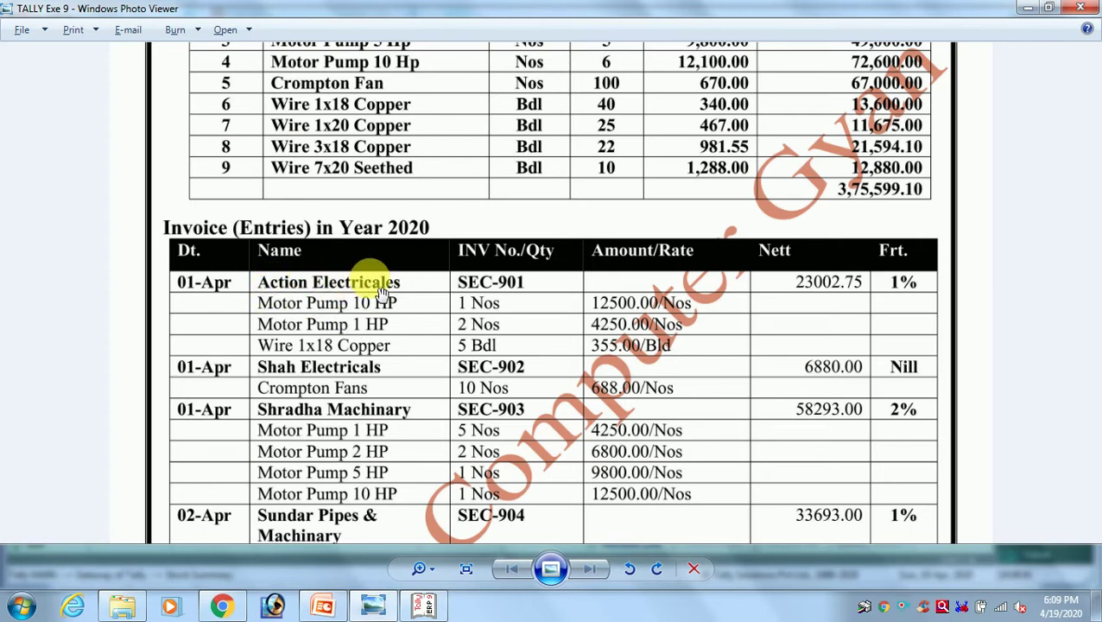
{"action": "scroll", "coordinate": [376, 326], "scroll_direction": "down", "scroll_amount": 1}
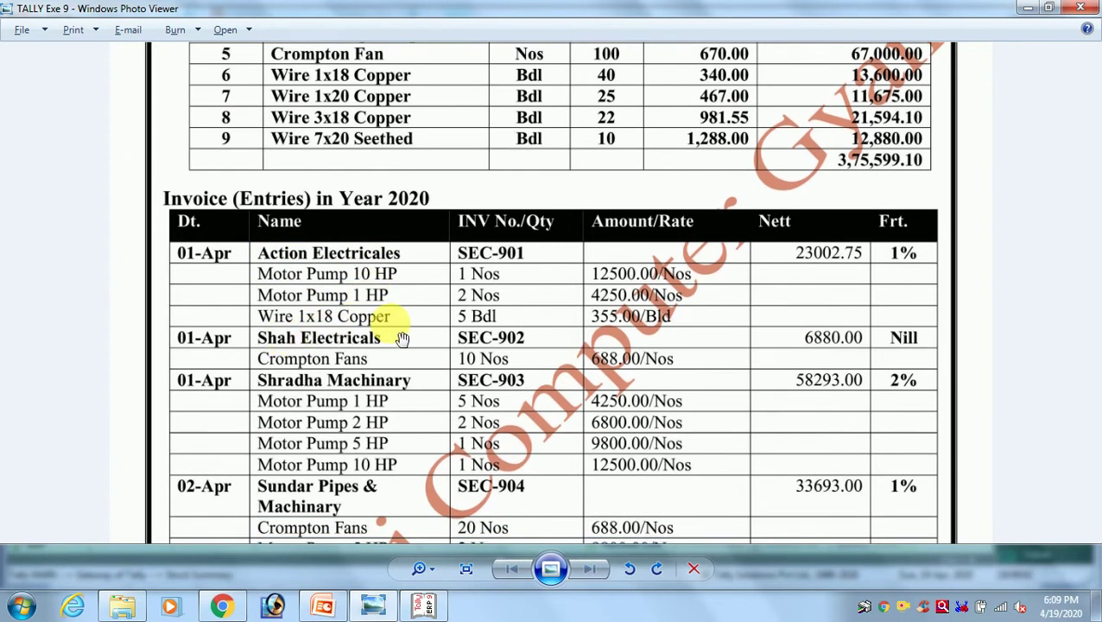
{"action": "scroll", "coordinate": [384, 418], "scroll_direction": "down", "scroll_amount": 1}
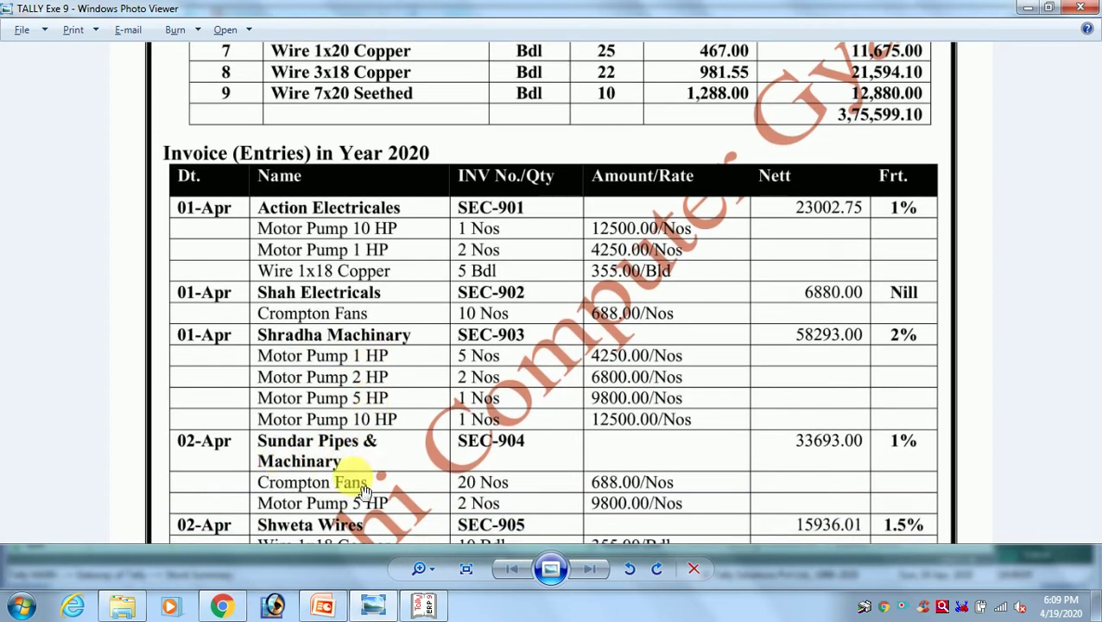
{"action": "scroll", "coordinate": [383, 462], "scroll_direction": "down", "scroll_amount": 2}
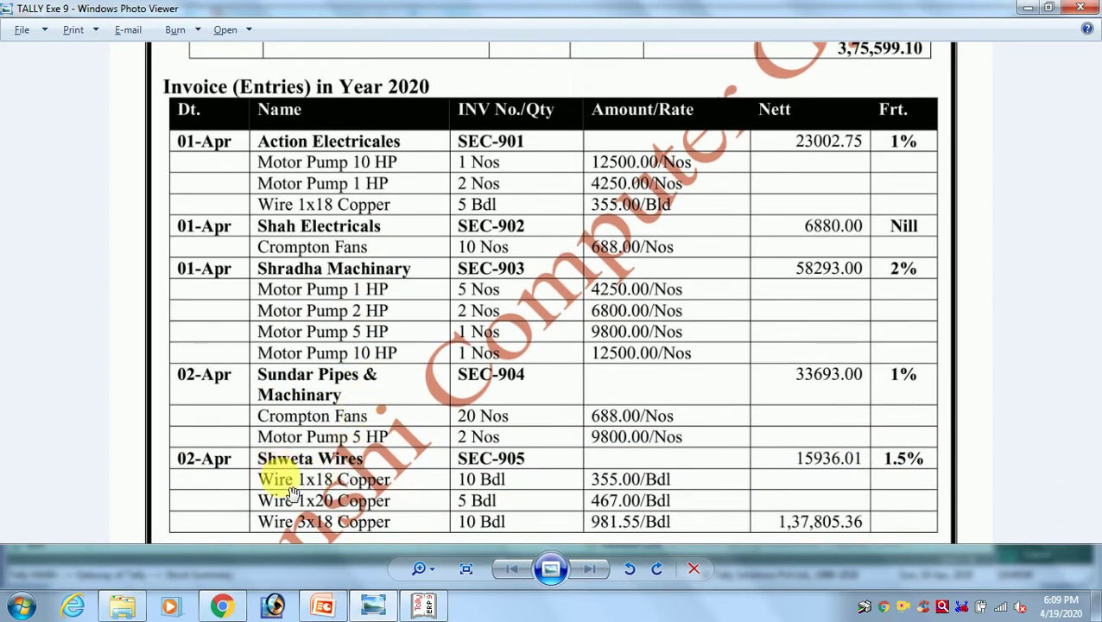
{"action": "scroll", "coordinate": [363, 453], "scroll_direction": "down", "scroll_amount": 1}
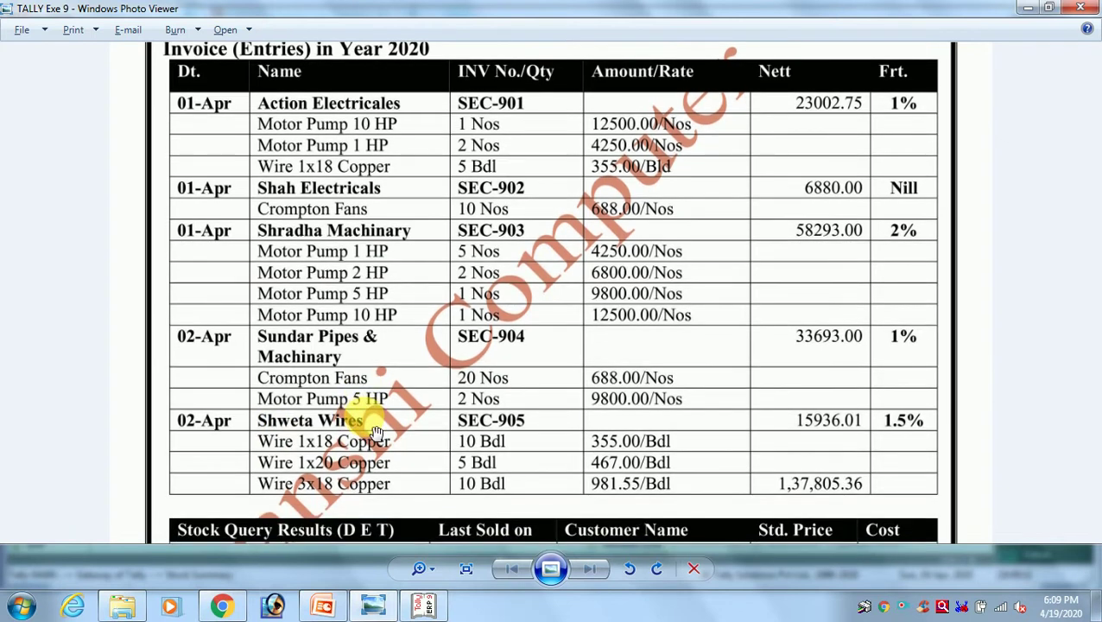
{"action": "scroll", "coordinate": [380, 345], "scroll_direction": "up", "scroll_amount": 2}
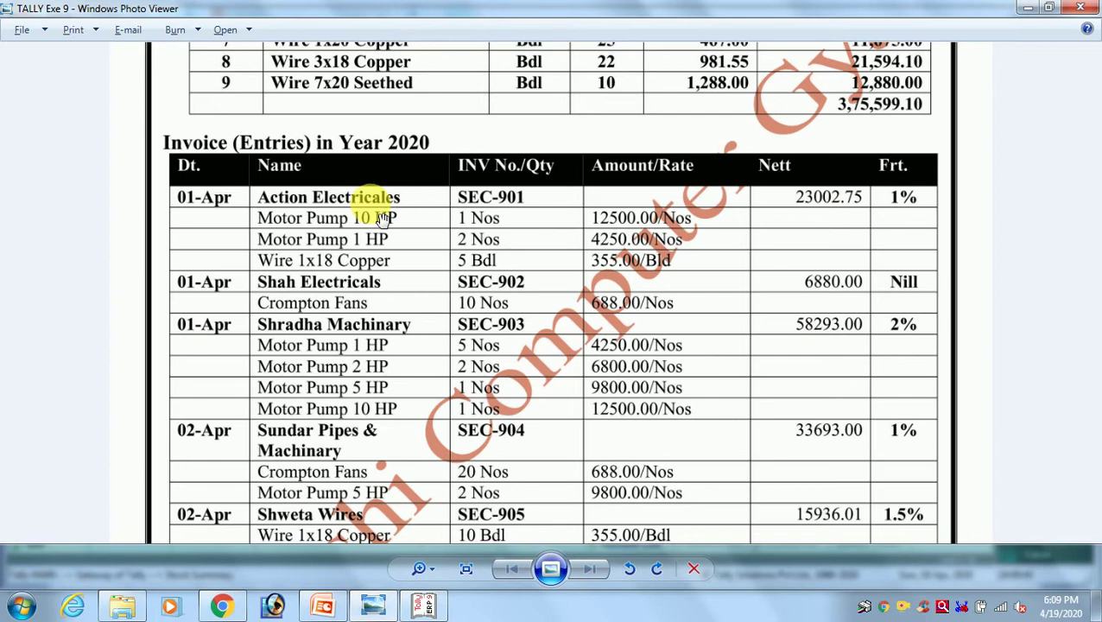
Return to Tally.ERP 9, leave the Stock Summary and open single ledger creation
{"action": "key", "text": "alt+Tab"}
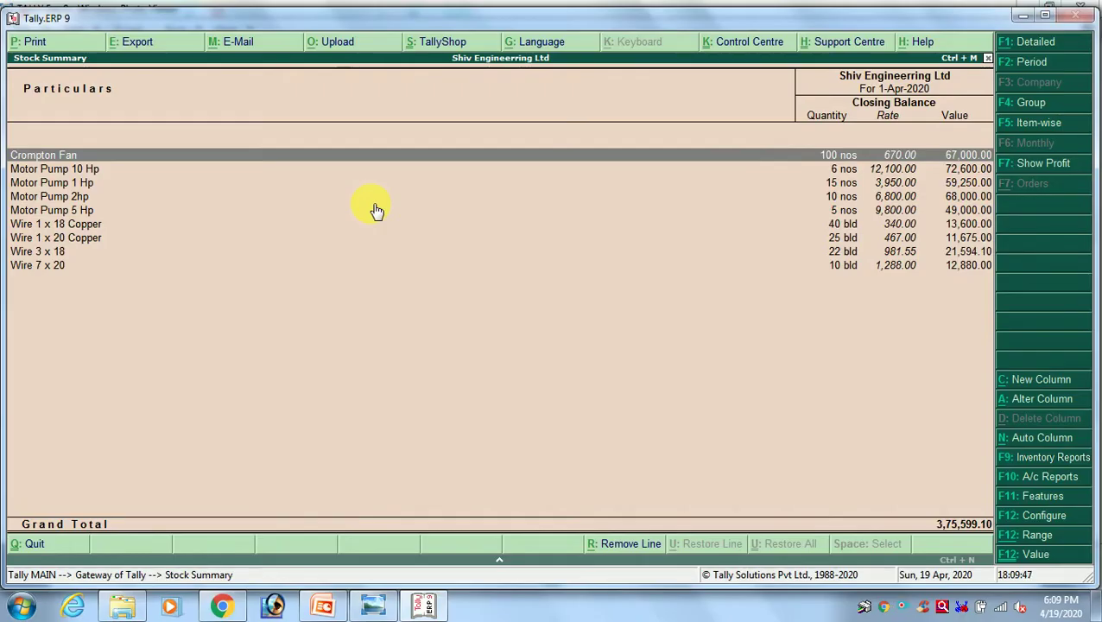
{"action": "key", "text": "Escape"}
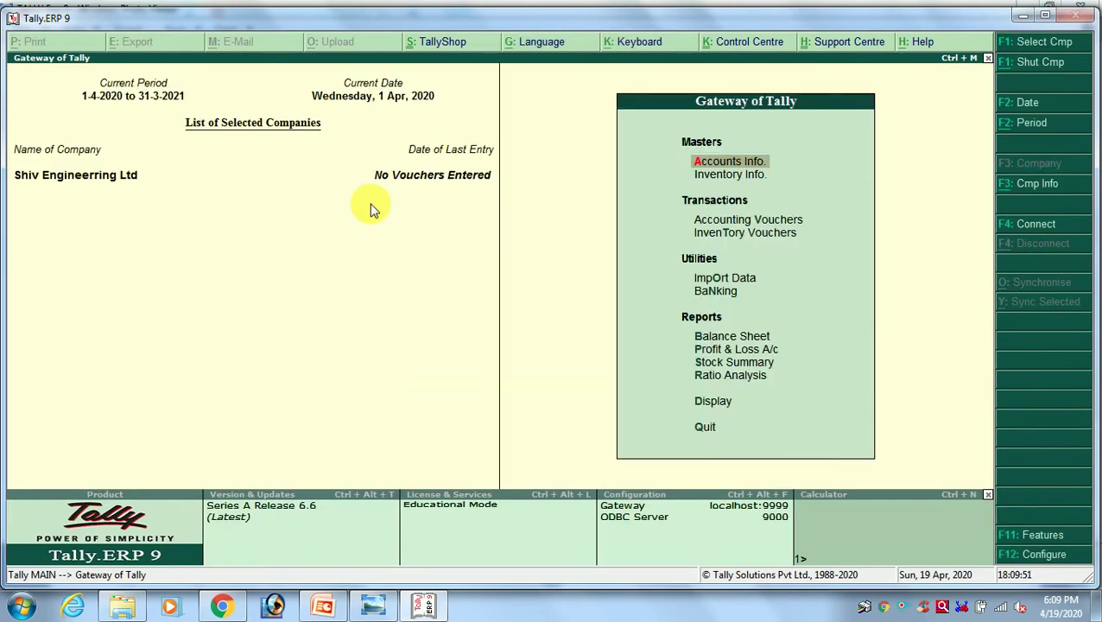
{"action": "key", "text": "Return"}
{"action": "key", "text": "Down"}
{"action": "key", "text": "Return"}
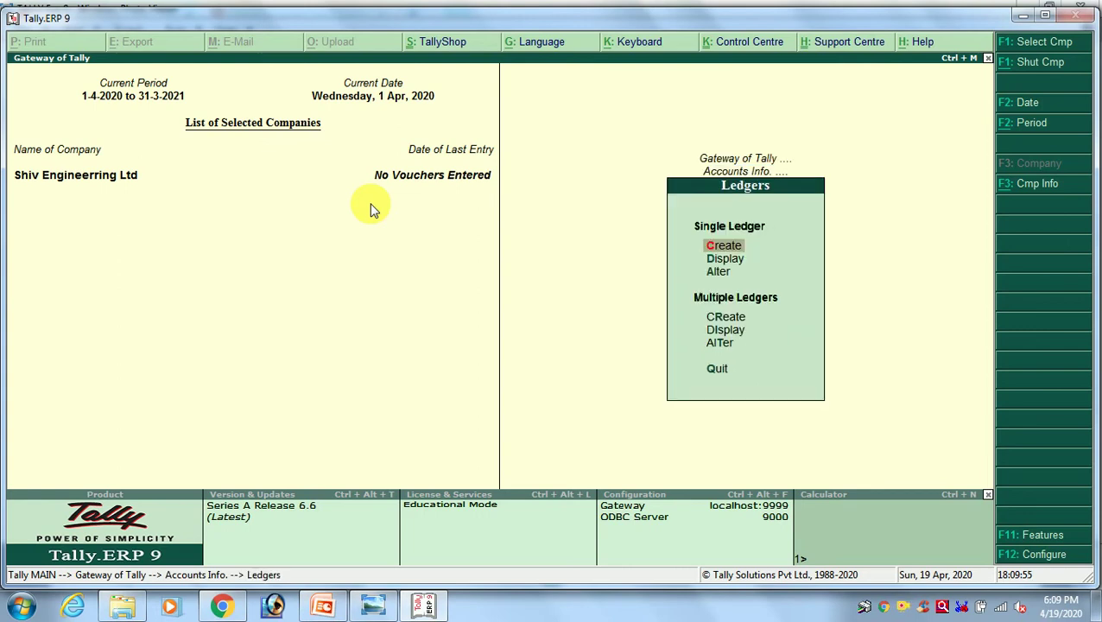
{"action": "key", "text": "Return"}
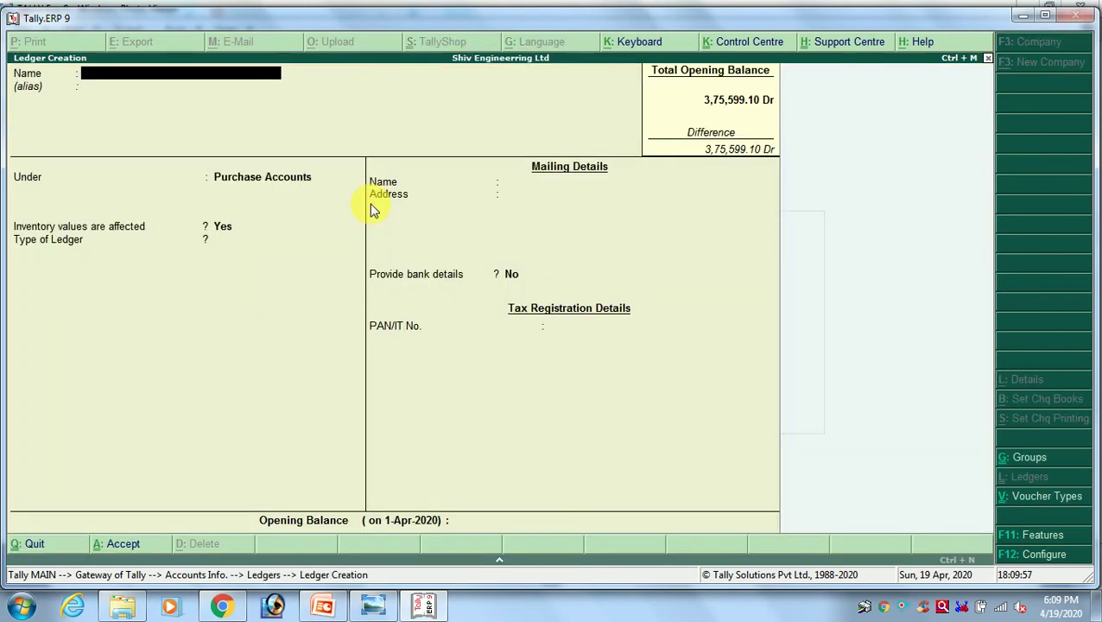
Name the new ledger Action Electricals after the first customer on the exercise sheet, without an alias
{"action": "key", "text": "alt+Tab"}
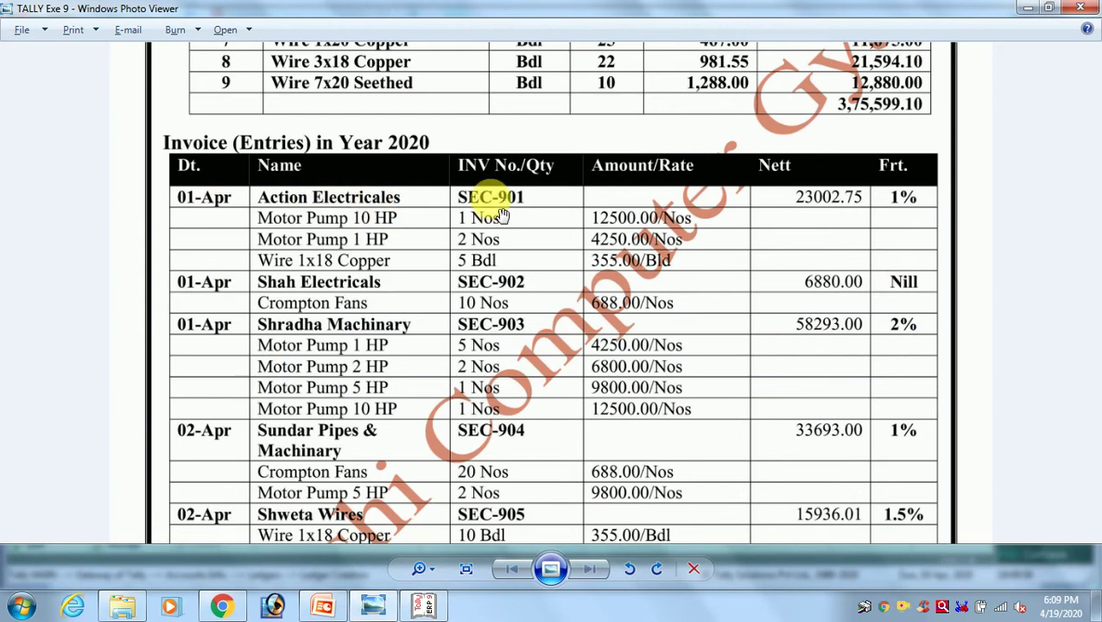
{"action": "key", "text": "alt+Tab"}
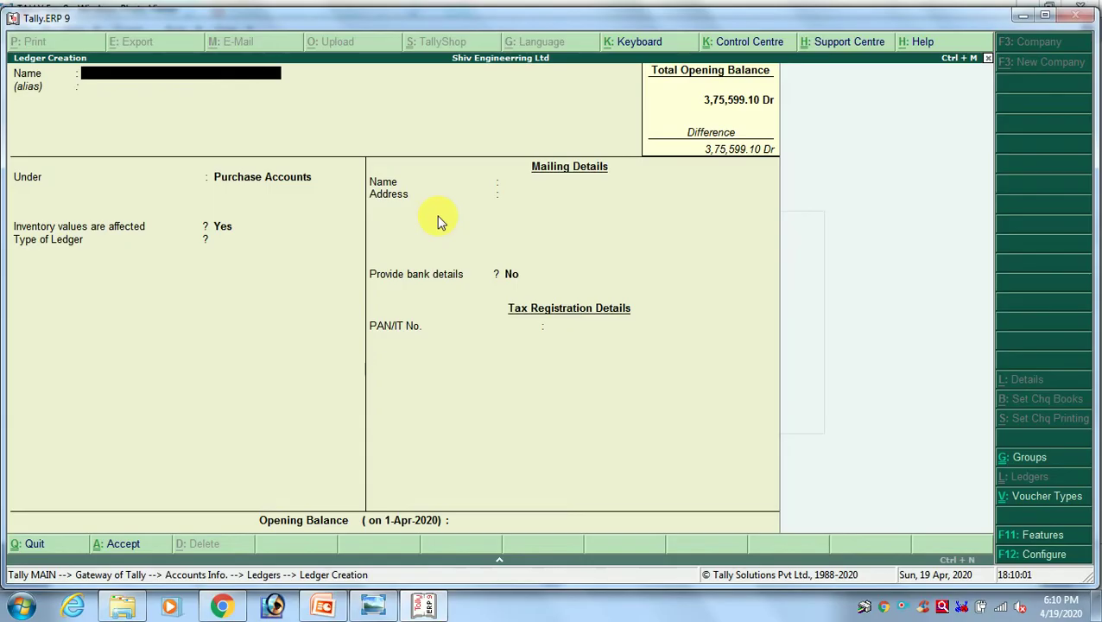
{"action": "type", "text": "Action Elec"}
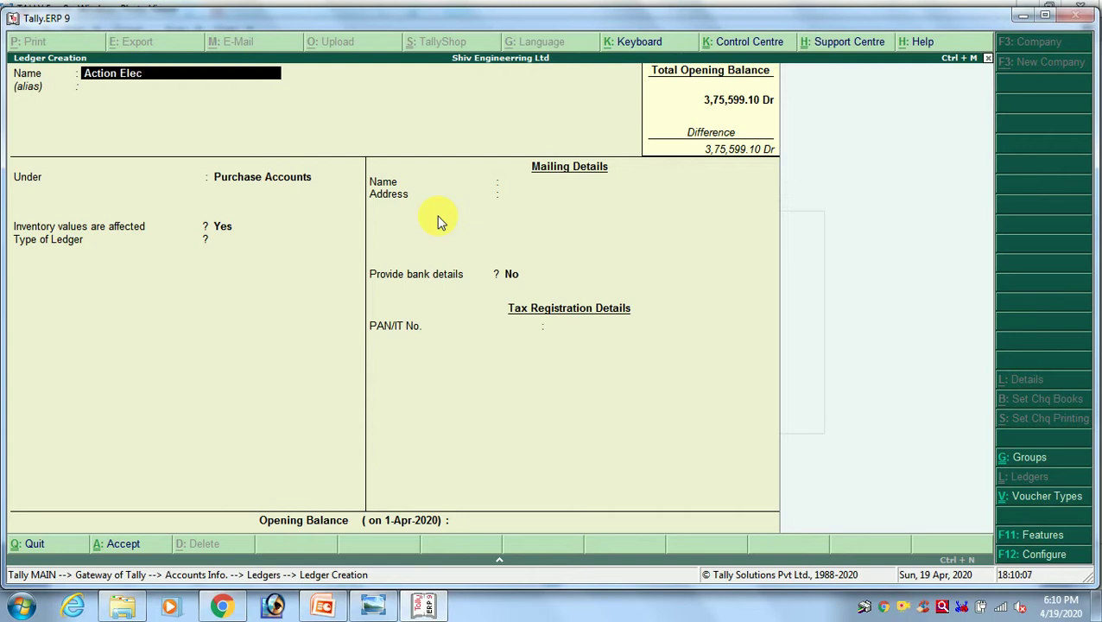
{"action": "type", "text": "tricals"}
{"action": "key", "text": "Return"}
{"action": "key", "text": "Return"}
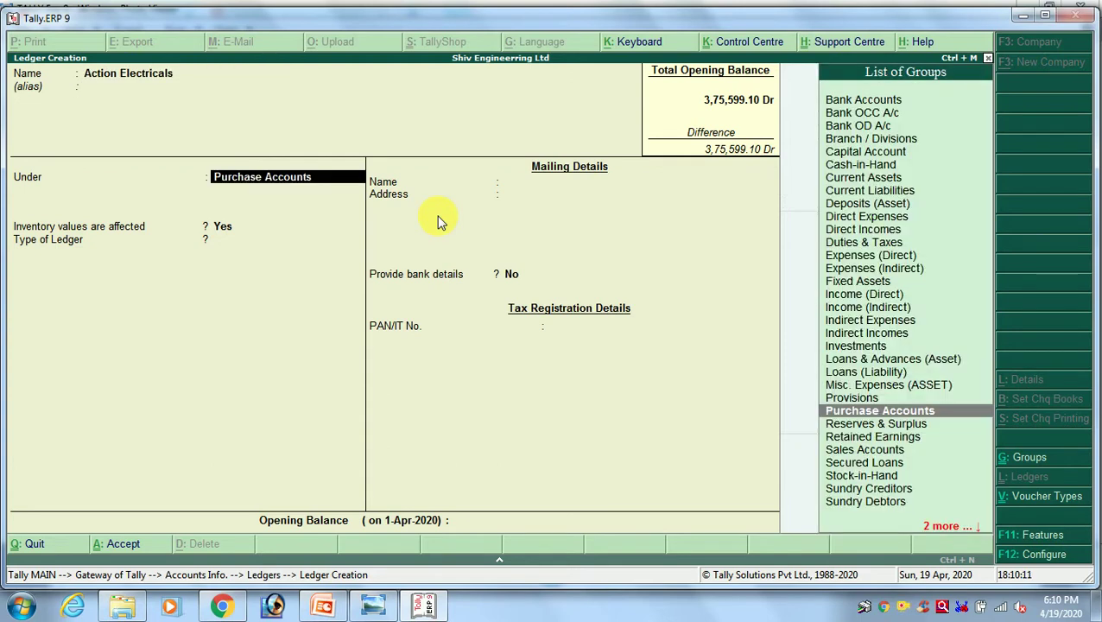
Place the Action Electricals ledger under Sundry Debtors, keep bill-by-bill balances and inventory values at No, and save it
{"action": "type", "text": "Sun"}
{"action": "key", "text": "Down"}
{"action": "key", "text": "Return"}
{"action": "key", "text": "Return"}
{"action": "key", "text": "Return"}
{"action": "key", "text": "Return"}
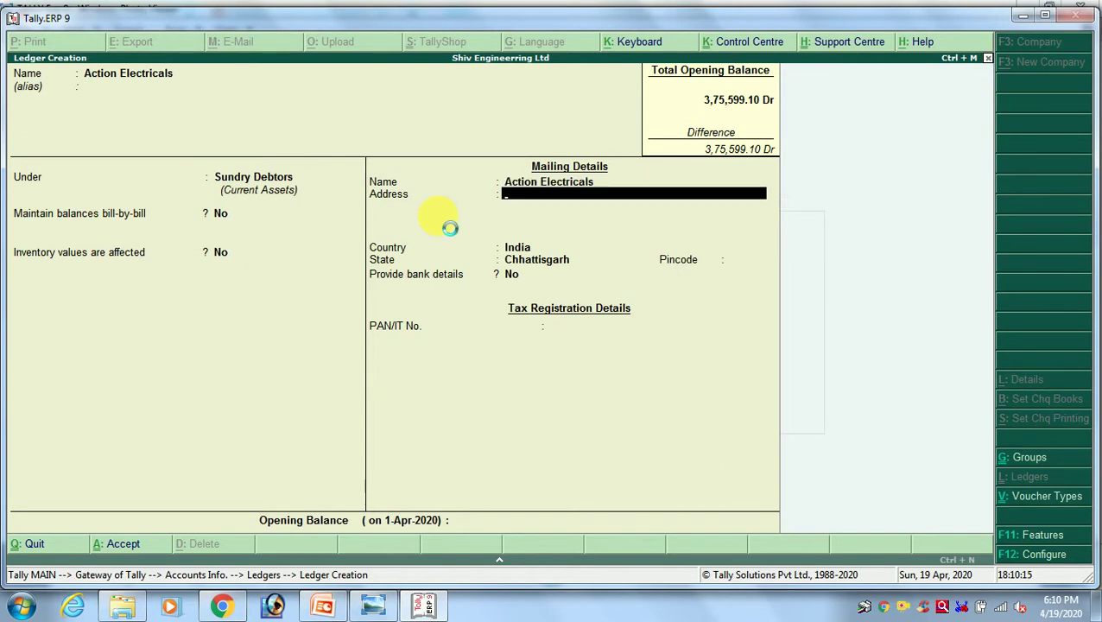
{"action": "key", "text": "ctrl+a"}
Create the second customer's ledger from the exercise sheet as Shah Electrical under Sundry Debtors, keeping the default settings
{"action": "key", "text": "alt+Tab"}
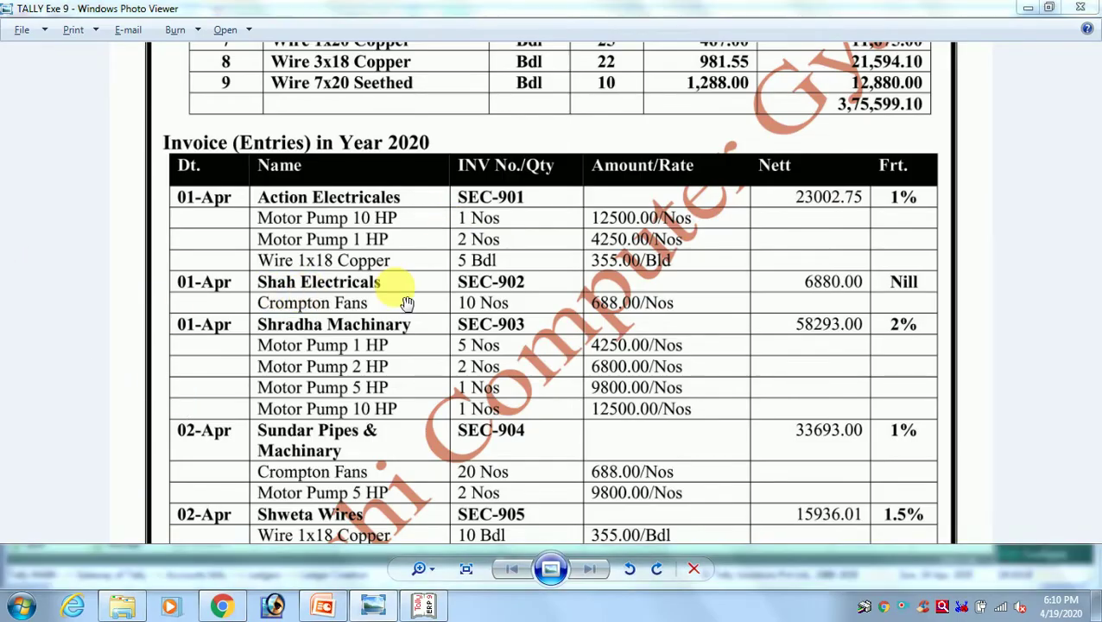
{"action": "key", "text": "alt+Tab"}
{"action": "type", "text": "Shah"}
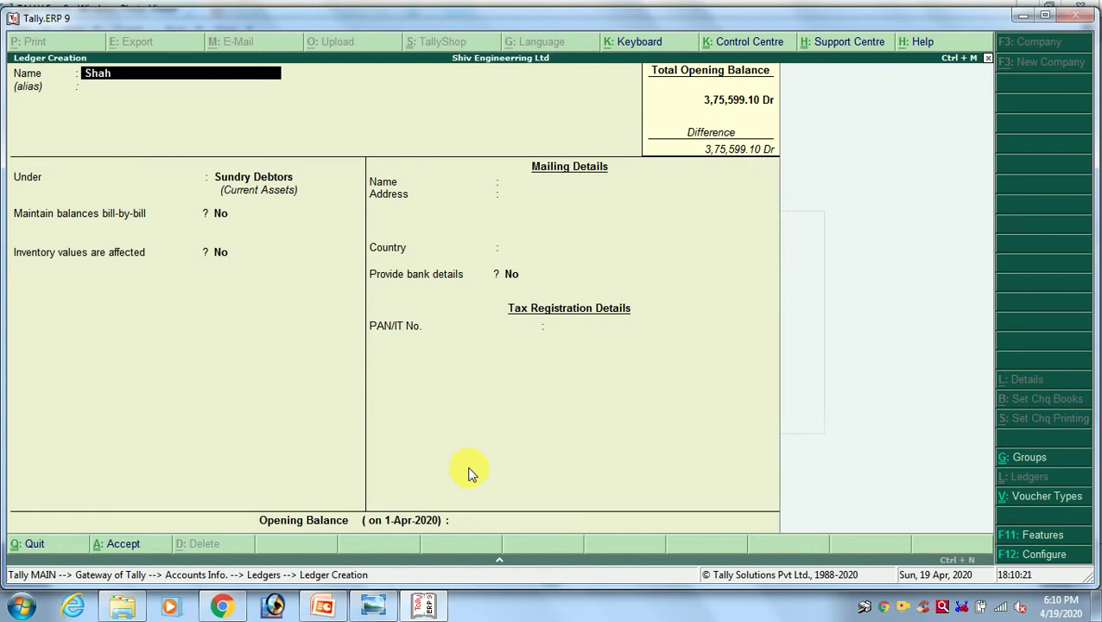
{"action": "type", "text": " Electrical"}
{"action": "key", "text": "Return"}
{"action": "key", "text": "Return"}
{"action": "key", "text": "Return"}
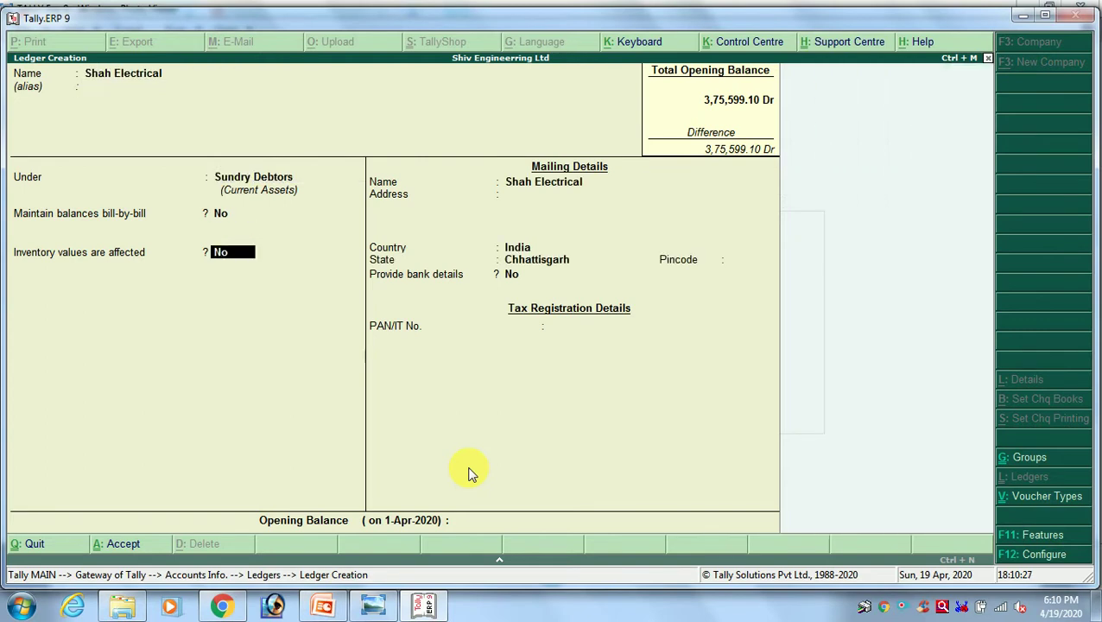
{"action": "key", "text": "Return"}
Create the third customer's ledger from the exercise sheet as Shradha Machinary under Sundry Debtors, keeping the default settings
{"action": "key", "text": "alt+Tab"}
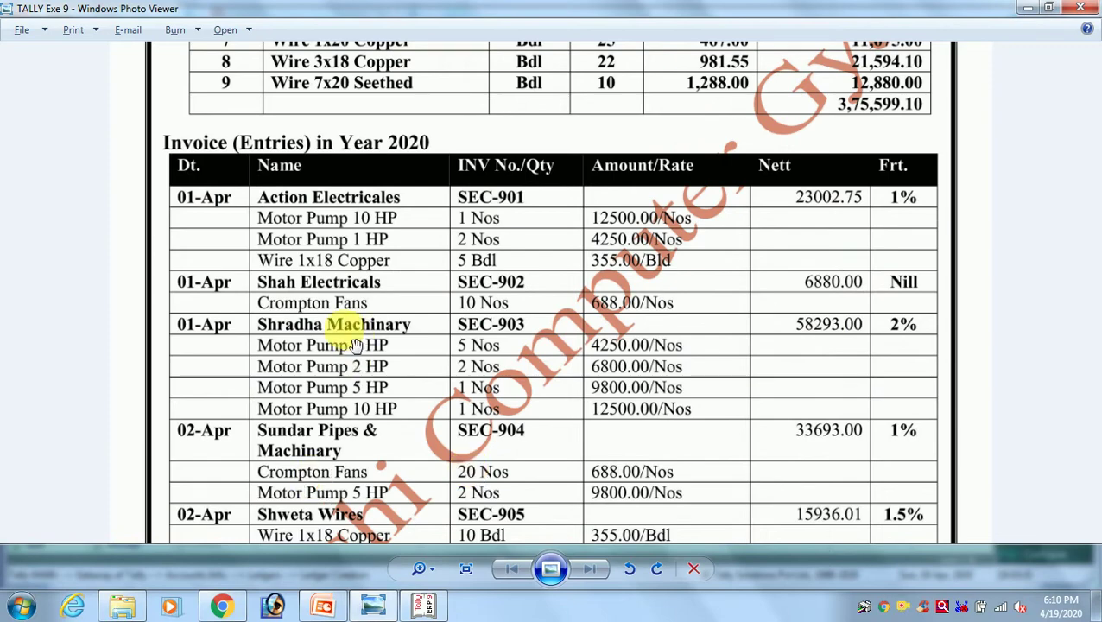
{"action": "key", "text": "alt+Tab"}
{"action": "type", "text": "Shr"}
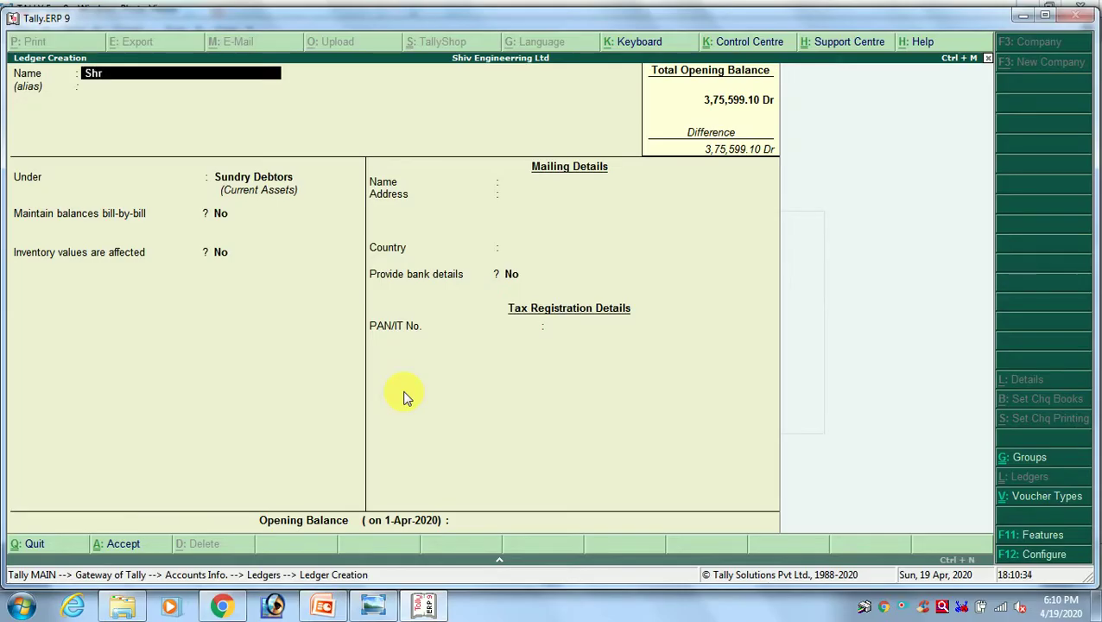
{"action": "type", "text": "adha Machinary"}
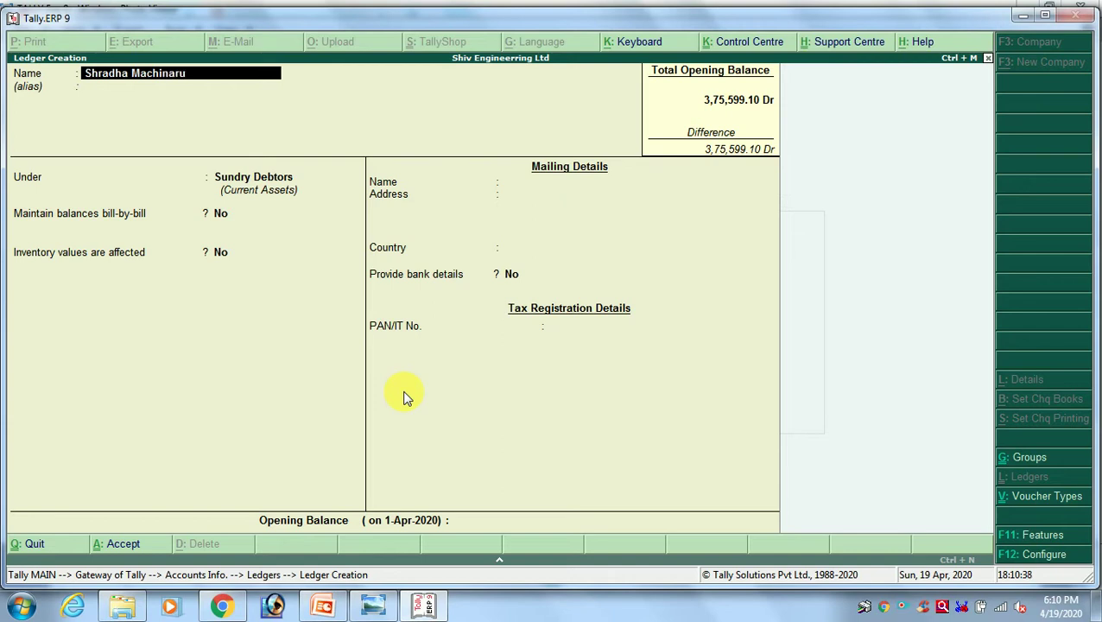
{"action": "key", "text": "Return"}
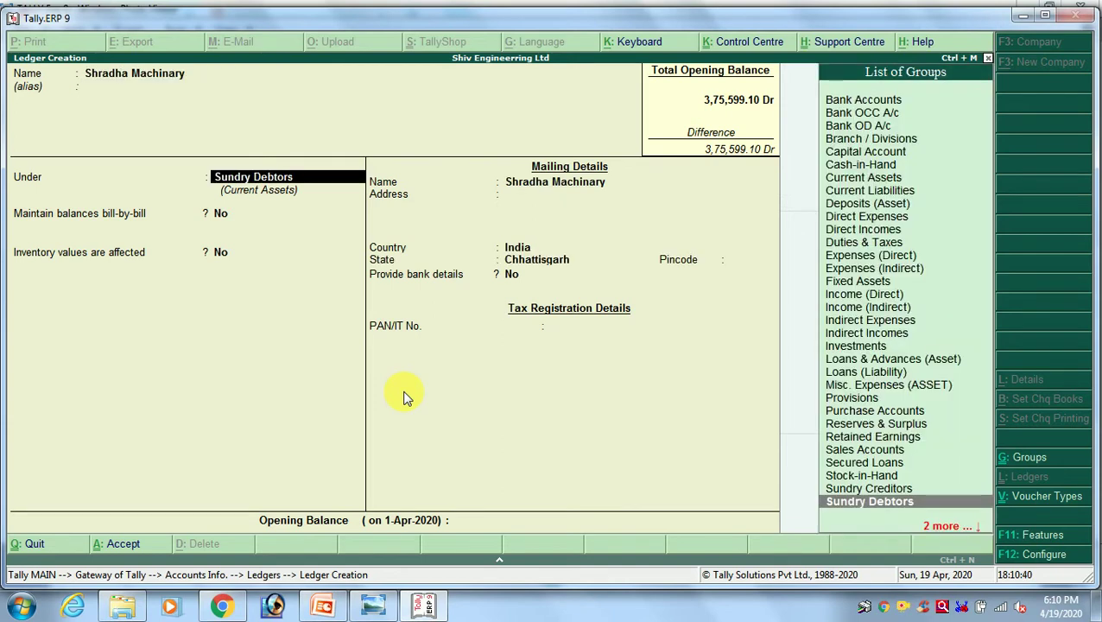
{"action": "key", "text": "Return"}
{"action": "key", "text": "Return"}
{"action": "left_click", "coordinate": [406, 396]}
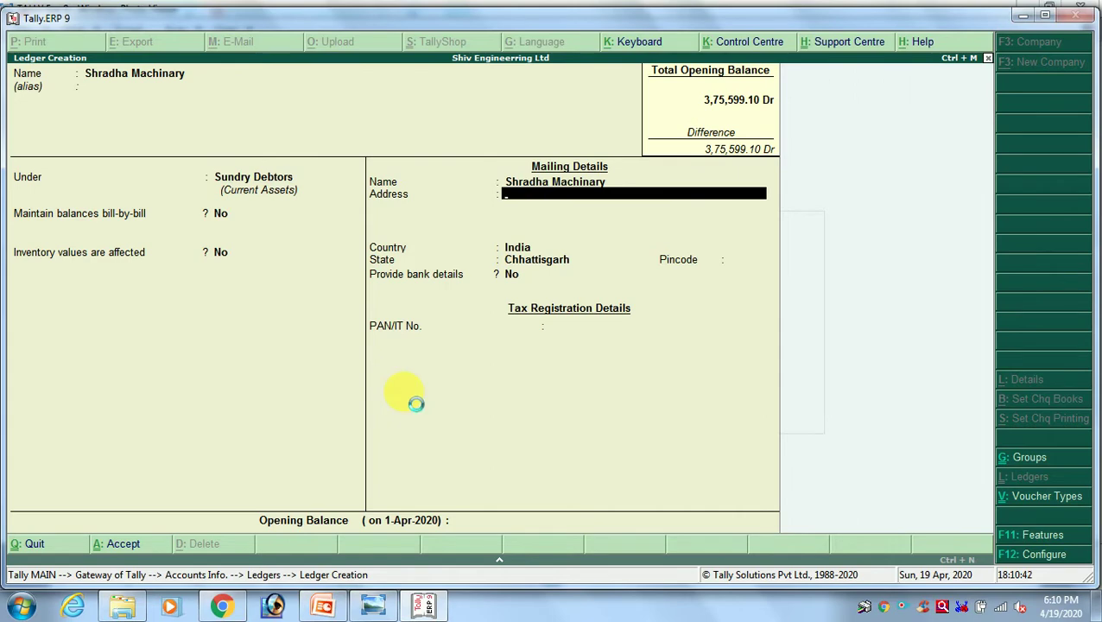
{"action": "key", "text": "ctrl+a"}
Create the ledger Sundar Pipes & Machinary for the fourth customer on the exercise sheet, keeping it under Sundry Debtors
{"action": "key", "text": "alt+Tab"}
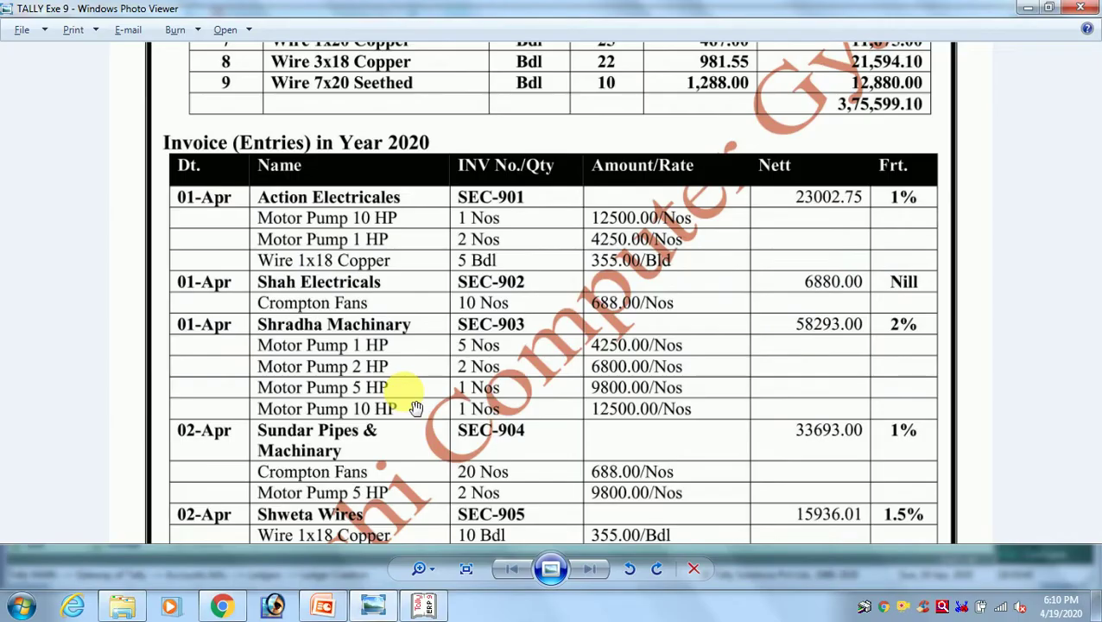
{"action": "scroll", "coordinate": [371, 389], "scroll_direction": "down", "scroll_amount": 1}
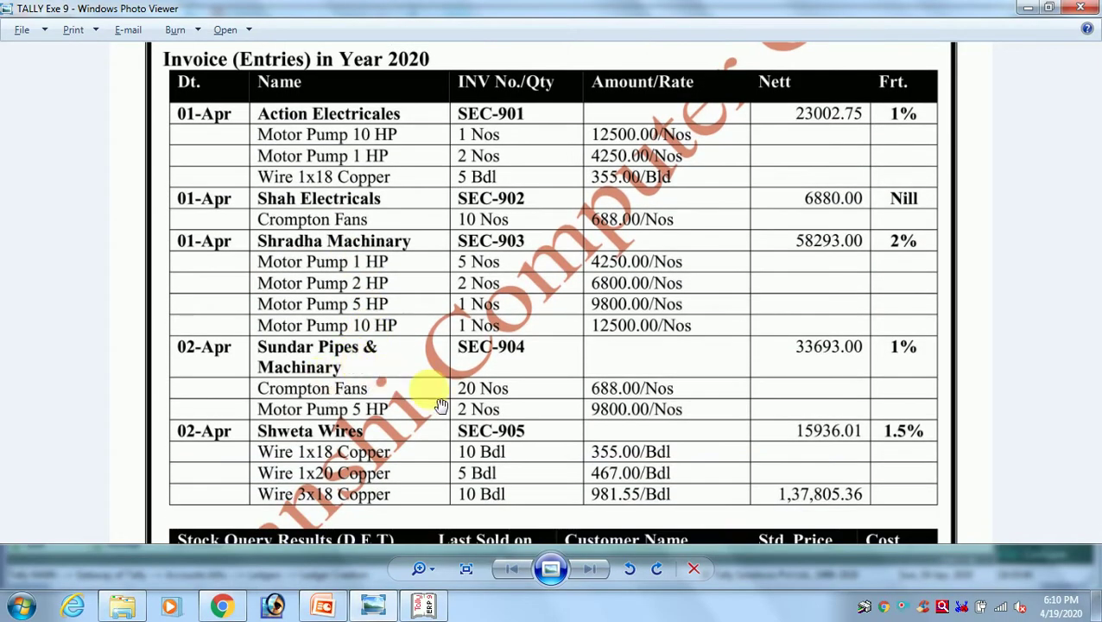
{"action": "key", "text": "alt+Tab"}
{"action": "type", "text": "Sundar Pipe"}
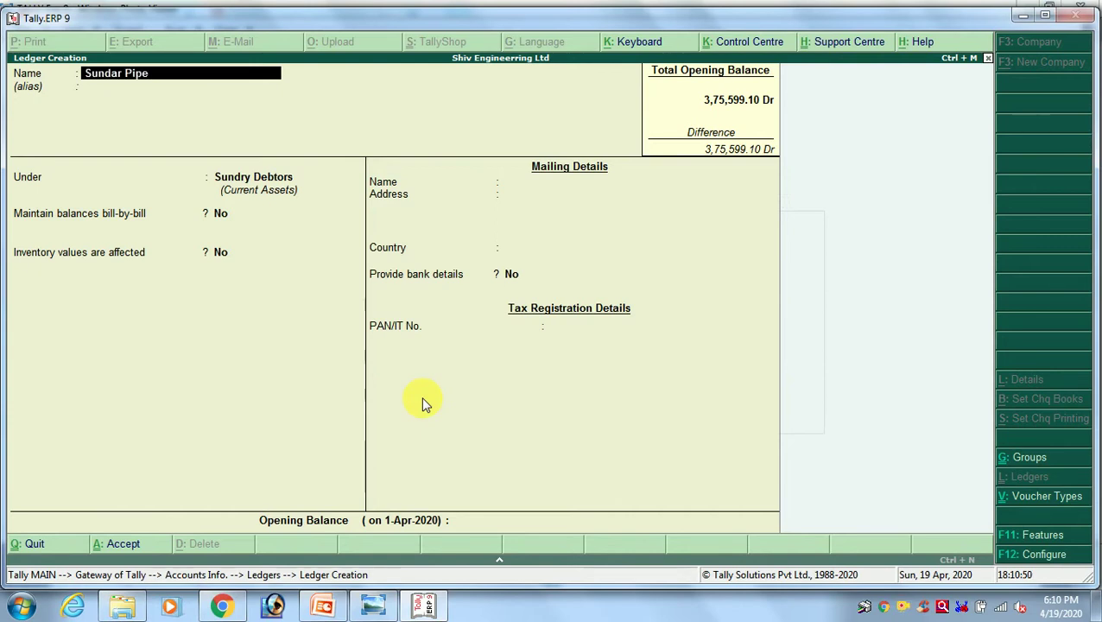
{"action": "type", "text": "s & Machinary"}
{"action": "key", "text": "Return"}
{"action": "key", "text": "Return"}
Create the last customer's ledger from the exercise sheet as Sweta Wires under Sundry Debtors, accepting the default settings
{"action": "key", "text": "alt+Tab"}
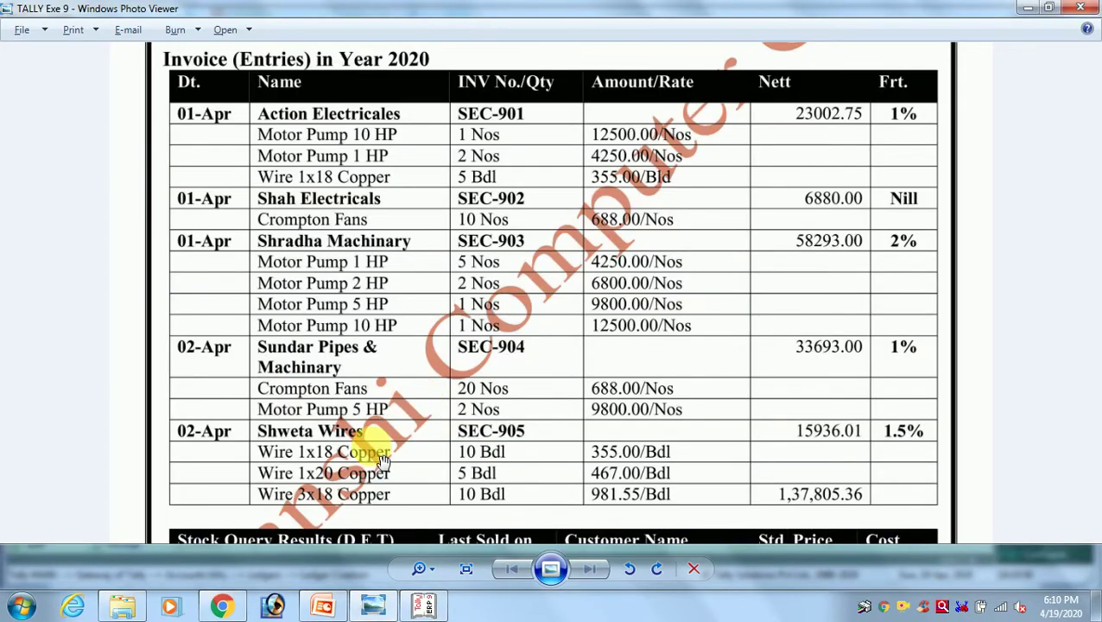
{"action": "key", "text": "alt+Tab"}
{"action": "type", "text": "Sweta"}
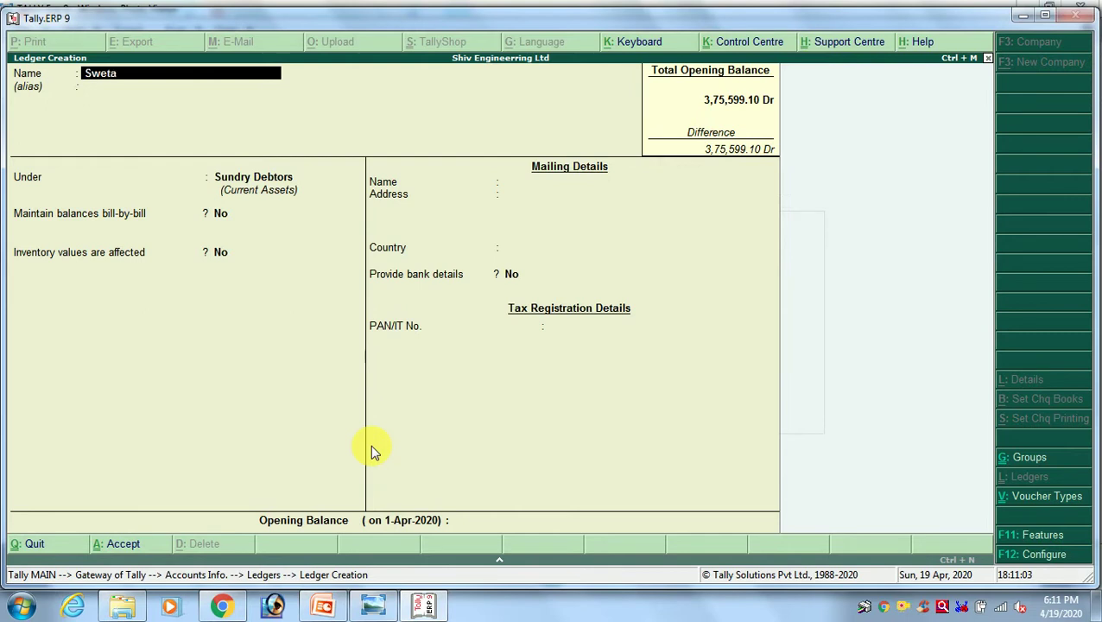
{"action": "type", "text": " wir"}
{"action": "key", "text": "Return"}
{"action": "key", "text": "Return"}
{"action": "key", "text": "Return"}
{"action": "key", "text": "Return"}
{"action": "key", "text": "Return"}
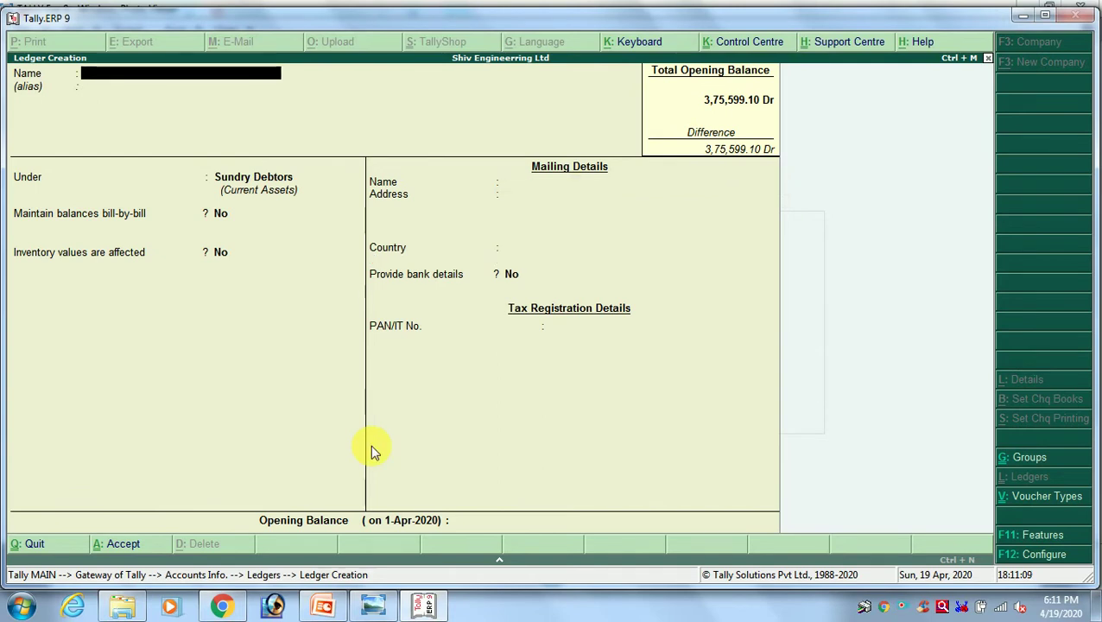
Create a ledger named Sales A/c under the Sales Accounts group, with inventory values affected set to Yes
{"action": "key", "text": "alt+Tab"}
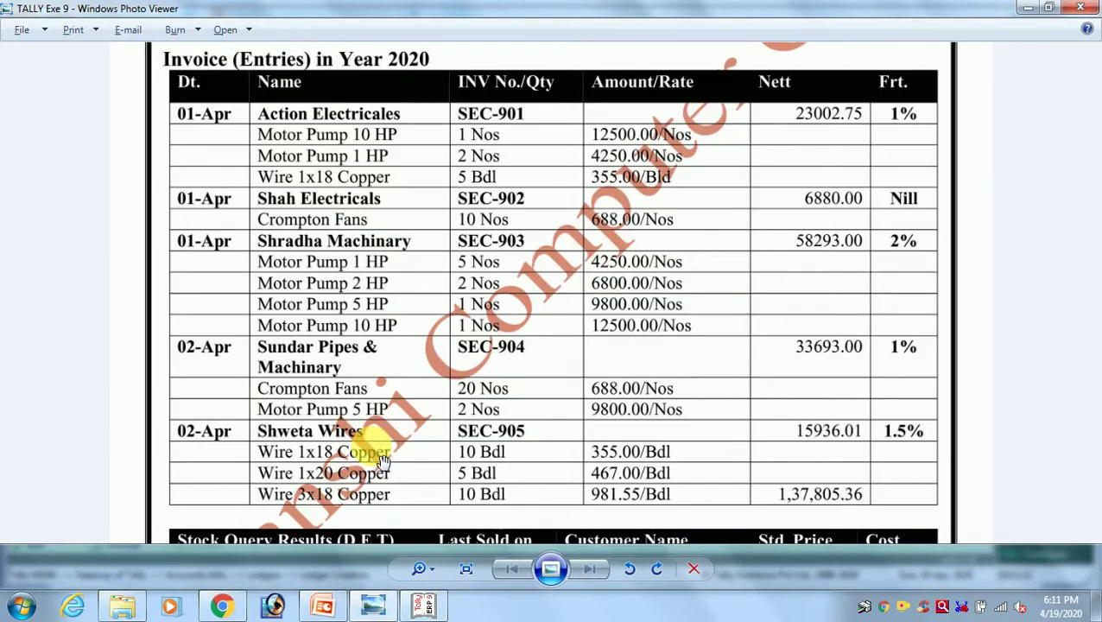
{"action": "key", "text": "alt+Tab"}
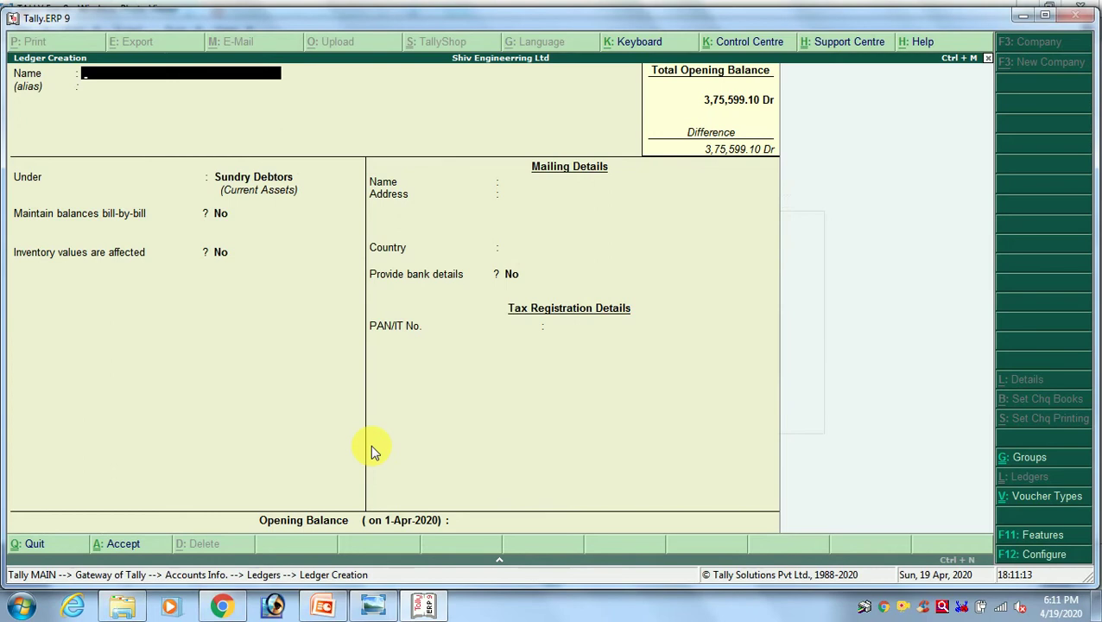
{"action": "type", "text": "Sales A/c"}
{"action": "key", "text": "Return"}
{"action": "type", "text": "Sale"}
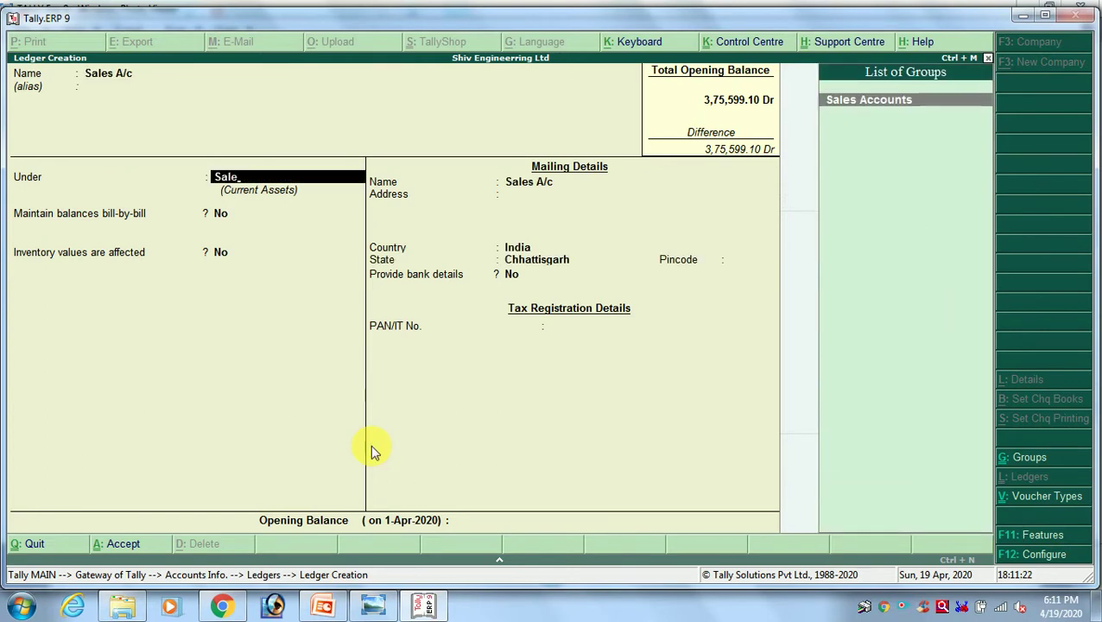
{"action": "key", "text": "Return"}
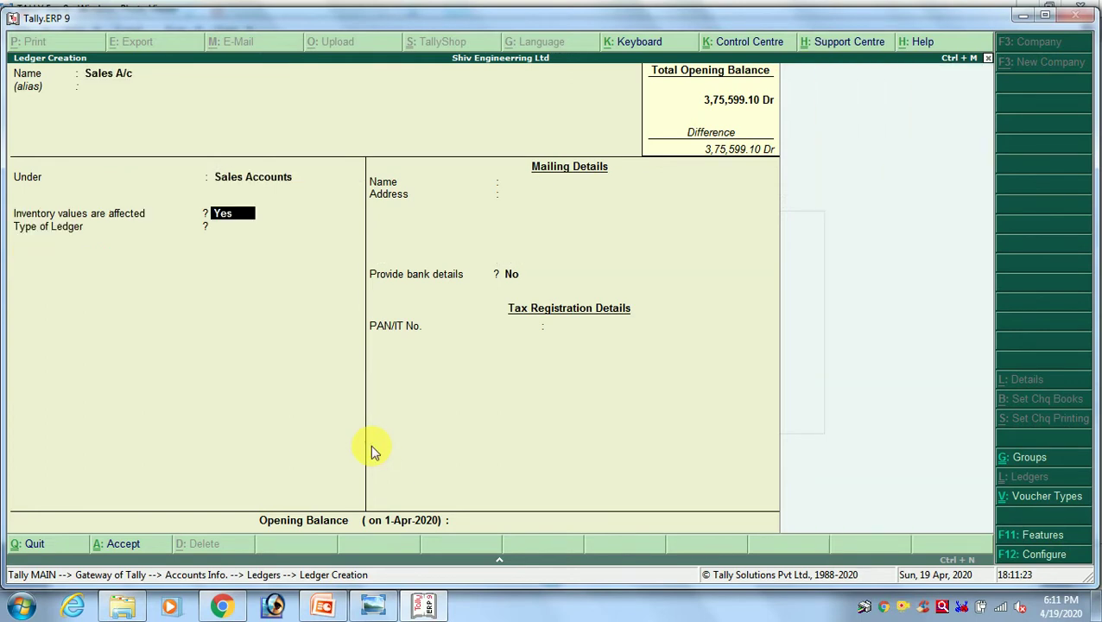
Examine the exercise sheet's syllabus and the freight percentage listed for each customer's invoice
{"action": "key", "text": "alt+Tab"}
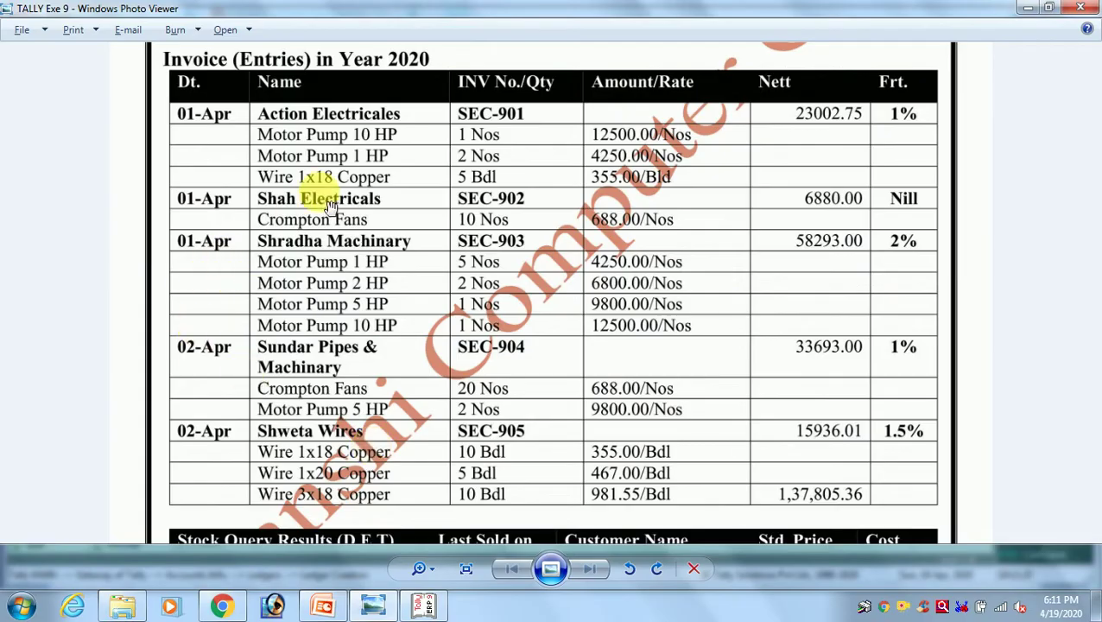
{"action": "scroll", "coordinate": [307, 172], "scroll_direction": "up", "scroll_amount": 3}
{"action": "scroll", "coordinate": [392, 331], "scroll_direction": "up", "scroll_amount": 2}
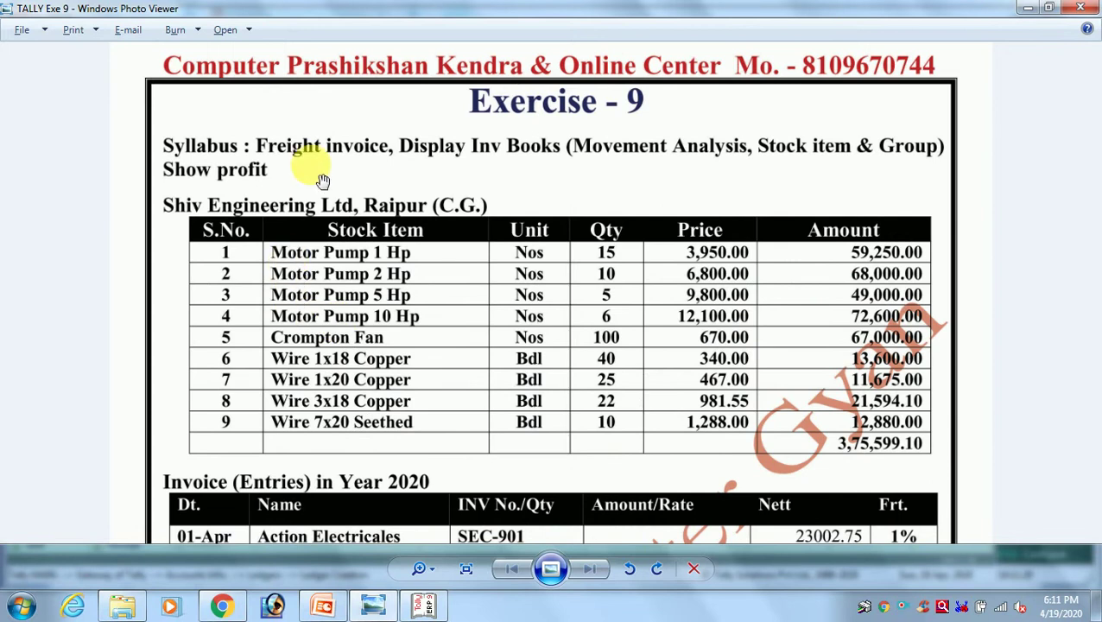
{"action": "scroll", "coordinate": [524, 198], "scroll_direction": "down", "scroll_amount": 2}
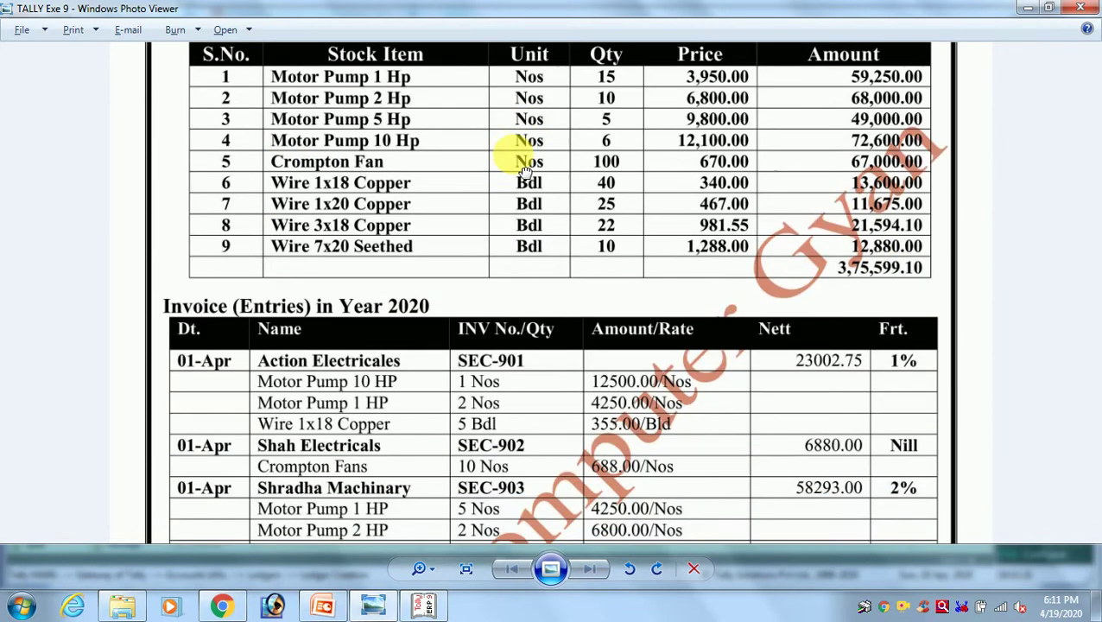
{"action": "scroll", "coordinate": [917, 404], "scroll_direction": "down", "scroll_amount": 1}
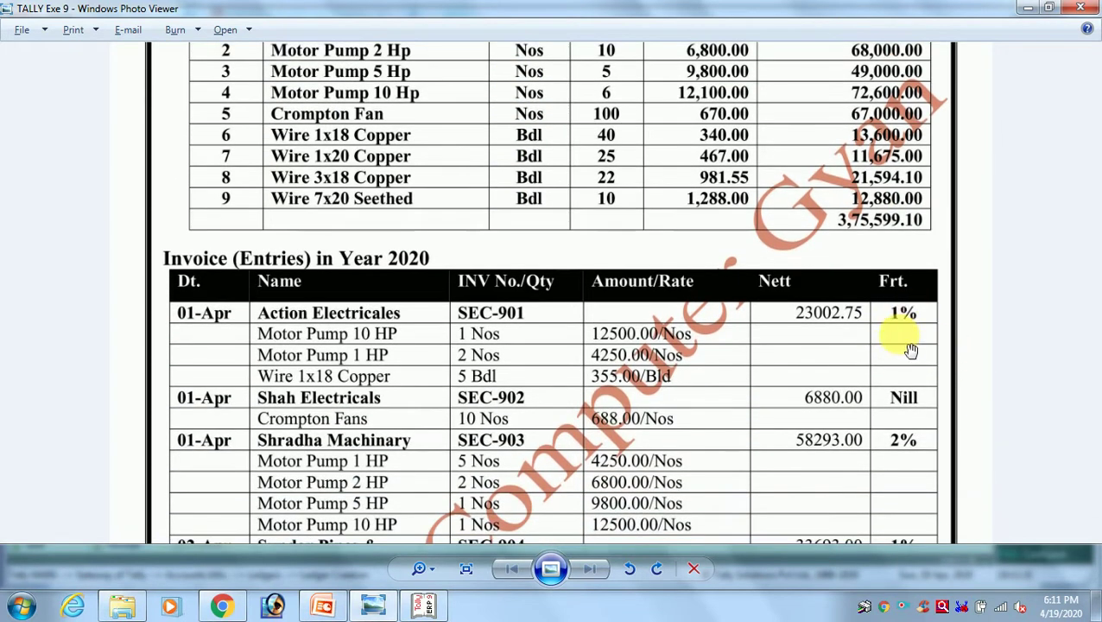
{"action": "scroll", "coordinate": [911, 431], "scroll_direction": "down", "scroll_amount": 2}
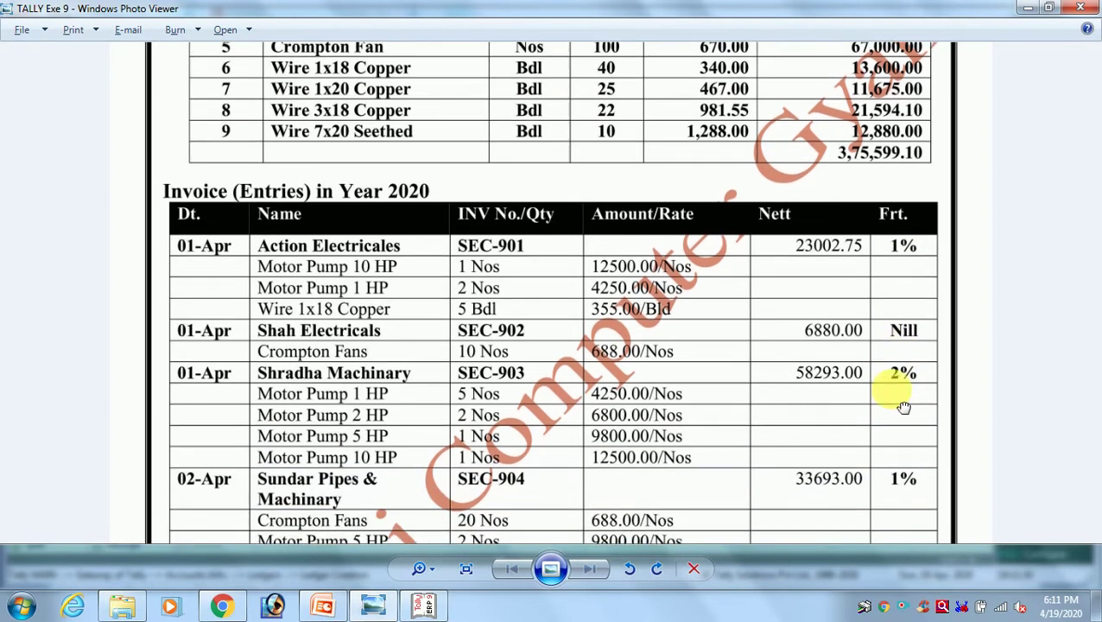
{"action": "scroll", "coordinate": [915, 423], "scroll_direction": "down", "scroll_amount": 3}
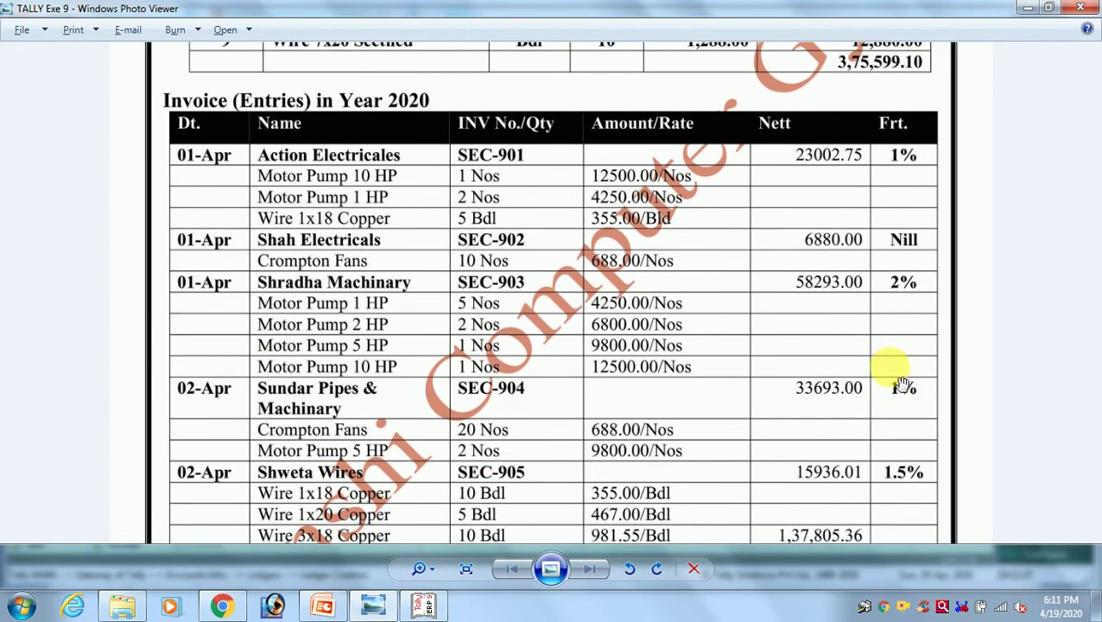
{"action": "scroll", "coordinate": [867, 339], "scroll_direction": "up", "scroll_amount": 2}
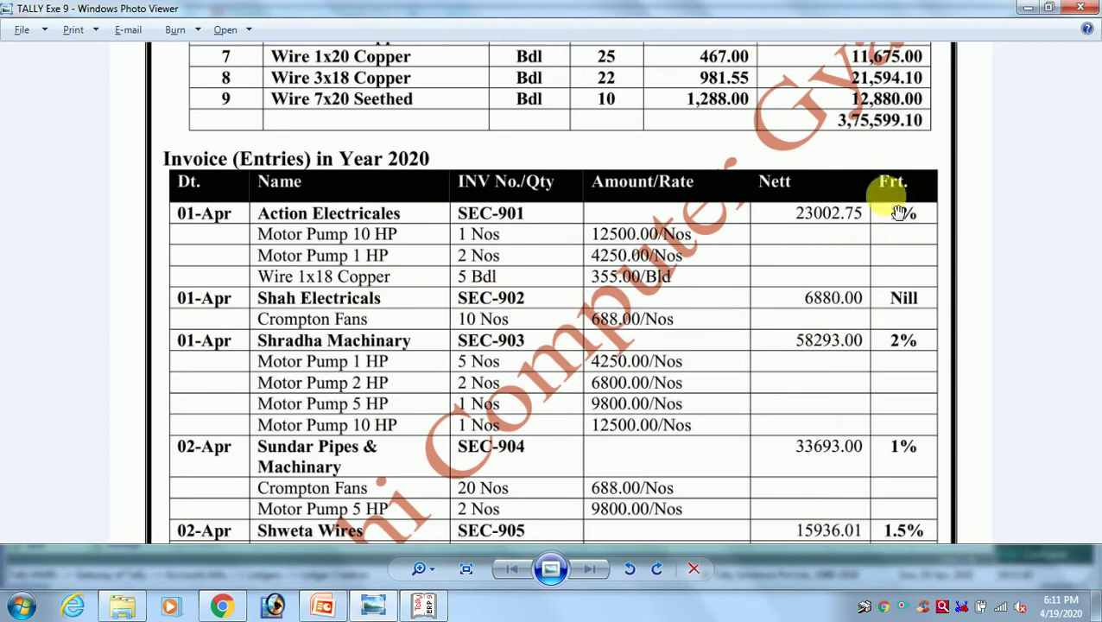
{"action": "left_click_drag", "start_coordinate": [750, 234], "coordinate": [764, 494]}
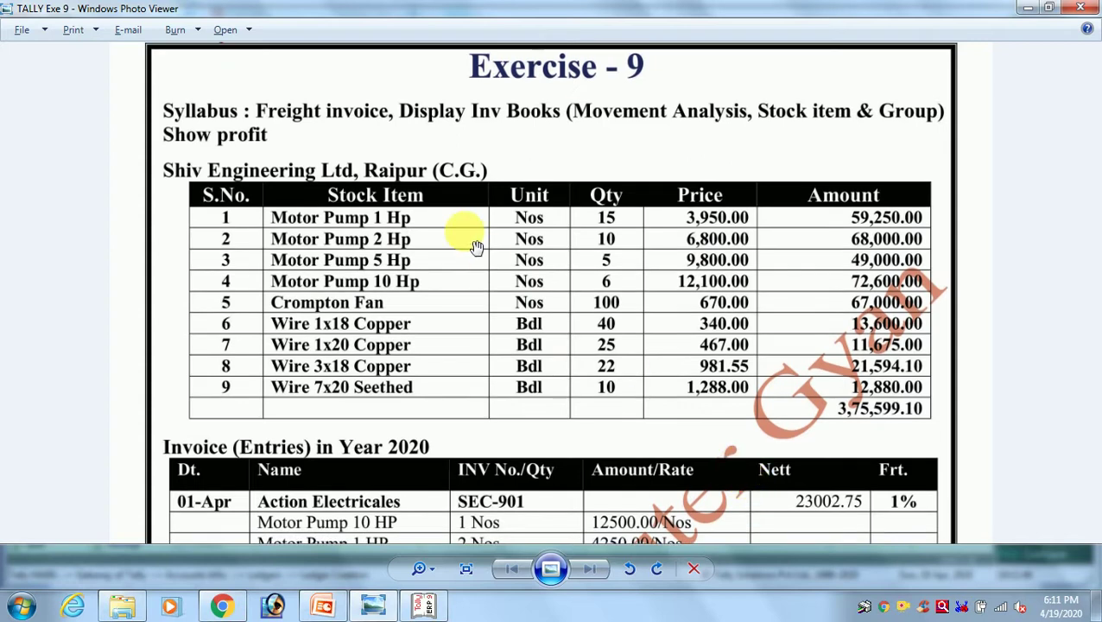
Create a ledger named Frieght Charges under Indirect Expenses, with inventory values at No and ledger type Not Applicable
{"action": "key", "text": "alt+Tab"}
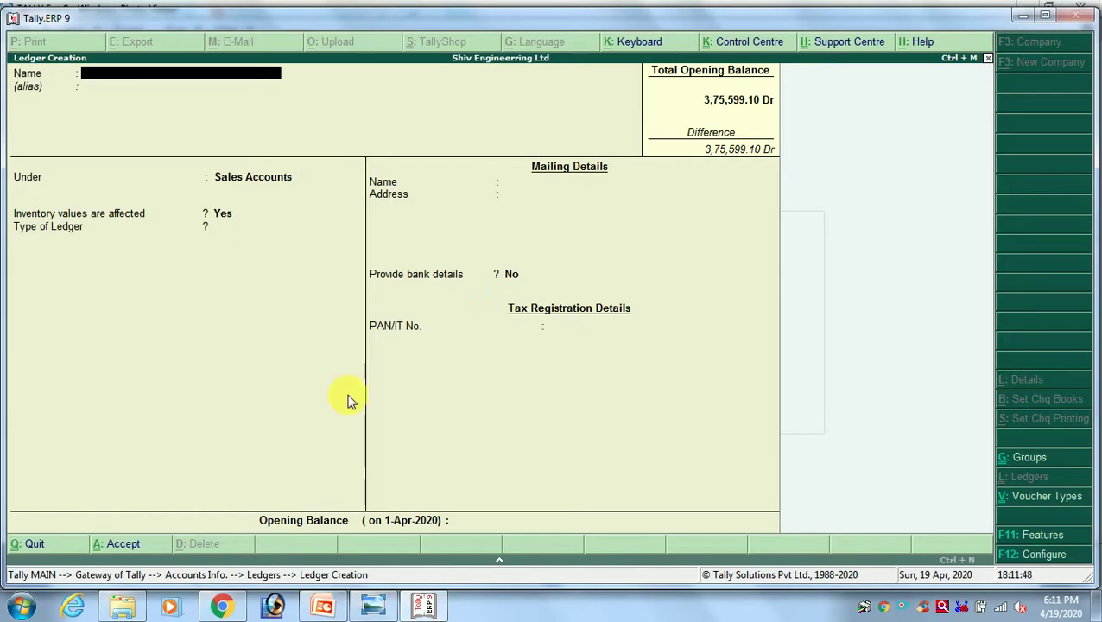
{"action": "type", "text": "F"}
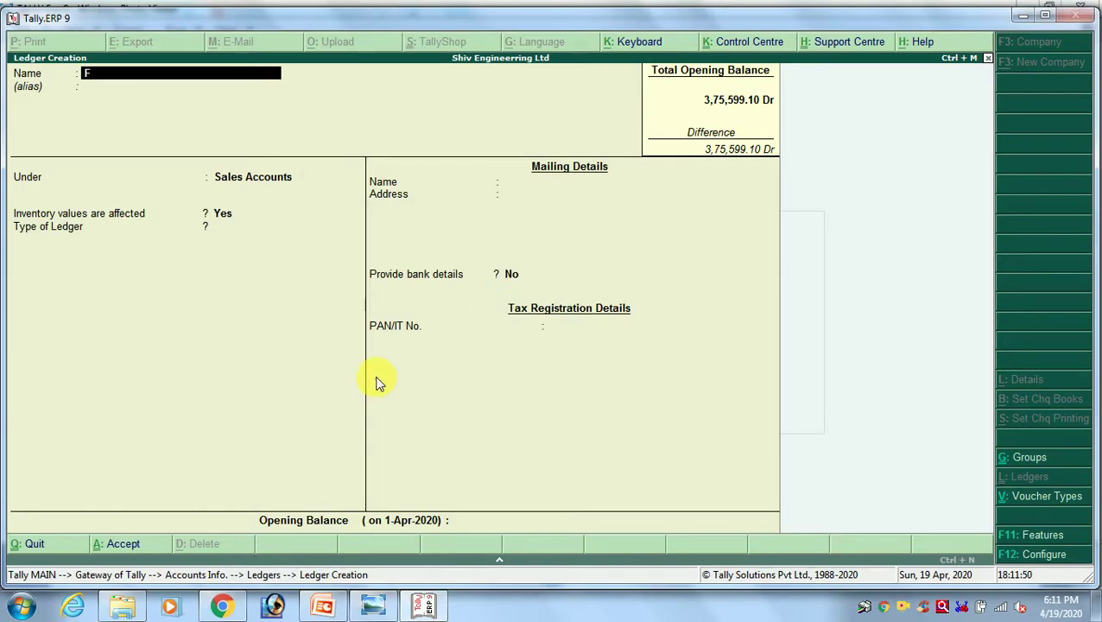
{"action": "type", "text": "rieght Charges"}
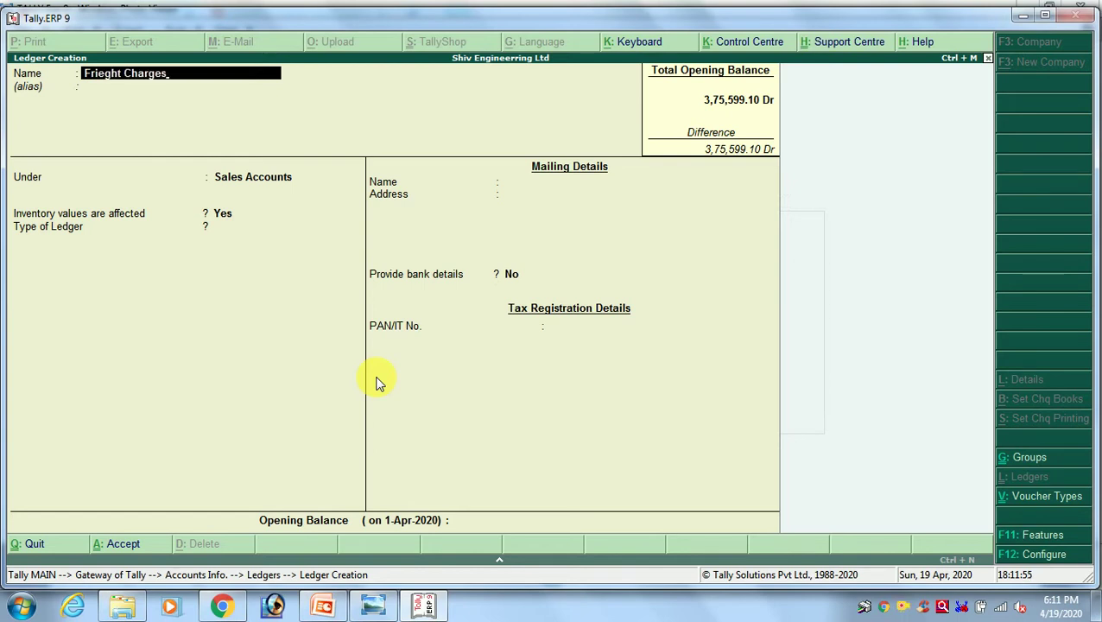
{"action": "key", "text": "Return"}
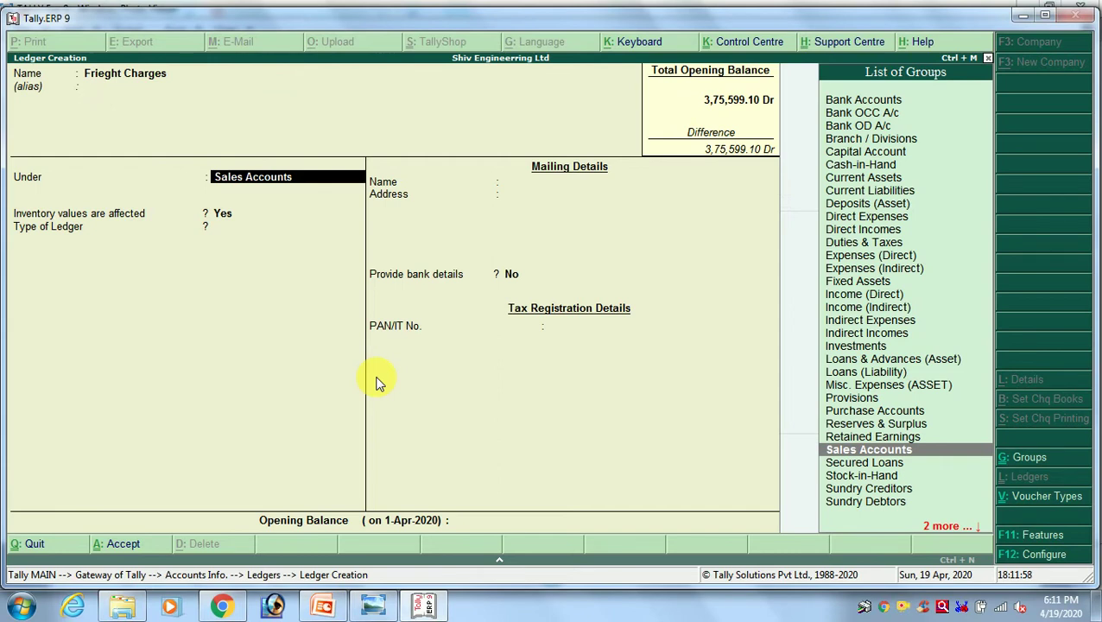
{"action": "type", "text": "Ind"}
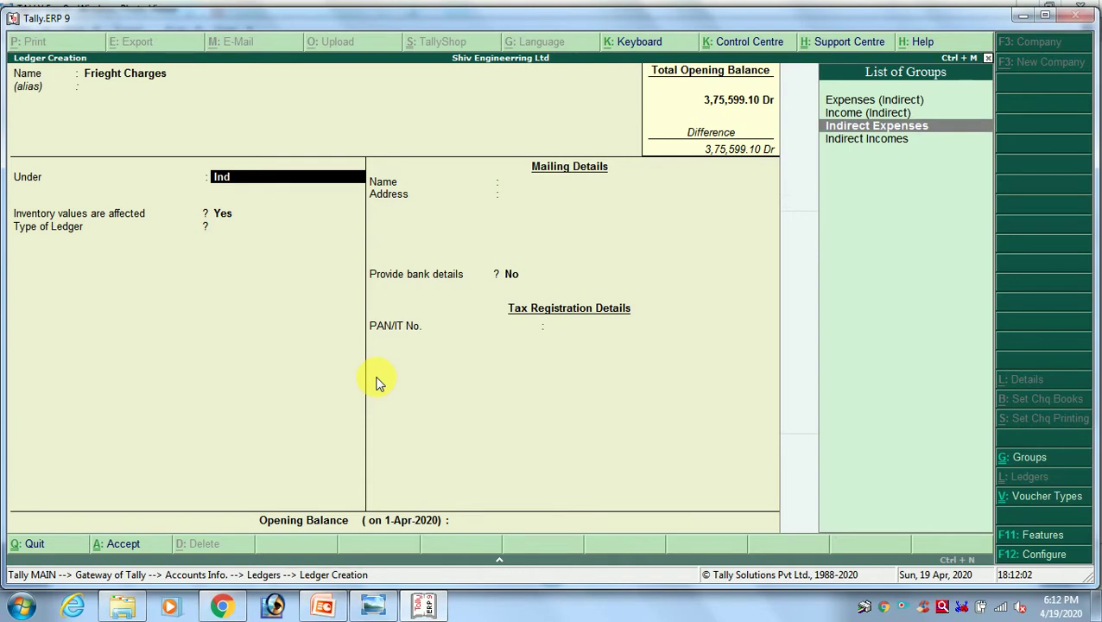
{"action": "key", "text": "Return"}
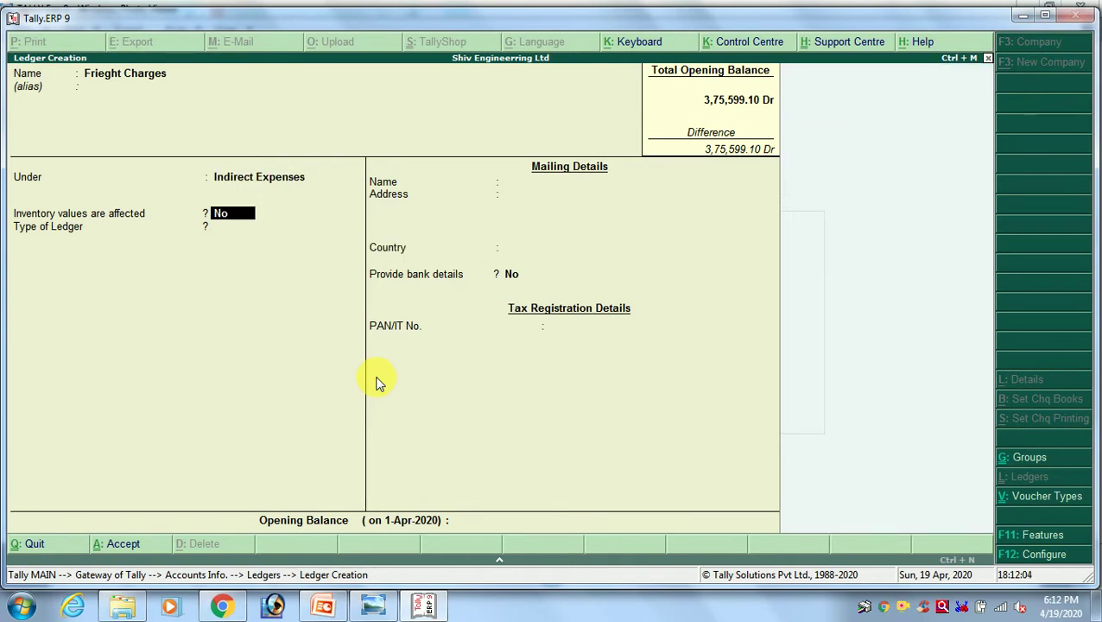
{"action": "key", "text": "Return"}
{"action": "key", "text": "Return"}
{"action": "key", "text": "Return"}
{"action": "key", "text": "Return"}
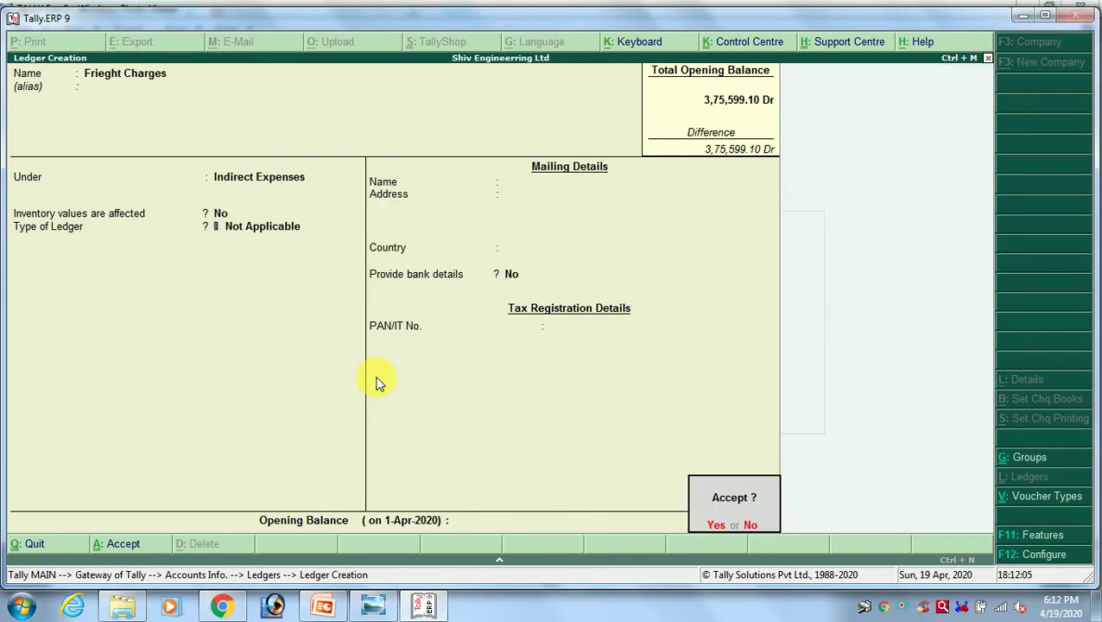
{"action": "left_click", "coordinate": [377, 381]}
{"action": "key", "text": "Return"}
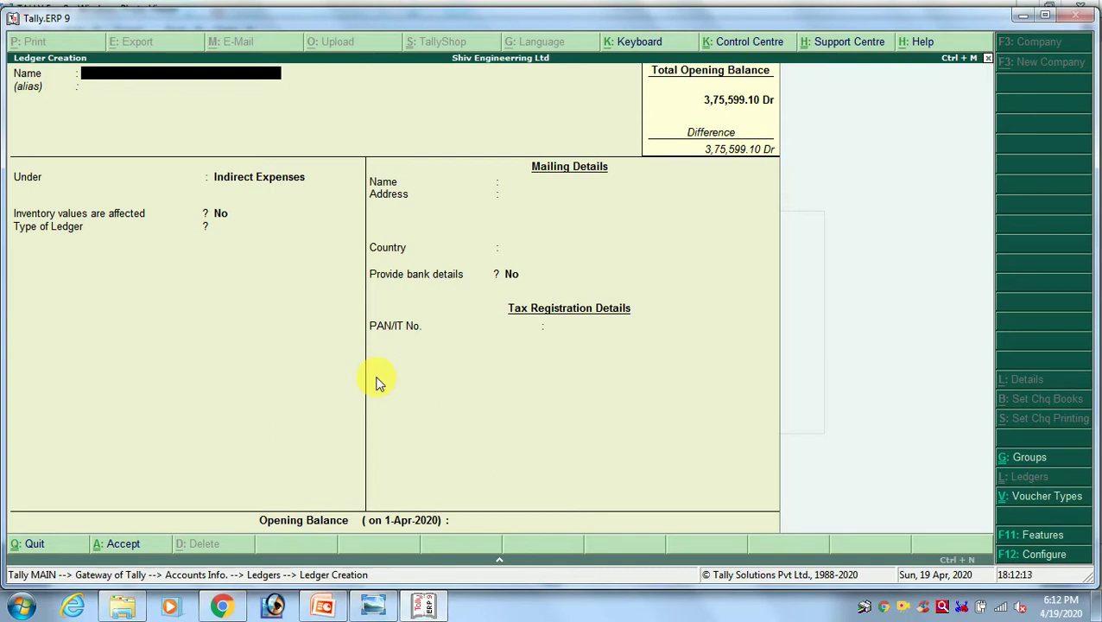
Leave ledger creation, go back to the Gateway of Tally without quitting, and bring up the exercise sheet
{"action": "key", "text": "Escape"}
{"action": "key", "text": "y"}
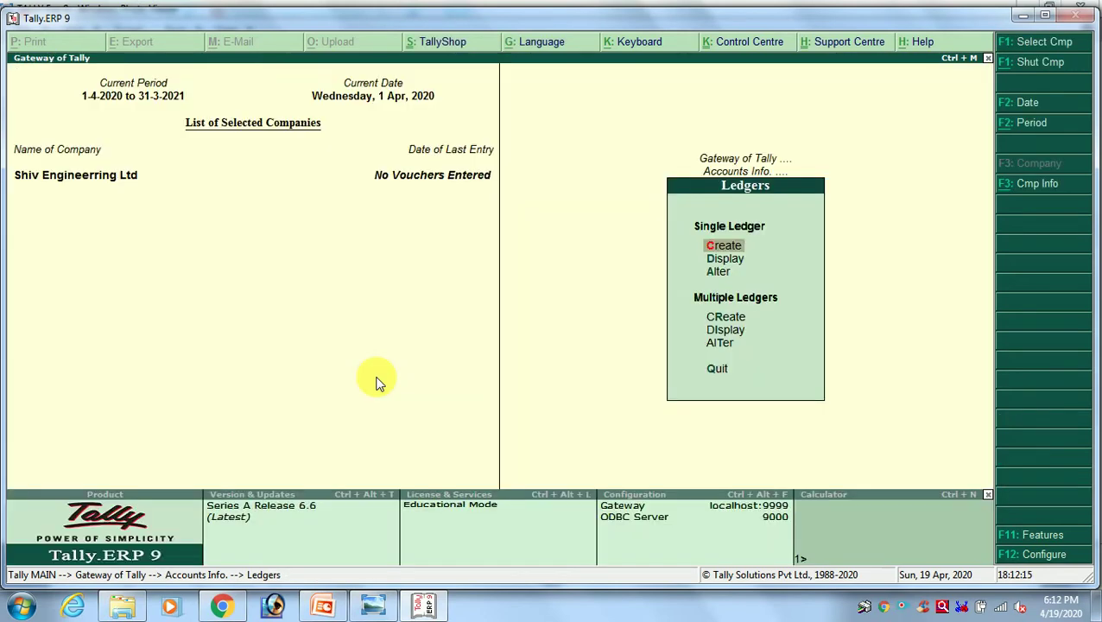
{"action": "key", "text": "Escape"}
{"action": "key", "text": "Escape"}
{"action": "key", "text": "Escape"}
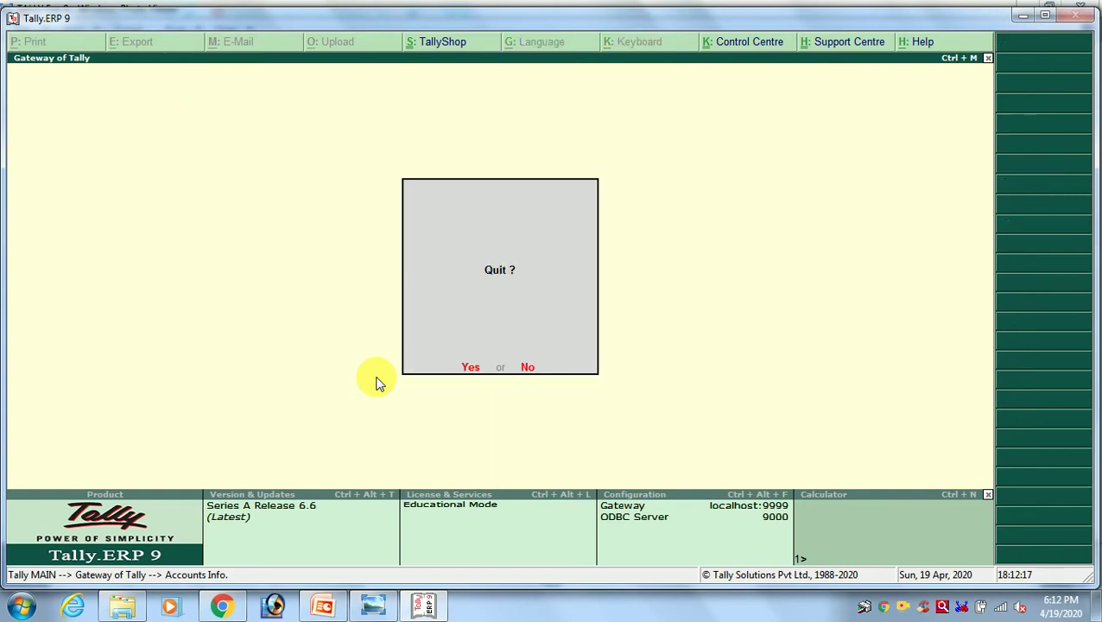
{"action": "key", "text": "n"}
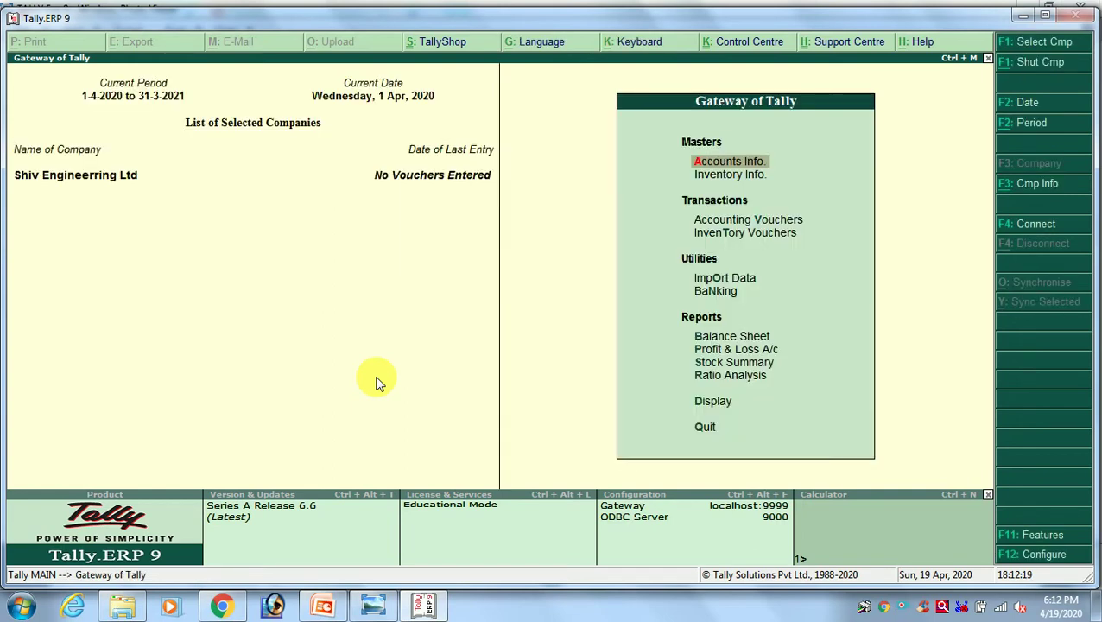
{"action": "key", "text": "alt+Tab"}
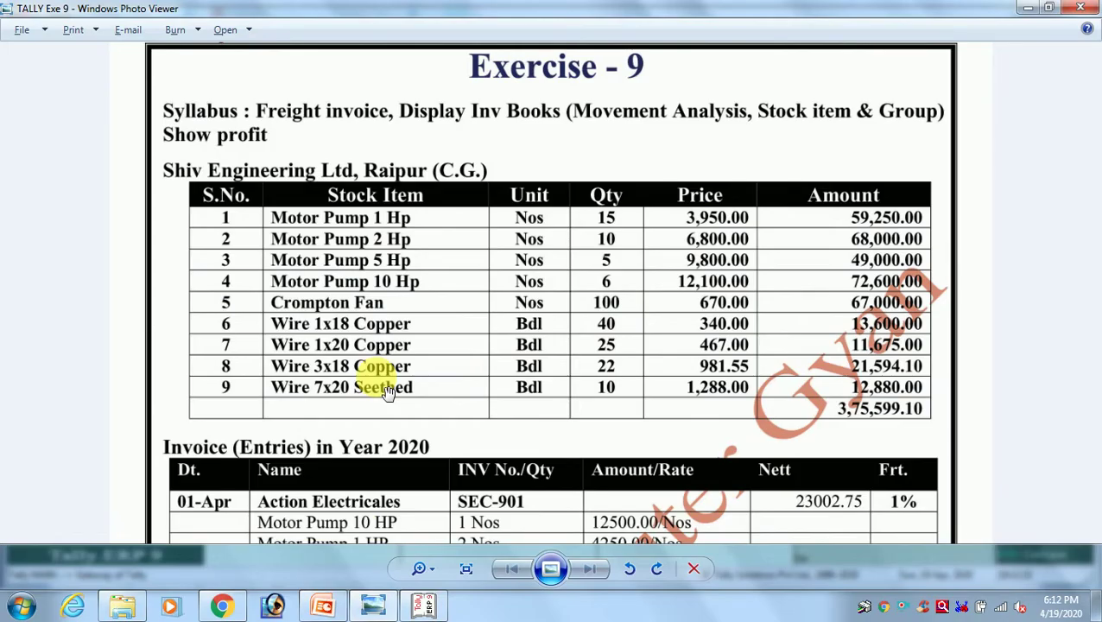
Review the 2020 invoice numbers on the exercise sheet, check a new Sales voucher's numbering, and leave the voucher unsaved
{"action": "left_click_drag", "start_coordinate": [524, 442], "coordinate": [485, 263]}
{"action": "left_click_drag", "start_coordinate": [544, 342], "coordinate": [529, 300]}
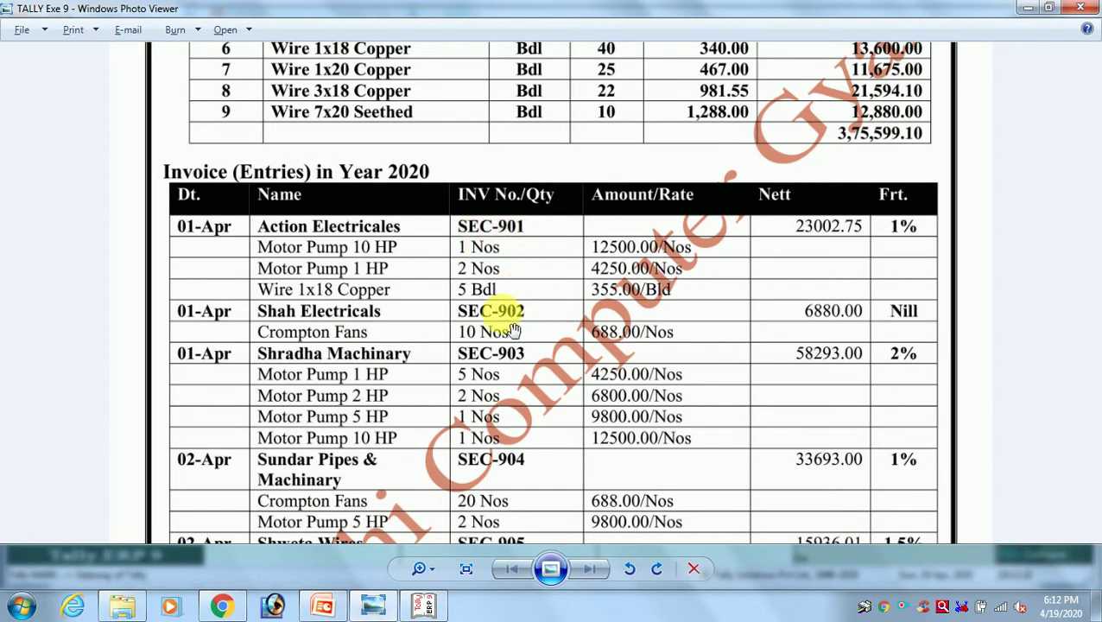
{"action": "key", "text": "alt+Tab"}
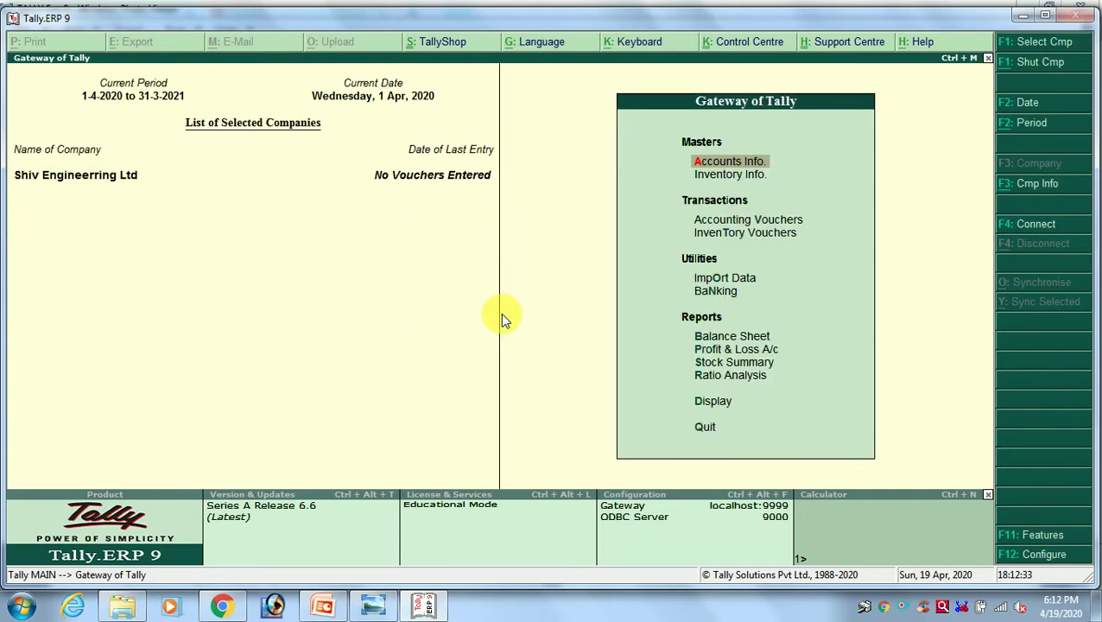
{"action": "key", "text": "Down"}
{"action": "key", "text": "Down"}
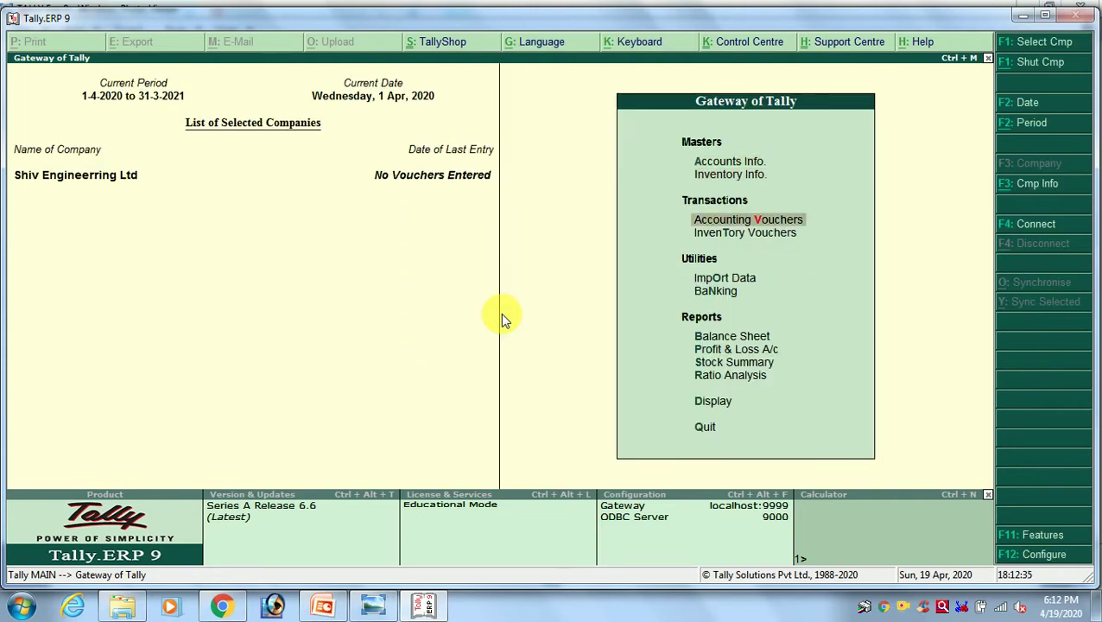
{"action": "key", "text": "Return"}
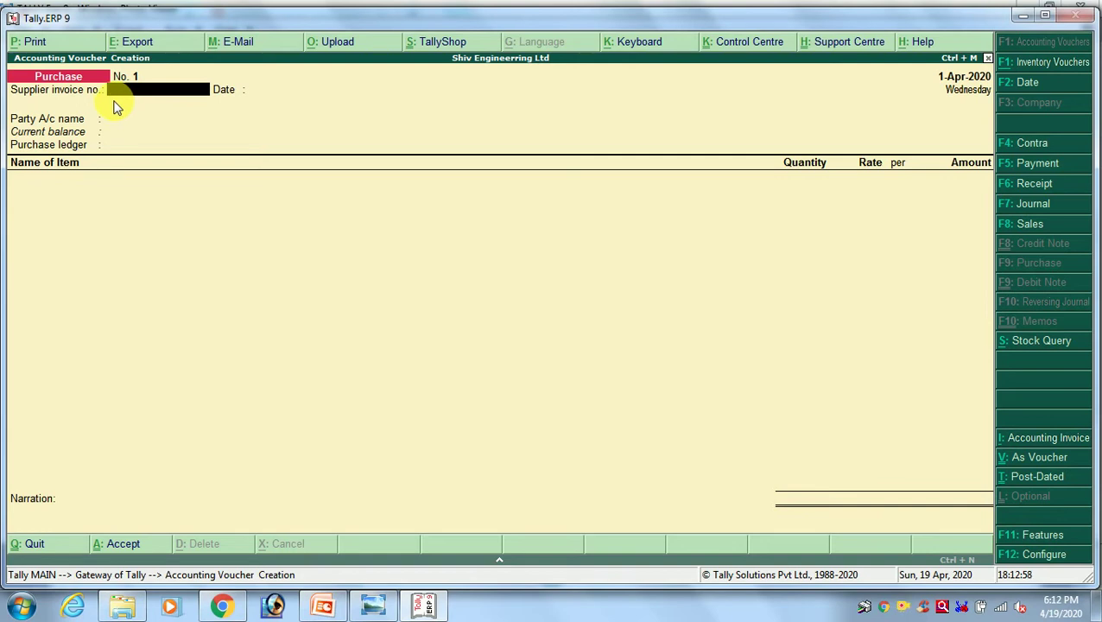
{"action": "left_click", "coordinate": [1032, 226]}
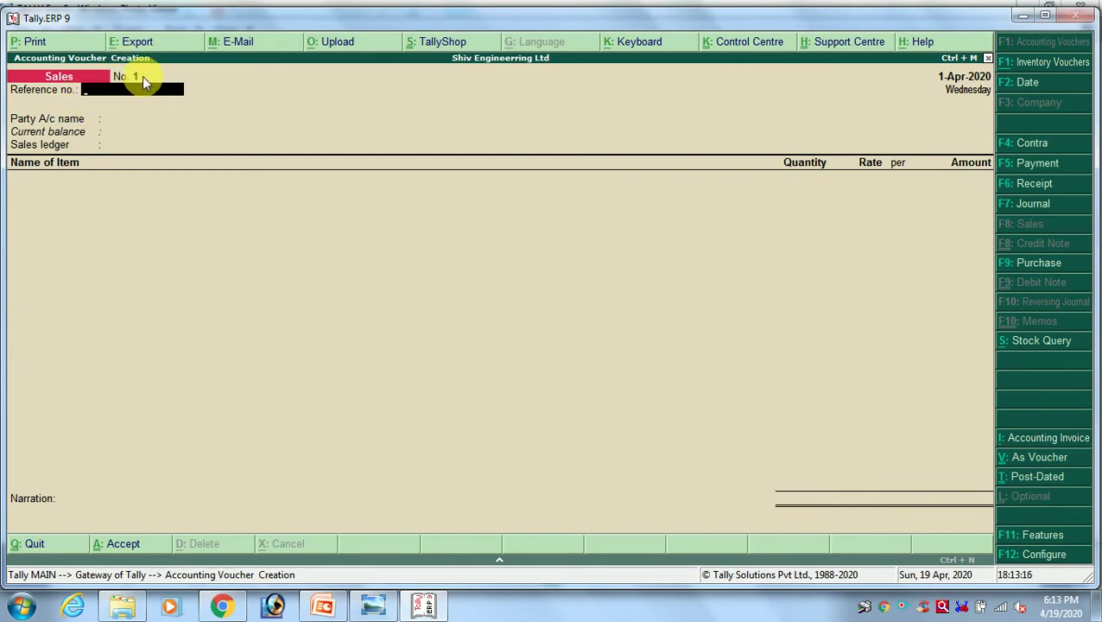
{"action": "key", "text": "Escape"}
{"action": "key", "text": "Return"}
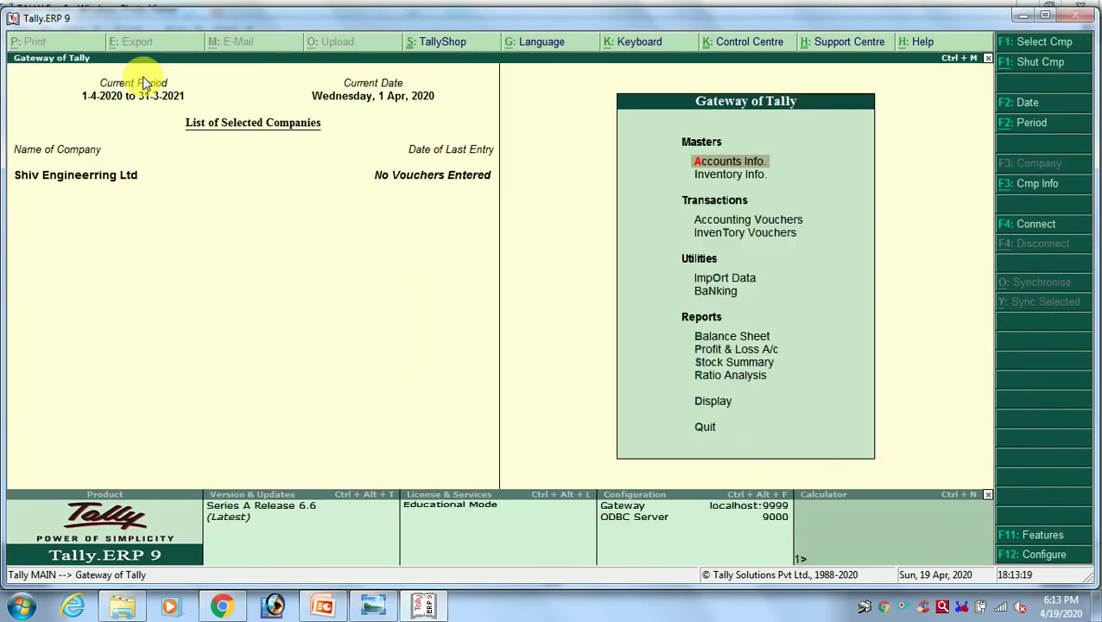
{"action": "key", "text": "Return"}
{"action": "key", "text": "Return"}
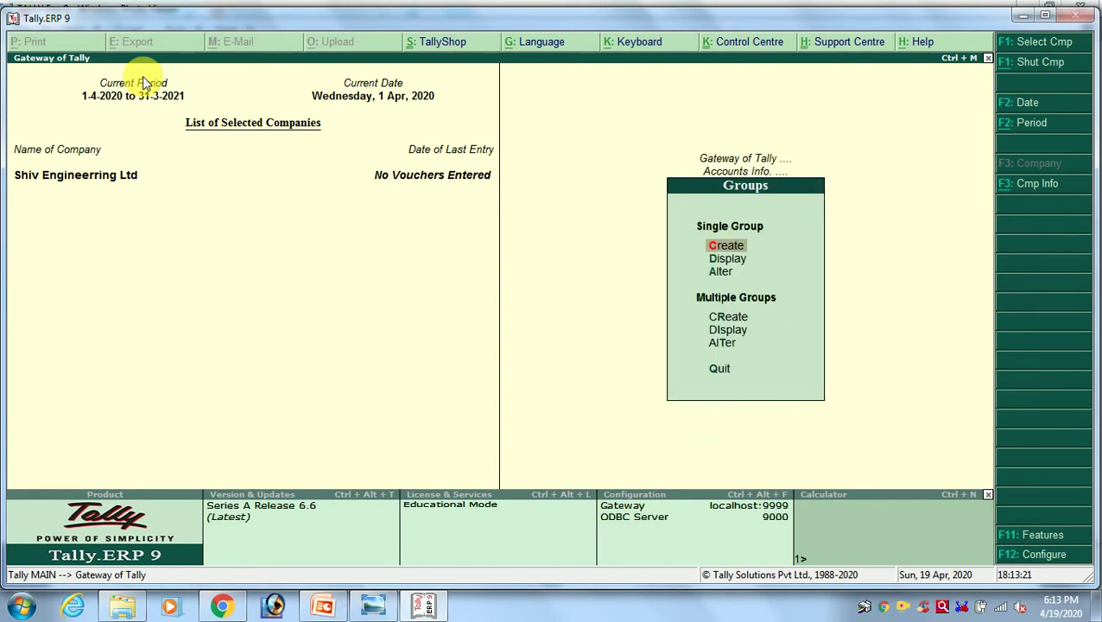
{"action": "key", "text": "Escape"}
{"action": "key", "text": "Escape"}
{"action": "key", "text": "Escape"}
{"action": "key", "text": "n"}
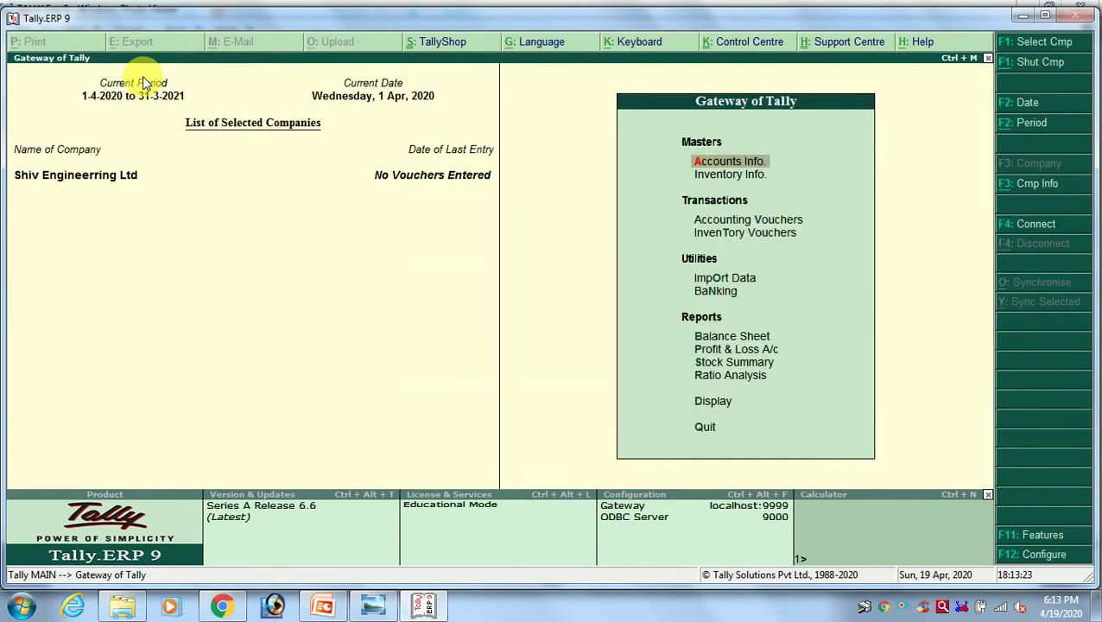
{"action": "key", "text": "Return"}
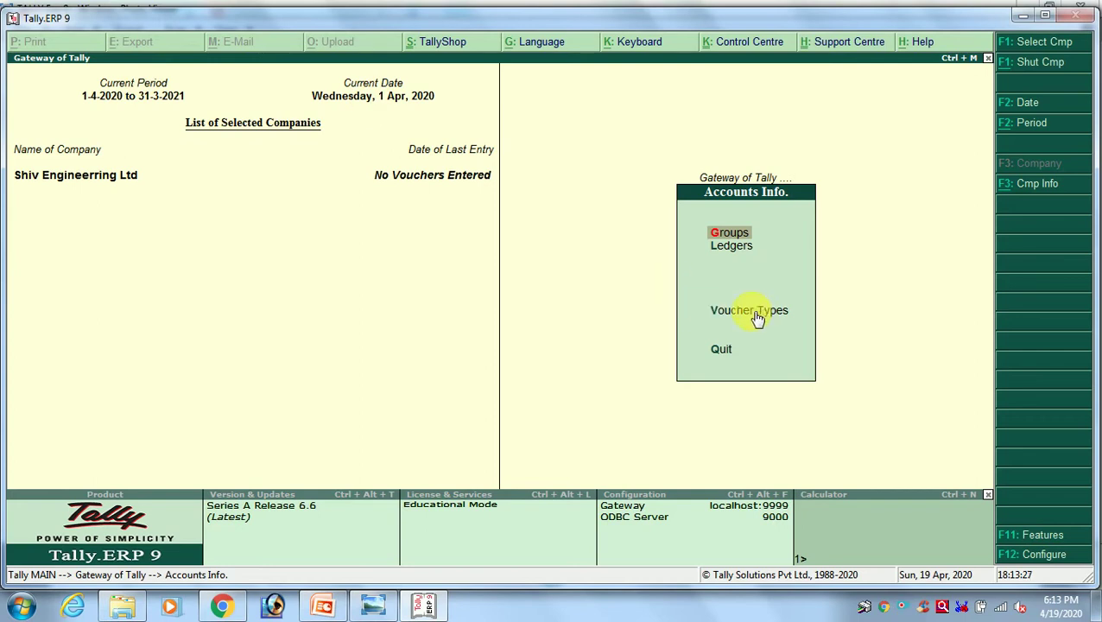
{"action": "key", "text": "Escape"}
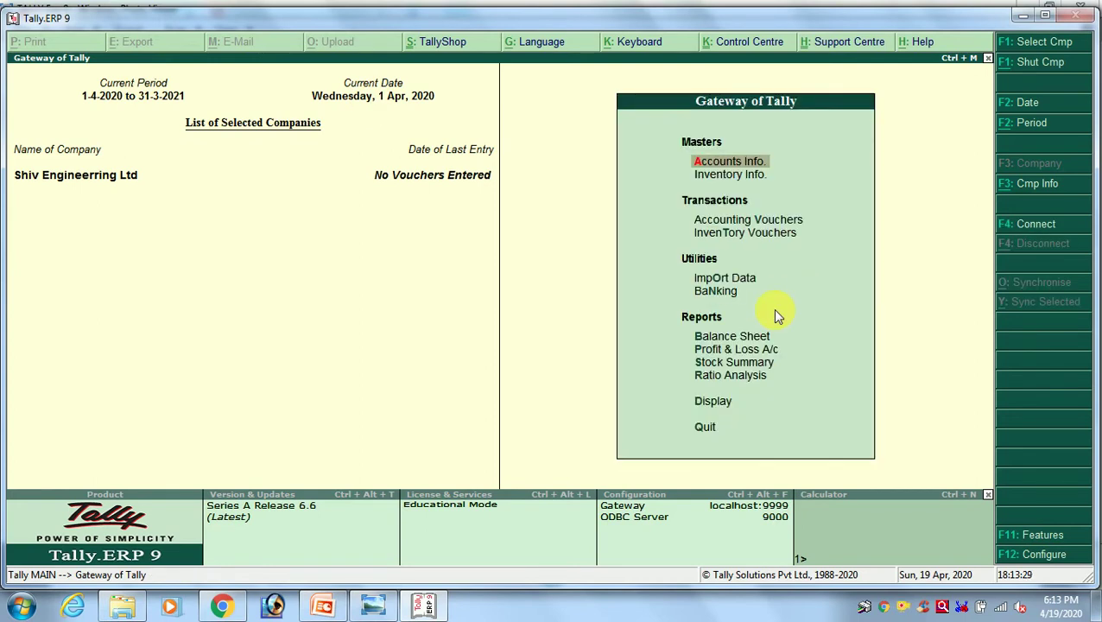
Bring up the voucher type list for alteration from the inventory masters
{"action": "key", "text": "Down"}
{"action": "key", "text": "Return"}
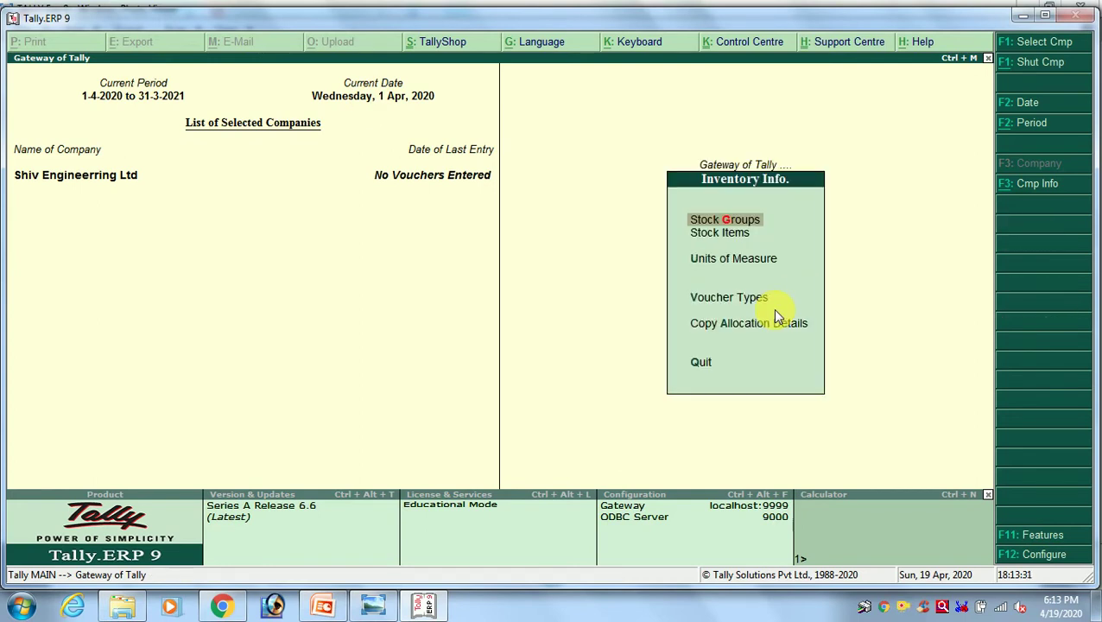
{"action": "key", "text": "Down"}
{"action": "key", "text": "Down"}
{"action": "key", "text": "Down"}
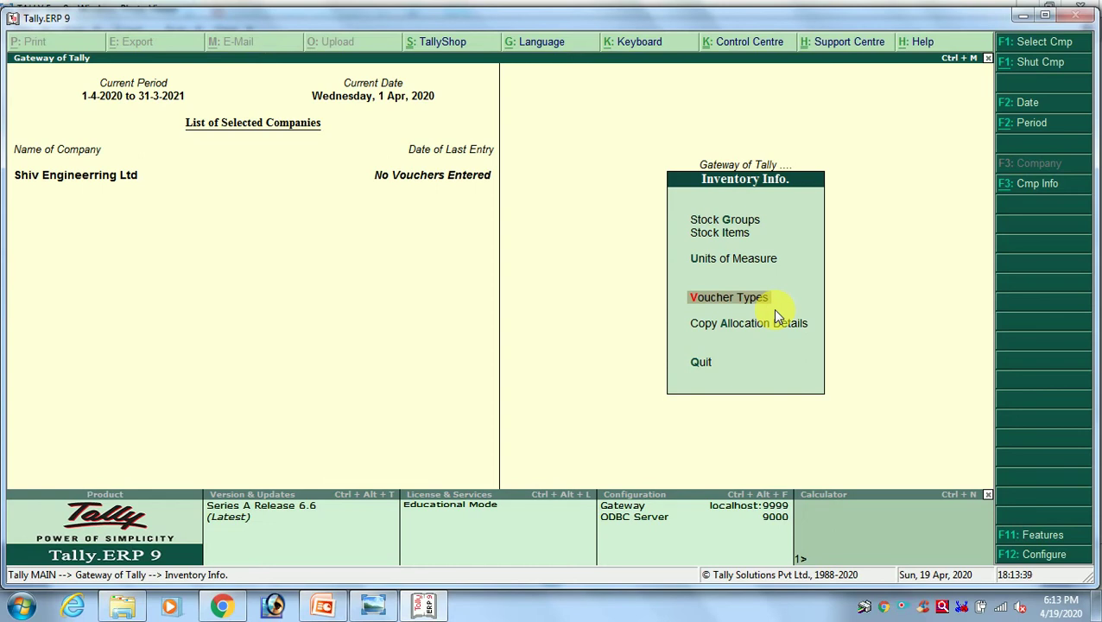
{"action": "key", "text": "Return"}
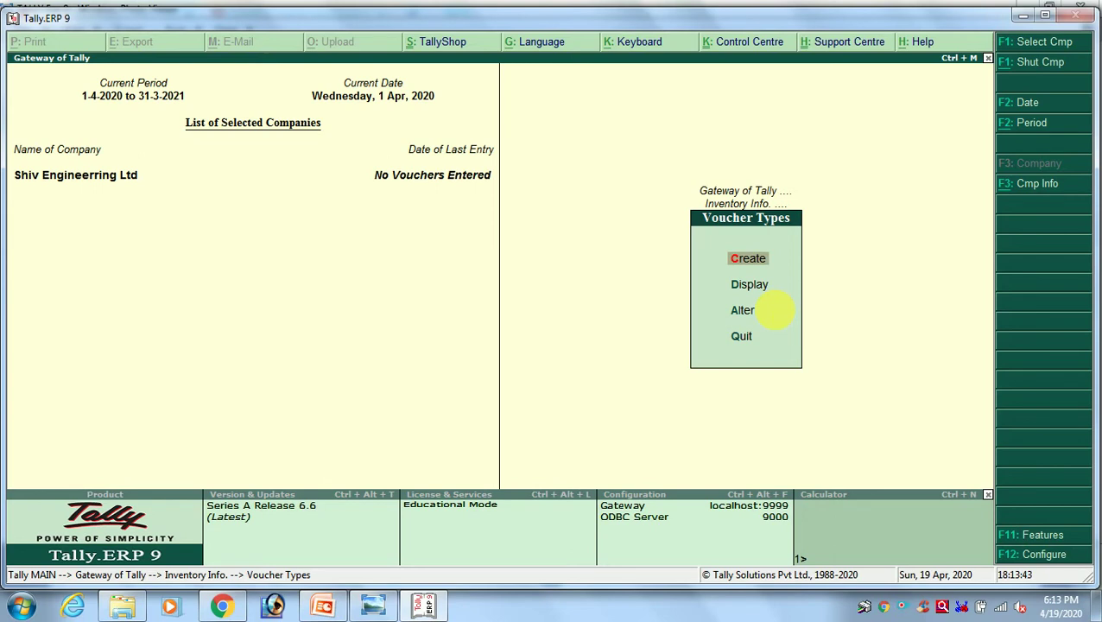
{"action": "key", "text": "Return"}
{"action": "key", "text": "Escape"}
{"action": "key", "text": "Down"}
{"action": "key", "text": "Down"}
{"action": "key", "text": "Return"}
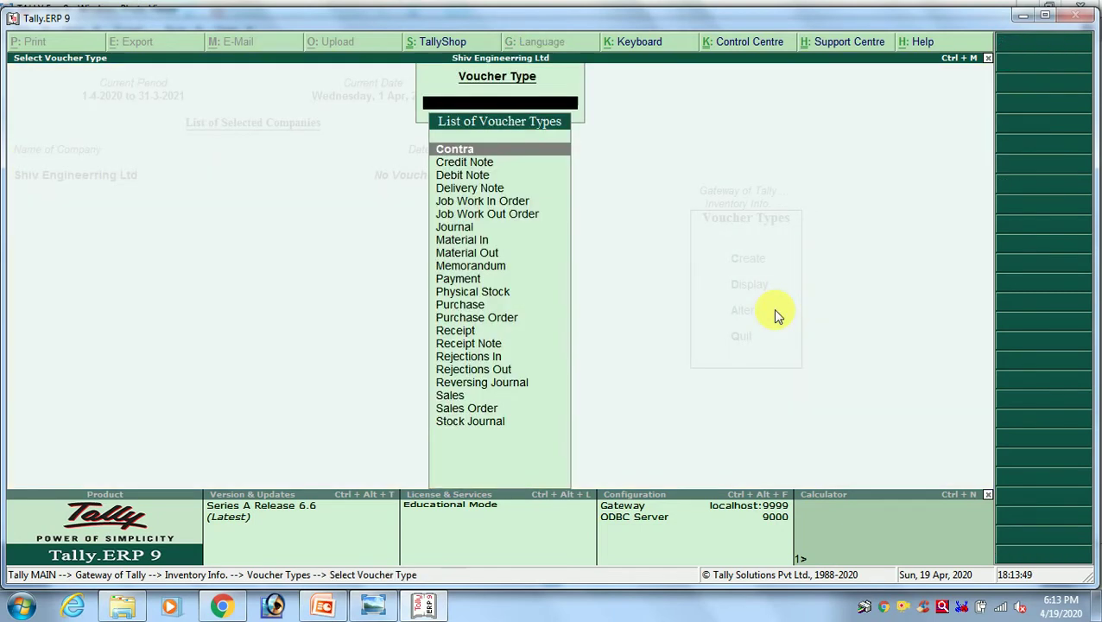
Open the Sales voucher type for alteration, keep its numbering Automatic, and turn on advanced configuration
{"action": "key", "text": "alt+Tab"}
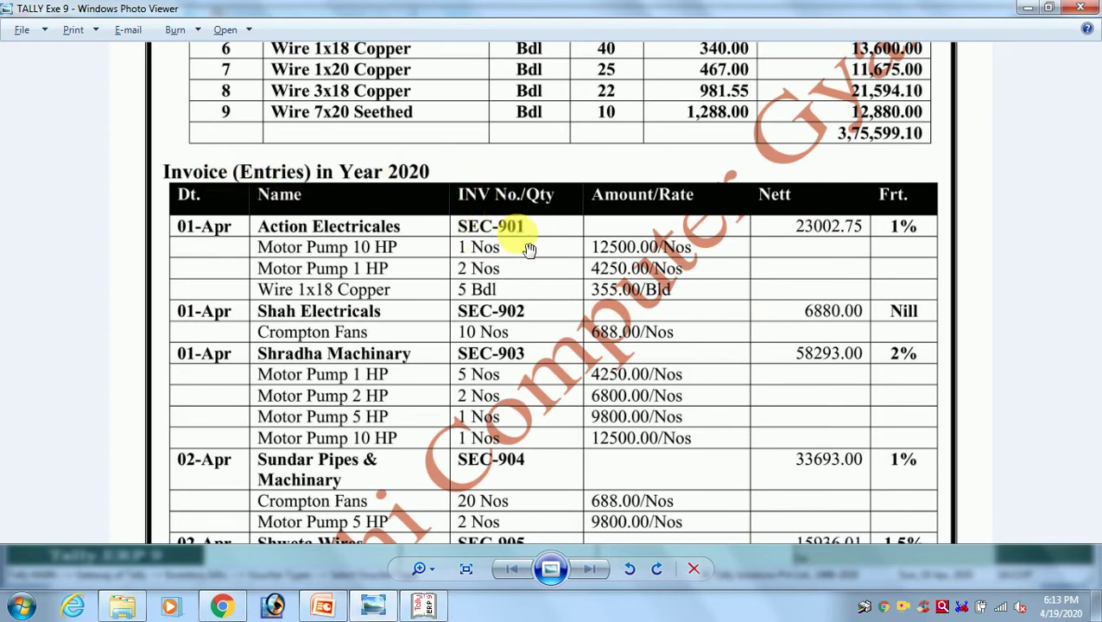
{"action": "key", "text": "alt+Tab"}
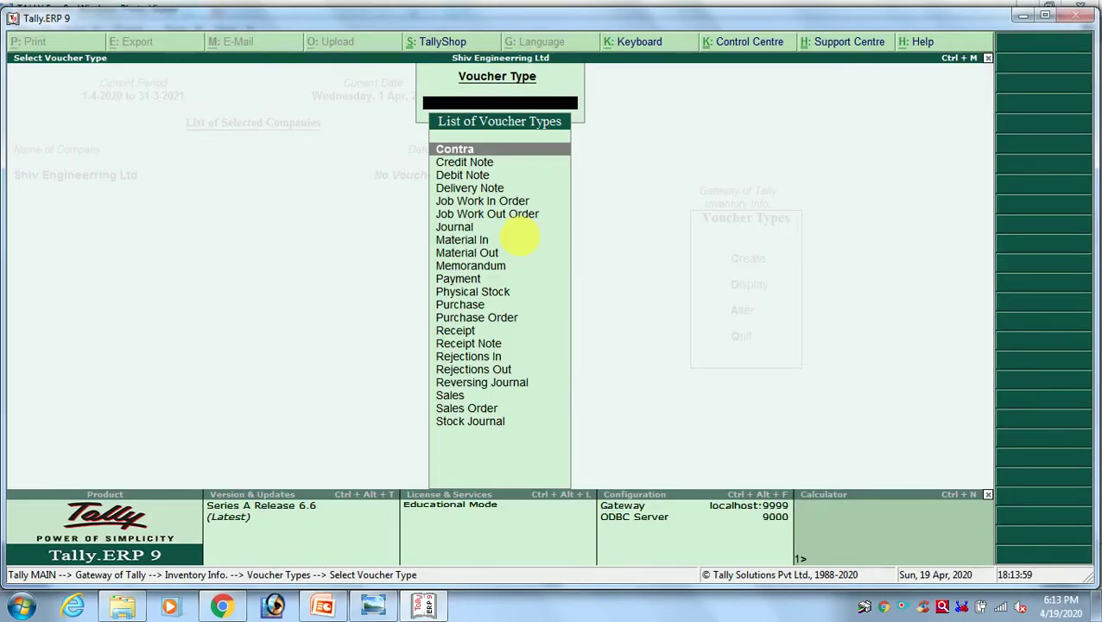
{"action": "type", "text": "ale"}
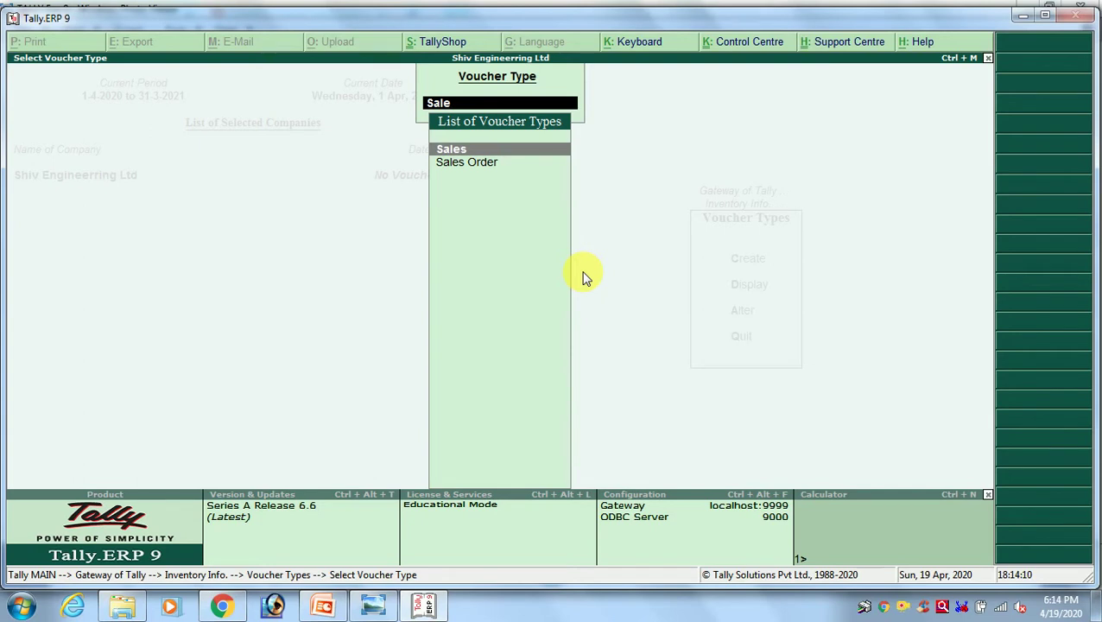
{"action": "key", "text": "Return"}
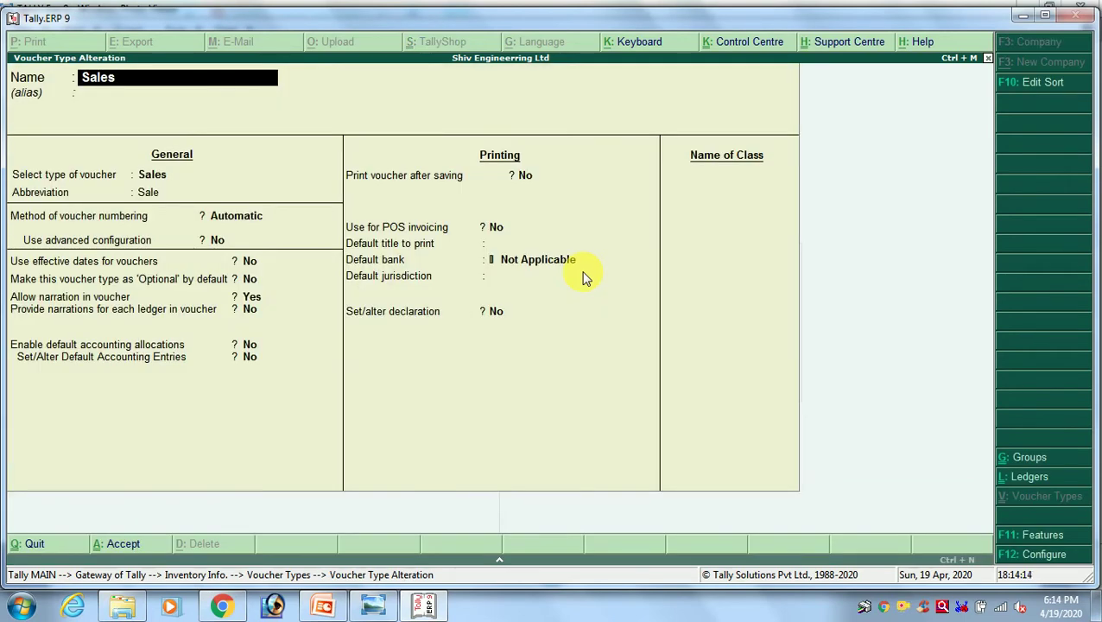
{"action": "key", "text": "Return"}
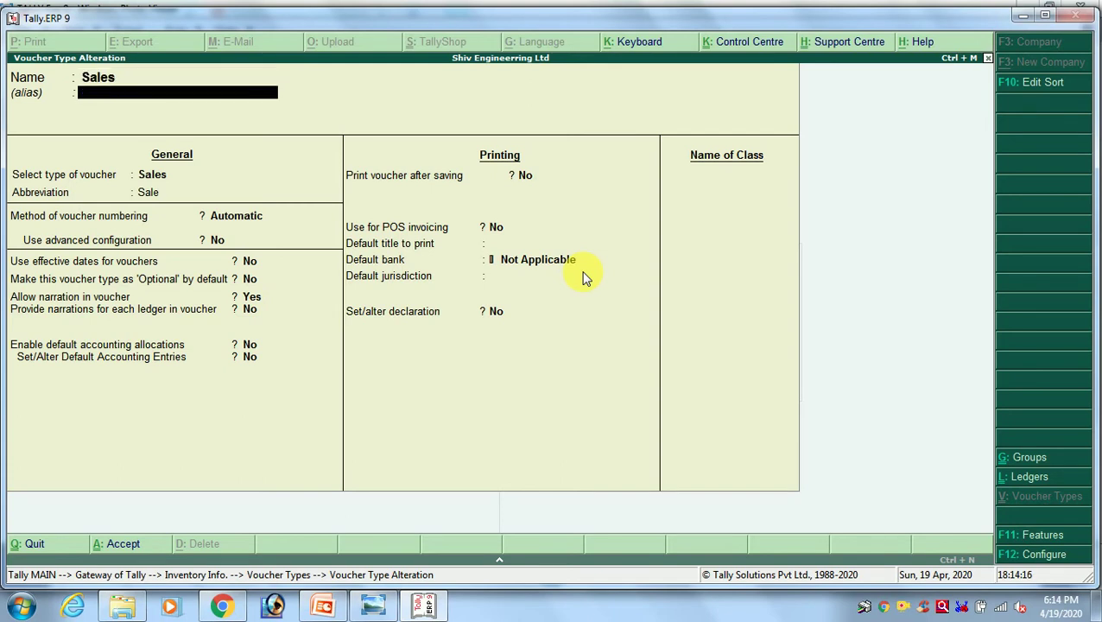
{"action": "key", "text": "Return"}
{"action": "key", "text": "Return"}
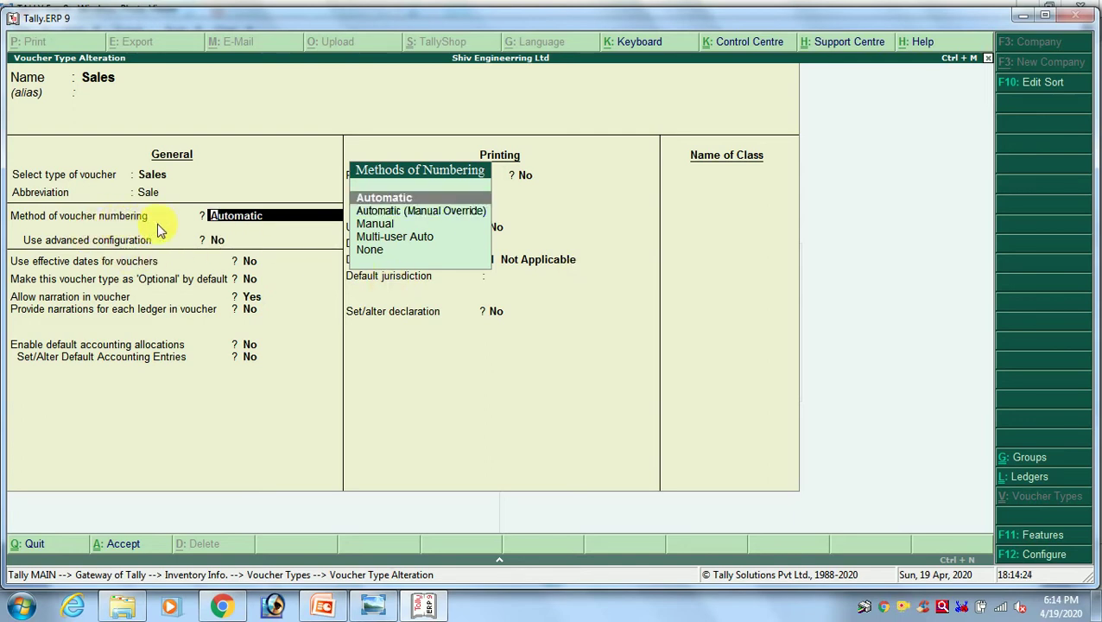
{"action": "key", "text": "Return"}
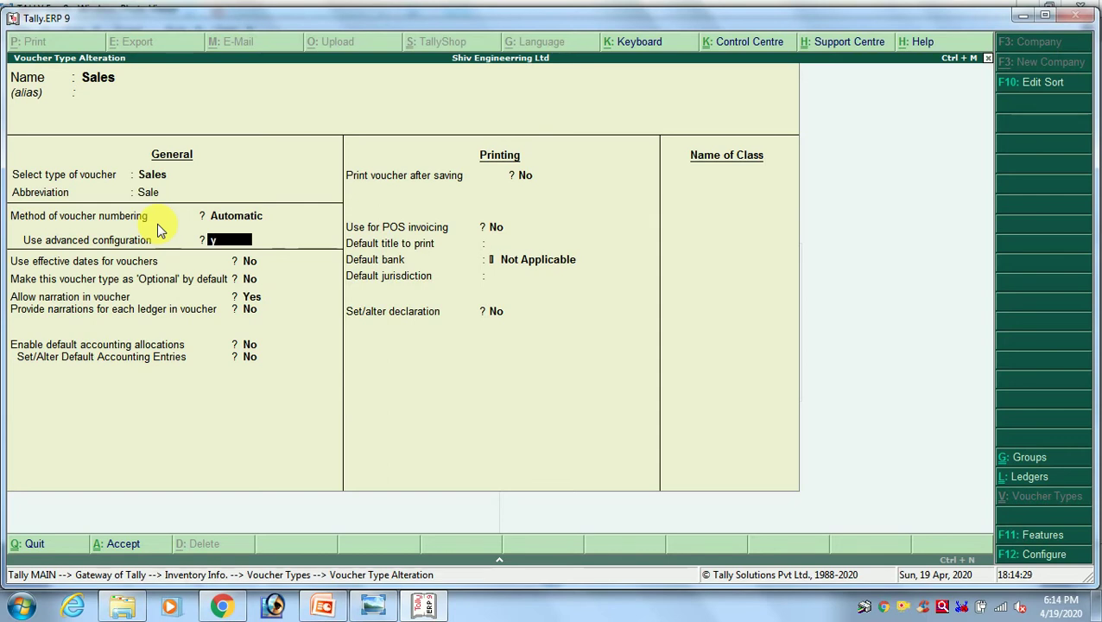
{"action": "key", "text": "y"}
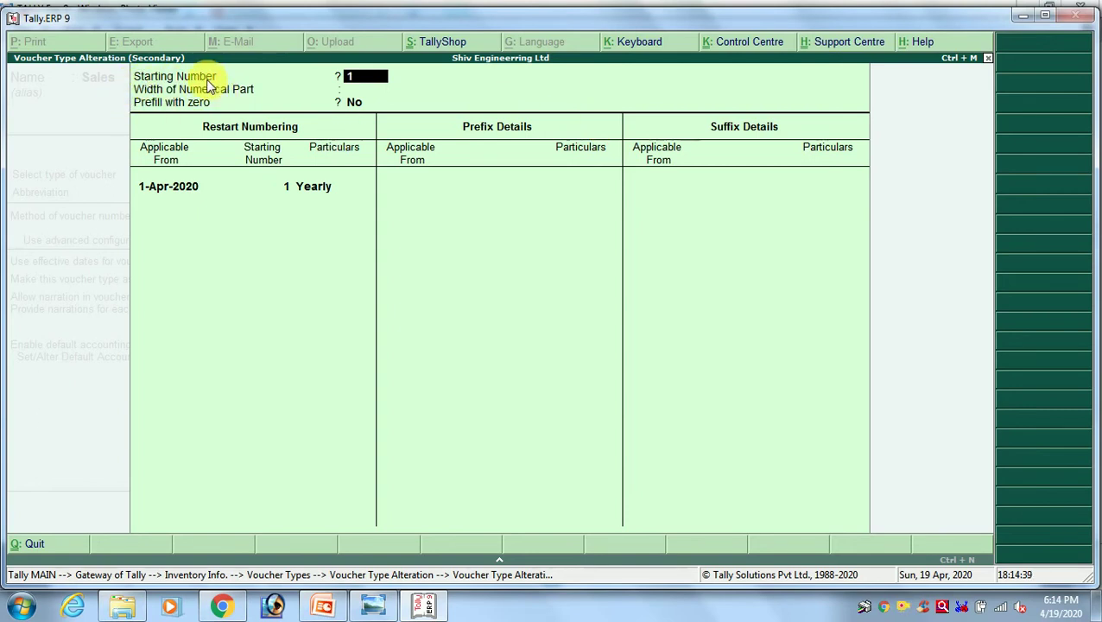
Set the Sales voucher starting number to 901 to match the exercise sheet, and the width of the numerical part to 3
{"action": "key", "text": "alt+Tab"}
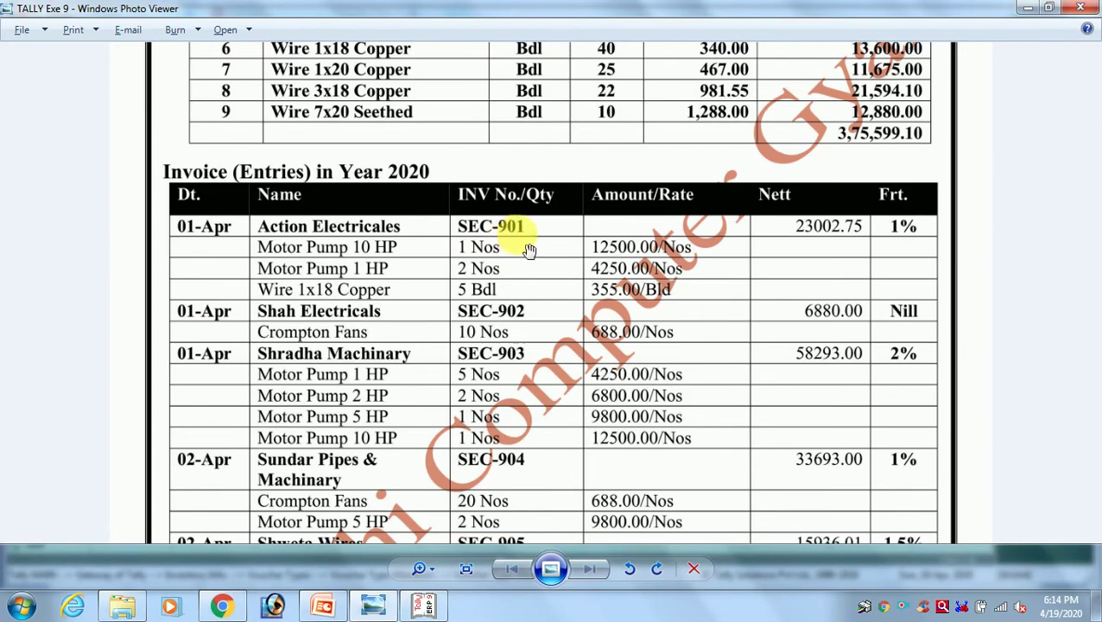
{"action": "key", "text": "alt+Tab"}
{"action": "type", "text": "901"}
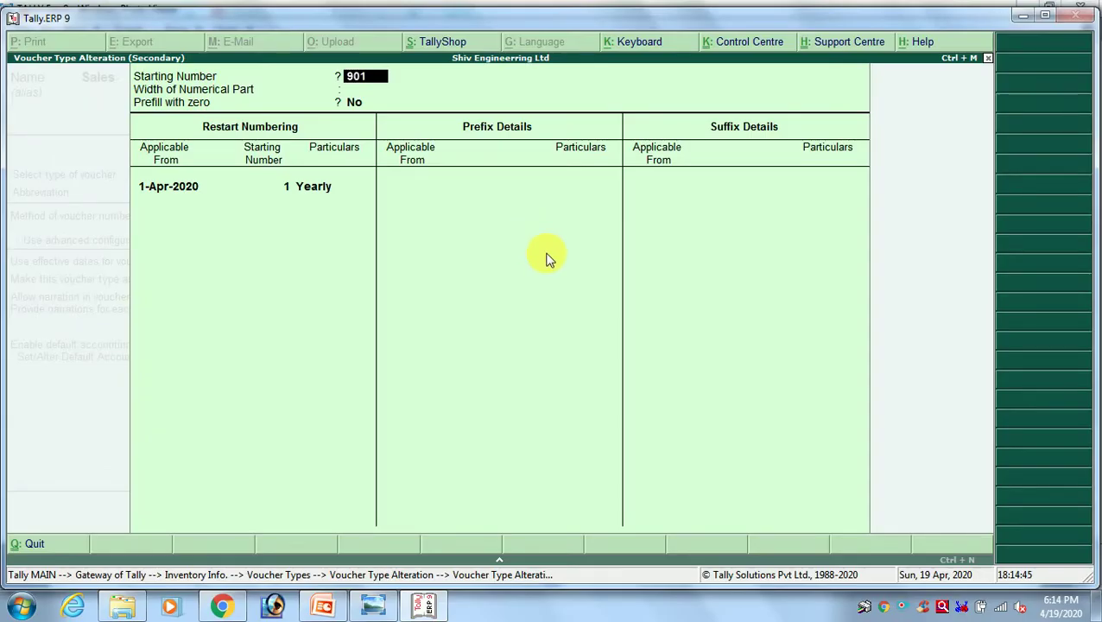
{"action": "key", "text": "Return"}
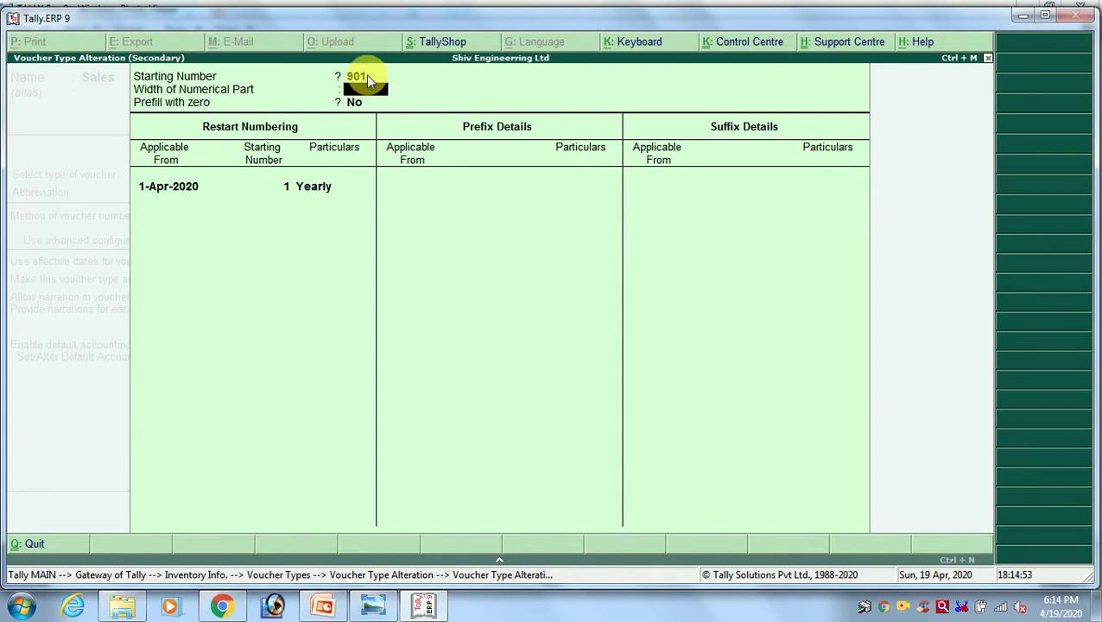
{"action": "type", "text": "3"}
{"action": "key", "text": "Return"}
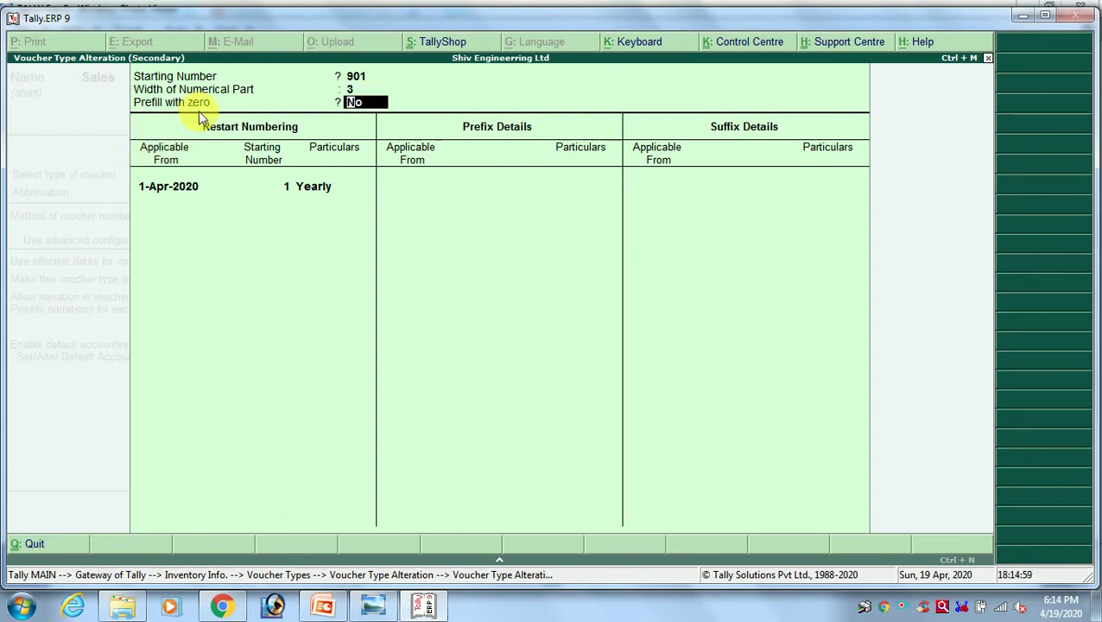
Try a starting number of 1 with zero prefilling turned on for the Sales voucher numbers
{"action": "key", "text": "Up"}
{"action": "key", "text": "Up"}
{"action": "type", "text": "1"}
{"action": "key", "text": "Return"}
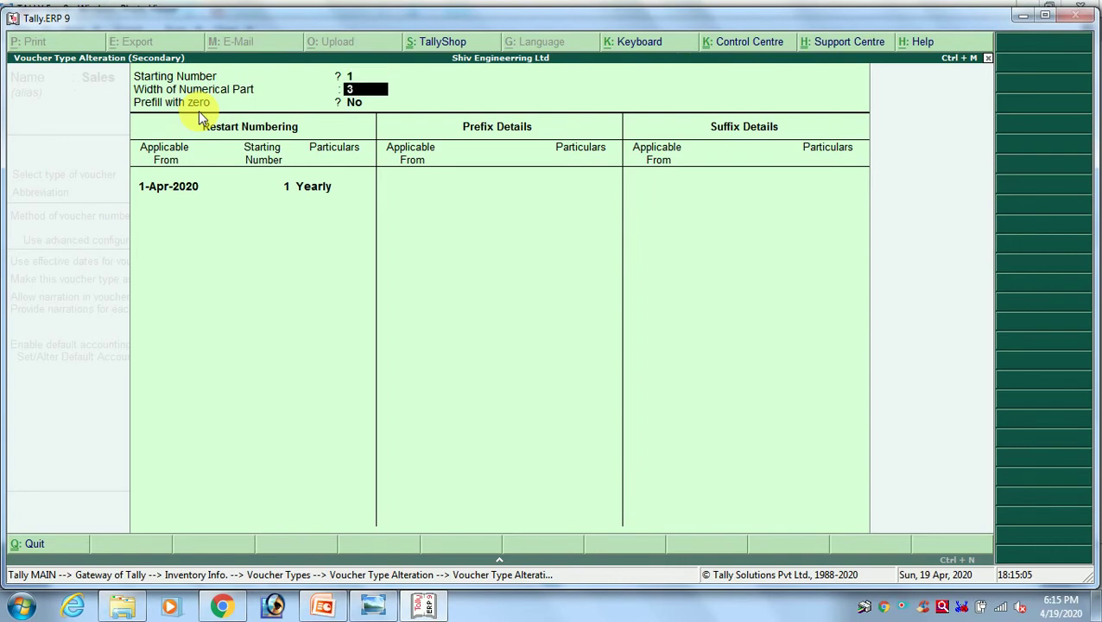
{"action": "key", "text": "Return"}
{"action": "type", "text": "y"}
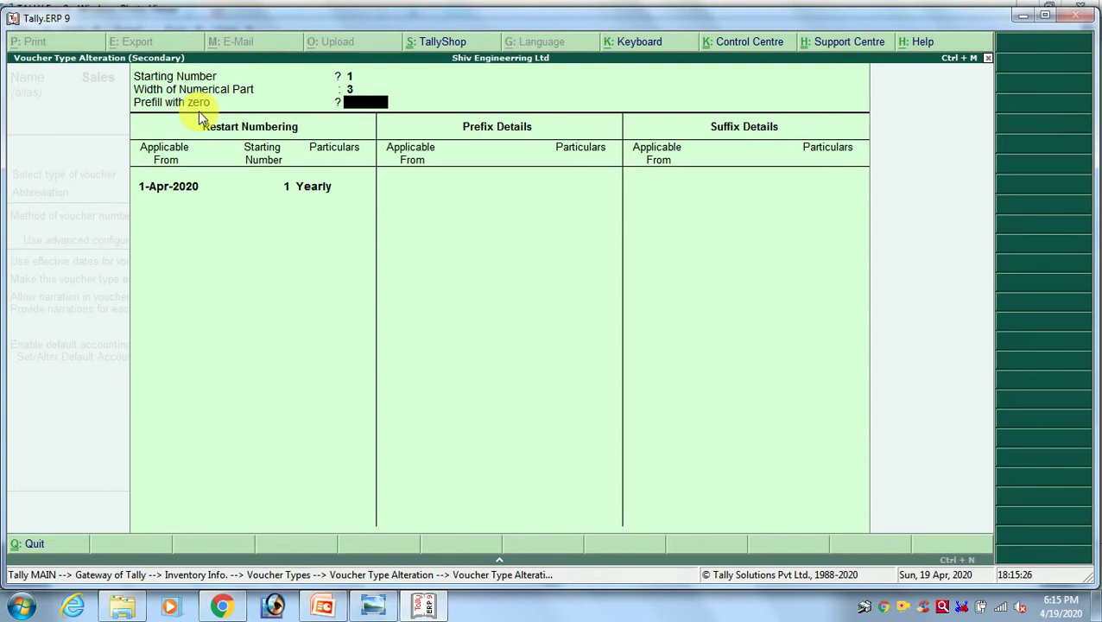
Set zero prefilling to No and the starting number to 901, keeping the numerical width at 3, and go on to restart numbering
{"action": "type", "text": "n"}
{"action": "key", "text": "Return"}
{"action": "key", "text": "BackSpace"}
{"action": "key", "text": "BackSpace"}
{"action": "key", "text": "BackSpace"}
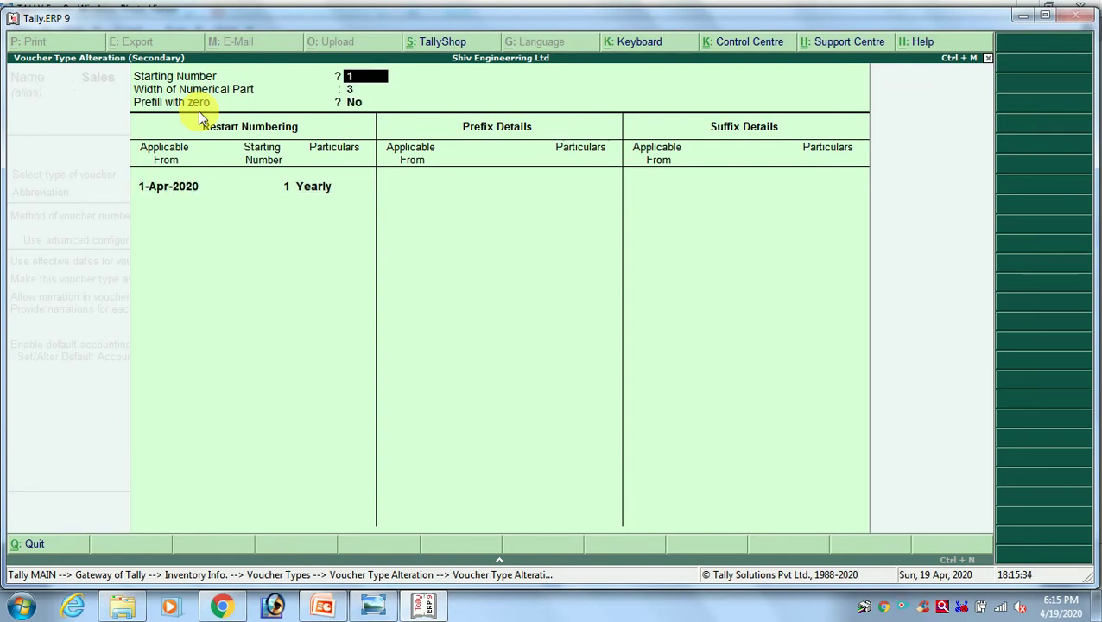
{"action": "key", "text": "Return"}
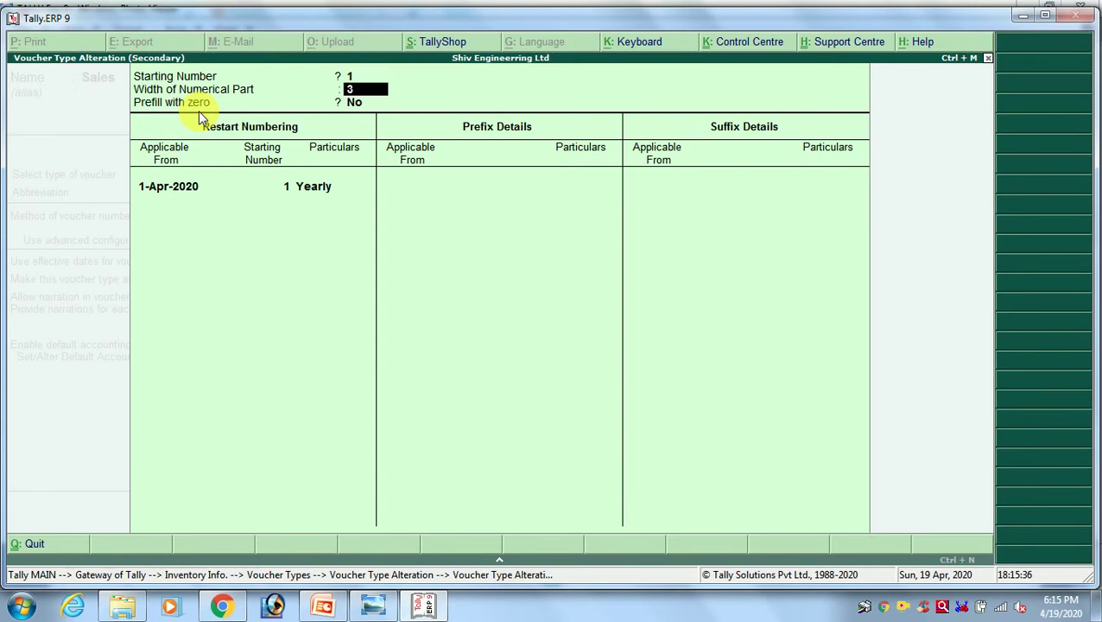
{"action": "key", "text": "Return"}
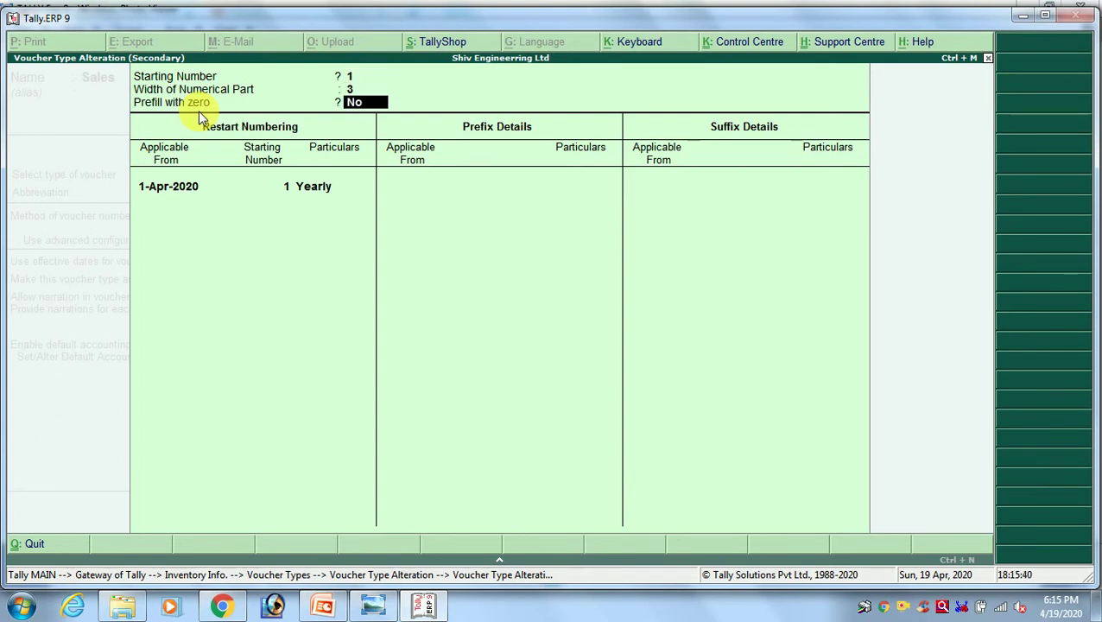
{"action": "key", "text": "BackSpace"}
{"action": "key", "text": "BackSpace"}
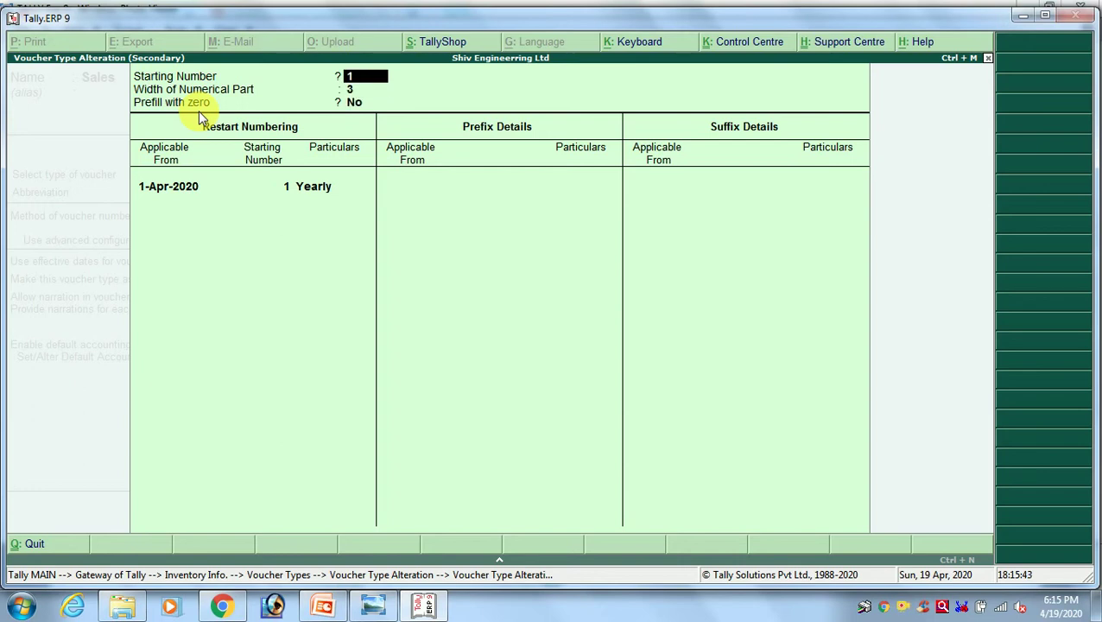
{"action": "type", "text": "90"}
{"action": "key", "text": "Return"}
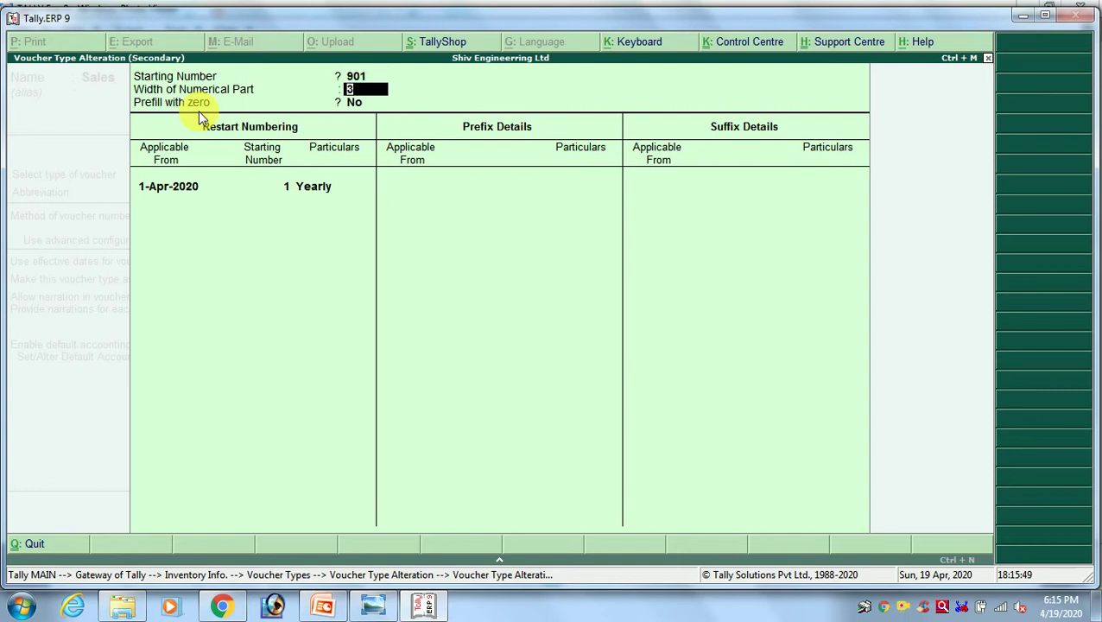
{"action": "key", "text": "Return"}
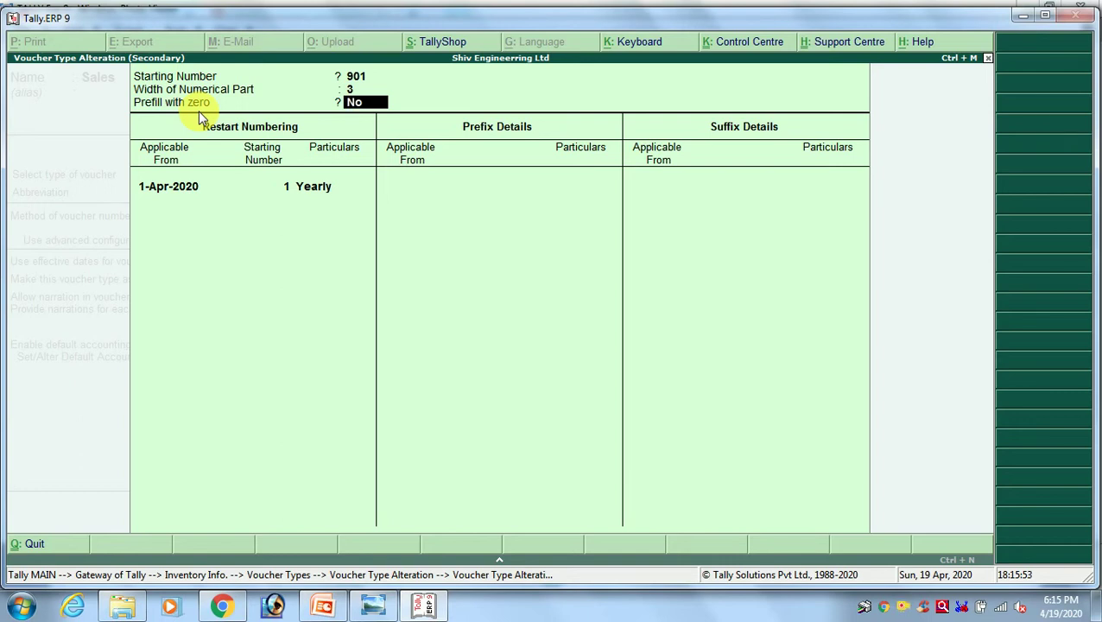
{"action": "key", "text": "Return"}
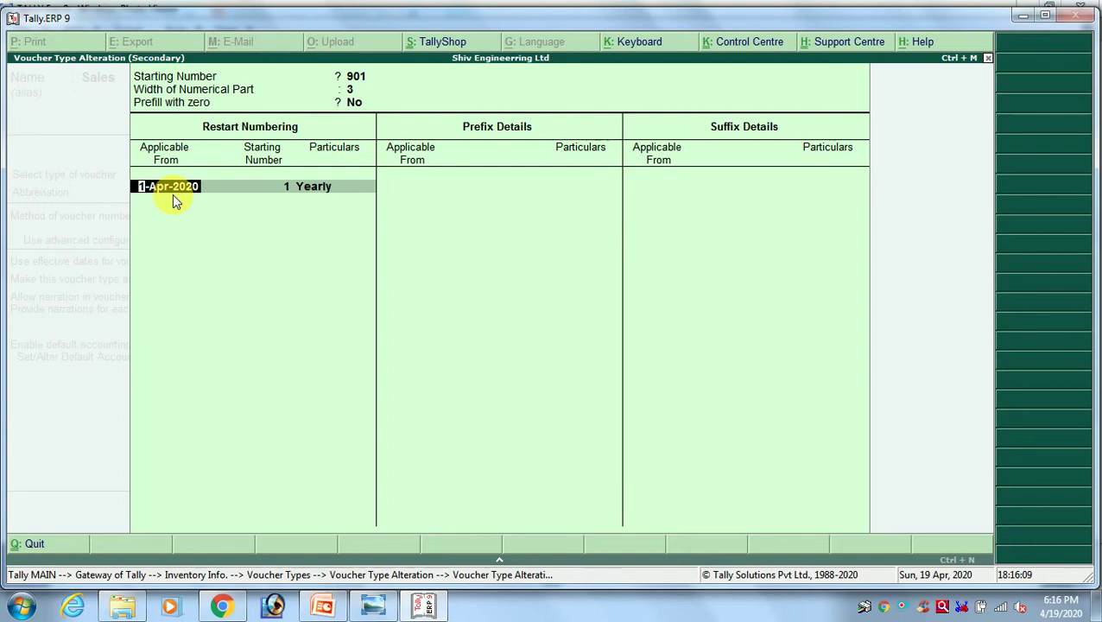
Restart the Sales voucher numbering at 901 from 1-Apr-2020
{"action": "key", "text": "Return"}
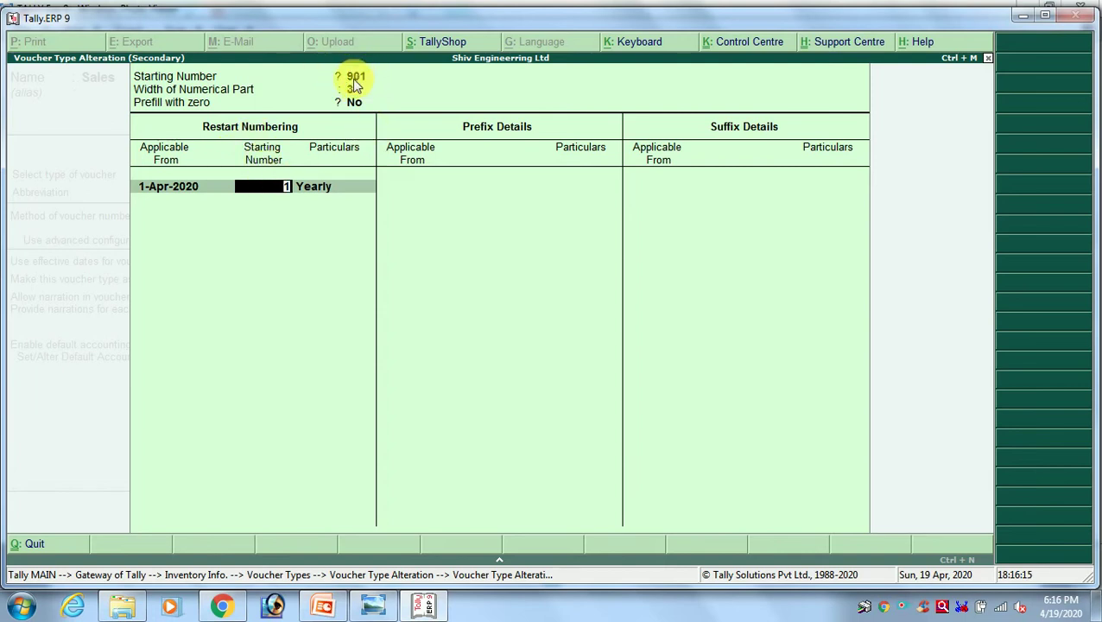
{"action": "type", "text": "901"}
{"action": "key", "text": "Return"}
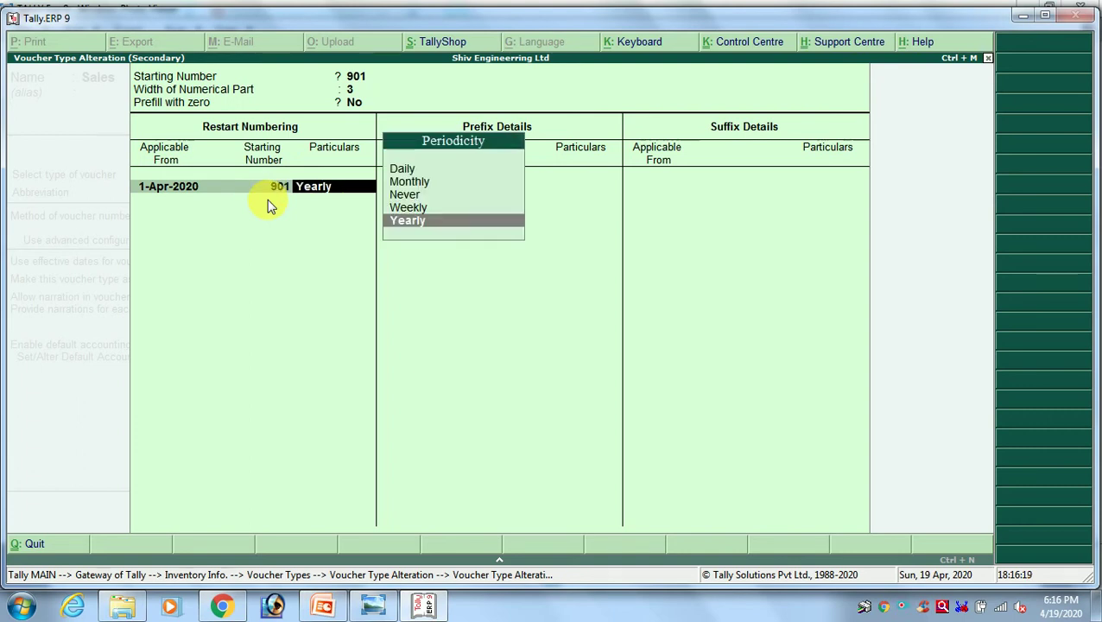
Try a starting number of 1 for the Sales vouchers, restore it to 901, and return to the restart periodicity
{"action": "key", "text": "Escape"}
{"action": "key", "text": "Escape"}
{"action": "key", "text": "Up"}
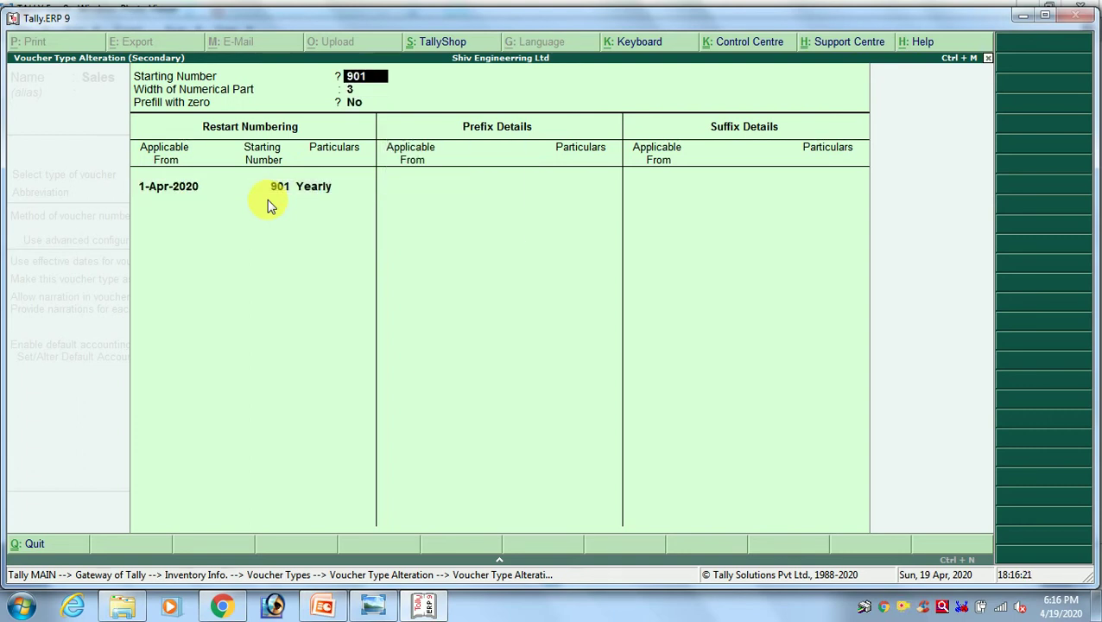
{"action": "type", "text": "1"}
{"action": "key", "text": "Return"}
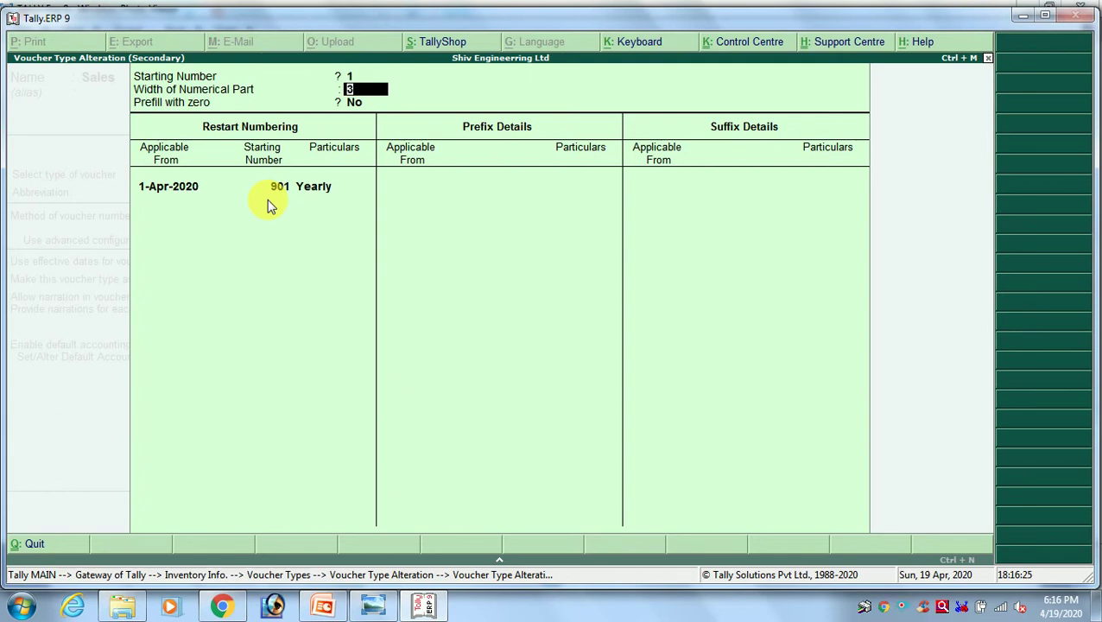
{"action": "key", "text": "Up"}
{"action": "type", "text": "901"}
{"action": "key", "text": "Return"}
{"action": "key", "text": "Return"}
{"action": "key", "text": "Return"}
{"action": "key", "text": "Return"}
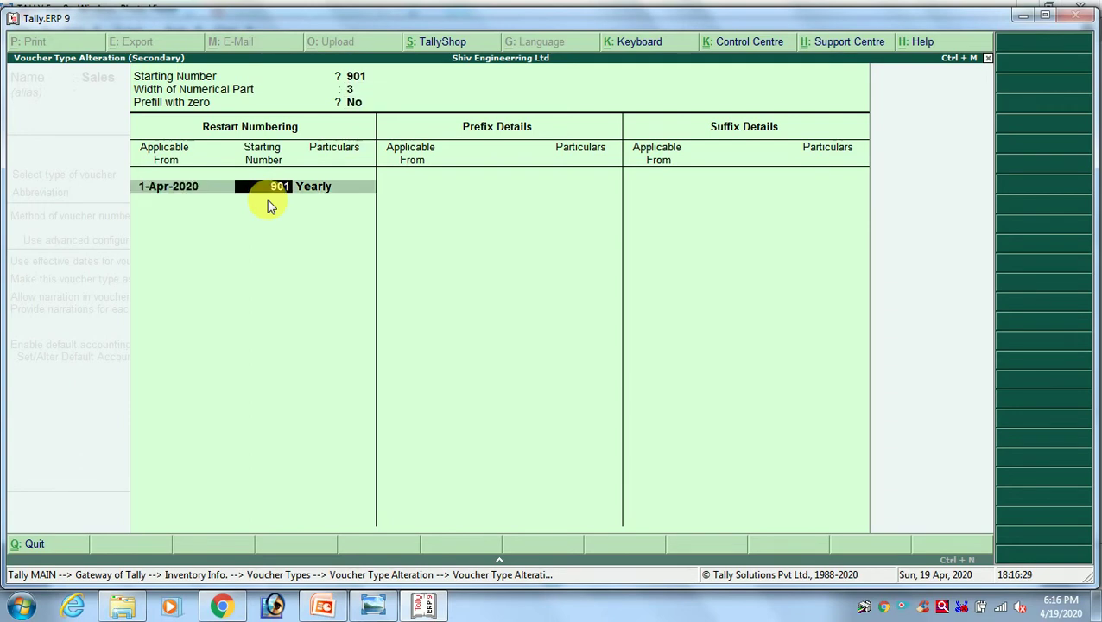
{"action": "key", "text": "Return"}
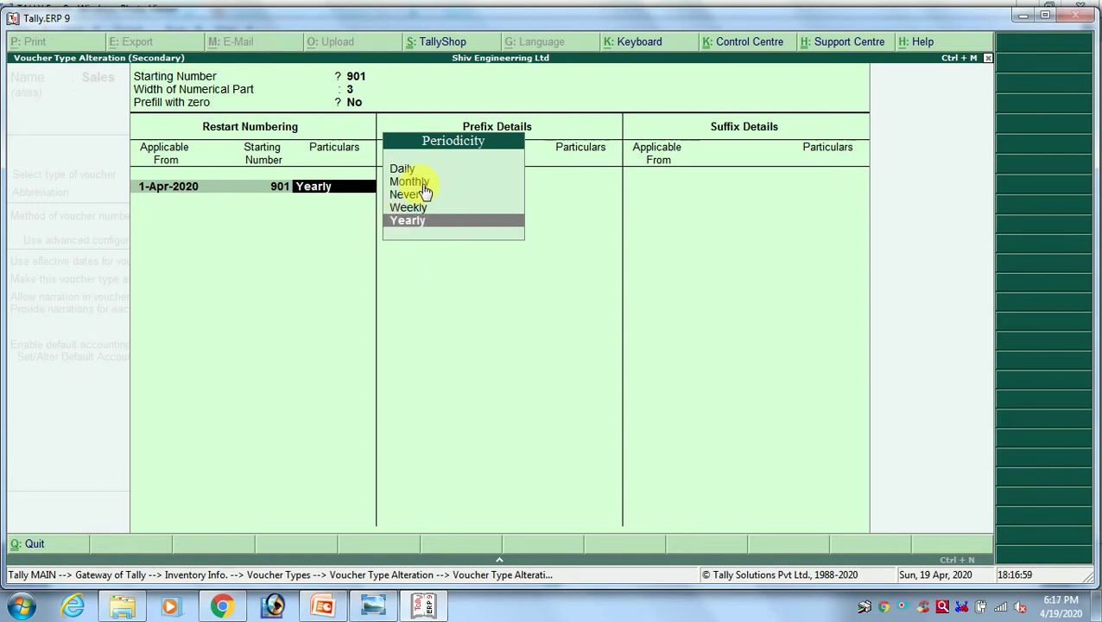
Try a Monthly restart from 1-Apr-2020 with a second restart row from 1-May-2020
{"action": "key", "text": "Up"}
{"action": "key", "text": "Up"}
{"action": "key", "text": "Up"}
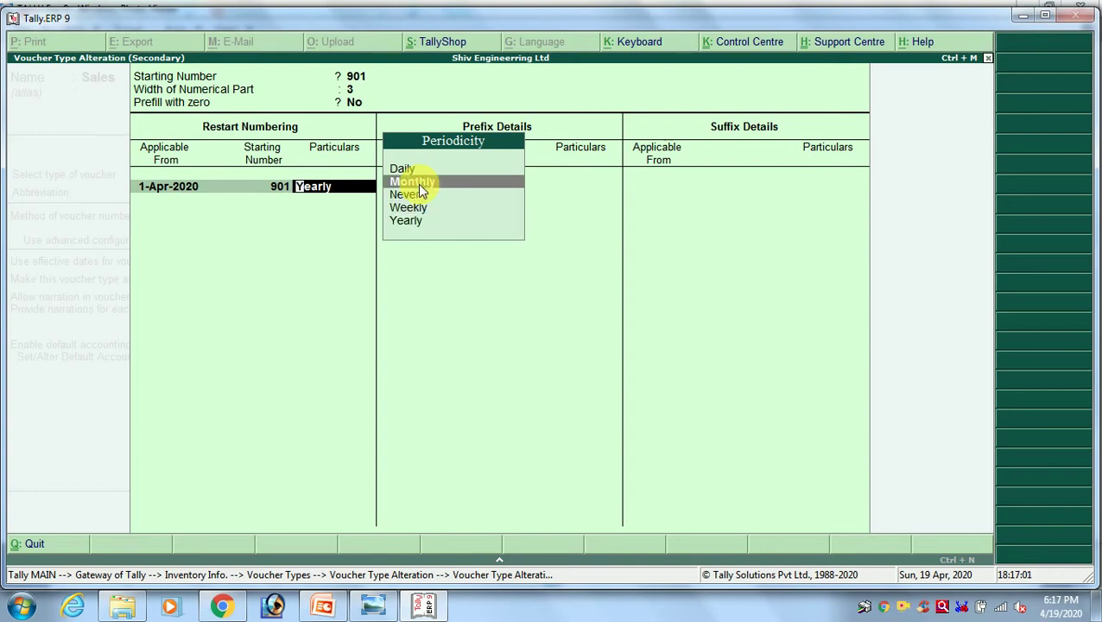
{"action": "key", "text": "Return"}
{"action": "type", "text": "1 5"}
{"action": "key", "text": "Return"}
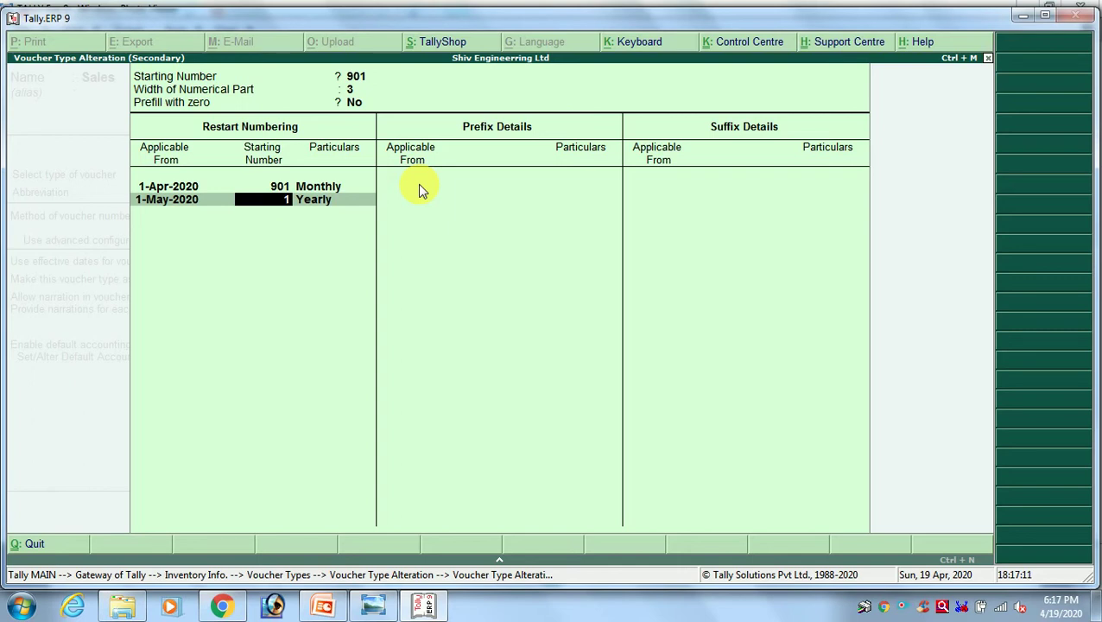
Set the 1-Apr-2020 restart to Yearly and remove the 1-May-2020 restart row
{"action": "key", "text": "Up"}
{"action": "key", "text": "Return"}
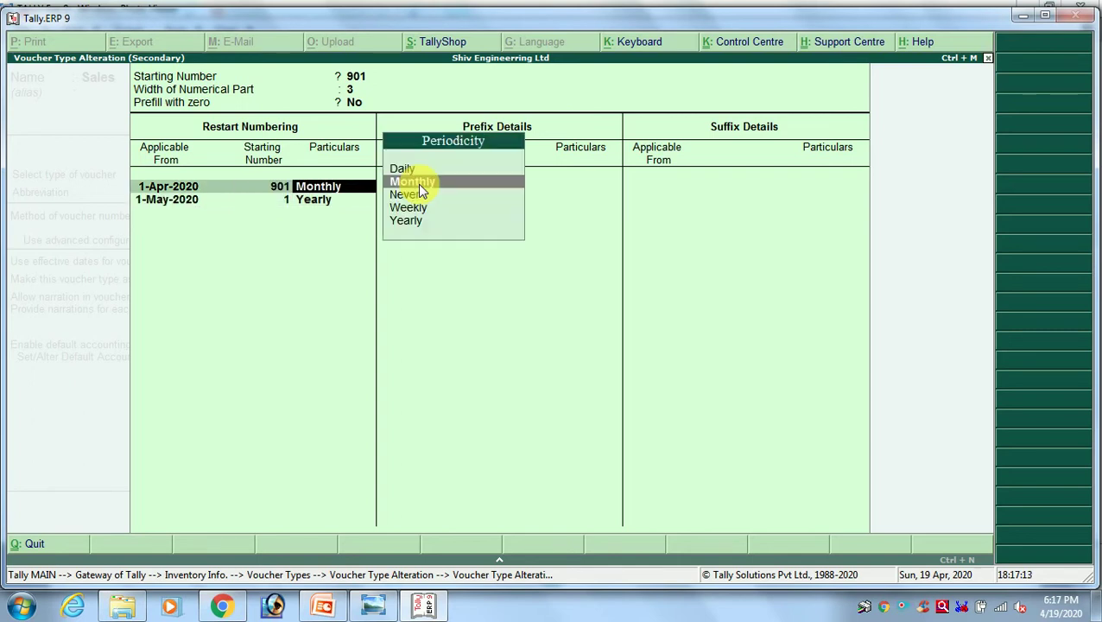
{"action": "type", "text": "y"}
{"action": "key", "text": "Return"}
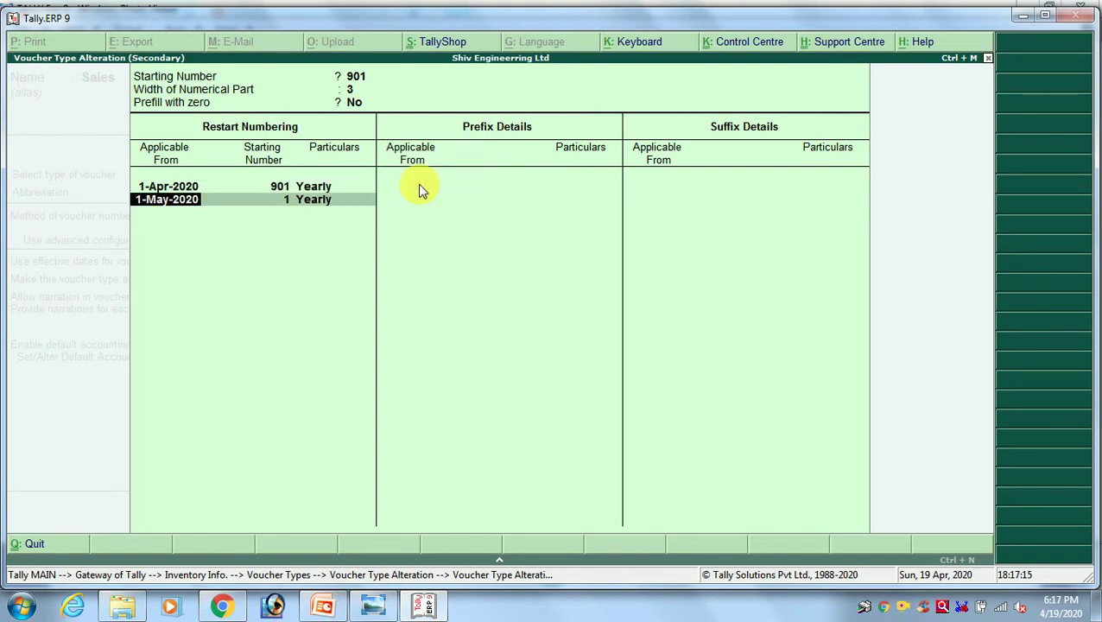
{"action": "key", "text": "BackSpace"}
{"action": "key", "text": "Return"}
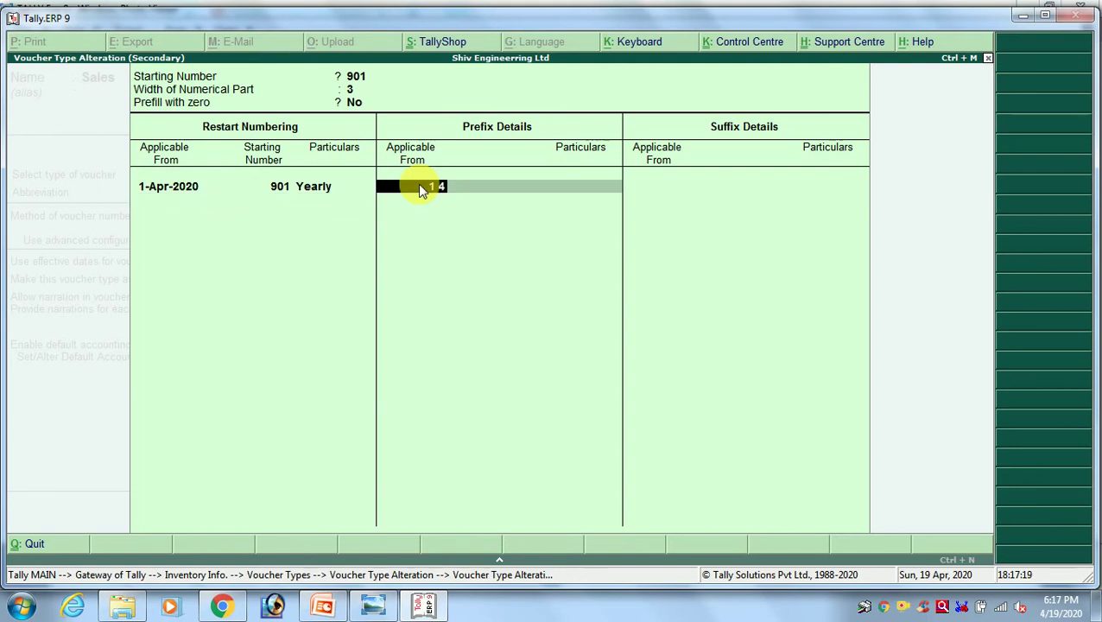
Add the prefix SEC- from 1-Apr-2020 to the Sales voucher numbers, matching the invoice numbers on the exercise sheet
{"action": "key", "text": "Return"}
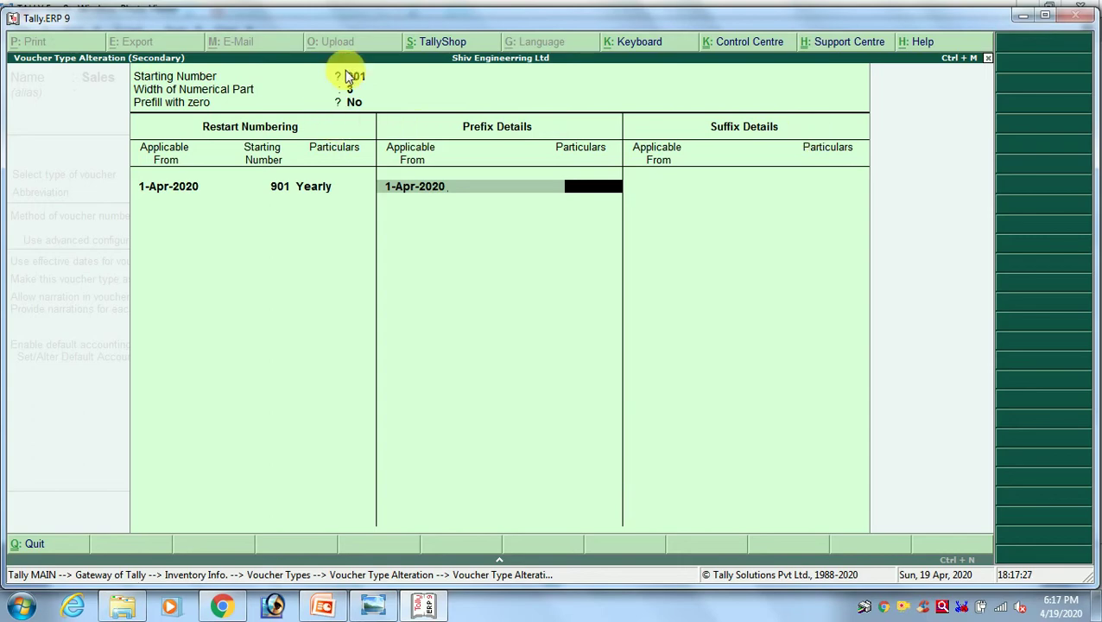
{"action": "key", "text": "alt+Tab"}
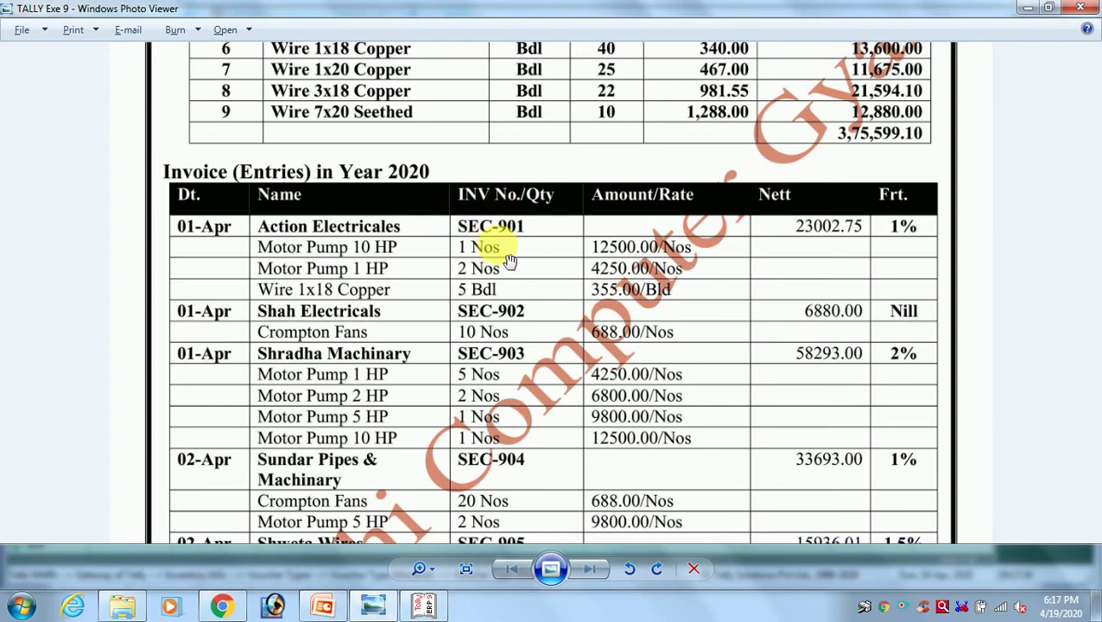
{"action": "key", "text": "alt+Tab"}
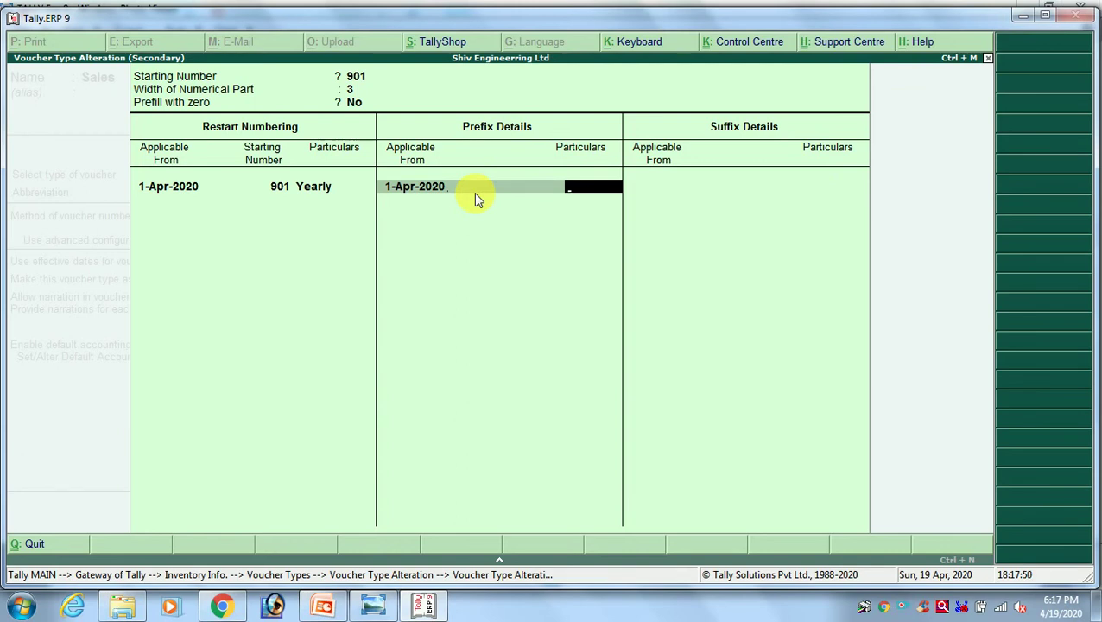
{"action": "key", "text": "alt+Tab"}
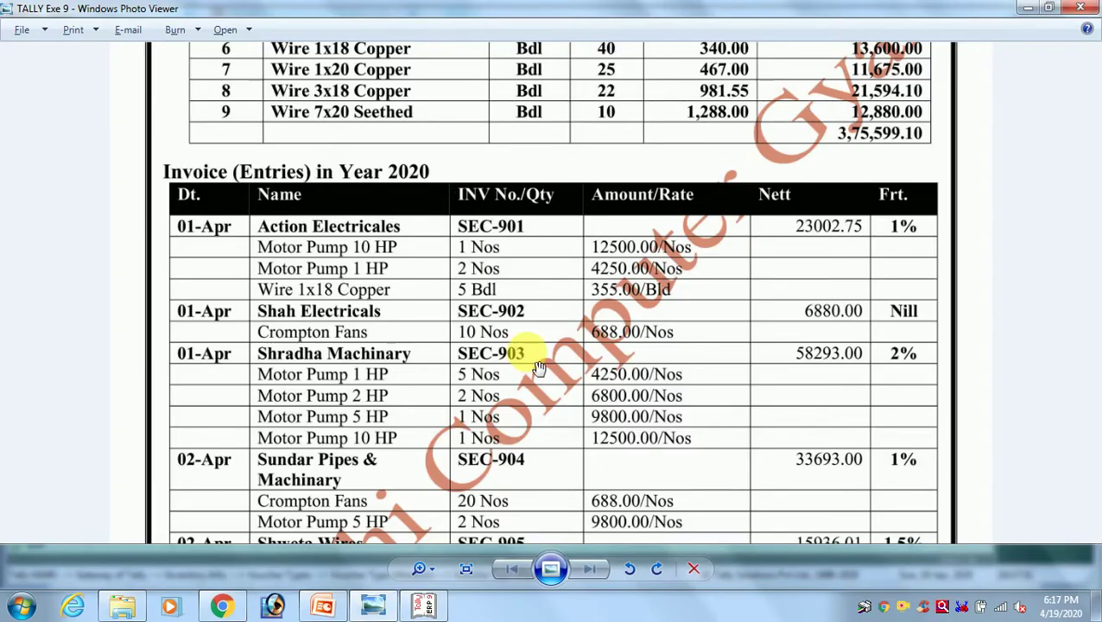
{"action": "key", "text": "alt+Tab"}
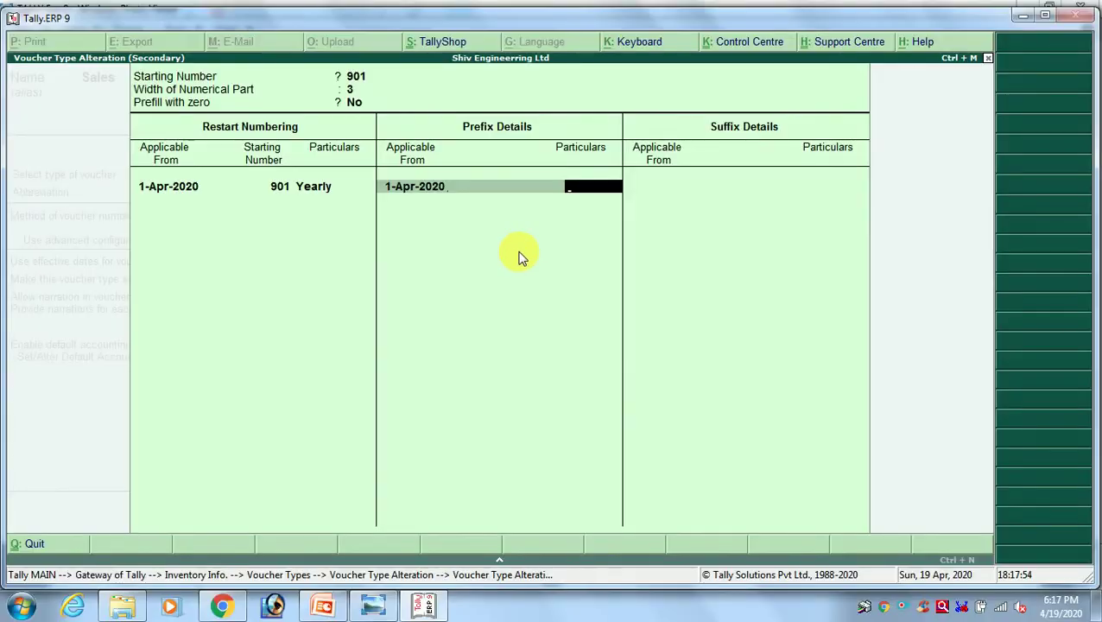
{"action": "type", "text": "Sec"}
{"action": "key", "text": "BackSpace"}
{"action": "key", "text": "BackSpace"}
{"action": "type", "text": "EC"}
{"action": "key", "text": "Return"}
{"action": "key", "text": "Return"}
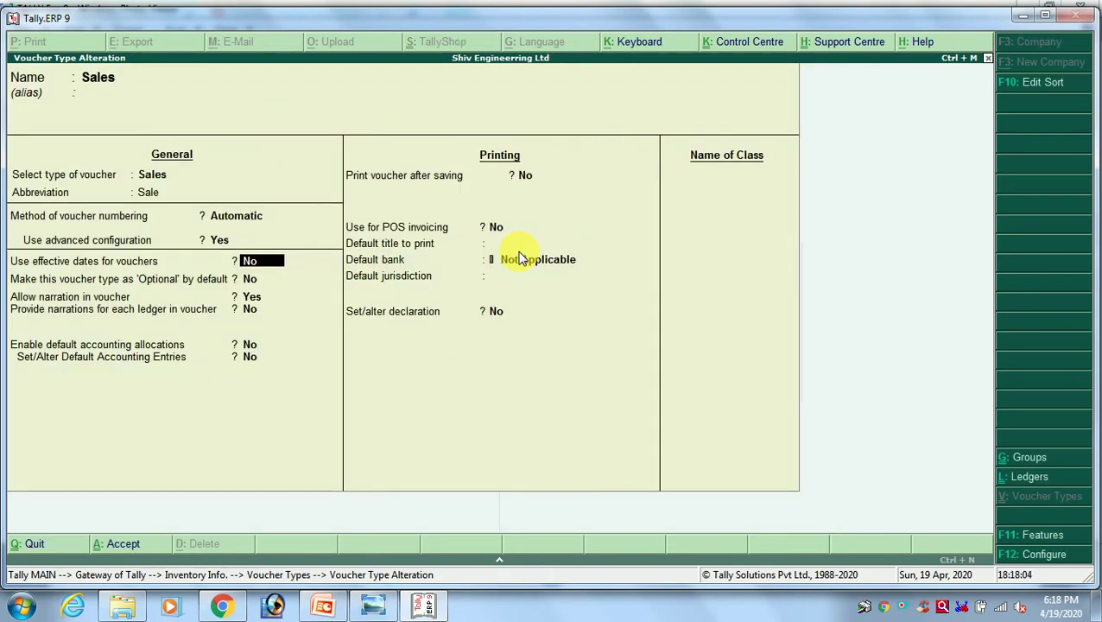
Save the Sales voucher type with its remaining settings as they are, and return to the Gateway of Tally
{"action": "key", "text": "Return"}
{"action": "key", "text": "Return"}
{"action": "key", "text": "Return"}
{"action": "key", "text": "Return"}
{"action": "key", "text": "Return"}
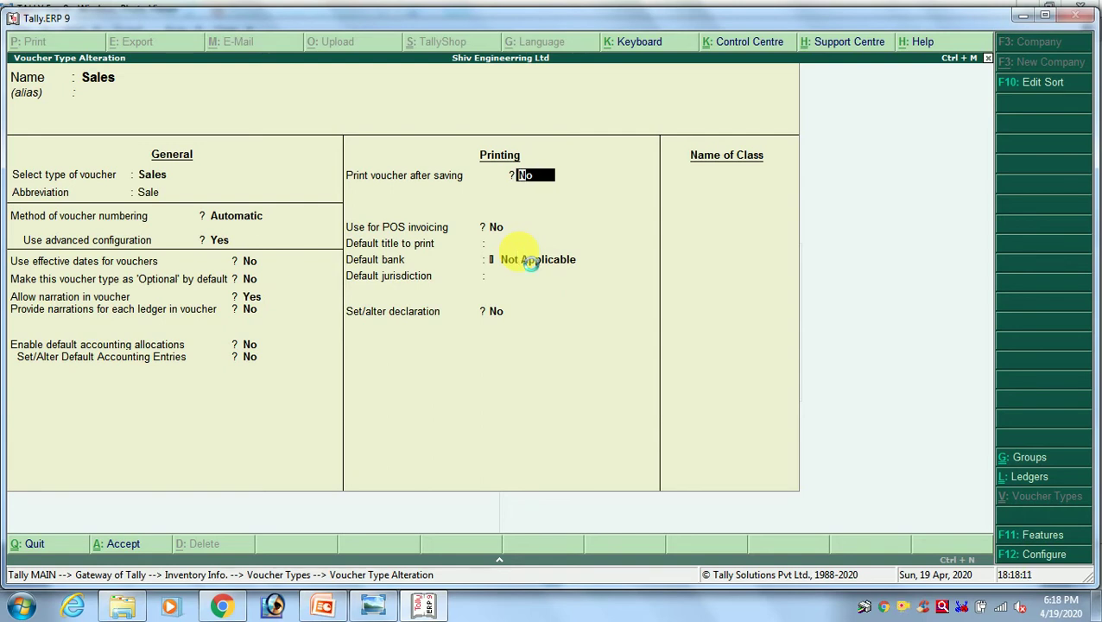
{"action": "key", "text": "Escape"}
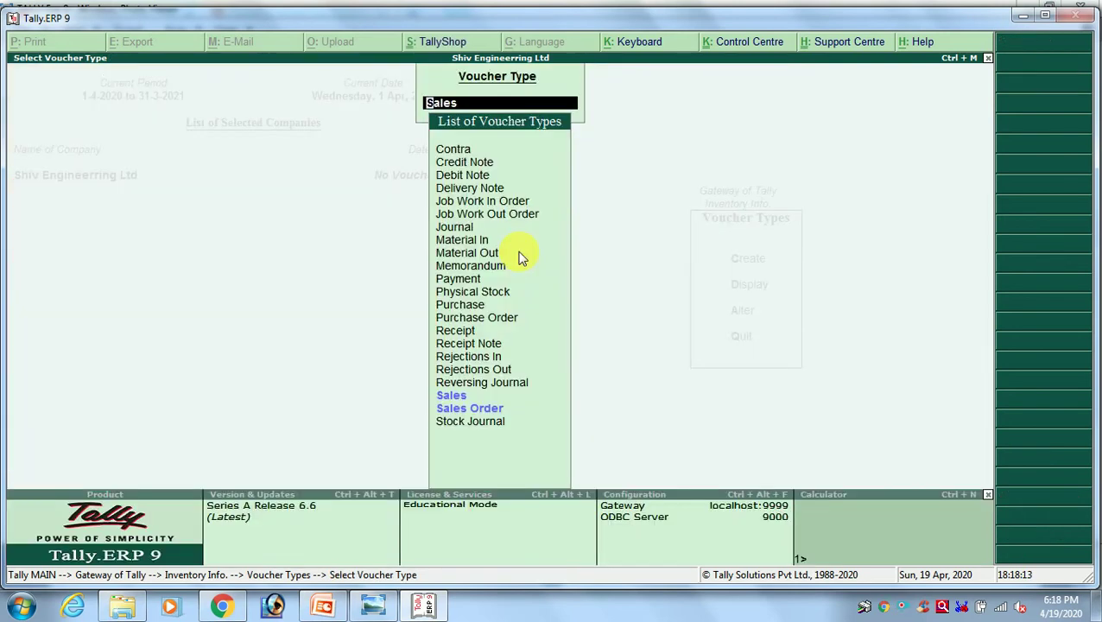
{"action": "key", "text": "Escape"}
{"action": "key", "text": "Escape"}
{"action": "key", "text": "Escape"}
{"action": "key", "text": "Escape"}
{"action": "key", "text": "Escape"}
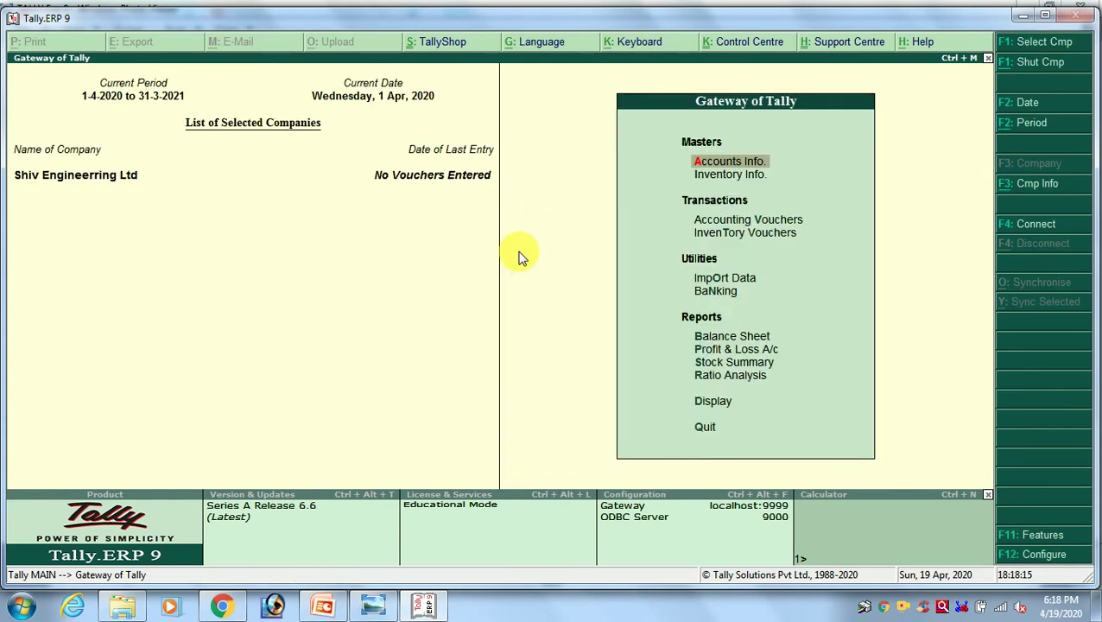
Start a Sales accounting voucher without a reference number and choose Action Electricals as the party, following the exercise sheet
{"action": "key", "text": "Down"}
{"action": "key", "text": "Down"}
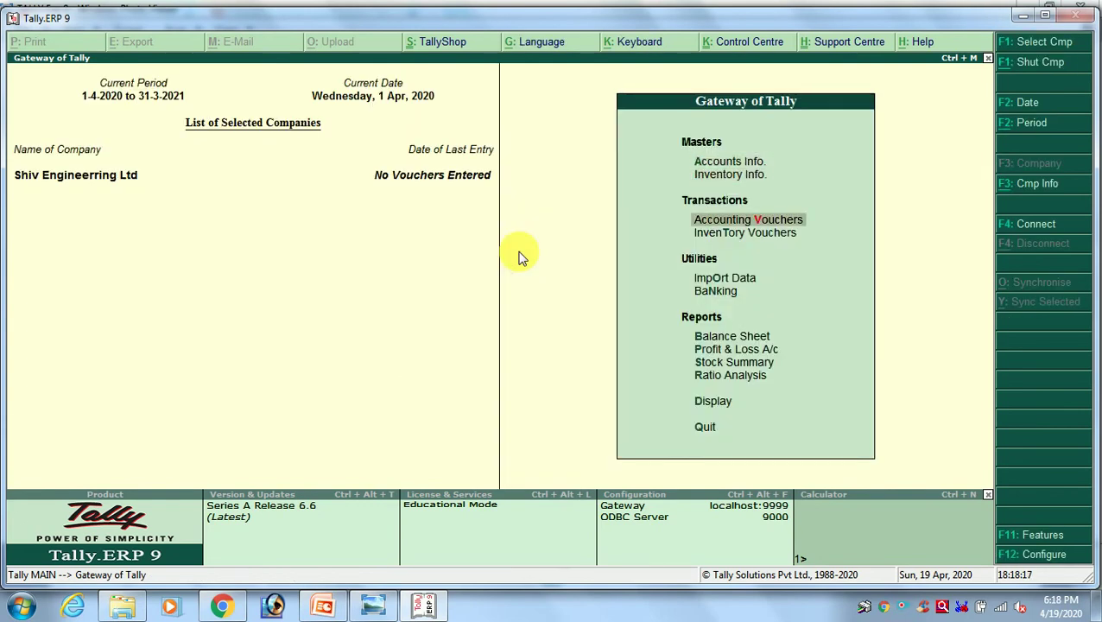
{"action": "key", "text": "Return"}
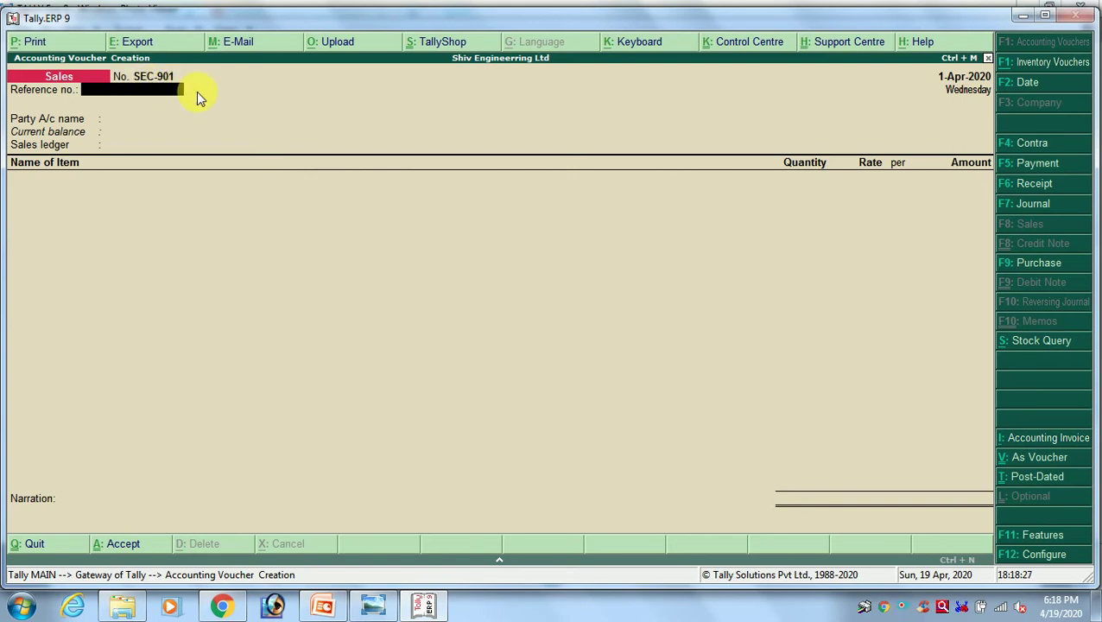
{"action": "key", "text": "Return"}
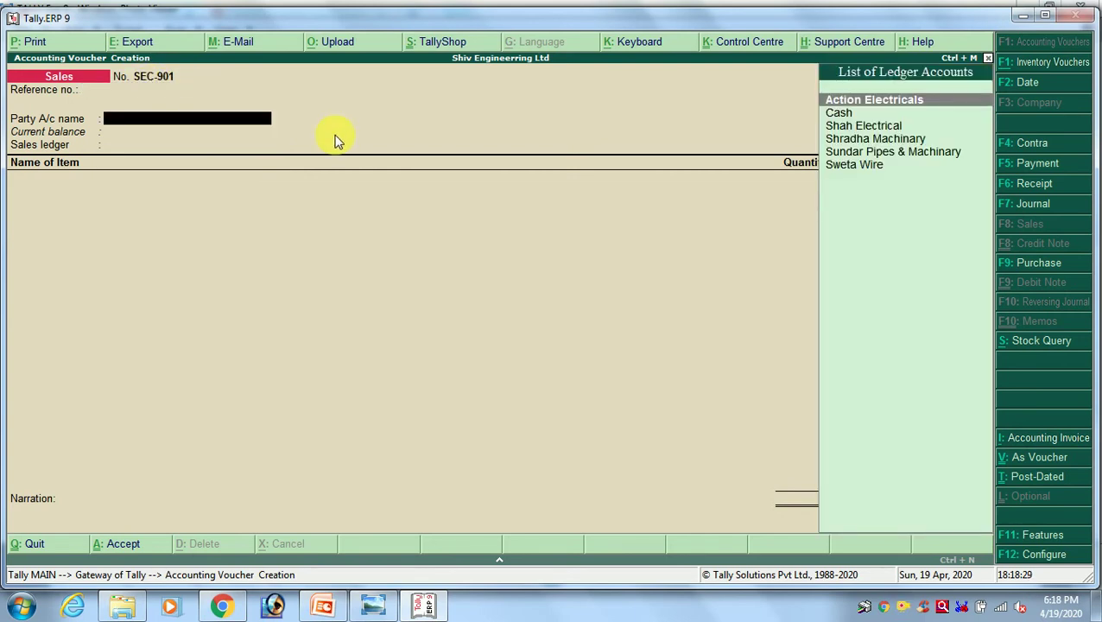
{"action": "key", "text": "alt+Tab"}
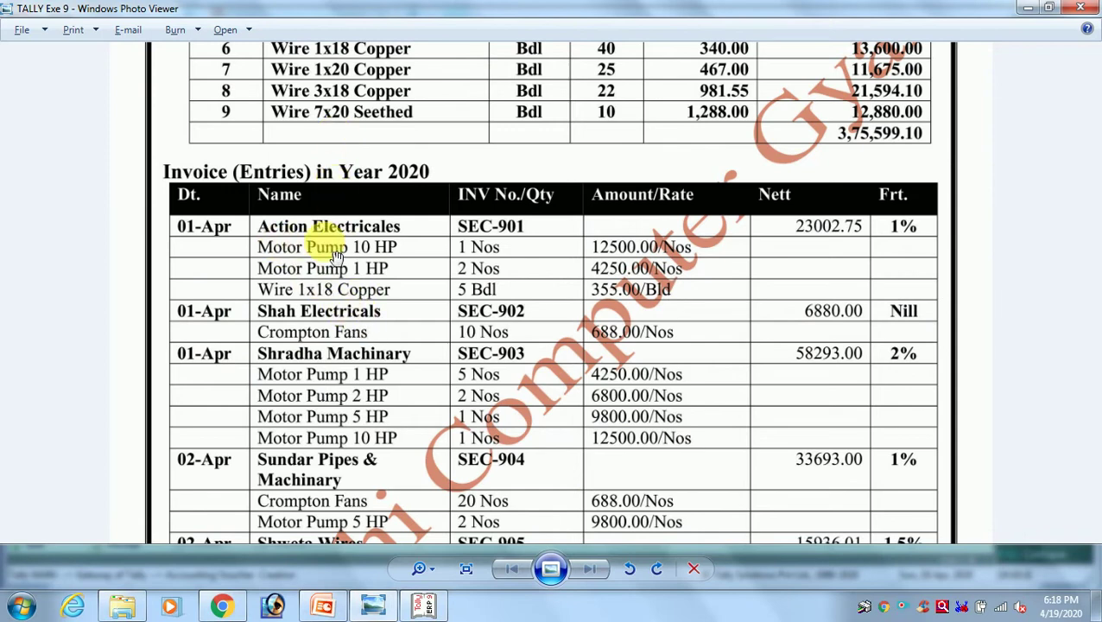
{"action": "key", "text": "alt+Tab"}
{"action": "type", "text": "ACTI"}
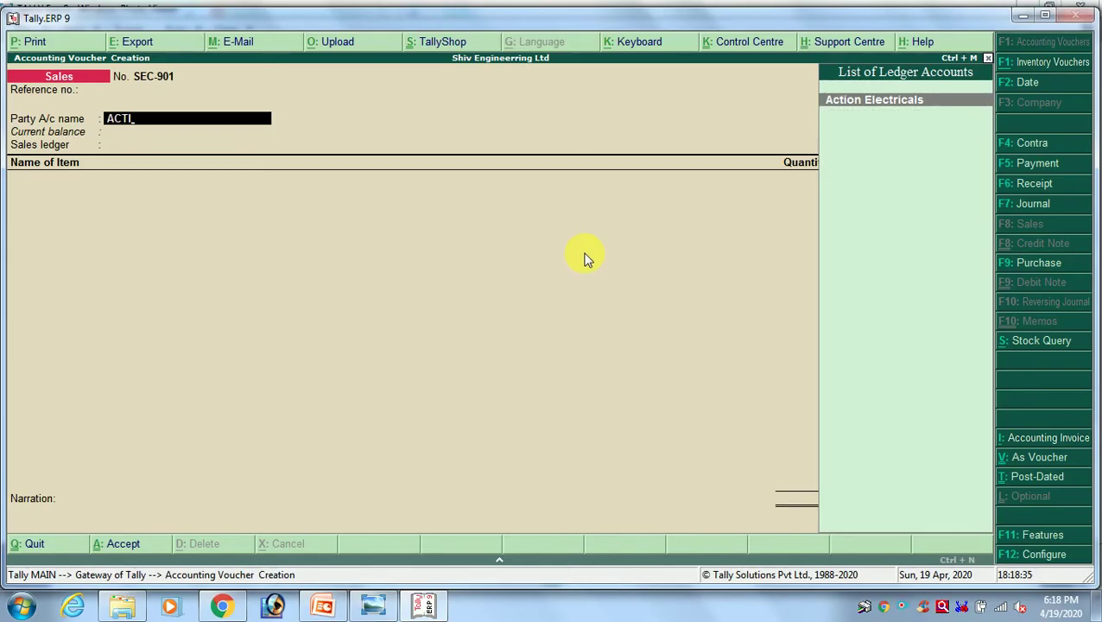
{"action": "key", "text": "Return"}
Check the invoice on the exercise sheet, accept the party details with despatch and order fields blank, and choose Sales A/c as sales ledger
{"action": "key", "text": "alt+Tab"}
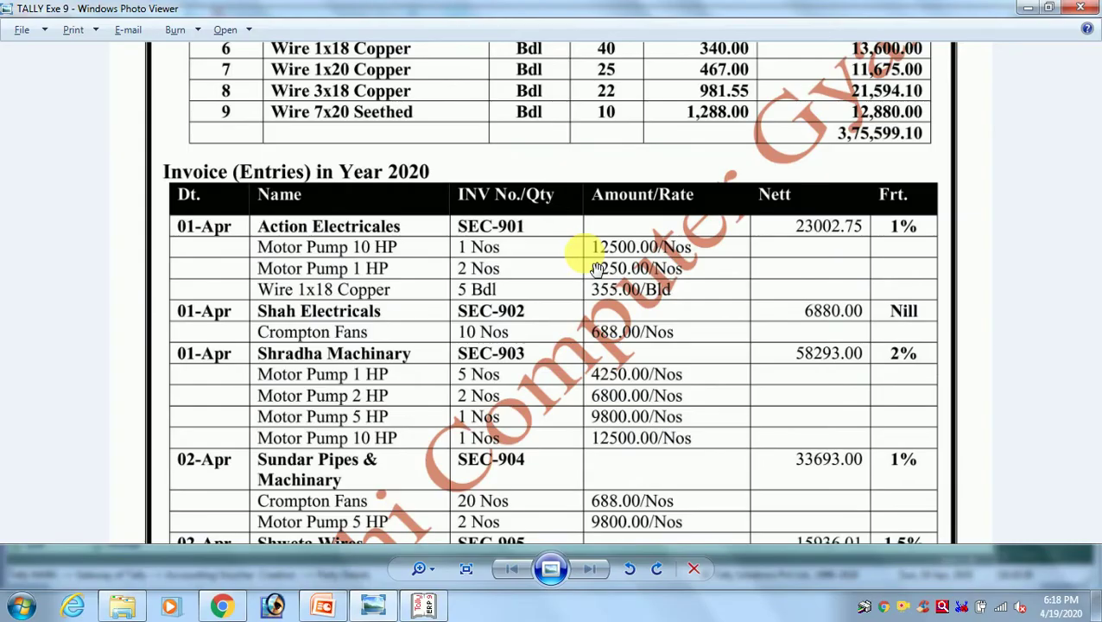
{"action": "key", "text": "alt+Tab"}
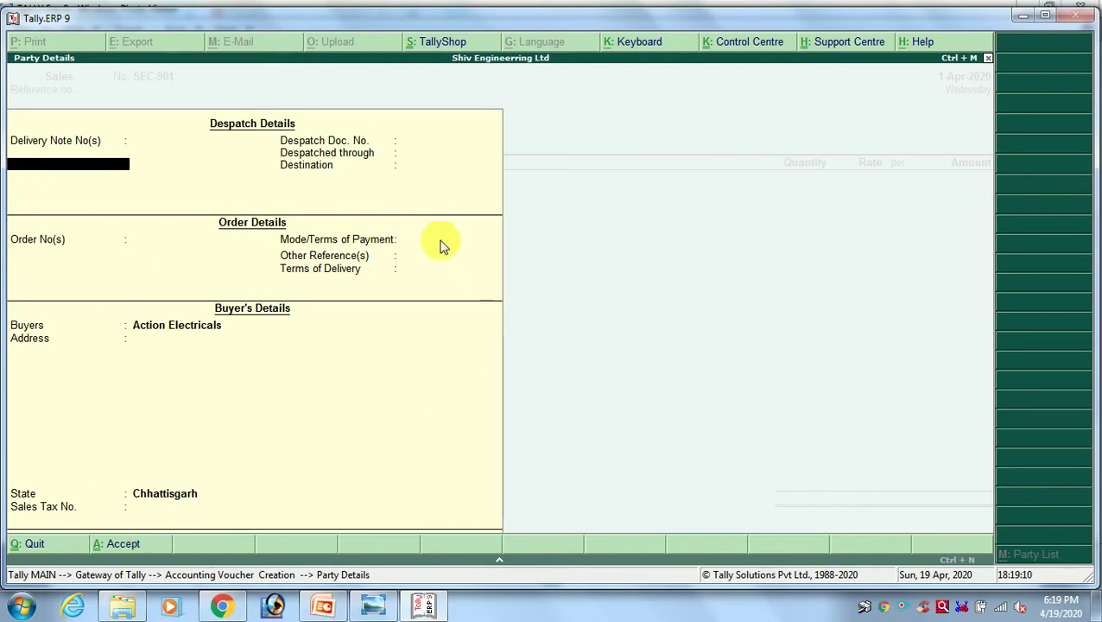
{"action": "key", "text": "Return"}
{"action": "key", "text": "Return"}
{"action": "key", "text": "Return"}
{"action": "key", "text": "Return"}
{"action": "key", "text": "Return"}
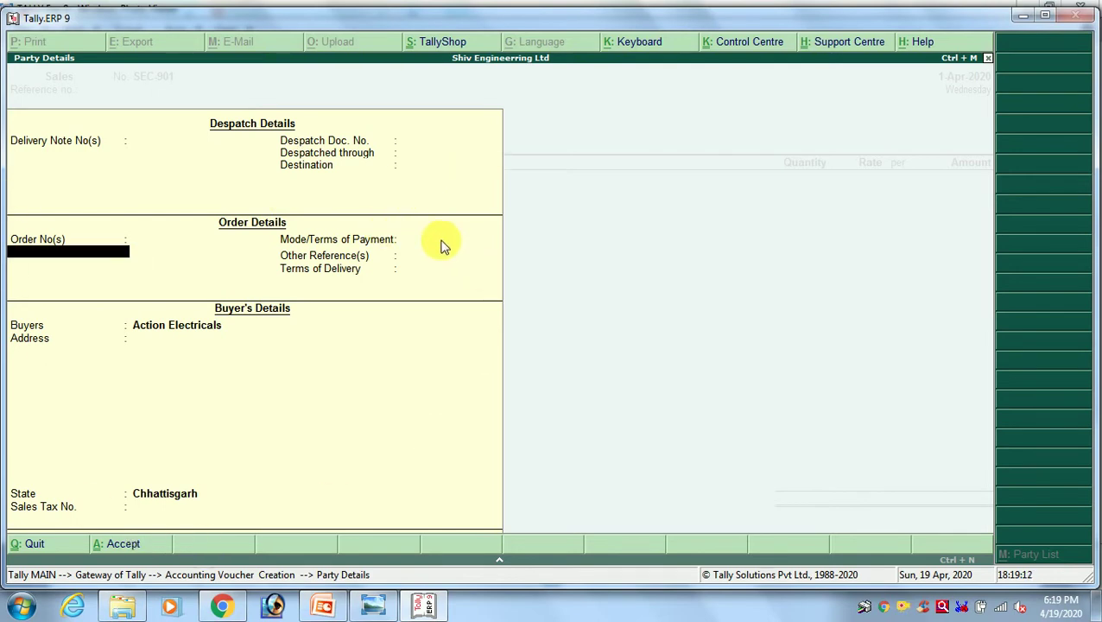
{"action": "key", "text": "Return"}
{"action": "key", "text": "Return"}
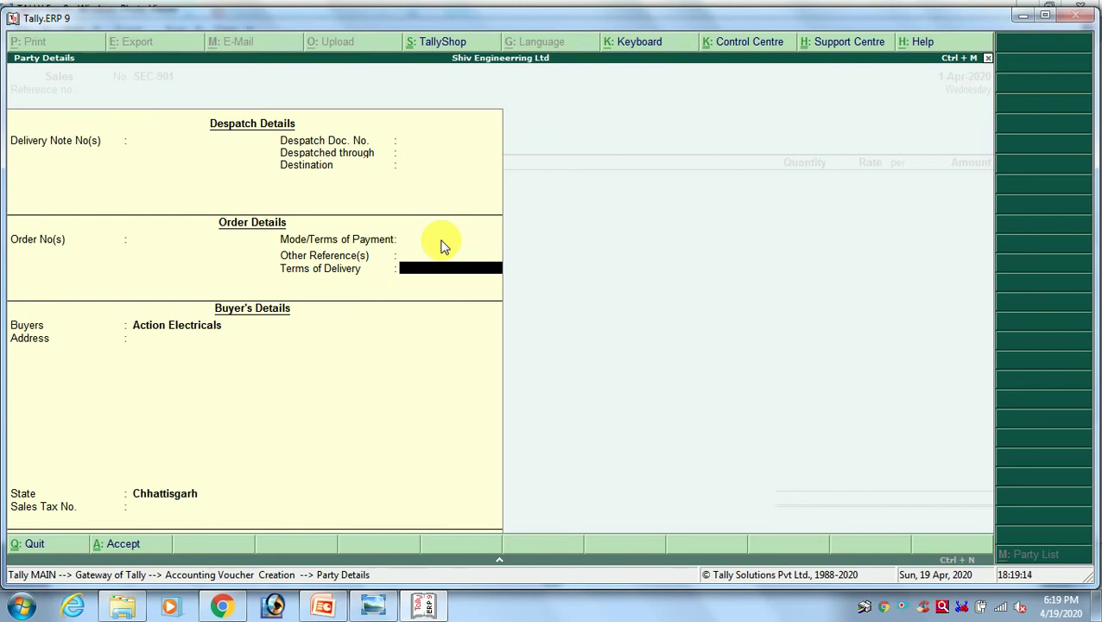
{"action": "key", "text": "Return"}
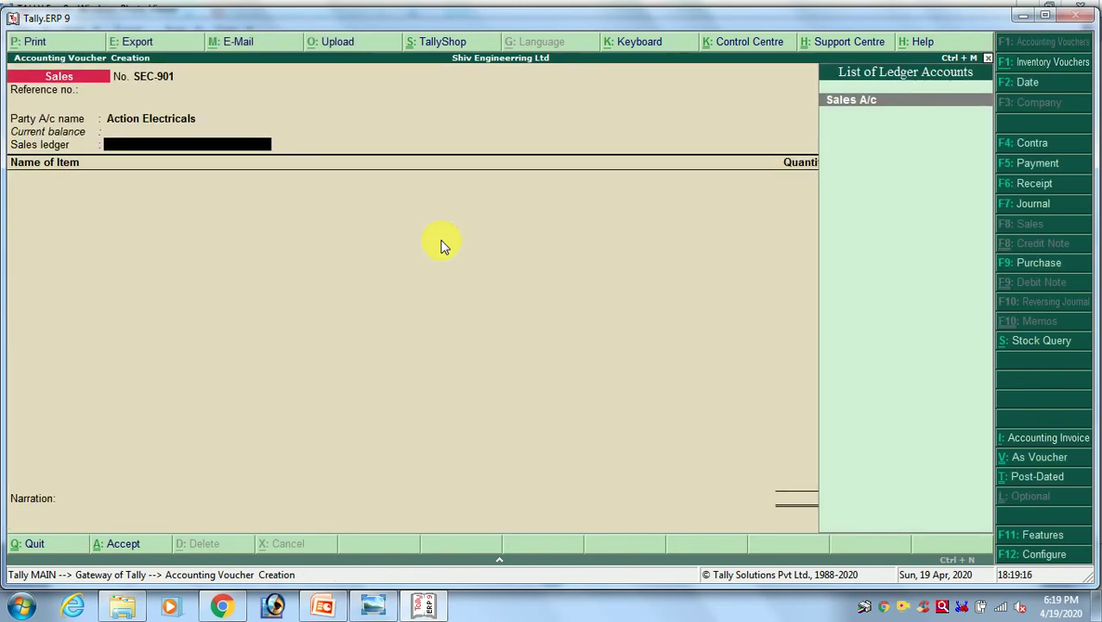
{"action": "key", "text": "Return"}
Look up the first item of invoice SEC-901 on the exercise sheet and select Motor Pump 10 Hp in the voucher
{"action": "key", "text": "alt+Tab"}
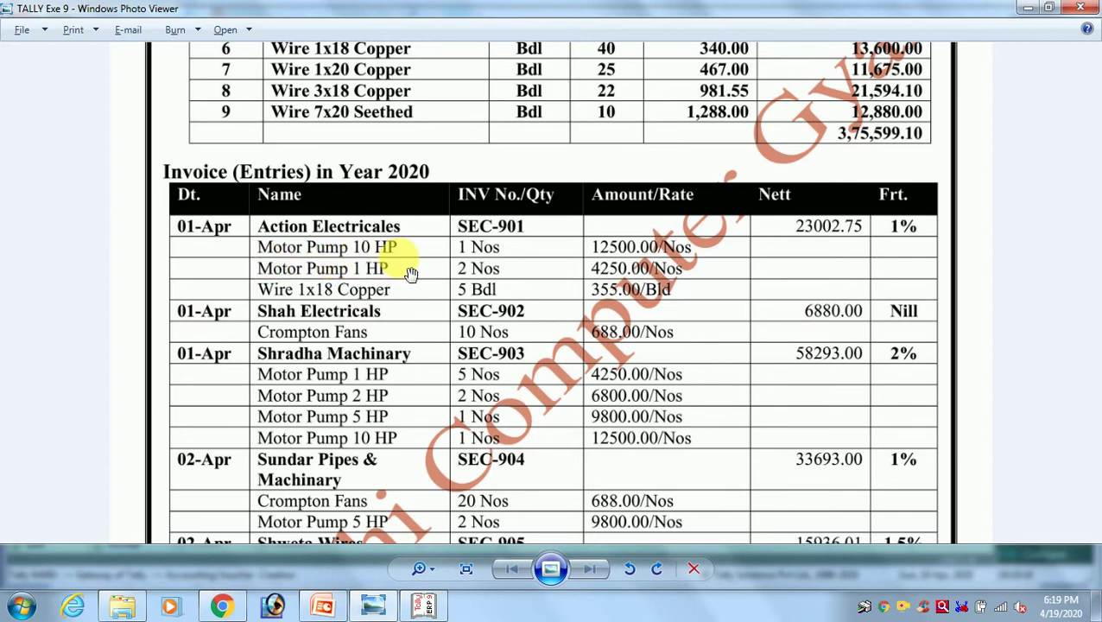
{"action": "key", "text": "alt+Tab"}
{"action": "type", "text": "MO"}
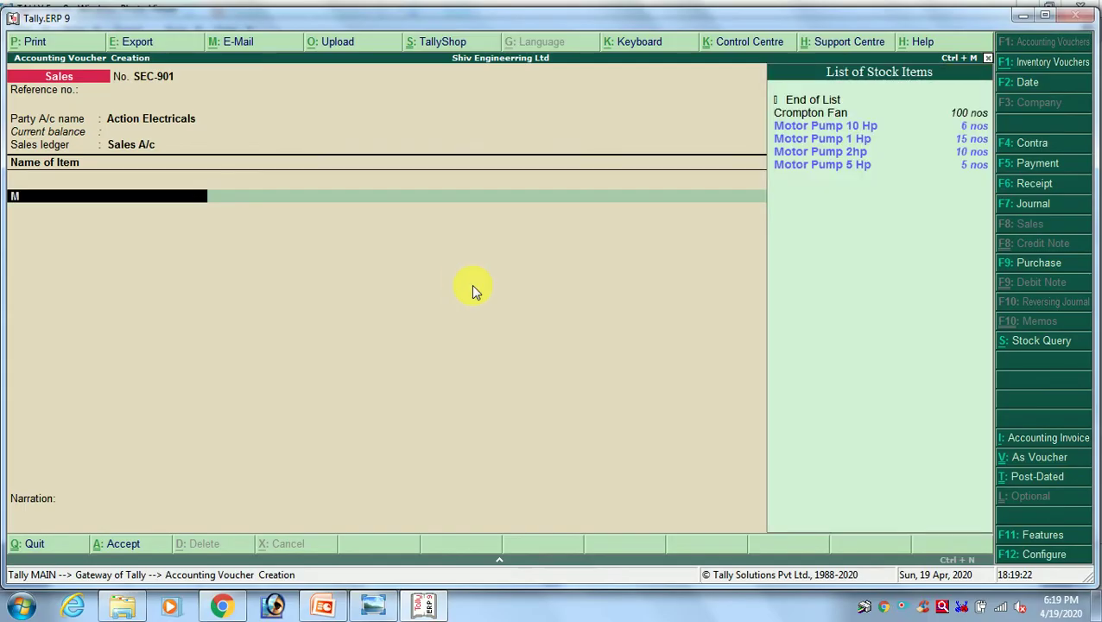
{"action": "key", "text": "Down"}
{"action": "key", "text": "Down"}
{"action": "key", "text": "Up"}
{"action": "key", "text": "Return"}
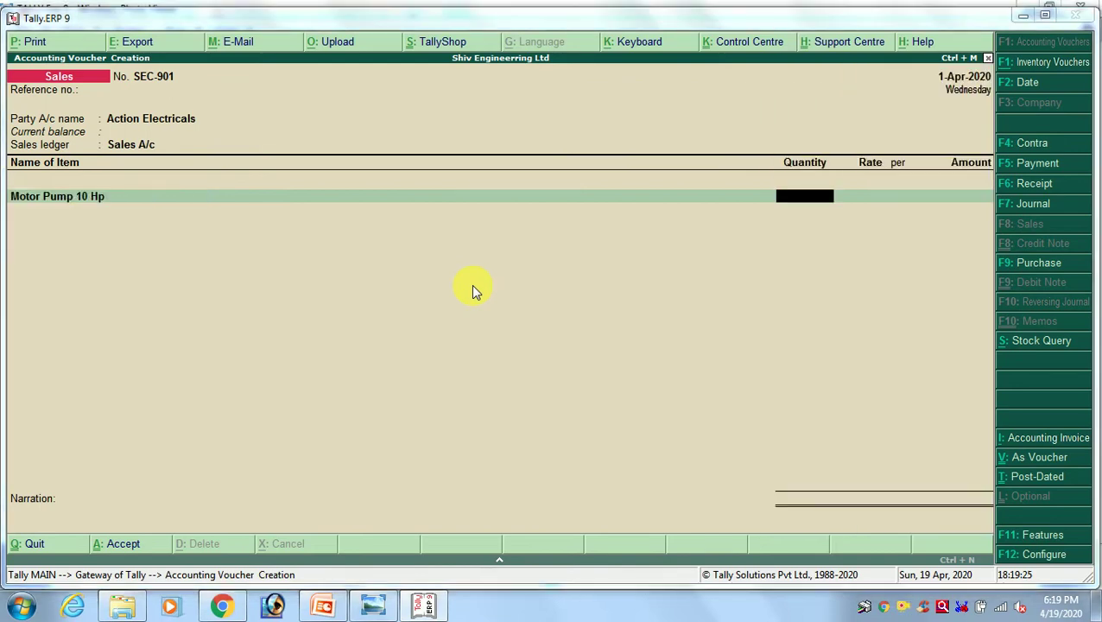
Enter a quantity of 1 nos and a rate of 12,500 for Motor Pump 10 Hp, following the exercise sheet
{"action": "key", "text": "alt+Tab"}
{"action": "key", "text": "alt+Tab"}
{"action": "type", "text": "1"}
{"action": "key", "text": "Return"}
{"action": "key", "text": "alt+Tab"}
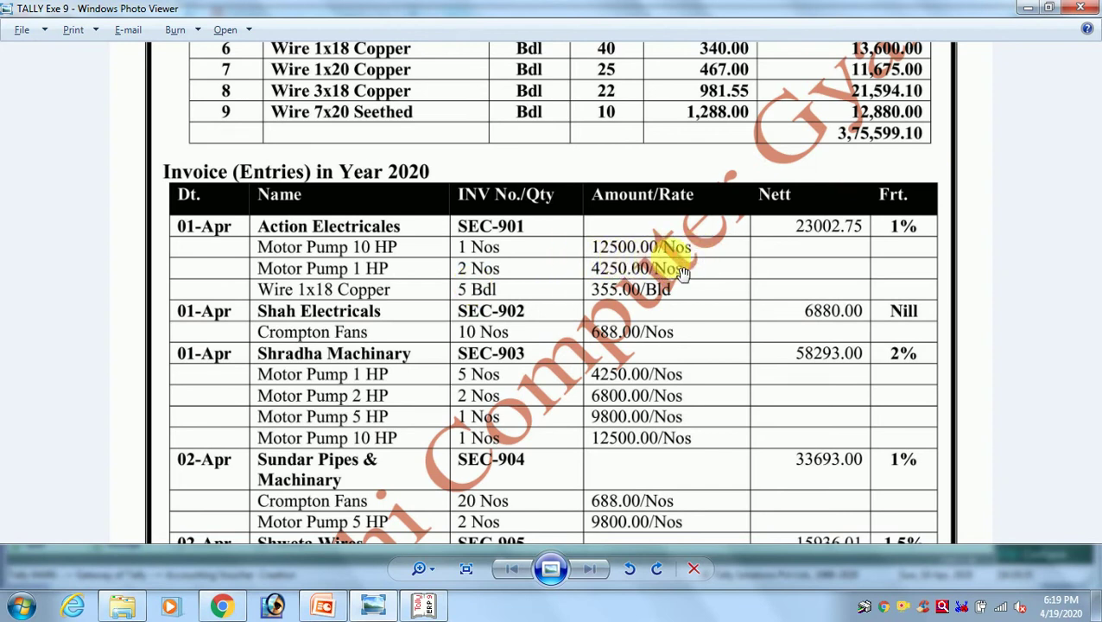
{"action": "key", "text": "alt+Tab"}
{"action": "type", "text": "12500"}
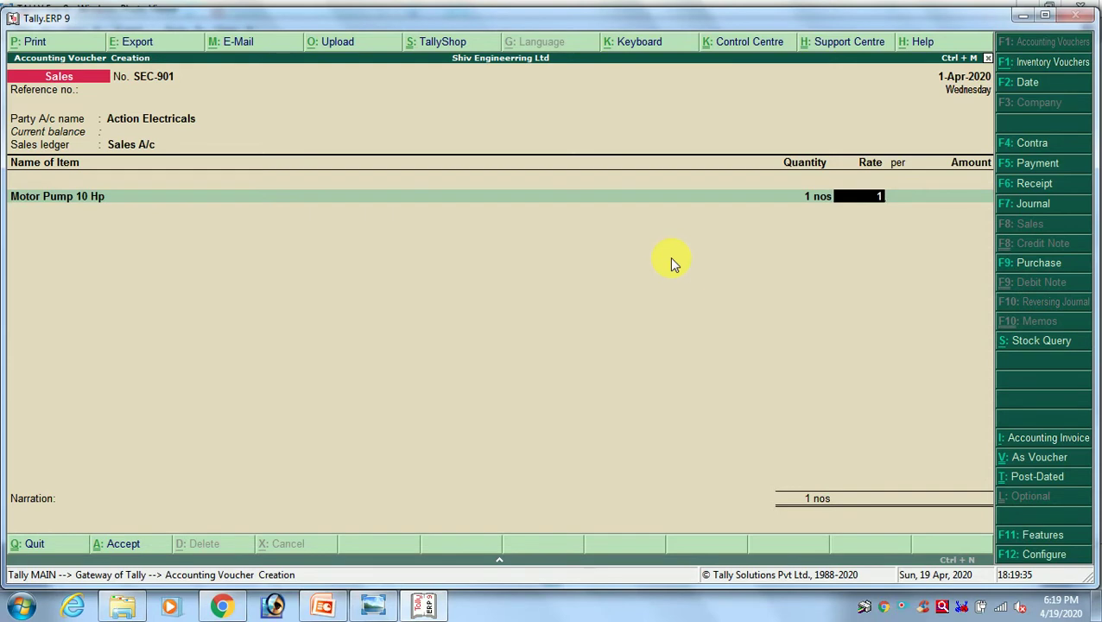
{"action": "key", "text": "Return"}
{"action": "key", "text": "Return"}
{"action": "key", "text": "Return"}
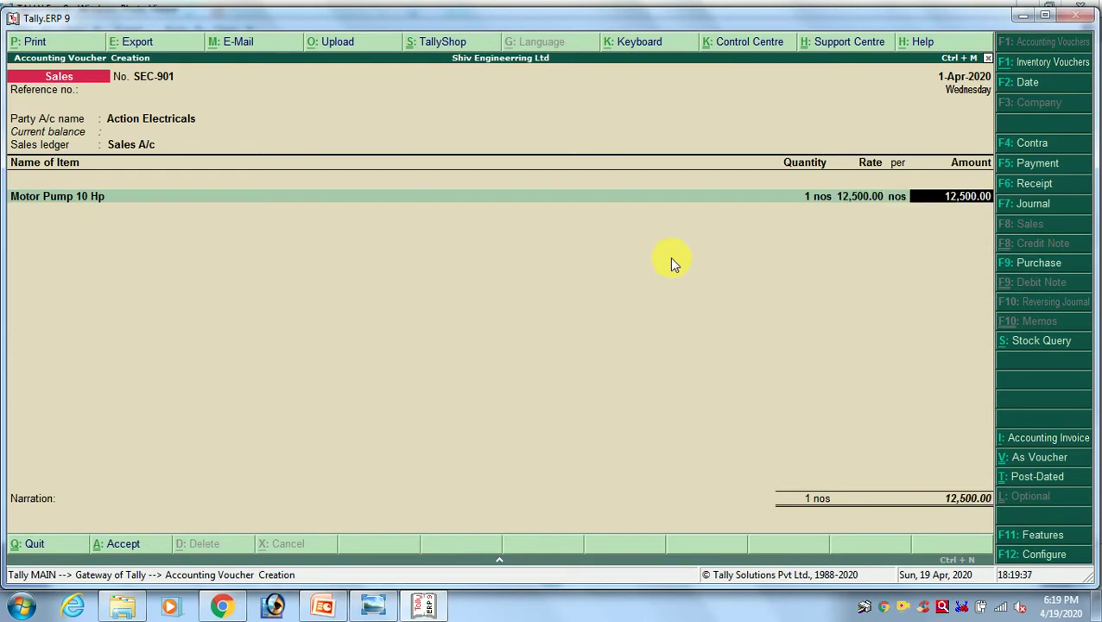
Look up the second item of invoice SEC-901 on the exercise sheet and select Motor Pump 1 Hp in the voucher
{"action": "key", "text": "alt+Tab"}
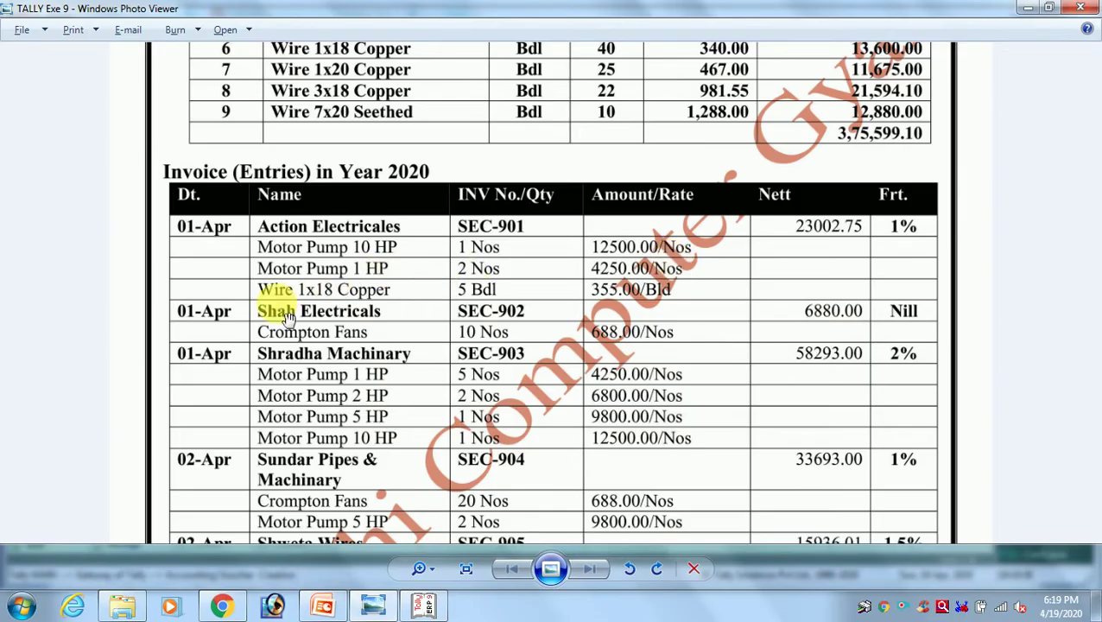
{"action": "key", "text": "alt+Tab"}
{"action": "type", "text": "MO"}
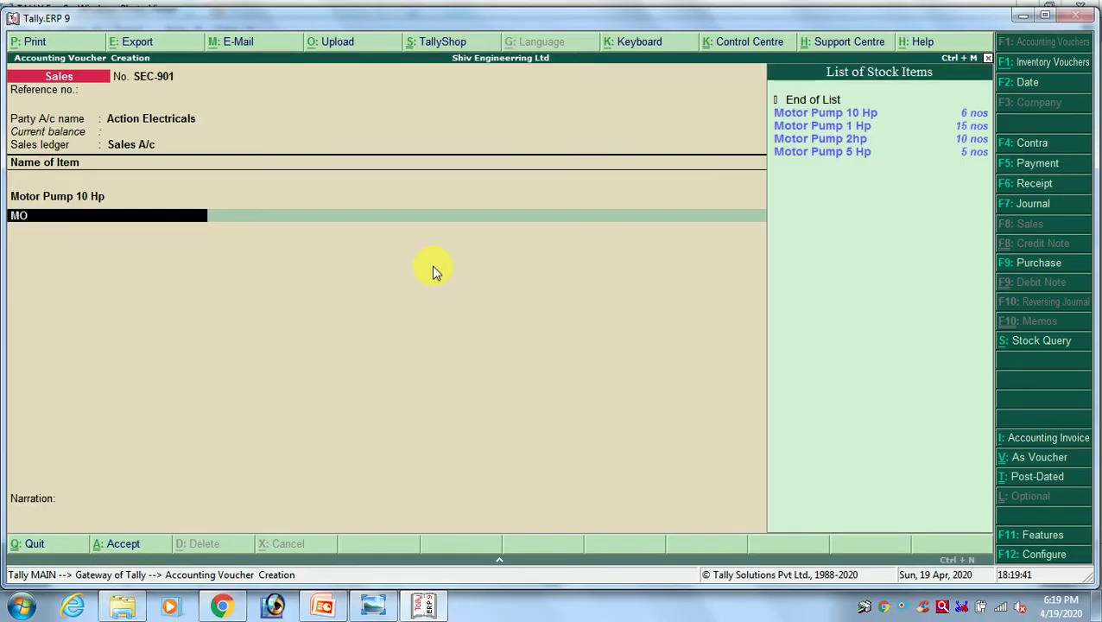
{"action": "key", "text": "Down"}
{"action": "key", "text": "Return"}
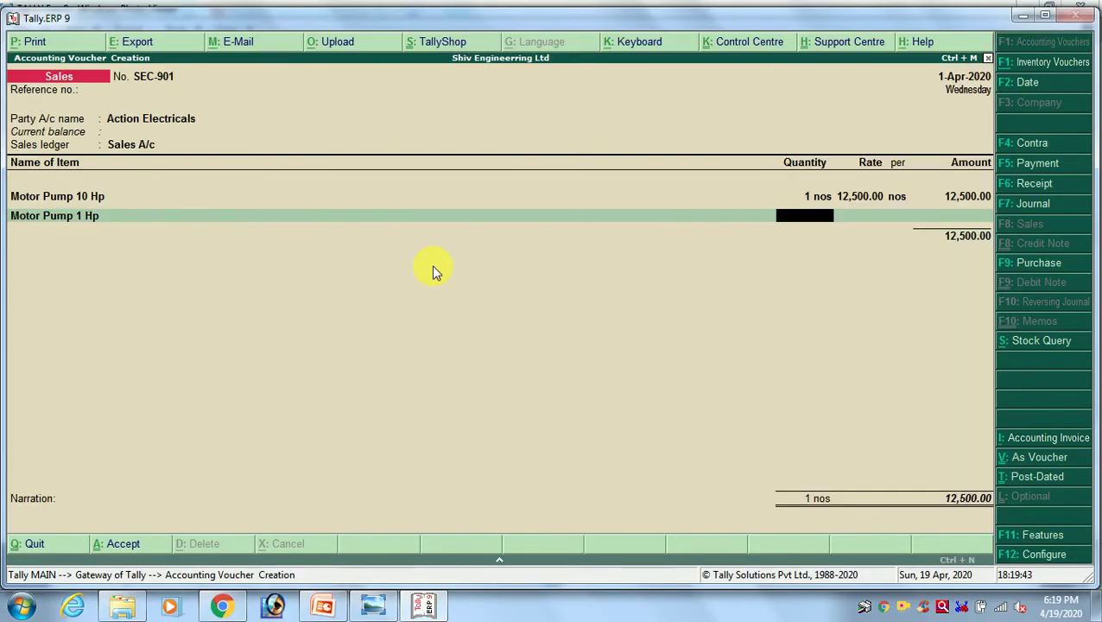
Enter a quantity of 2 nos and a rate of 4,250 for Motor Pump 1 Hp, following the exercise sheet
{"action": "key", "text": "alt+Tab"}
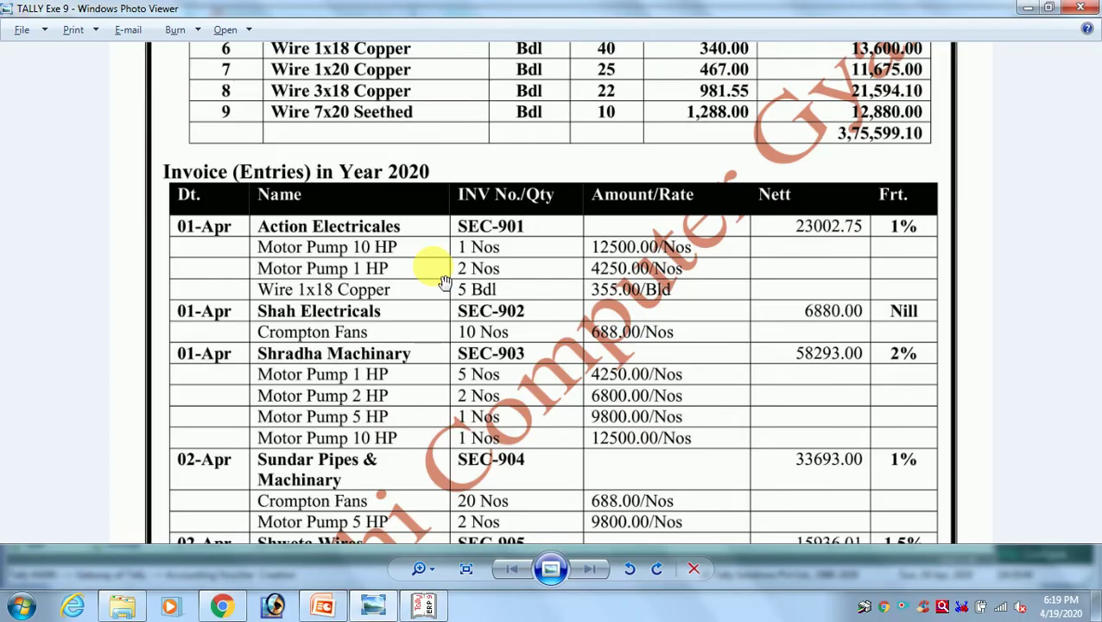
{"action": "key", "text": "alt+Tab"}
{"action": "type", "text": "2"}
{"action": "key", "text": "Return"}
{"action": "key", "text": "alt+Tab"}
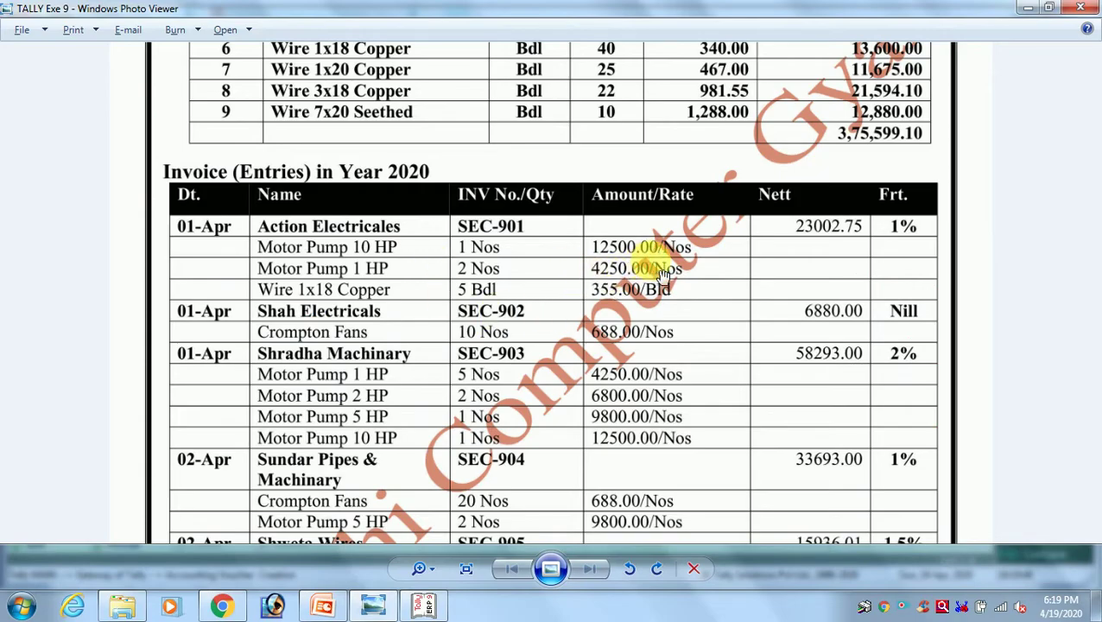
{"action": "key", "text": "alt+Tab"}
{"action": "type", "text": "4250"}
{"action": "key", "text": "Return"}
{"action": "key", "text": "Return"}
{"action": "key", "text": "Return"}
Look up the third item of invoice SEC-901 on the exercise sheet and select Wire 1 x 18 Copper in the voucher
{"action": "key", "text": "alt+Tab"}
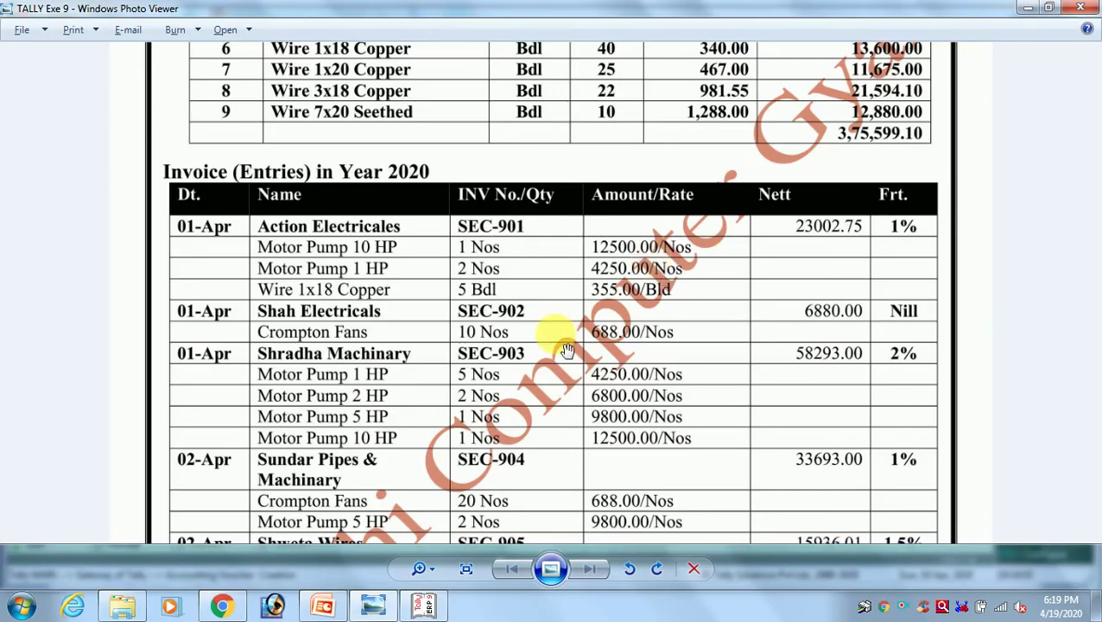
{"action": "key", "text": "alt+Tab"}
{"action": "type", "text": "WIR"}
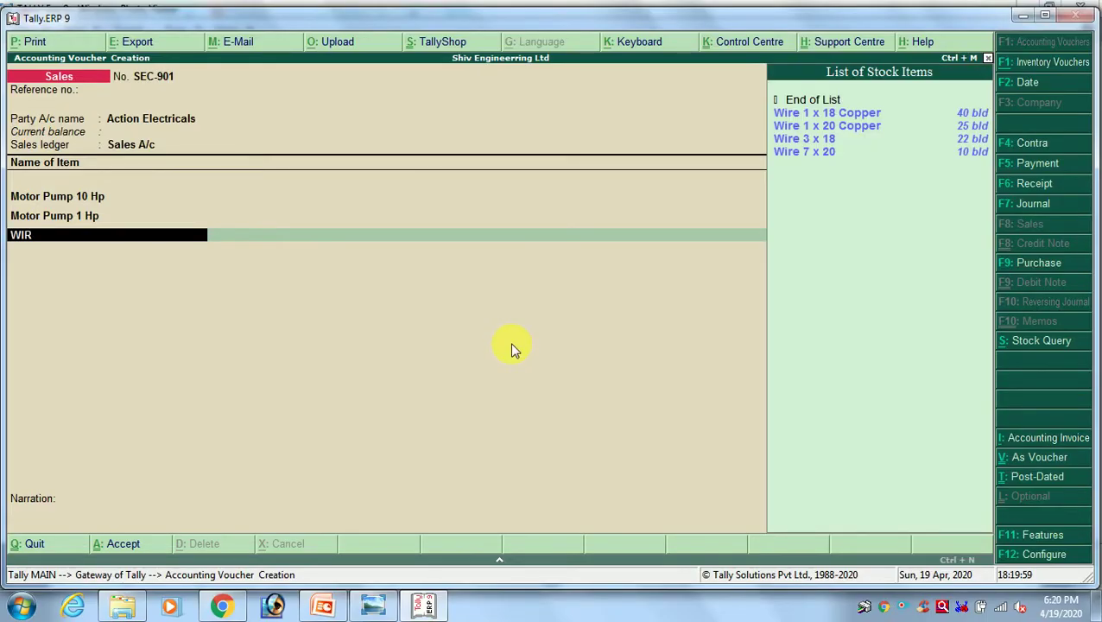
{"action": "key", "text": "Down"}
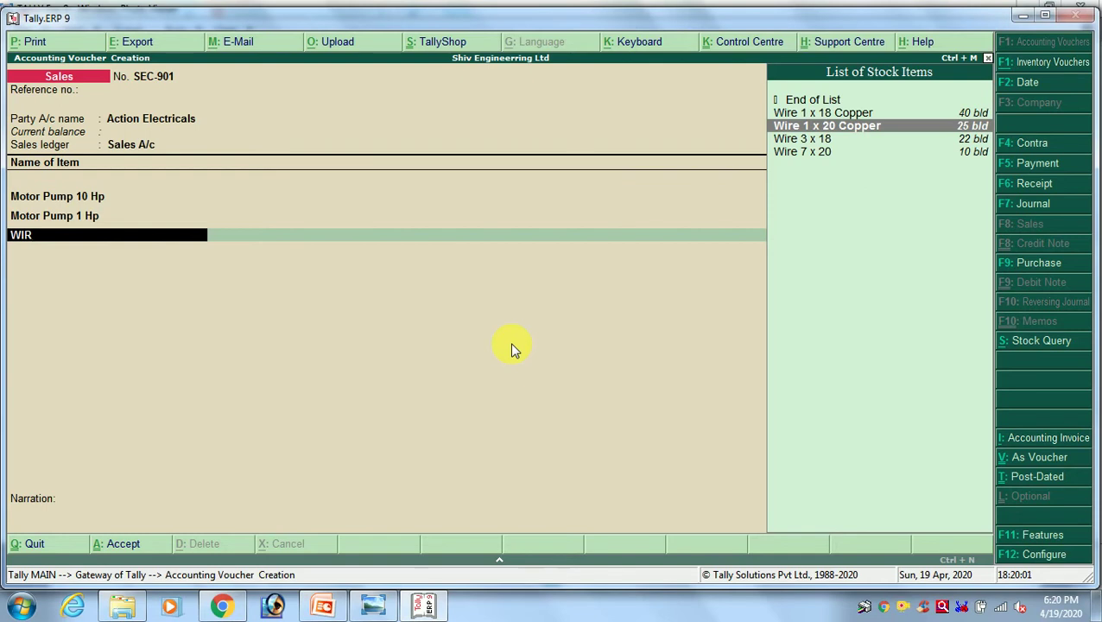
{"action": "key", "text": "Up"}
{"action": "key", "text": "Return"}
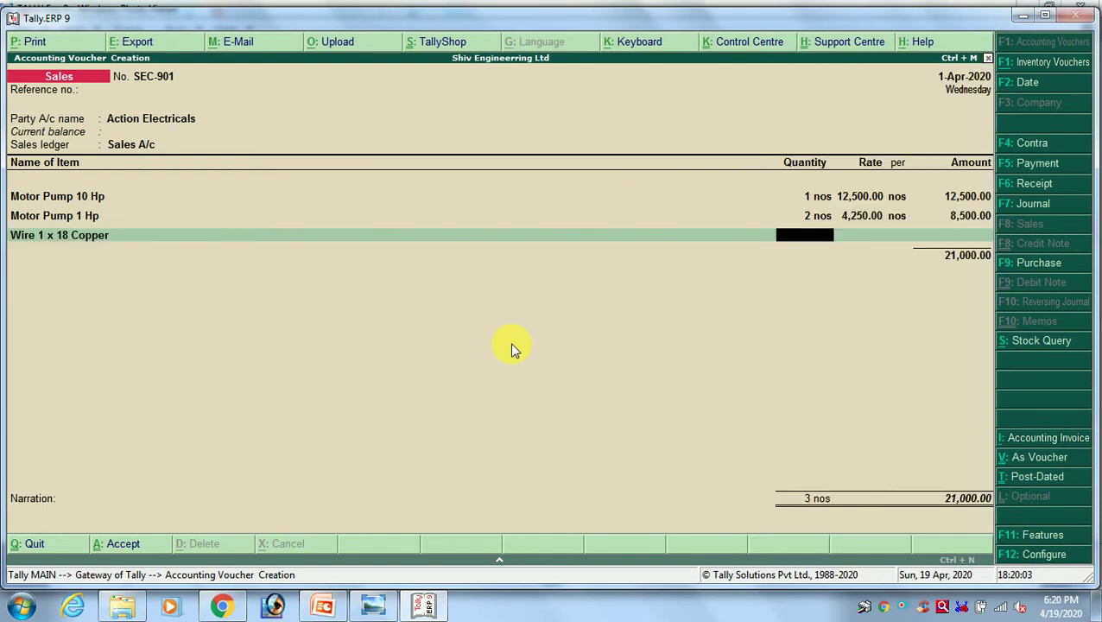
Enter a quantity of 5 bld and a rate of 355 for Wire 1 x 18 Copper, following the exercise sheet
{"action": "key", "text": "alt+Tab"}
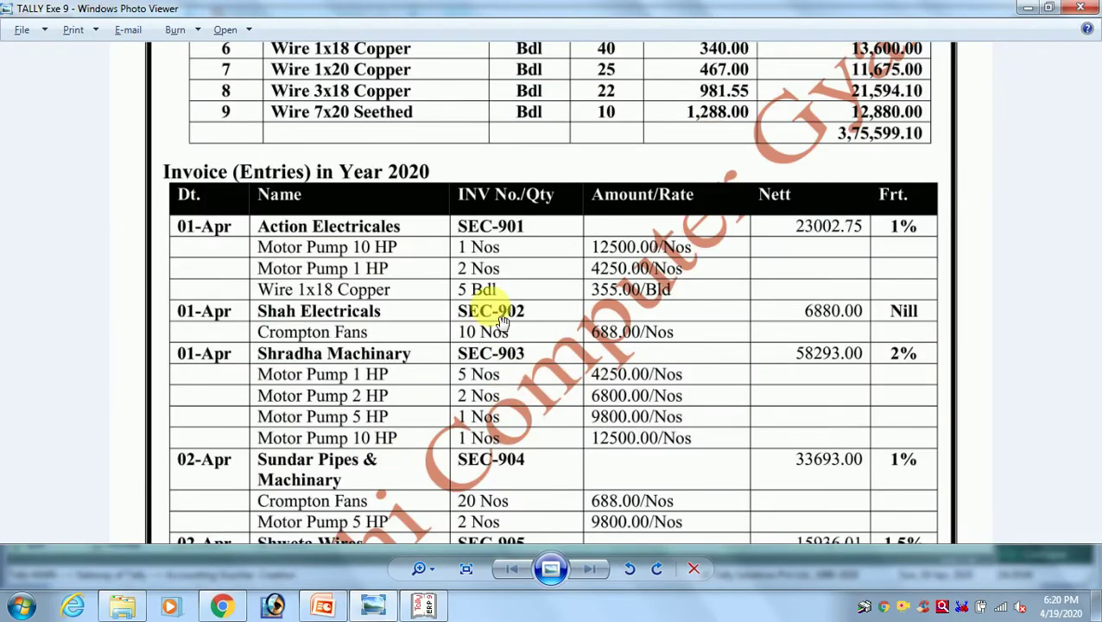
{"action": "key", "text": "alt+Tab"}
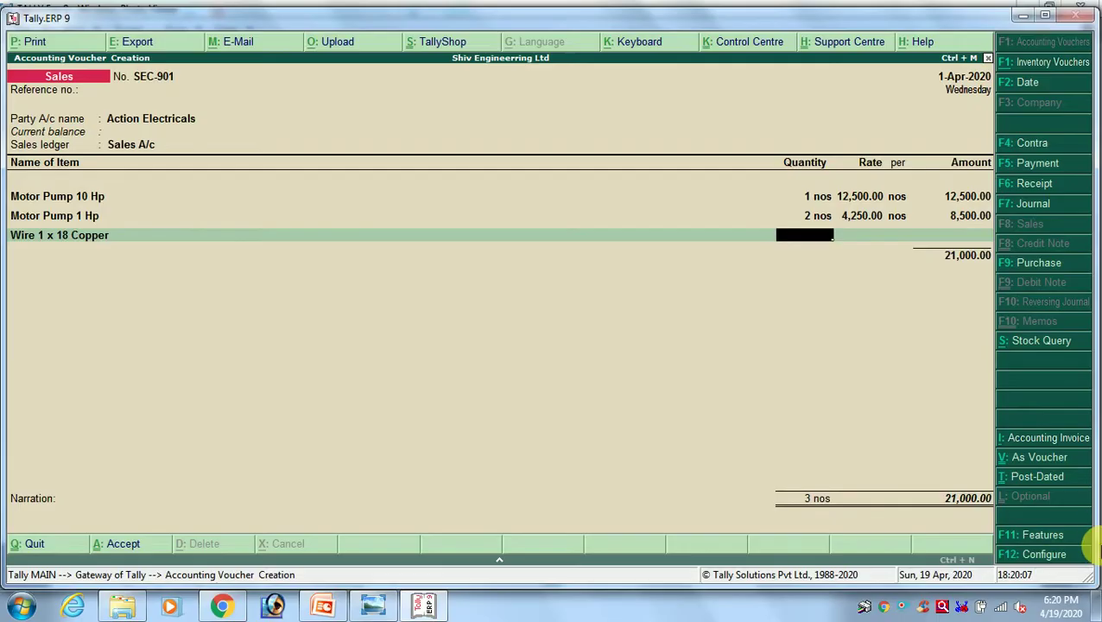
{"action": "type", "text": "5"}
{"action": "key", "text": "Return"}
{"action": "type", "text": "355"}
{"action": "key", "text": "Return"}
{"action": "key", "text": "Return"}
{"action": "key", "text": "Return"}
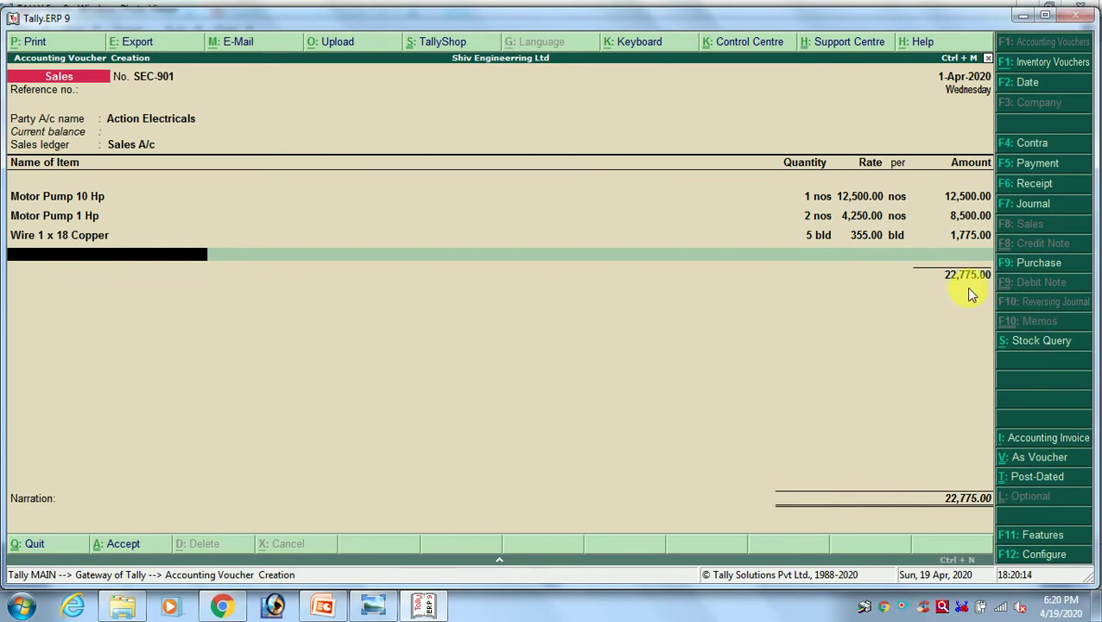
End the item list and add the Frieght Charges ledger at the sheet's 1% rate to invoice SEC-901
{"action": "key", "text": "alt+Tab"}
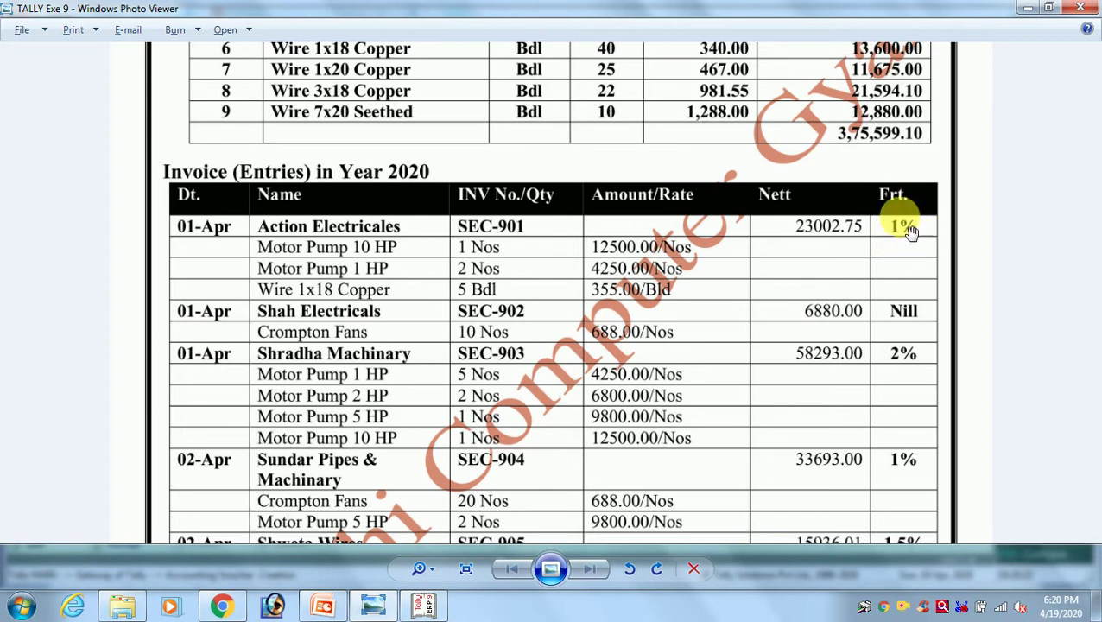
{"action": "key", "text": "alt+Tab"}
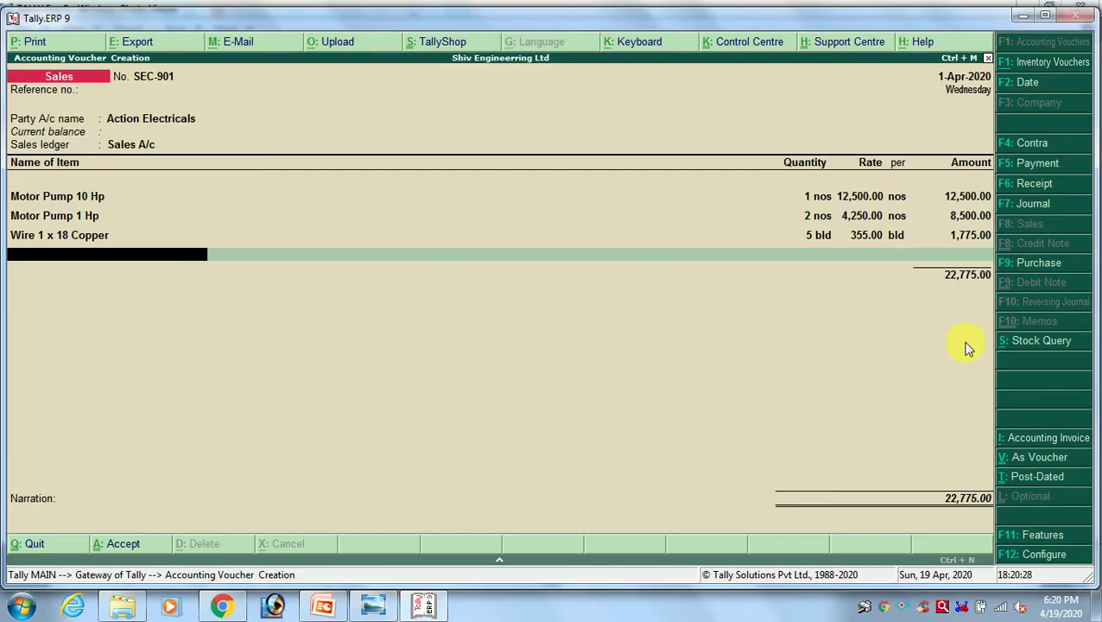
{"action": "key", "text": "Return"}
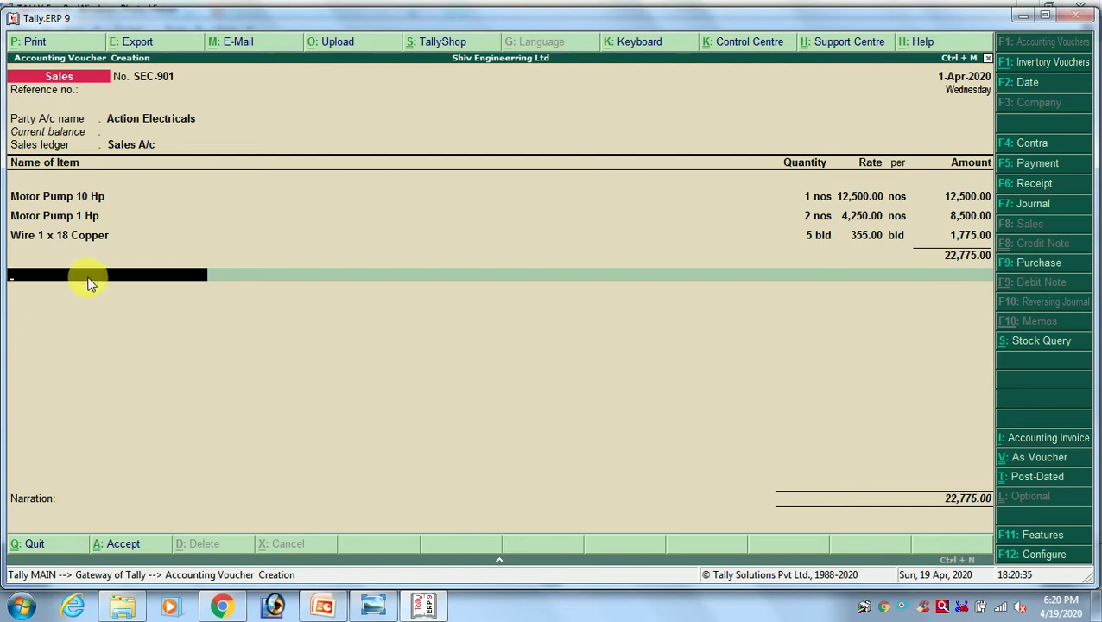
{"action": "key", "text": "Return"}
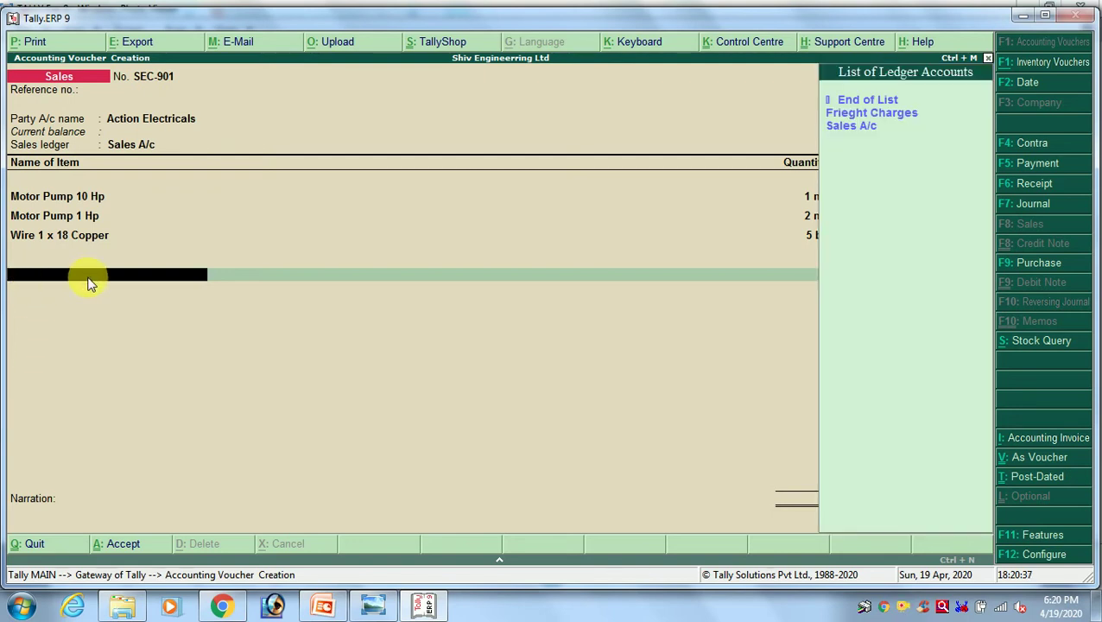
{"action": "key", "text": "Down"}
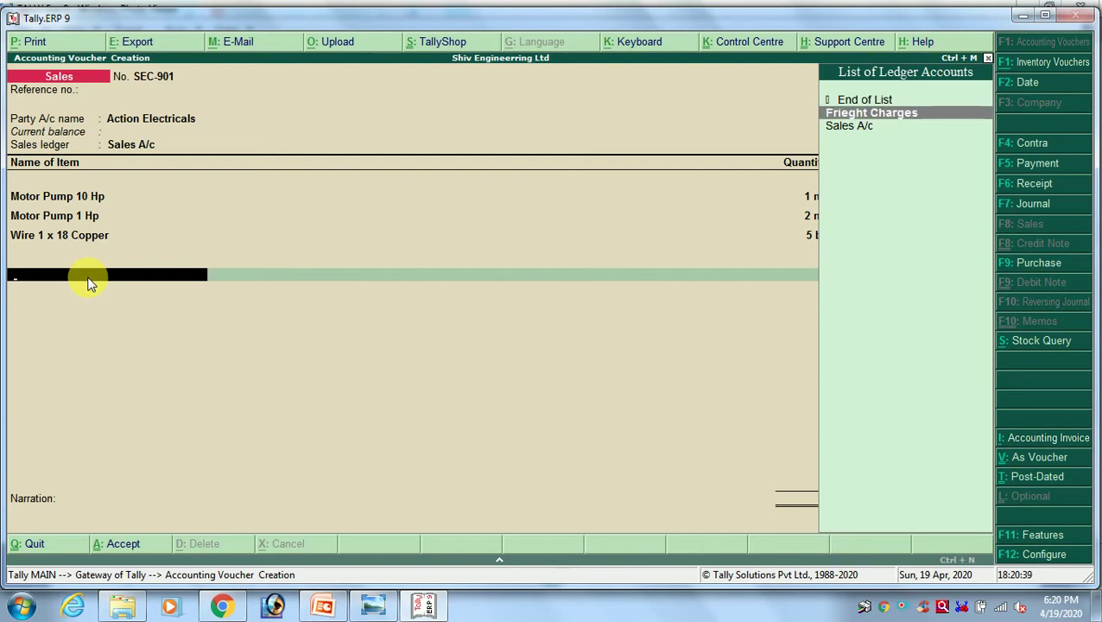
{"action": "key", "text": "Return"}
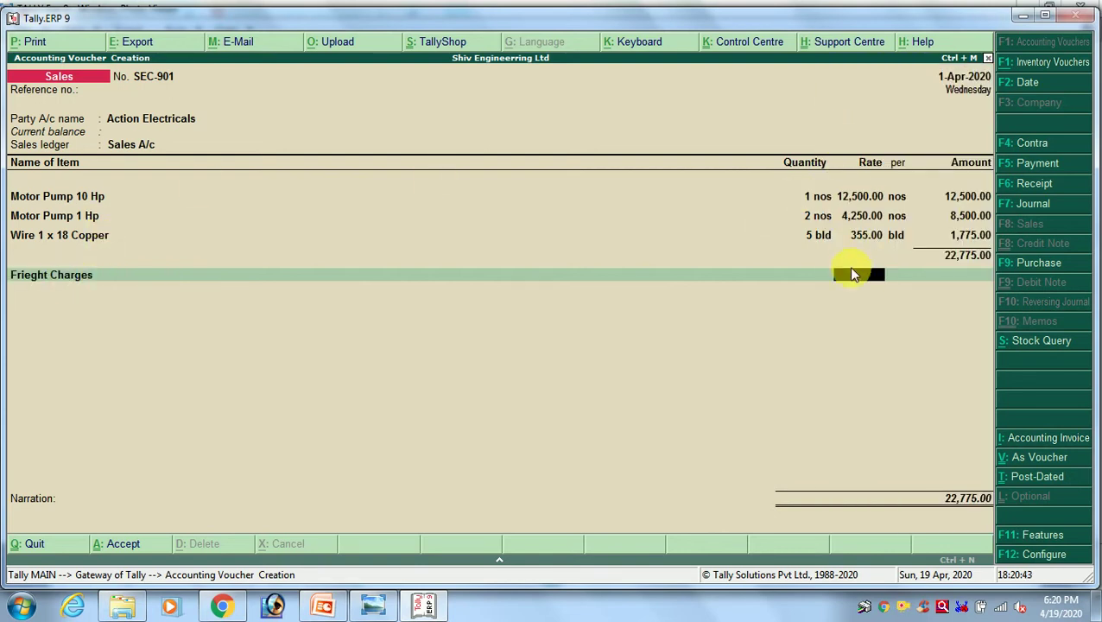
{"action": "key", "text": "alt+Tab"}
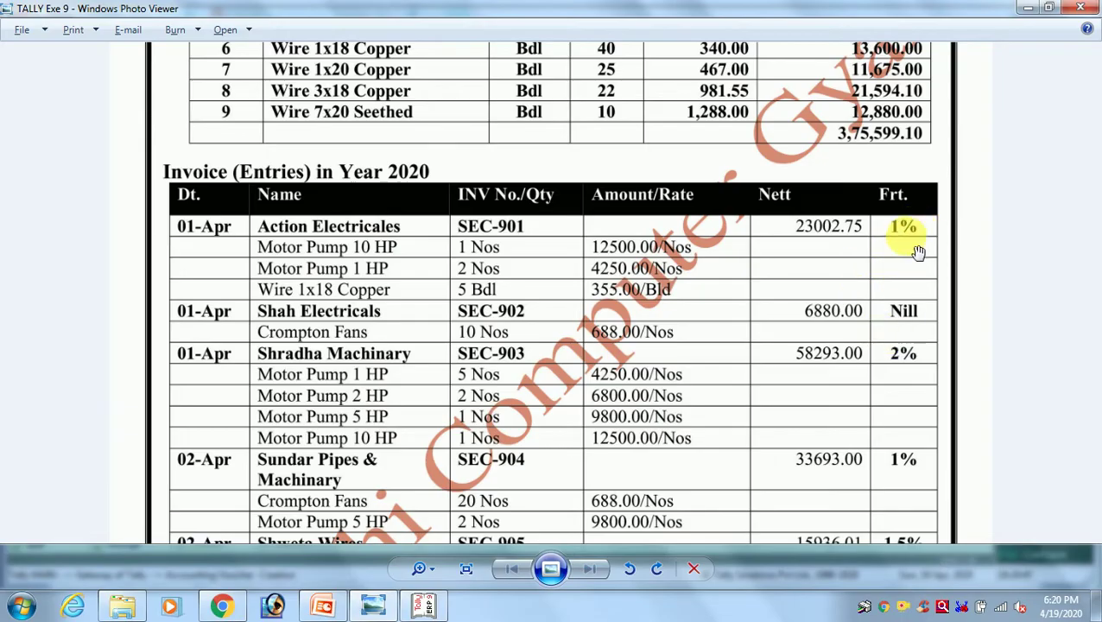
{"action": "key", "text": "alt+Tab"}
{"action": "type", "text": "1"}
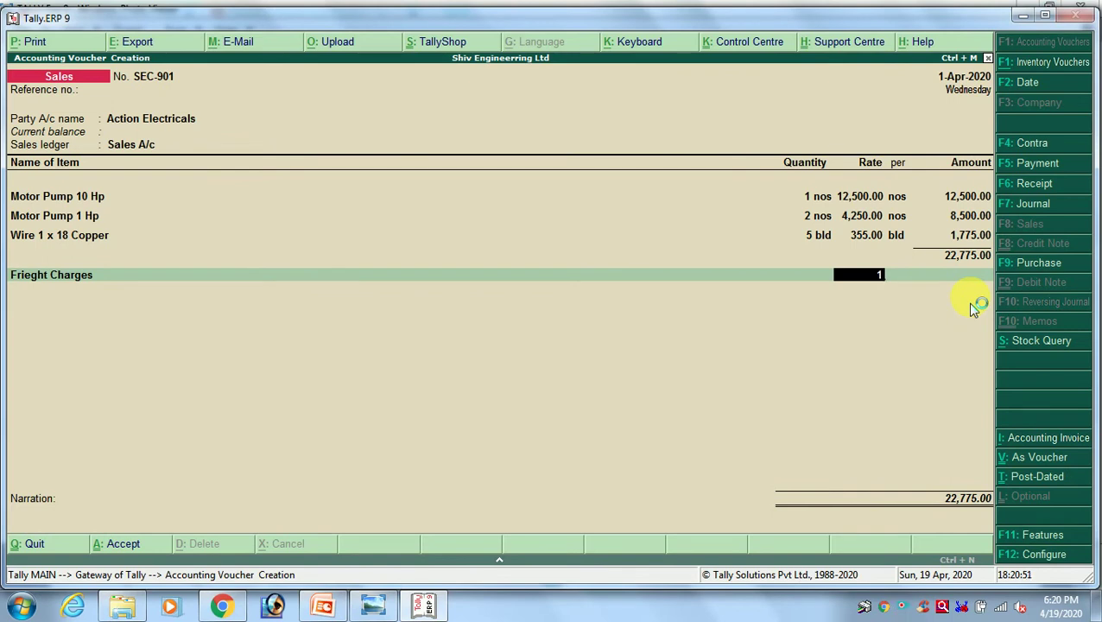
{"action": "key", "text": "Return"}
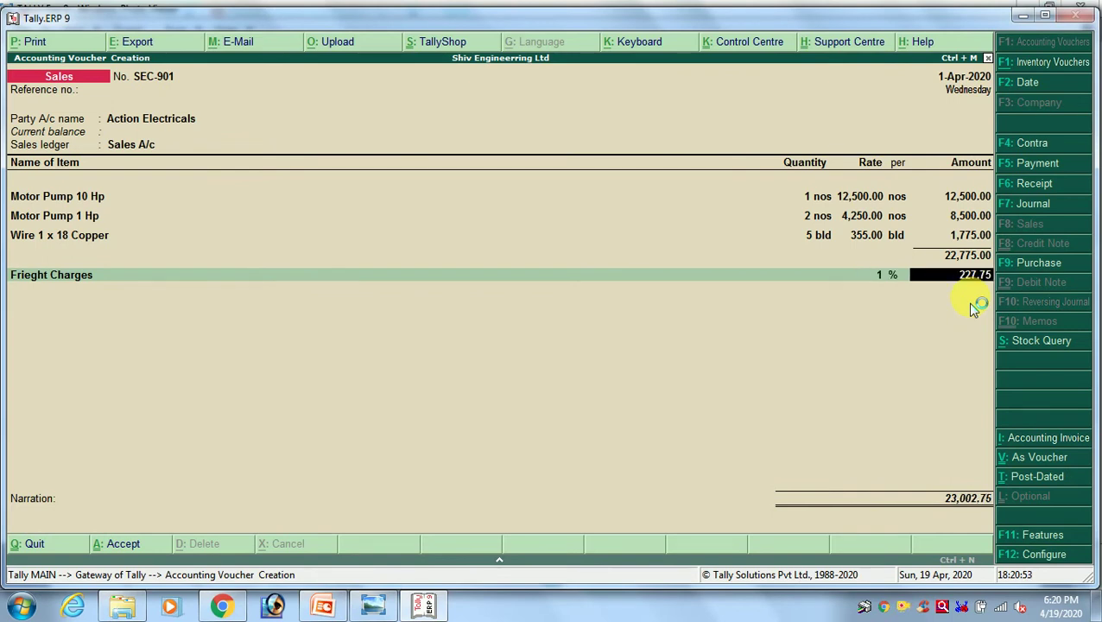
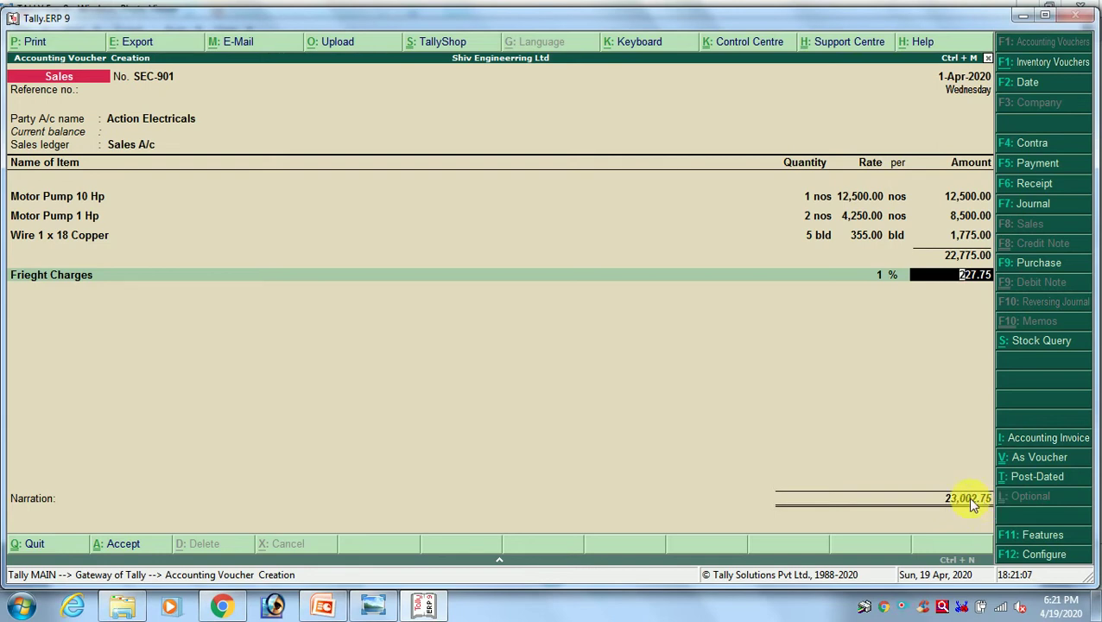
Accept the freight amount, leave the narration blank and save Sales voucher SEC-901
{"action": "key", "text": "Return"}
{"action": "key", "text": "Return"}
{"action": "key", "text": "Return"}
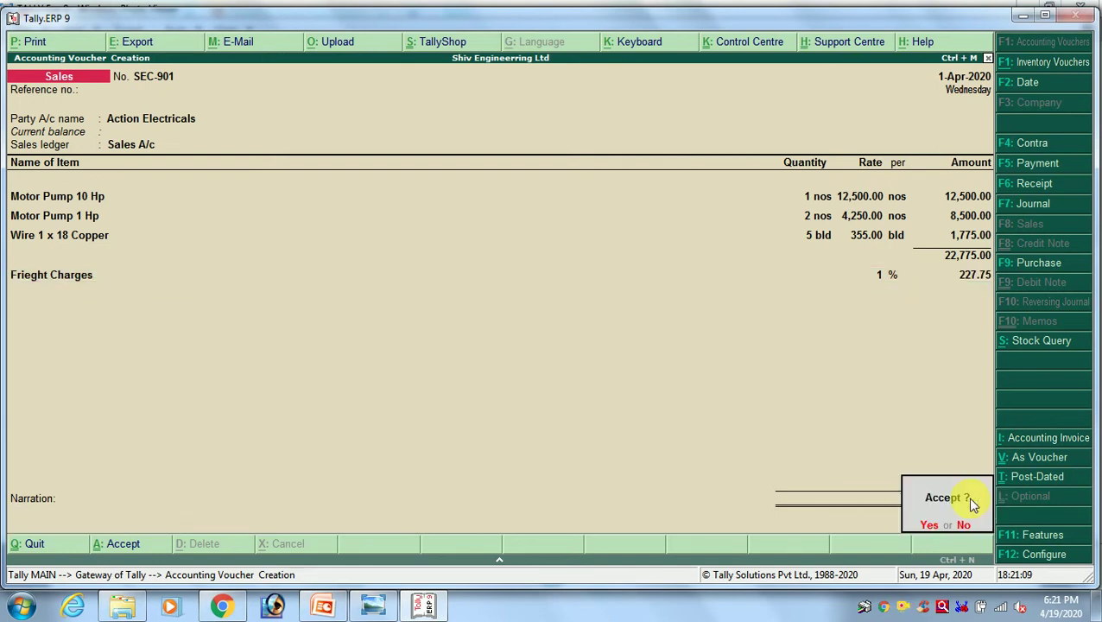
{"action": "key", "text": "Return"}
Following the exercise sheet, start voucher SEC-902 without a reference number, with Shah Electrical as party, blank despatch details and Sales A/c as sales ledger
{"action": "key", "text": "alt+Tab"}
{"action": "scroll", "coordinate": [380, 399], "scroll_direction": "up", "scroll_amount": 1}
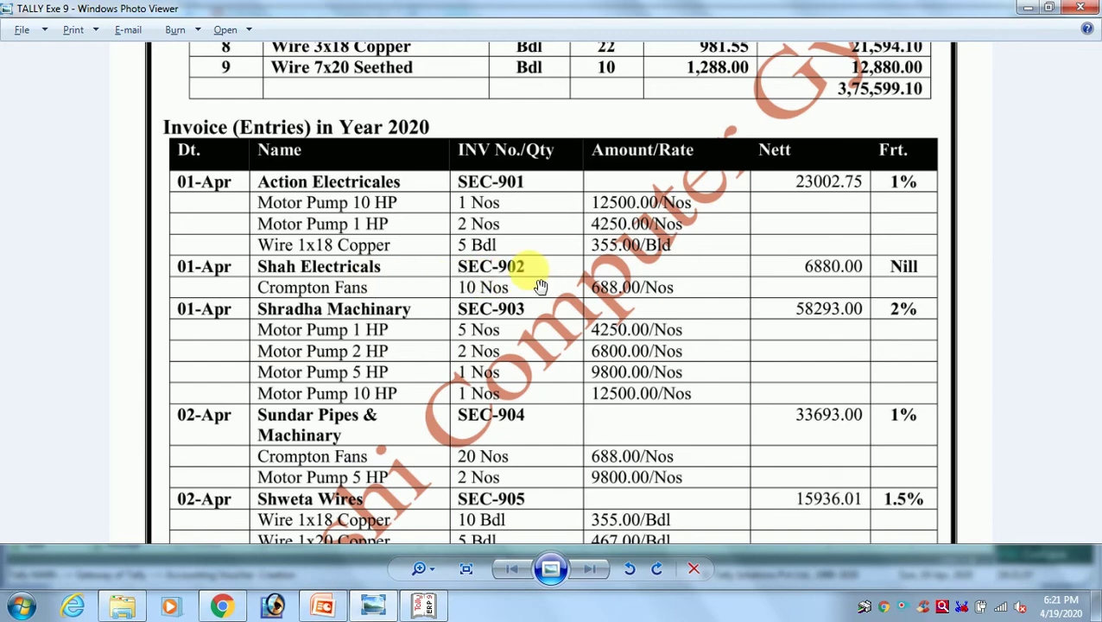
{"action": "key", "text": "alt+Tab"}
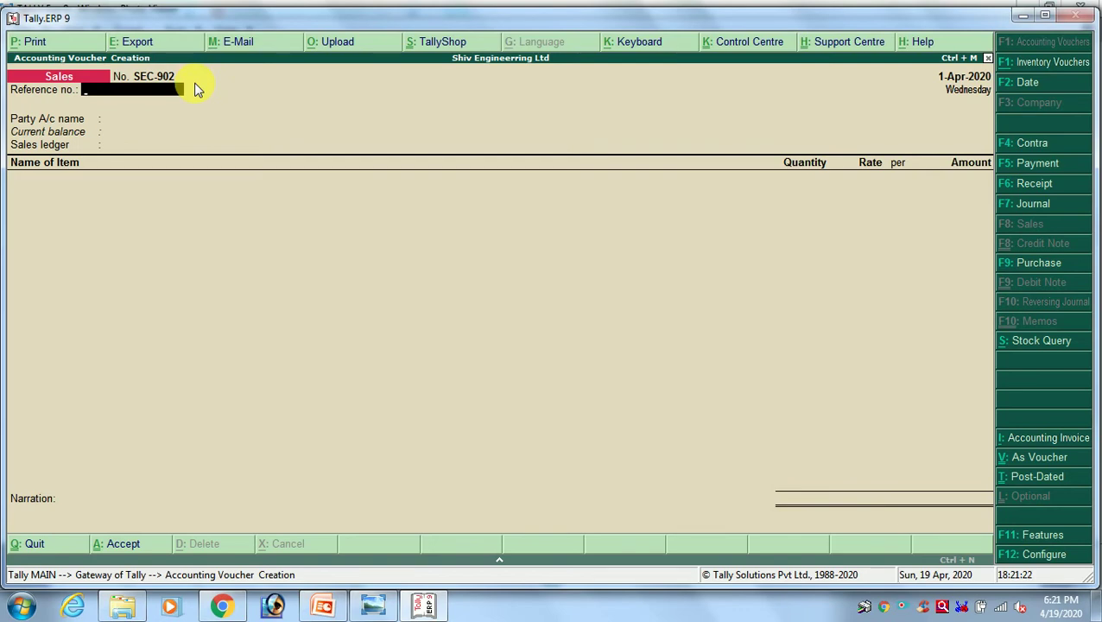
{"action": "key", "text": "alt+Tab"}
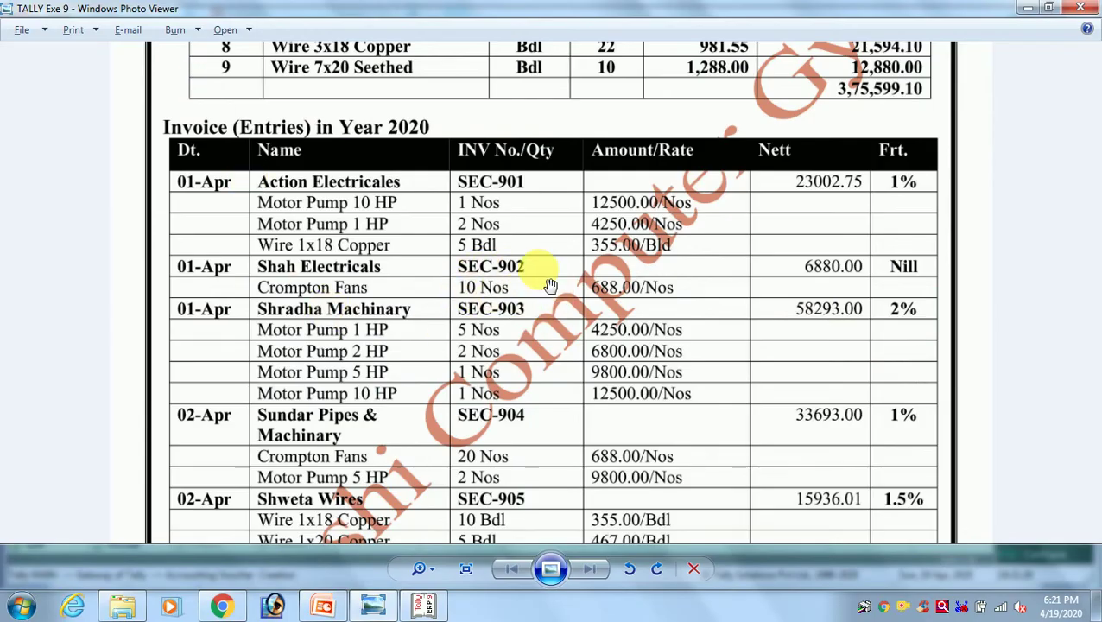
{"action": "key", "text": "alt+Tab"}
{"action": "key", "text": "Return"}
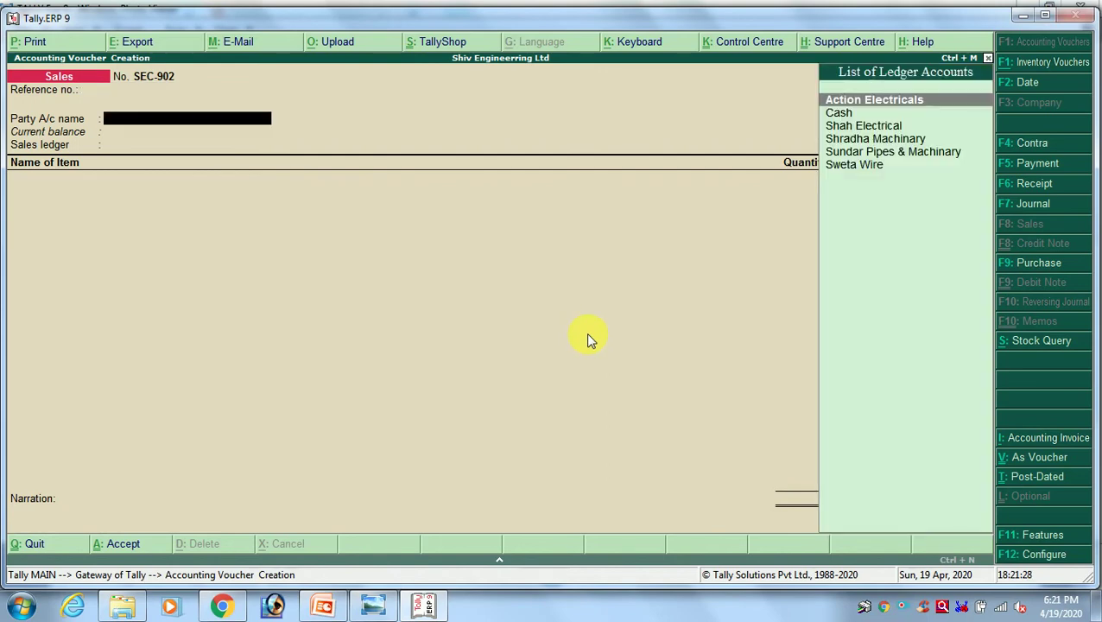
{"action": "key", "text": "alt+Tab"}
{"action": "key", "text": "alt+Tab"}
{"action": "type", "text": "SH"}
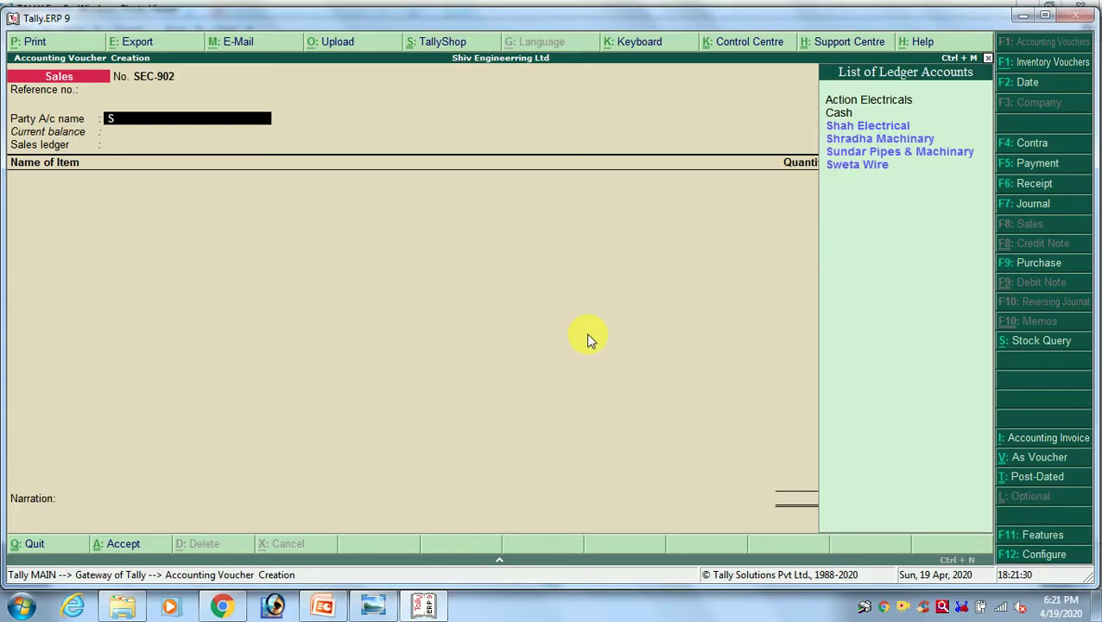
{"action": "key", "text": "Return"}
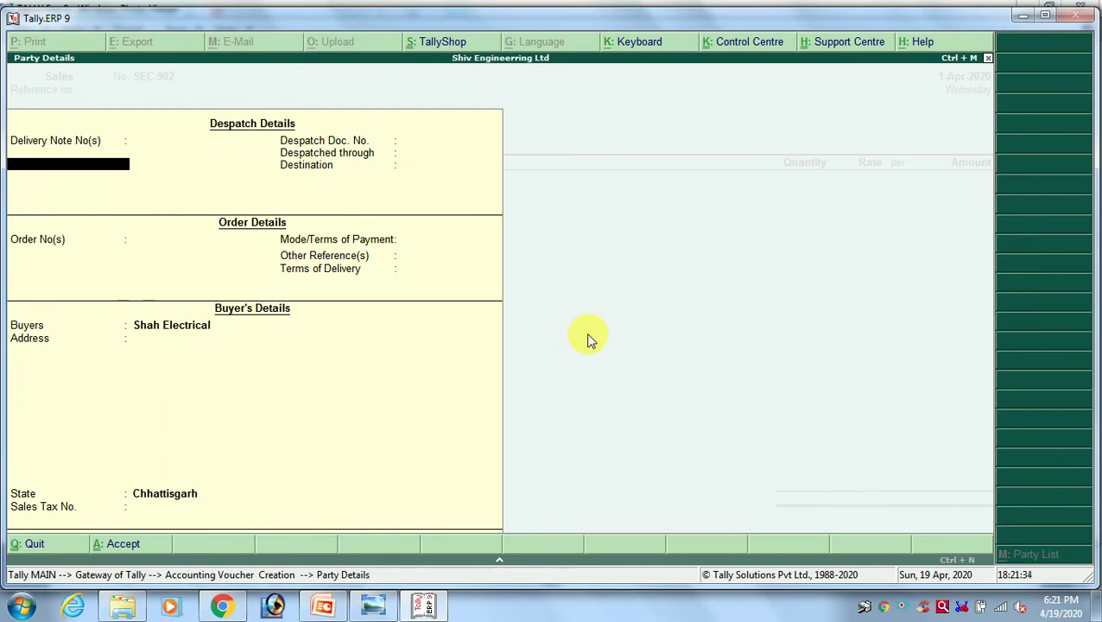
{"action": "key", "text": "ctrl+a"}
{"action": "key", "text": "Return"}
Look up the item of invoice SEC-902 on the exercise sheet and select Crompton Fan in the voucher
{"action": "key", "text": "alt+Tab"}
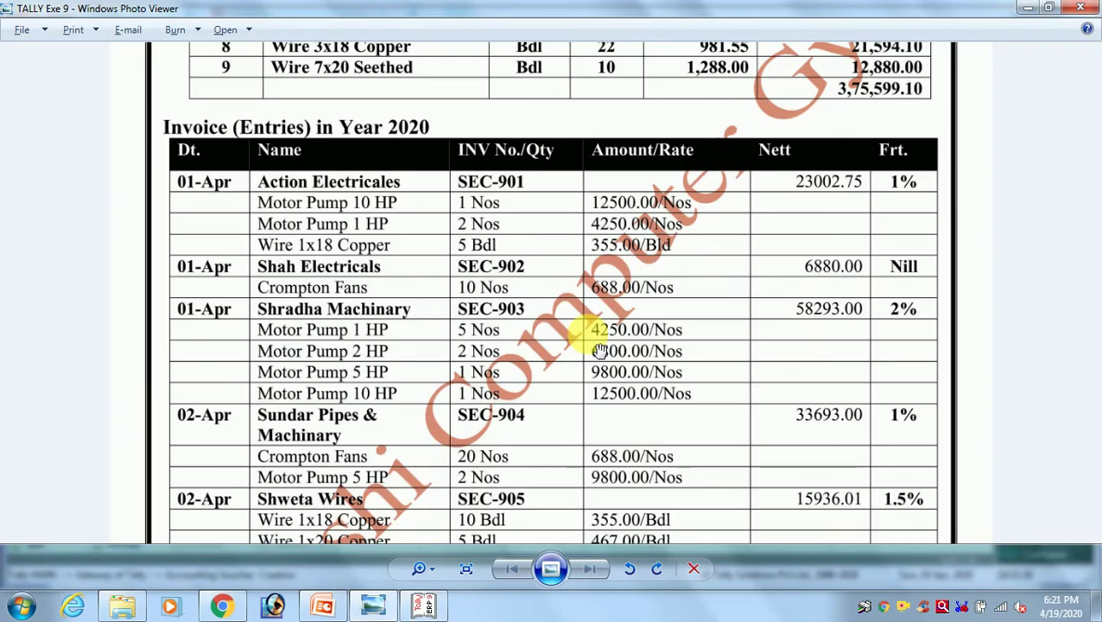
{"action": "key", "text": "alt+Tab"}
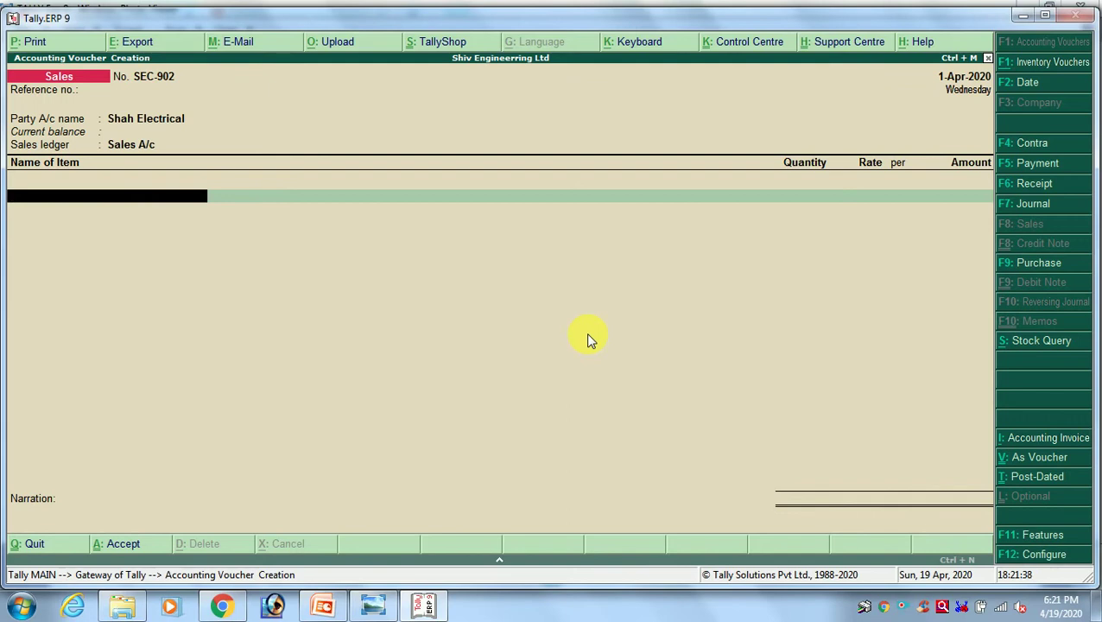
{"action": "type", "text": "CRO"}
{"action": "key", "text": "Return"}
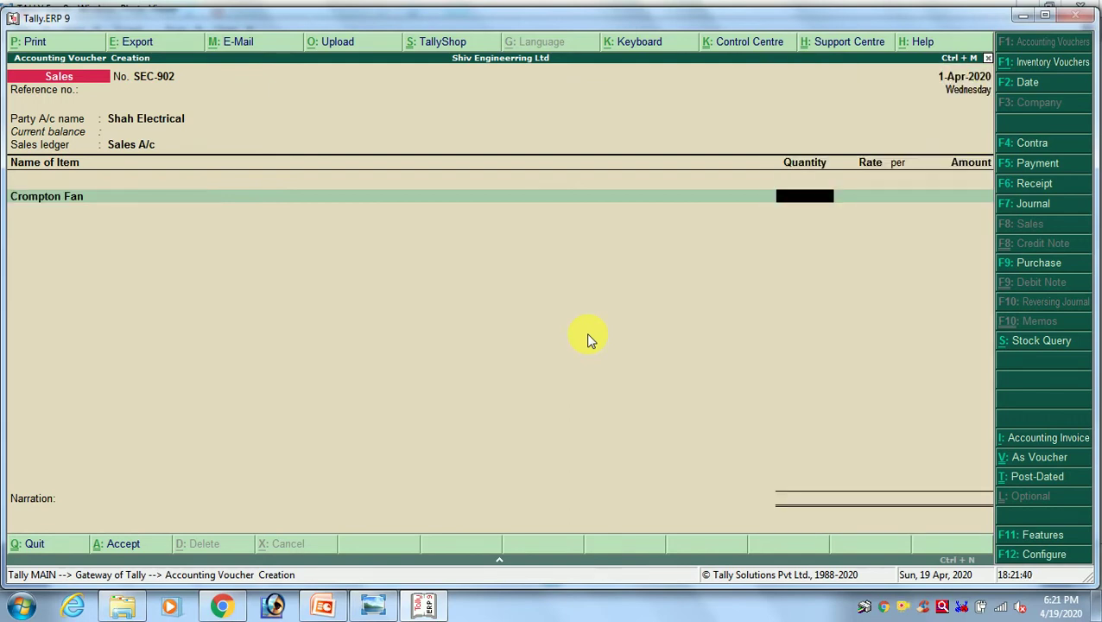
Following the exercise sheet, enter quantity 10 nos and rate 688 for Crompton Fan in voucher SEC-902
{"action": "key", "text": "alt+Tab"}
{"action": "key", "text": "alt+Tab"}
{"action": "type", "text": "10"}
{"action": "key", "text": "Return"}
{"action": "key", "text": "alt+Tab"}
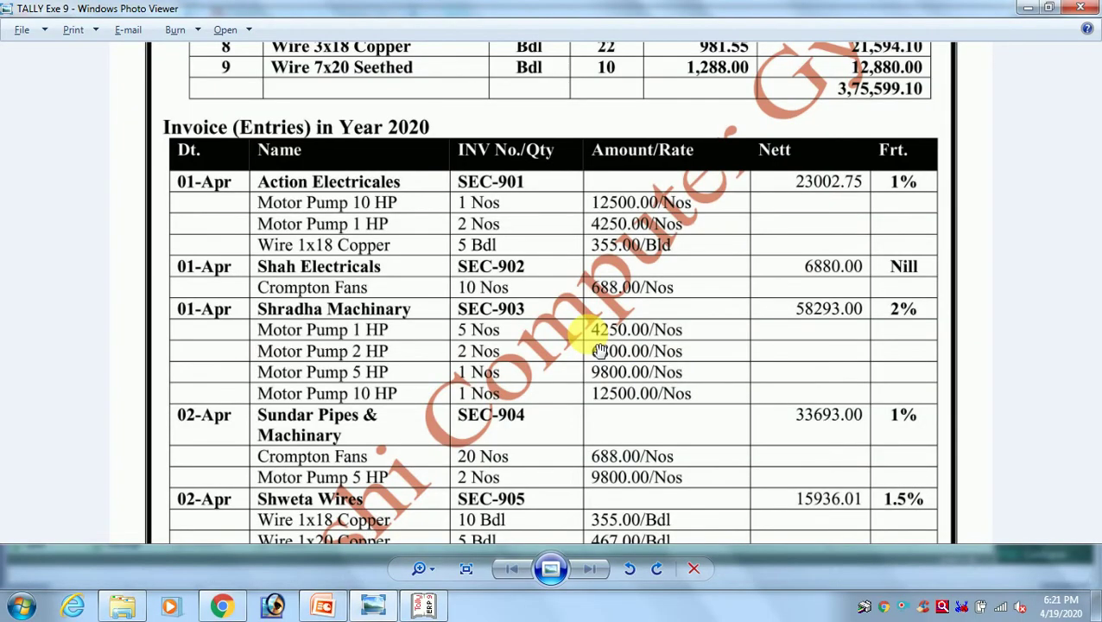
{"action": "key", "text": "alt+Tab"}
{"action": "type", "text": "688"}
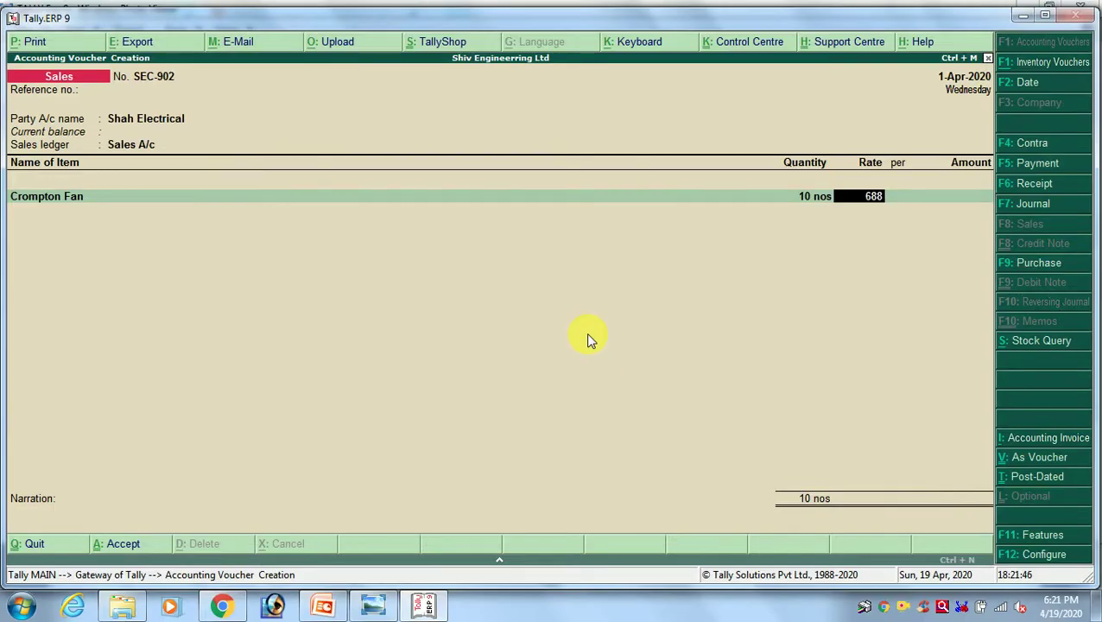
{"action": "key", "text": "Return"}
{"action": "key", "text": "Return"}
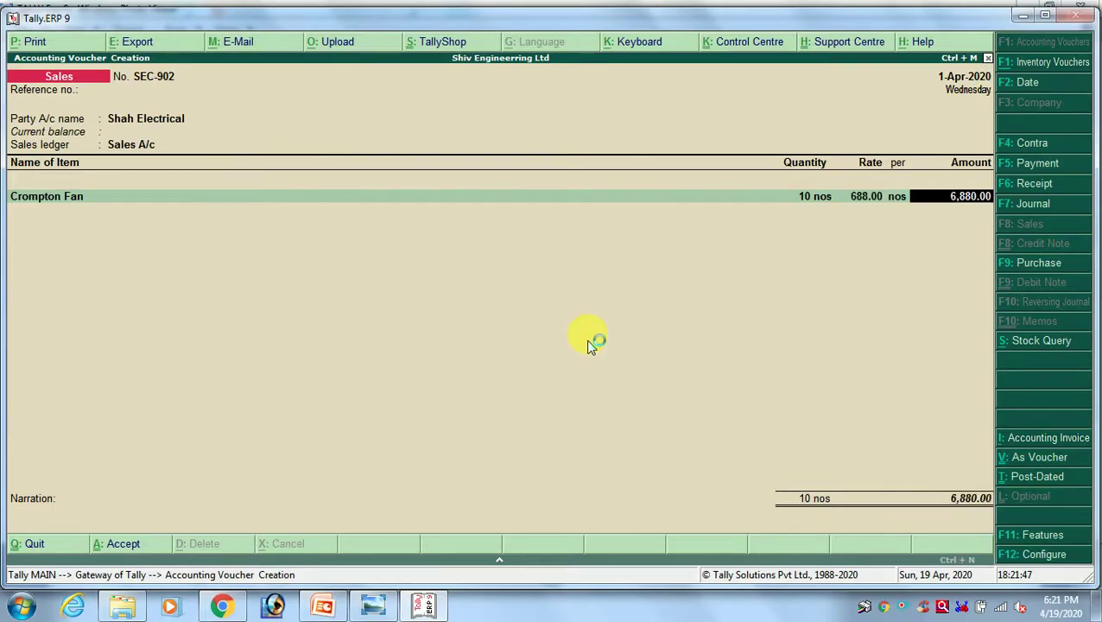
Check the sheet's freight entry for SEC-902, then accept the item amount and save the voucher without freight or narration
{"action": "key", "text": "alt+Tab"}
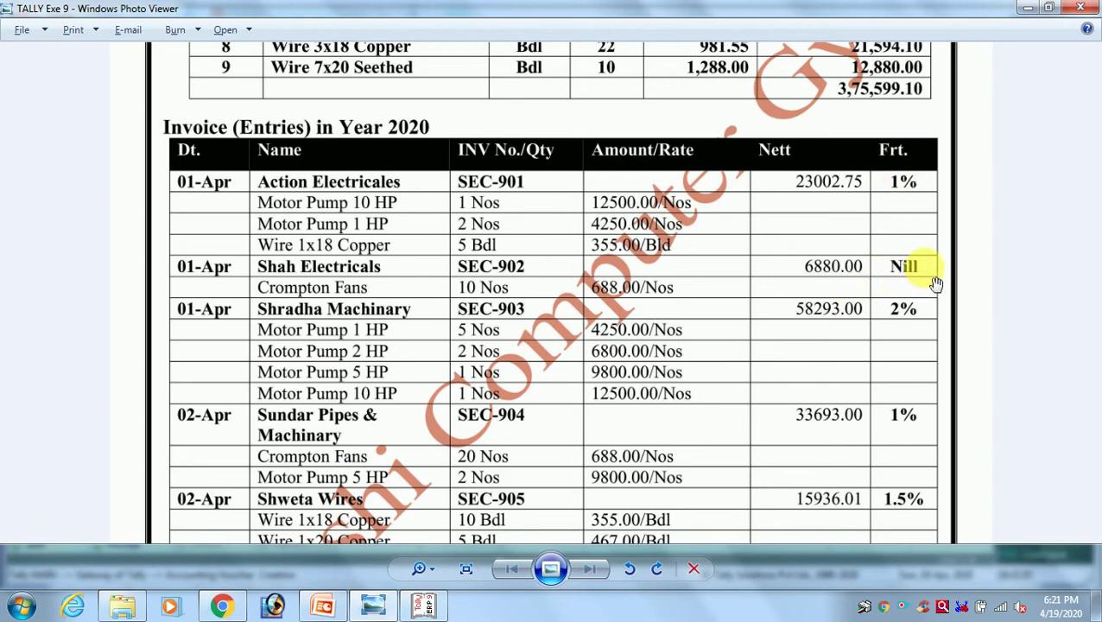
{"action": "key", "text": "alt+Tab"}
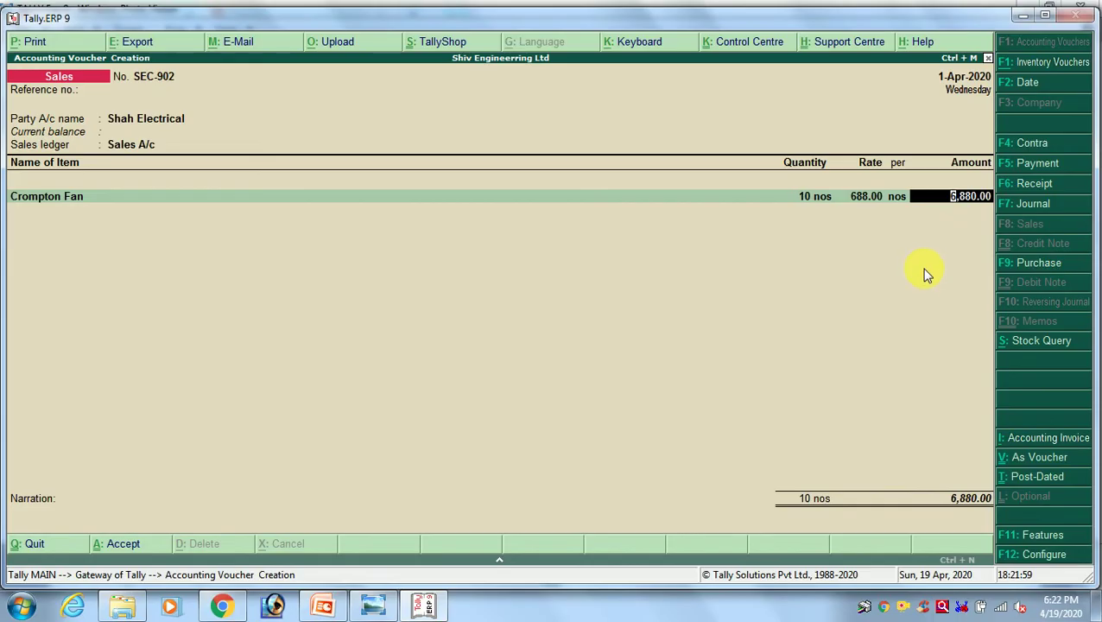
{"action": "key", "text": "Return"}
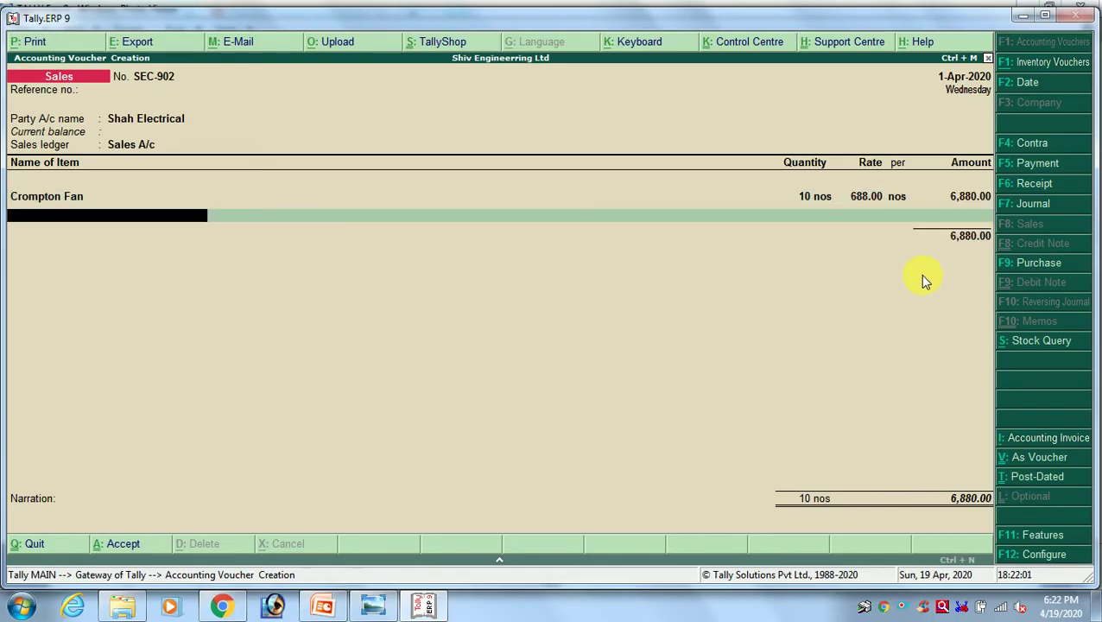
{"action": "key", "text": "Return"}
{"action": "key", "text": "Return"}
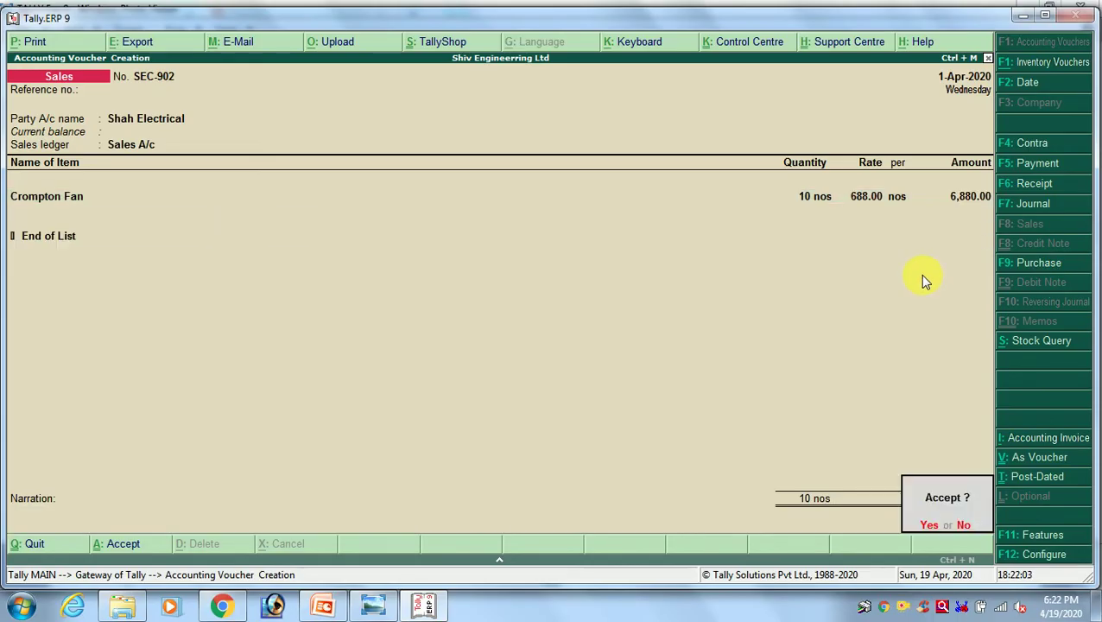
{"action": "key", "text": "Return"}
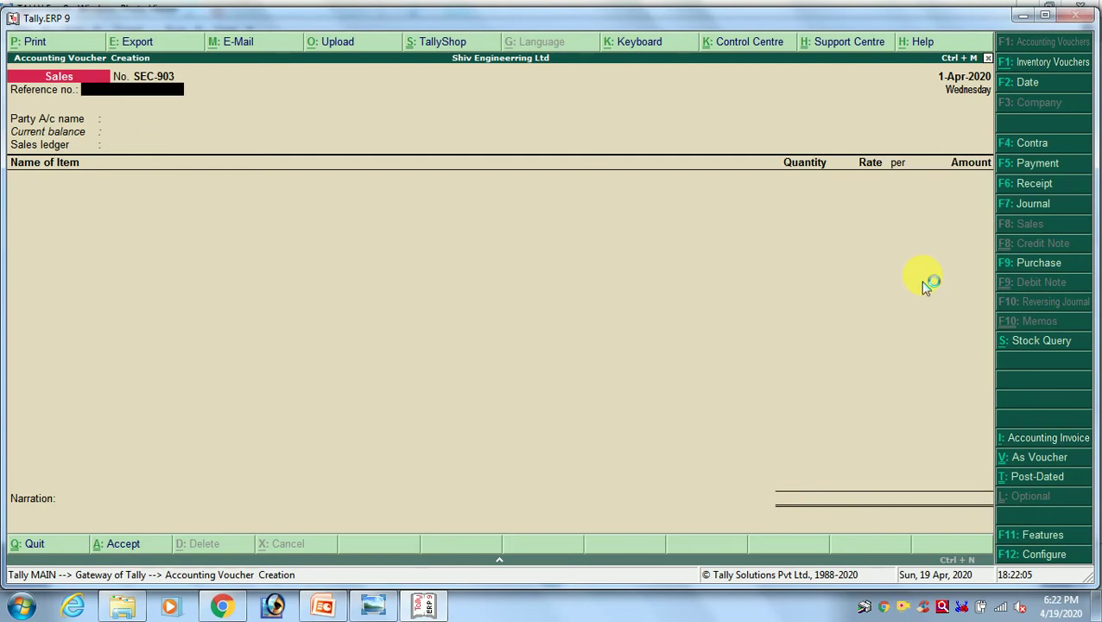
Start voucher SEC-903 without a reference number, with Shradha Machinary as party, blank despatch details and Sales A/c as sales ledger
{"action": "key", "text": "alt+Tab"}
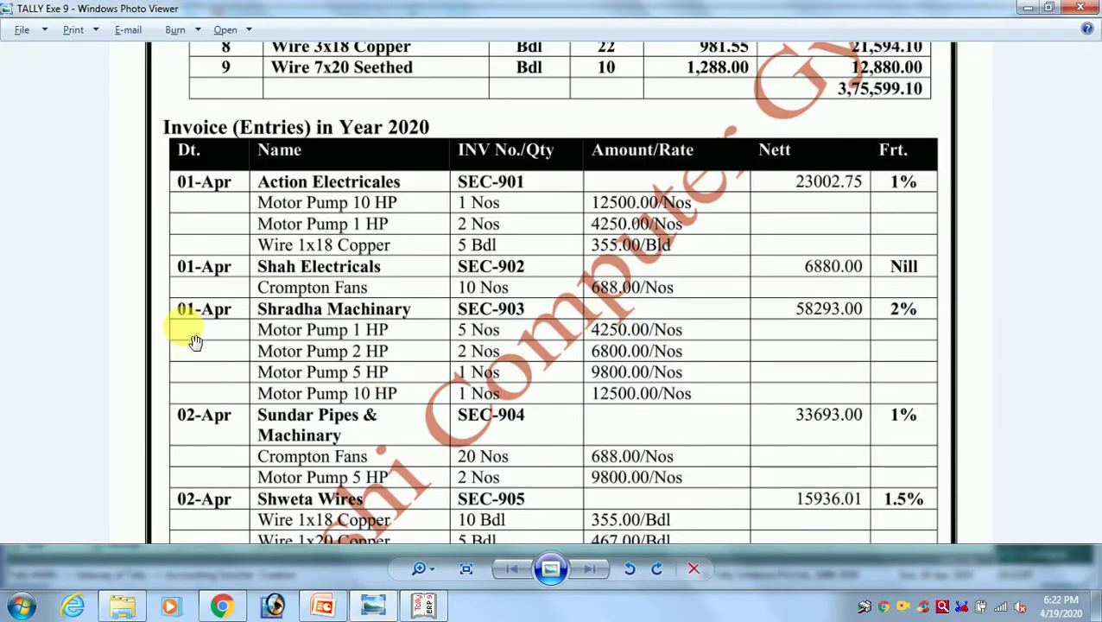
{"action": "key", "text": "alt+Tab"}
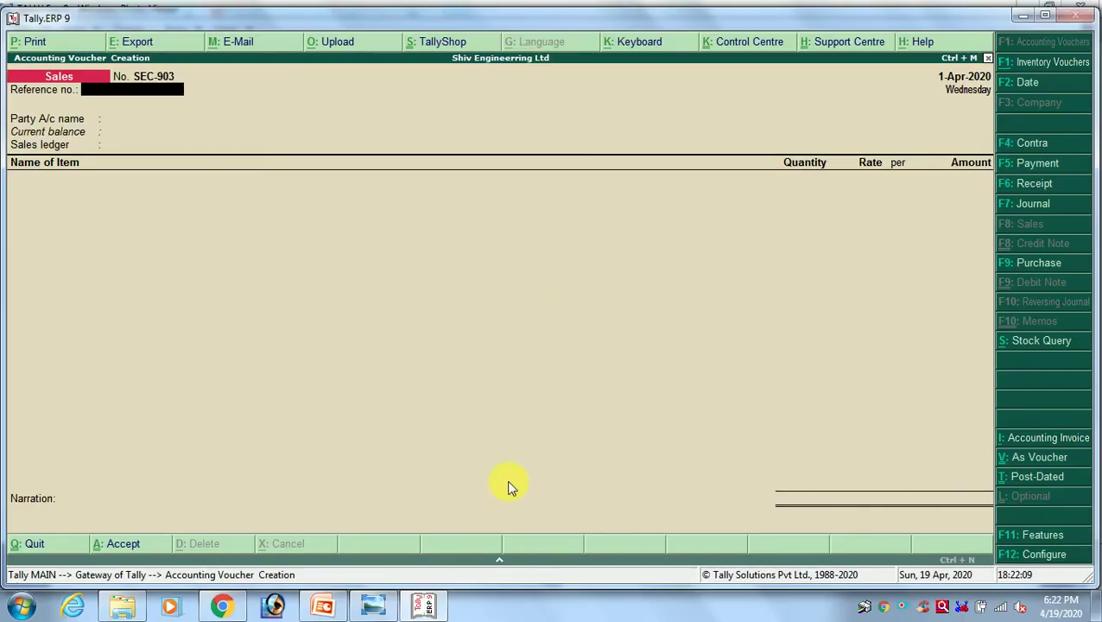
{"action": "key", "text": "Return"}
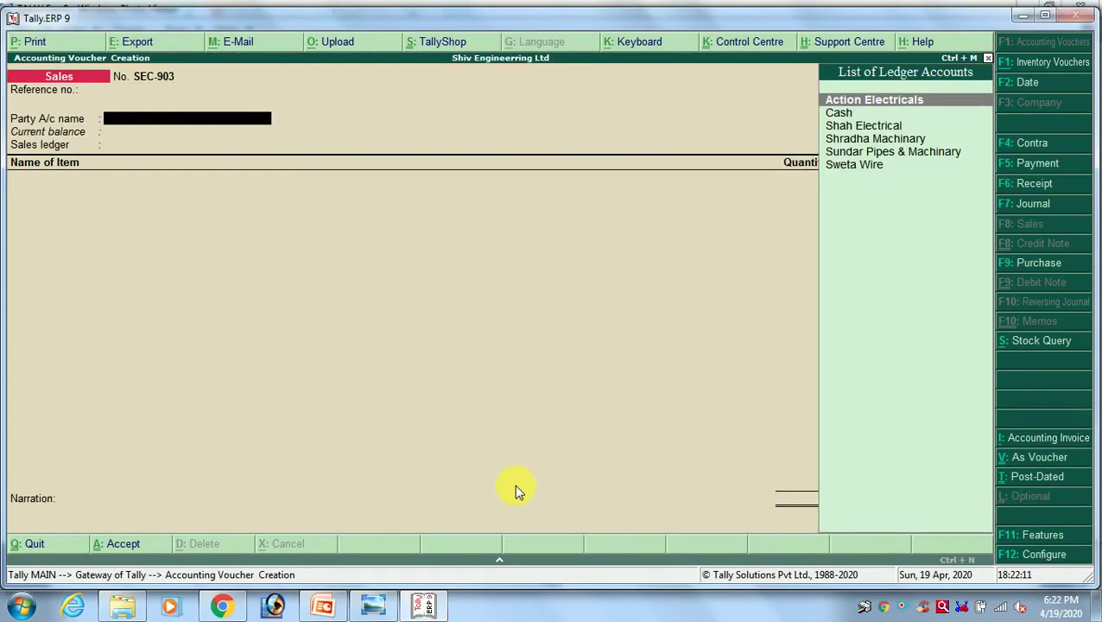
{"action": "type", "text": "SHR"}
{"action": "key", "text": "Return"}
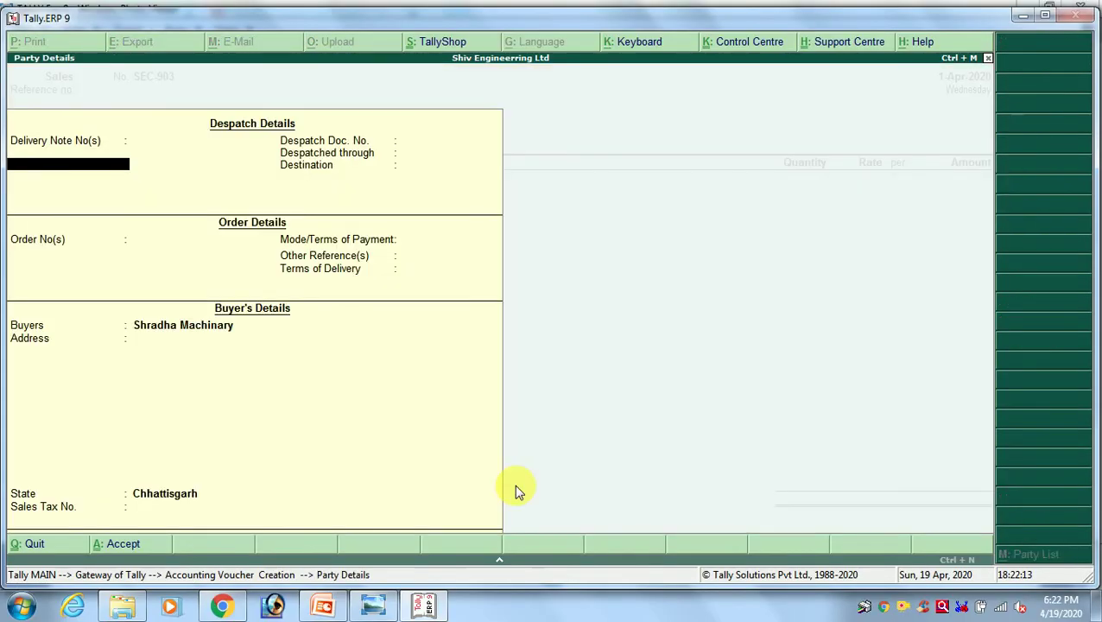
{"action": "key", "text": "ctrl+a"}
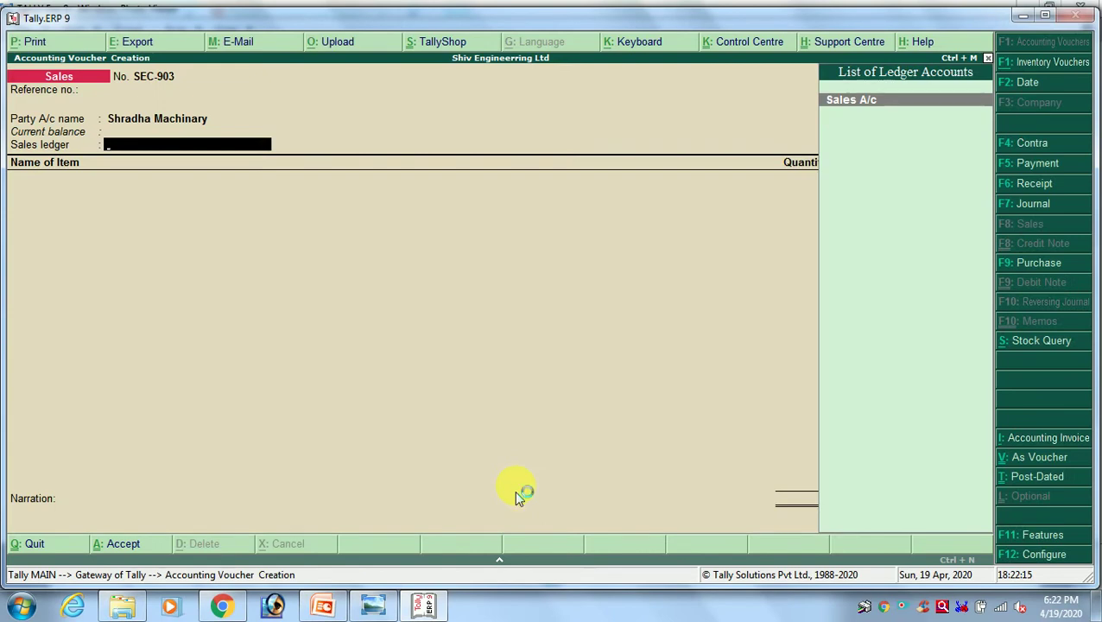
{"action": "key", "text": "Return"}
Look up the first item of invoice SEC-903 on the exercise sheet and select Motor Pump 1 Hp in the voucher
{"action": "key", "text": "alt+Tab"}
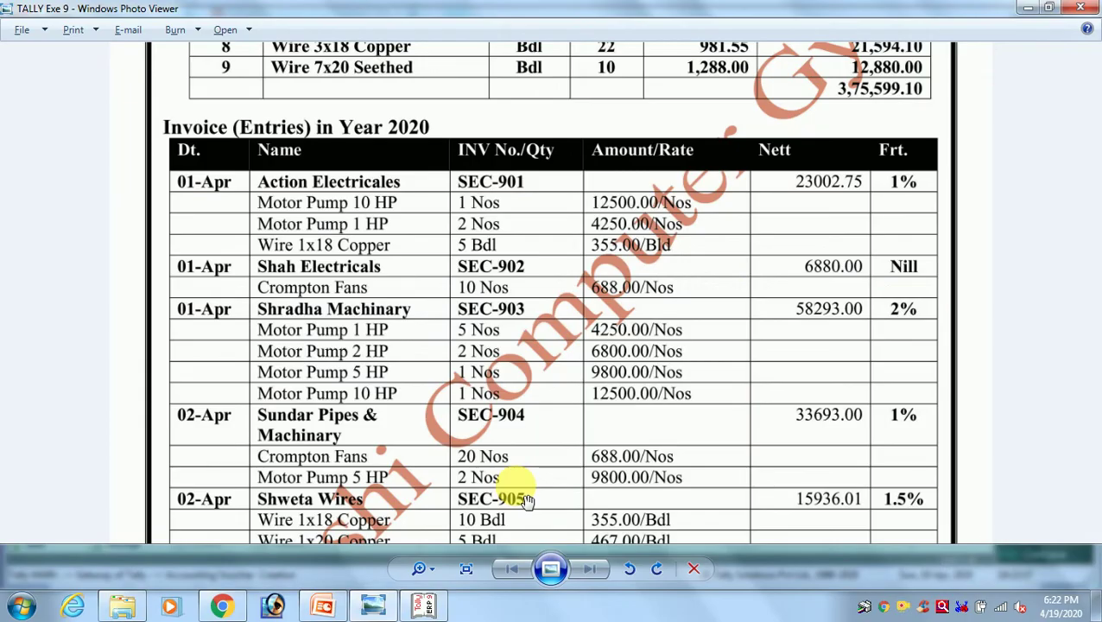
{"action": "key", "text": "alt+Tab"}
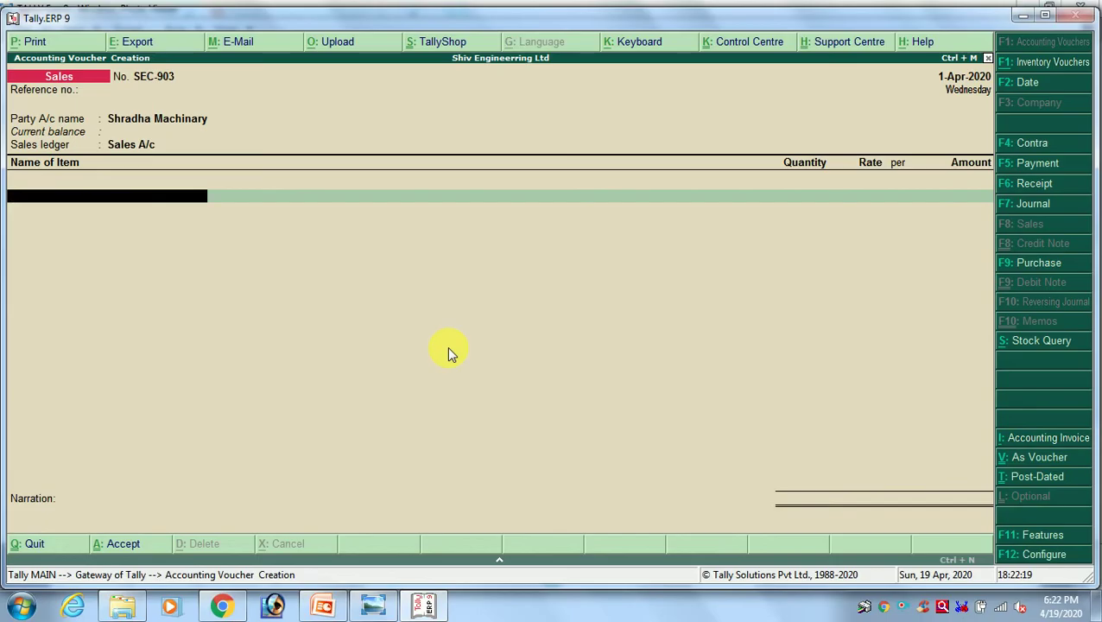
{"action": "type", "text": "MO"}
{"action": "key", "text": "Down"}
{"action": "key", "text": "Return"}
Enter quantity 5 nos for Motor Pump 1 Hp and accept the rate of 4,250 after checking it against the sheet
{"action": "key", "text": "alt+Tab"}
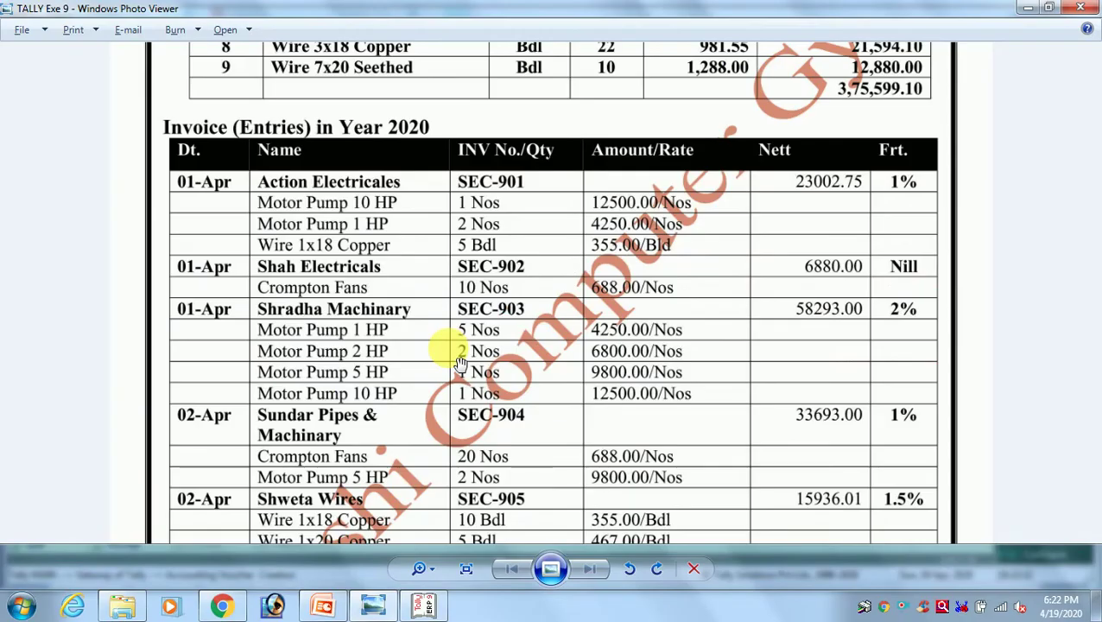
{"action": "key", "text": "alt+Tab"}
{"action": "type", "text": "5"}
{"action": "key", "text": "Return"}
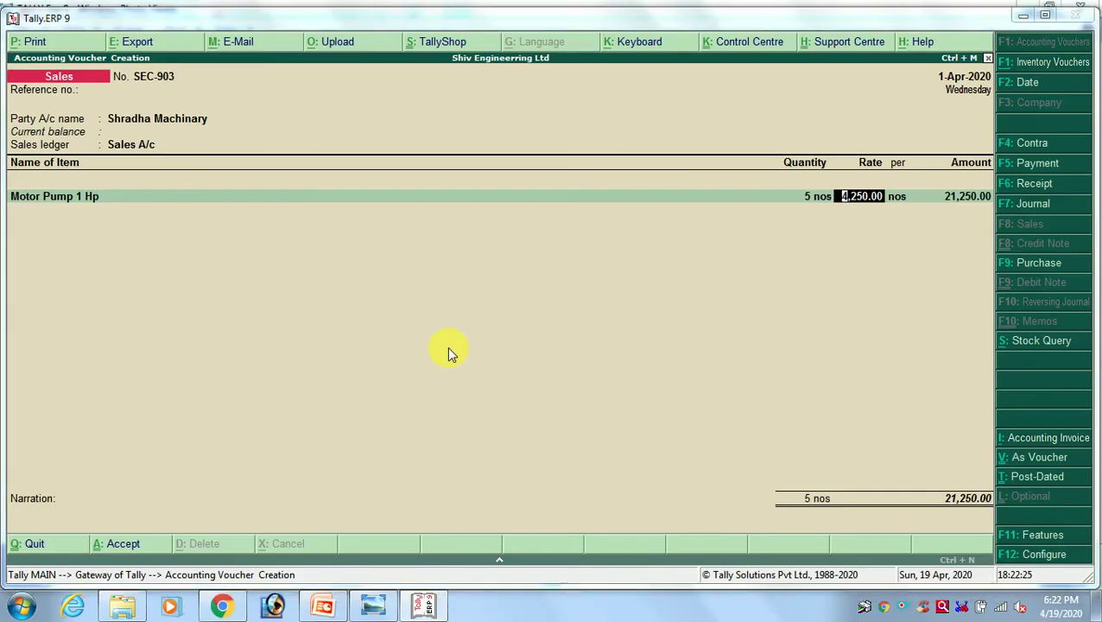
{"action": "key", "text": "alt+Tab"}
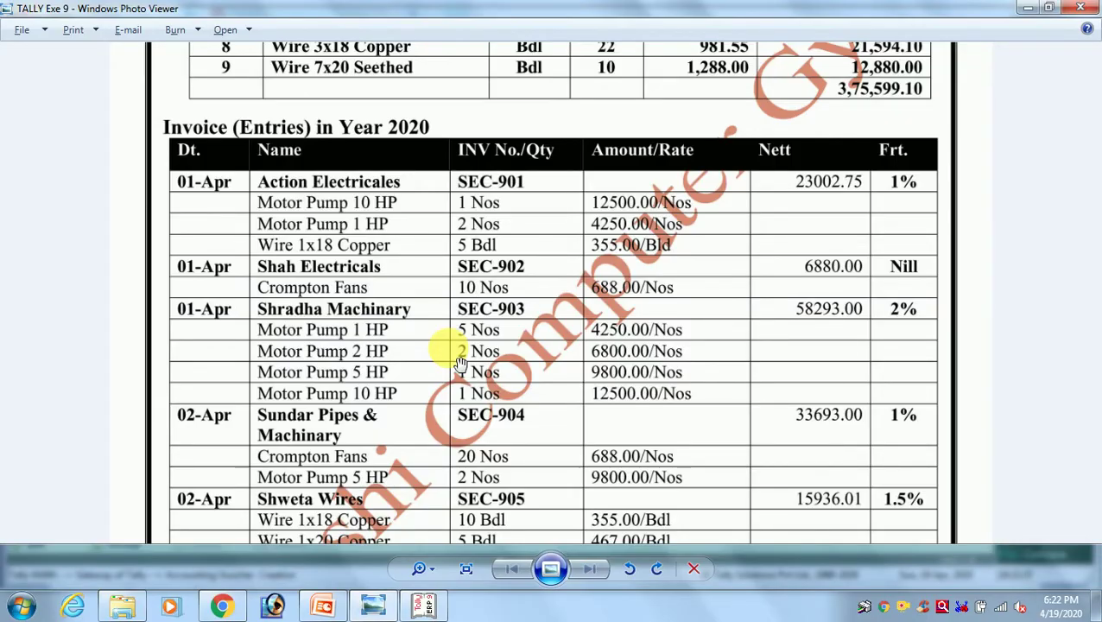
{"action": "key", "text": "alt+Tab"}
{"action": "key", "text": "Return"}
{"action": "key", "text": "Return"}
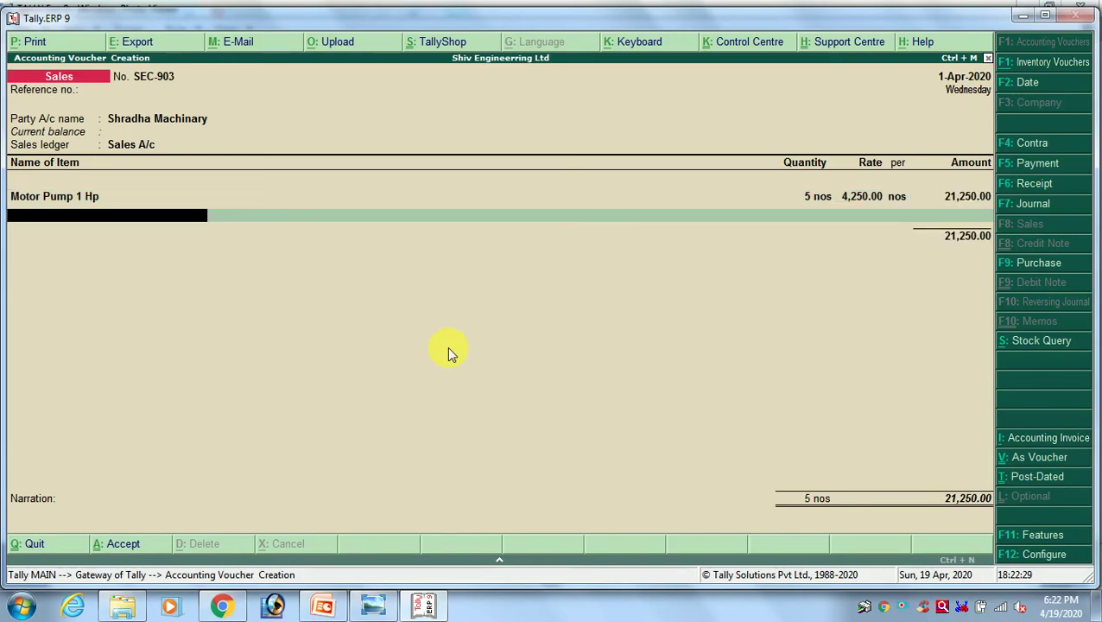
Look up the second item of invoice SEC-903 on the exercise sheet and select Motor Pump 2hp in the voucher
{"action": "key", "text": "alt+Tab"}
{"action": "key", "text": "alt+Tab"}
{"action": "type", "text": "MOT"}
{"action": "key", "text": "Down"}
{"action": "key", "text": "Down"}
{"action": "key", "text": "Down"}
{"action": "key", "text": "Up"}
{"action": "key", "text": "Return"}
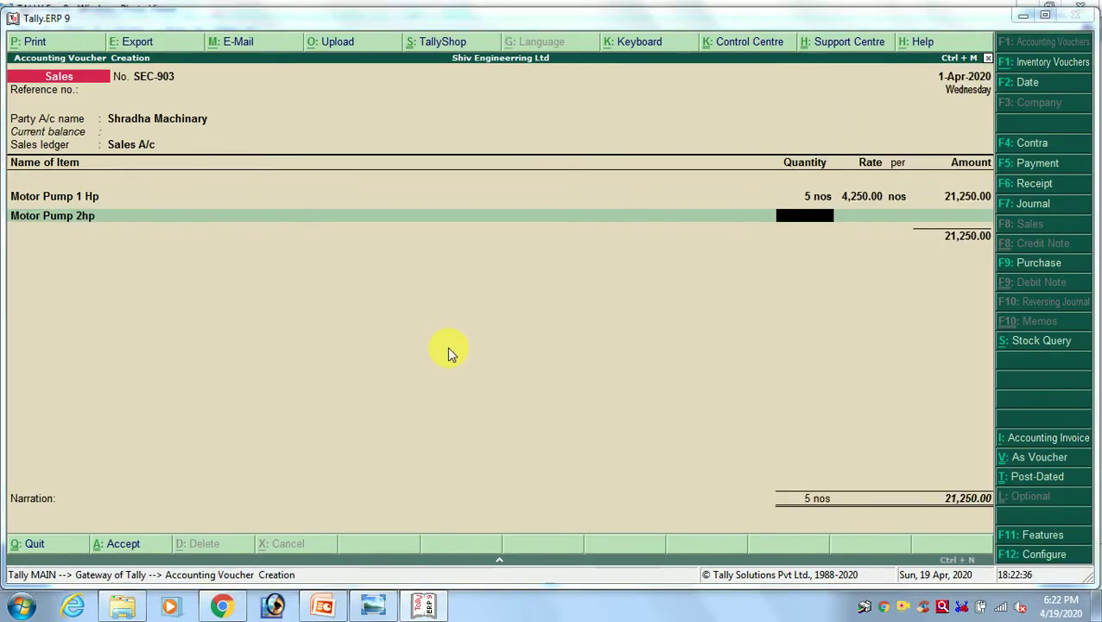
Following the exercise sheet, enter quantity 2 nos and rate 6800 for Motor Pump 2hp and accept the line amount
{"action": "key", "text": "alt+Tab"}
{"action": "key", "text": "alt+Tab"}
{"action": "type", "text": "2"}
{"action": "key", "text": "Return"}
{"action": "key", "text": "alt+Tab"}
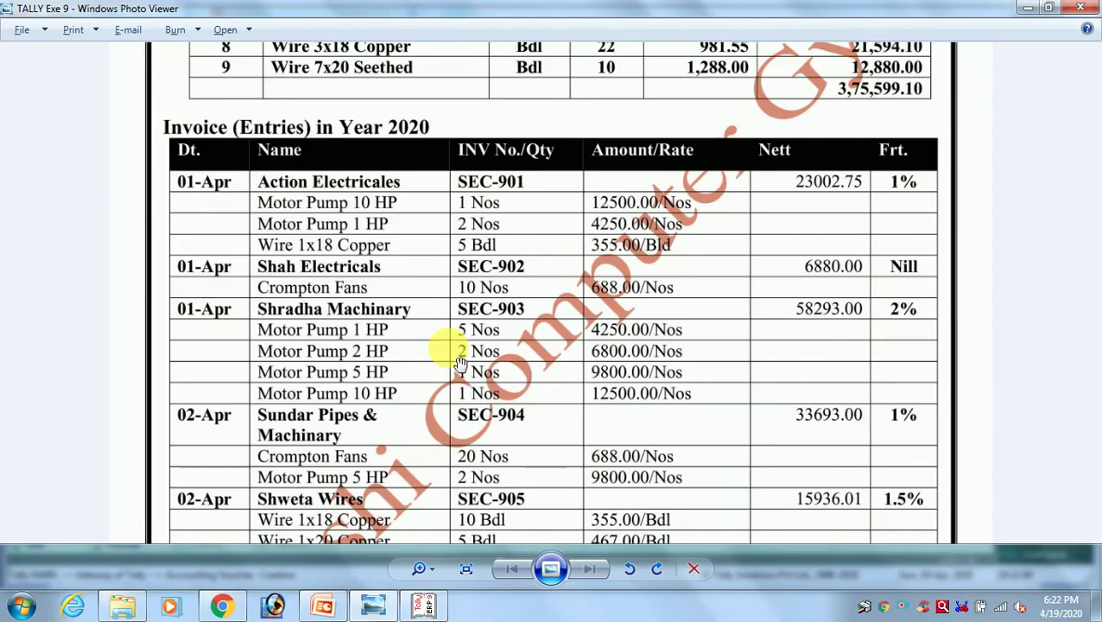
{"action": "key", "text": "alt+Tab"}
{"action": "type", "text": "6800"}
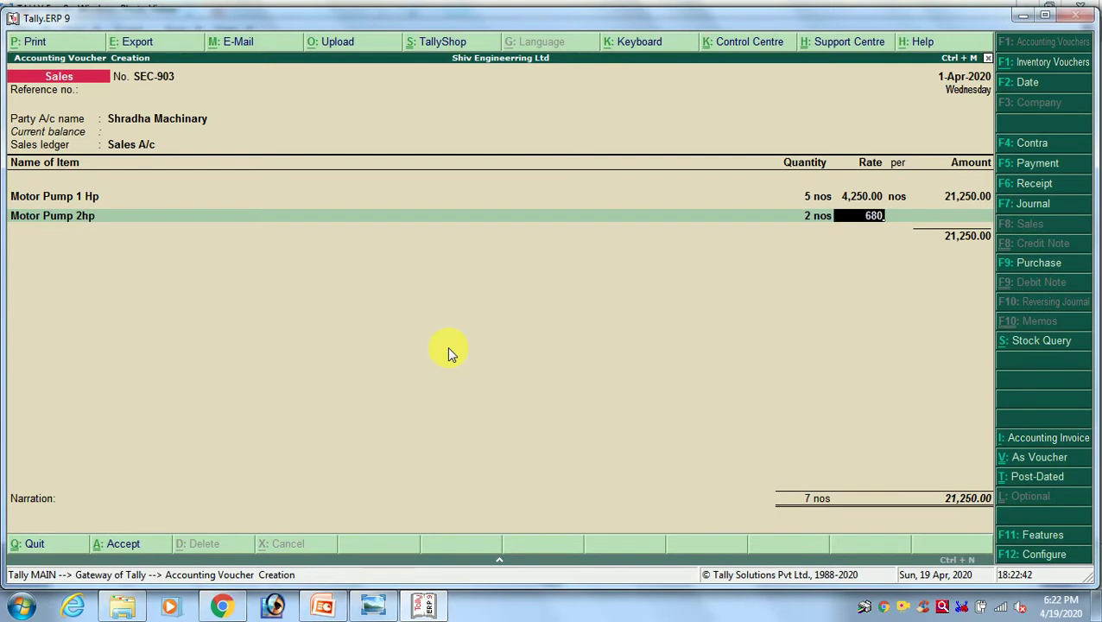
{"action": "key", "text": "Return"}
{"action": "key", "text": "Return"}
Look up the third item of invoice SEC-903 on the exercise sheet and select Motor Pump 5 Hp in the voucher
{"action": "key", "text": "alt+Tab"}
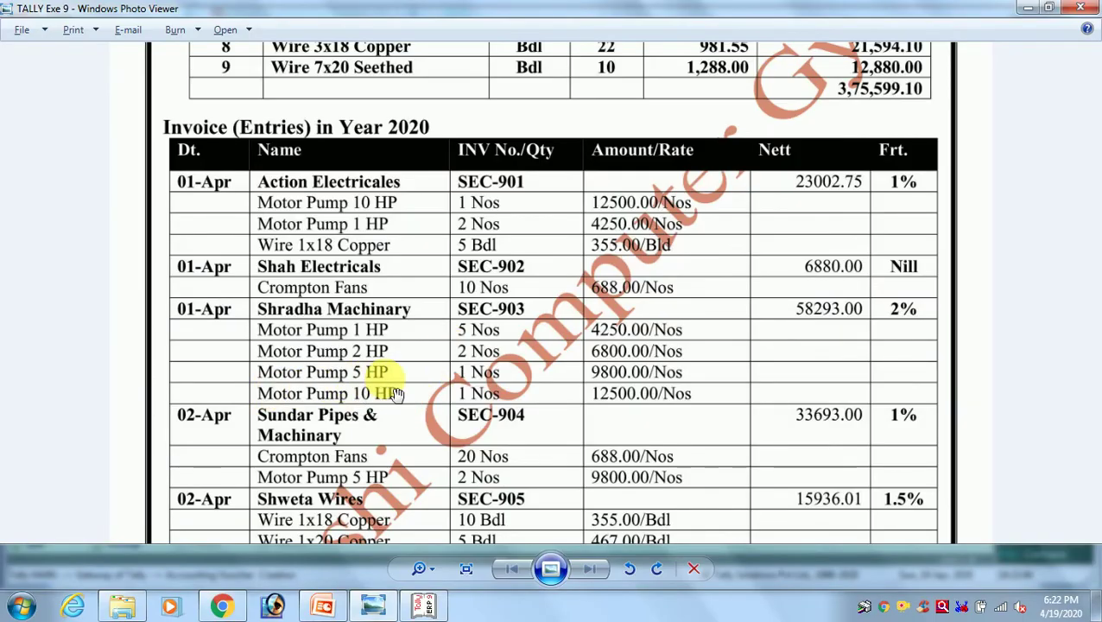
{"action": "key", "text": "alt+Tab"}
{"action": "type", "text": "5"}
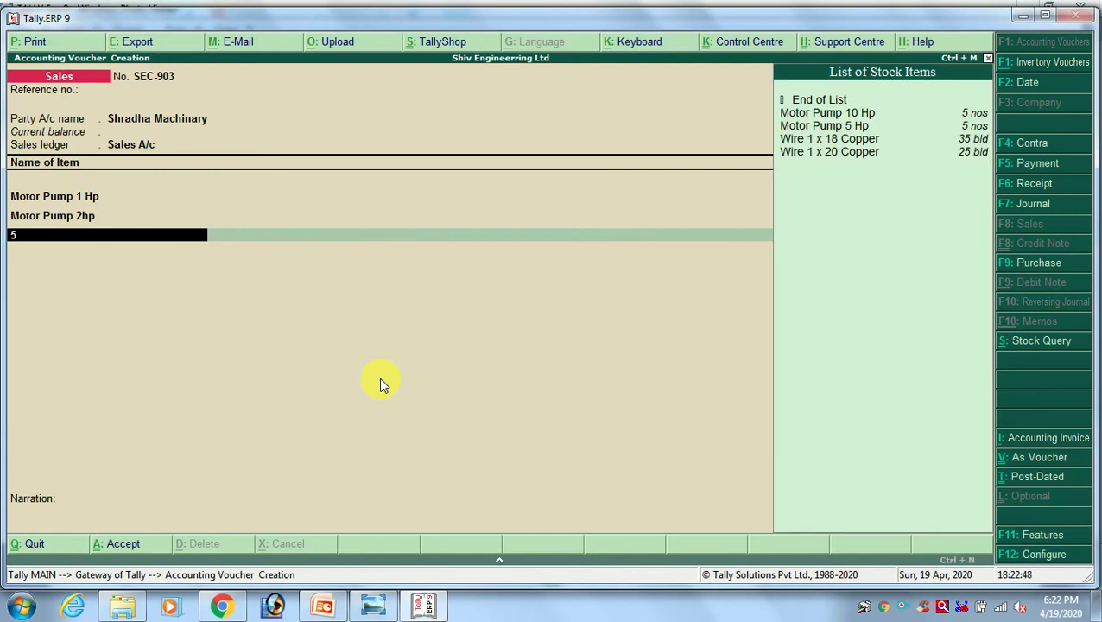
{"action": "key", "text": "Down"}
{"action": "key", "text": "Down"}
{"action": "key", "text": "Return"}
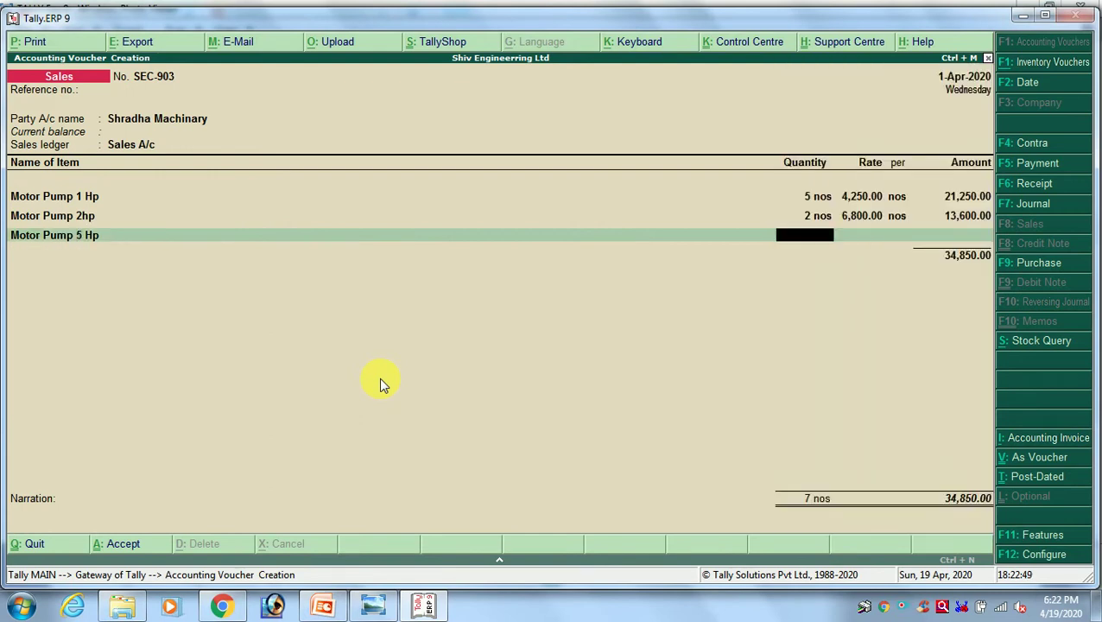
Following the exercise sheet, enter quantity 1 nos and rate 9800 for Motor Pump 5 Hp and accept the line amount
{"action": "key", "text": "alt+Tab"}
{"action": "key", "text": "alt+Tab"}
{"action": "key", "text": "Return"}
{"action": "key", "text": "alt+Tab"}
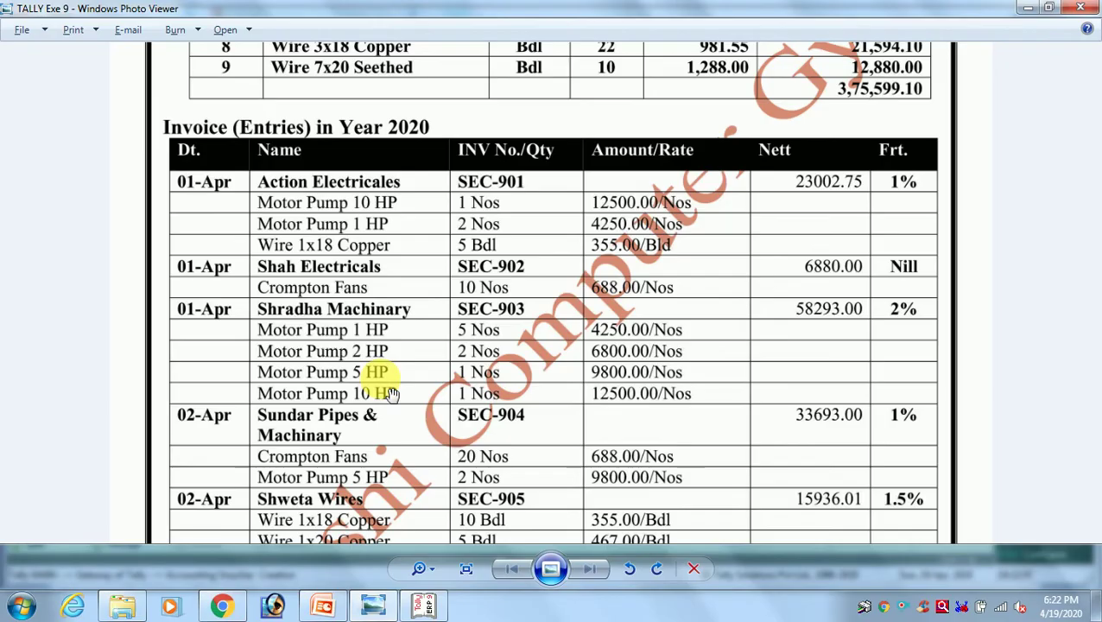
{"action": "key", "text": "alt+Tab"}
{"action": "type", "text": "9800"}
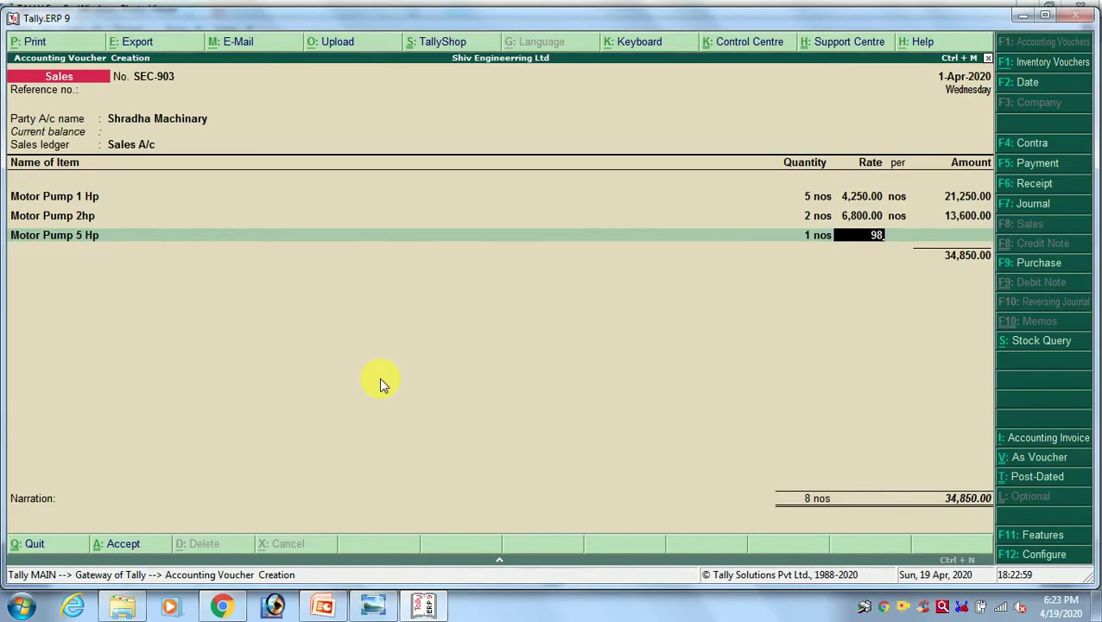
{"action": "key", "text": "Return"}
{"action": "key", "text": "Return"}
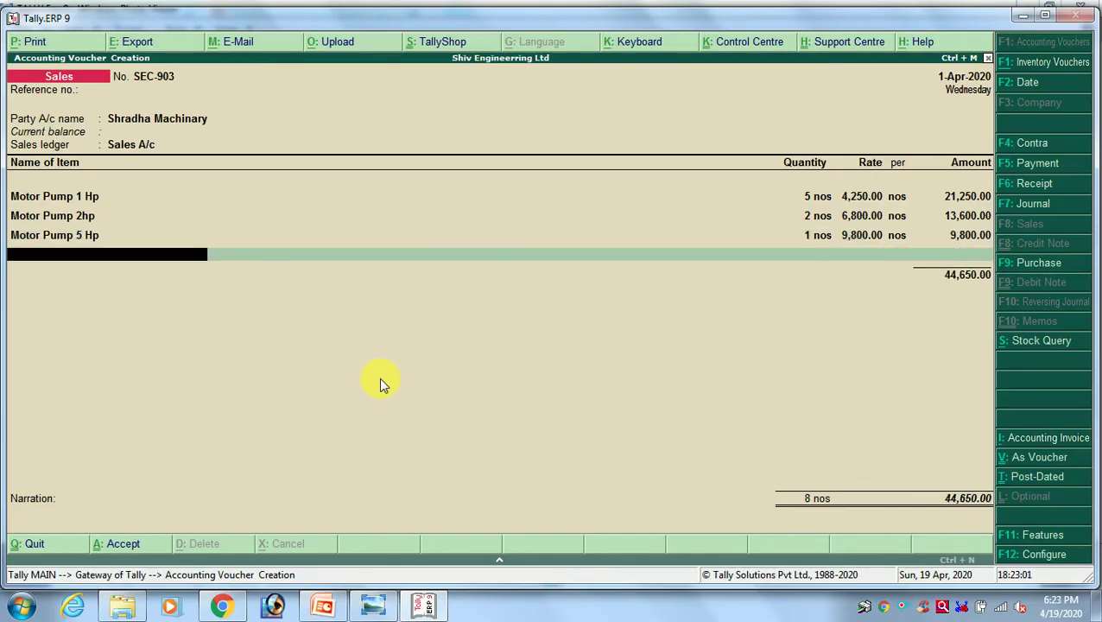
Look up the fourth item of invoice SEC-903 on the exercise sheet and select Motor Pump 10 Hp in the voucher
{"action": "key", "text": "alt+Tab"}
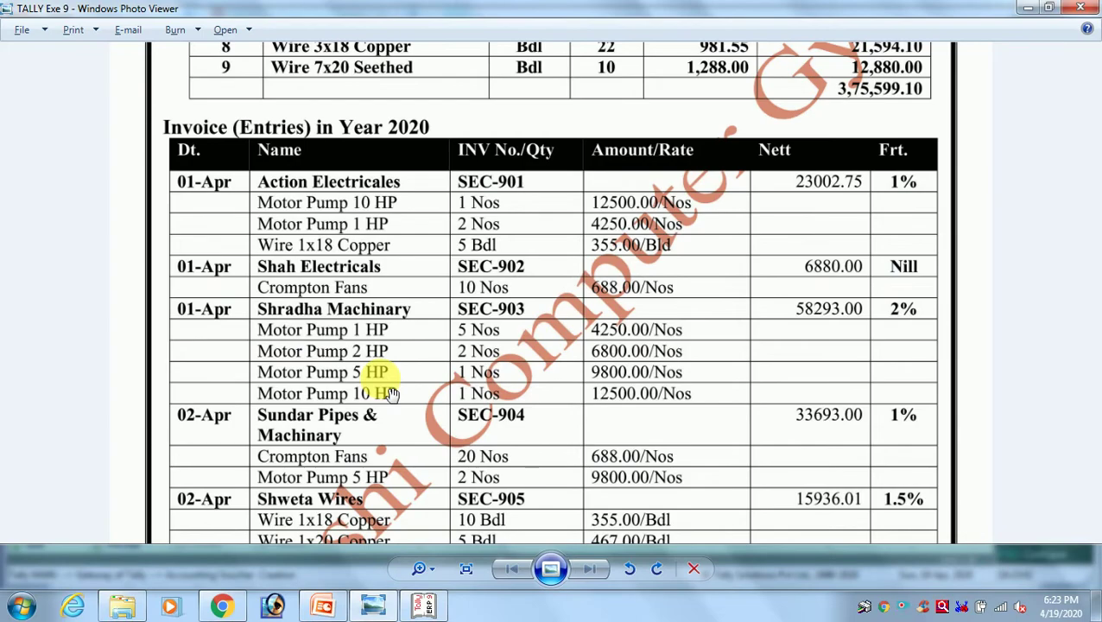
{"action": "key", "text": "alt+Tab"}
{"action": "type", "text": "10"}
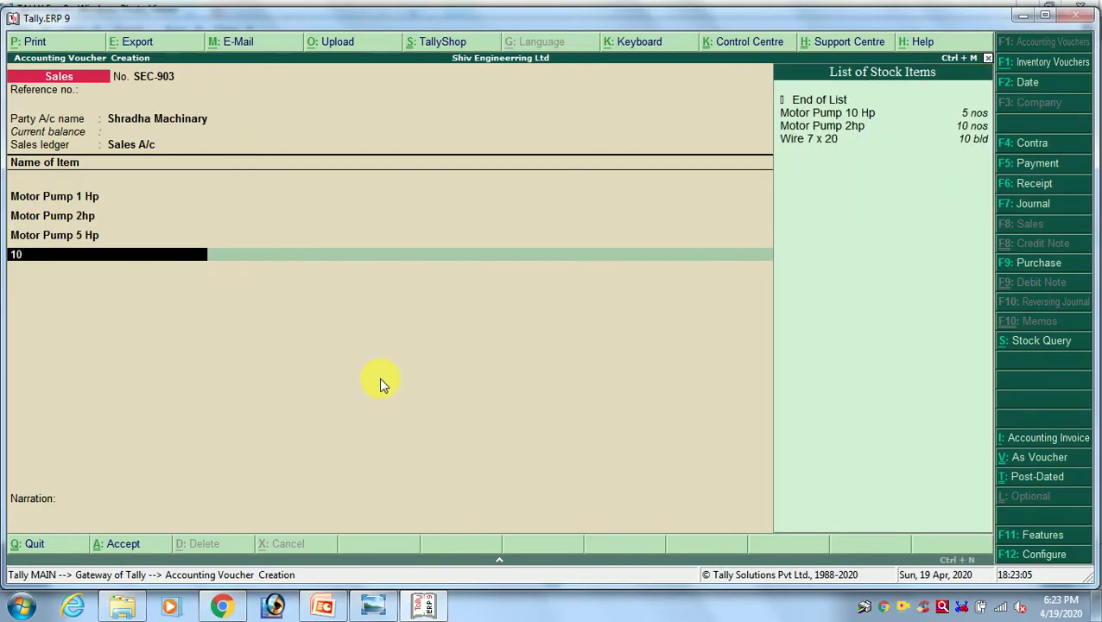
{"action": "key", "text": "Down"}
{"action": "key", "text": "Return"}
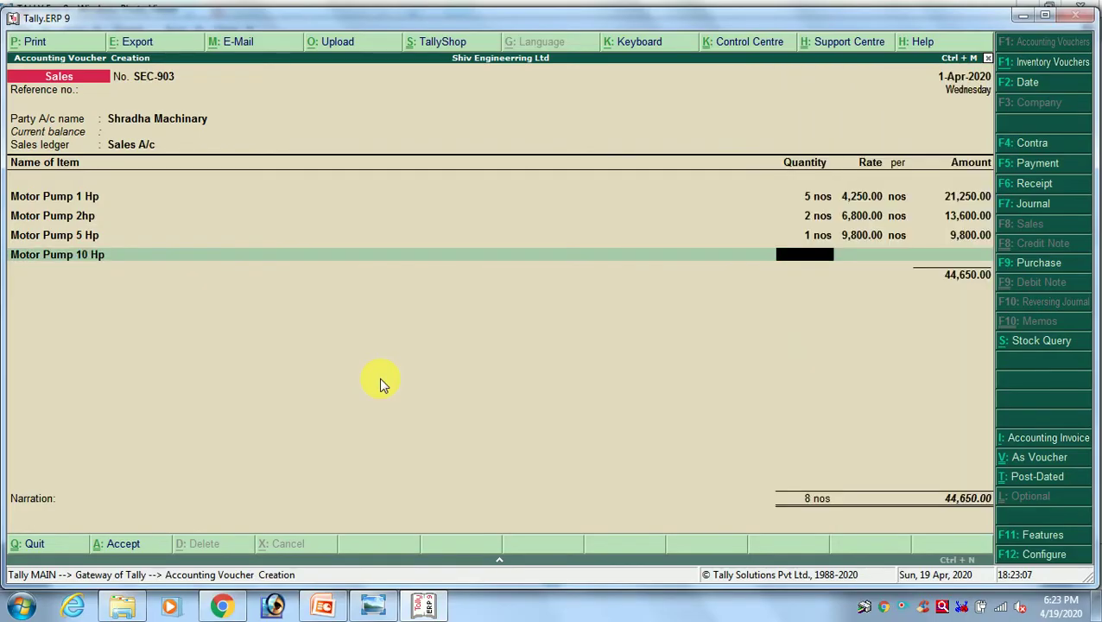
Enter quantity 1 nos for Motor Pump 10 Hp and accept the rate of 12,500 after checking it against the sheet
{"action": "key", "text": "alt+Tab"}
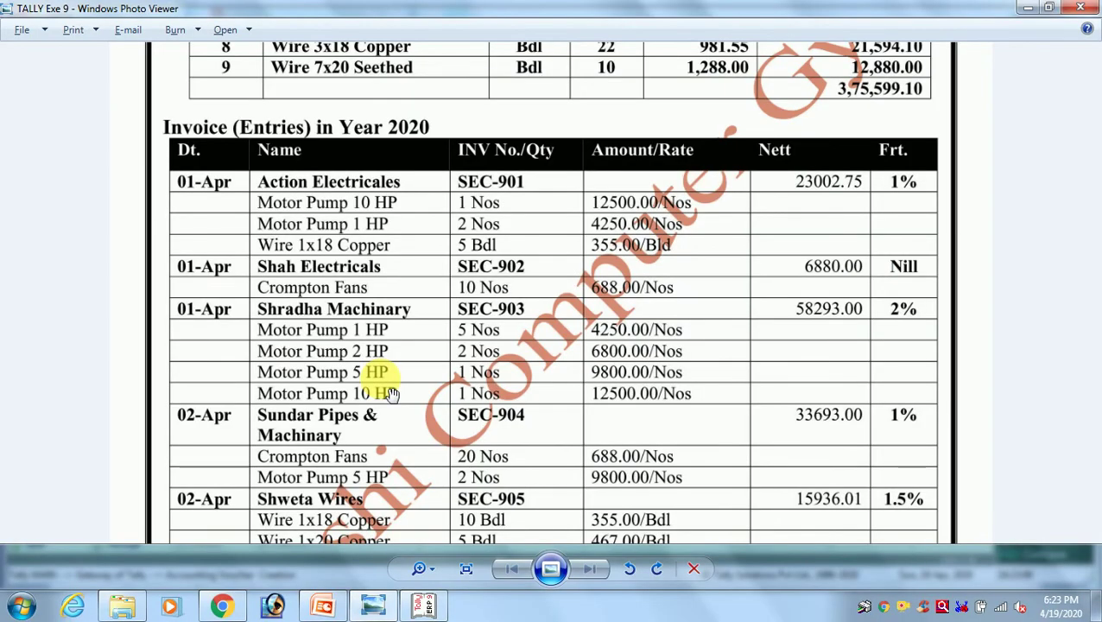
{"action": "key", "text": "alt+Tab"}
{"action": "type", "text": "1"}
{"action": "key", "text": "Return"}
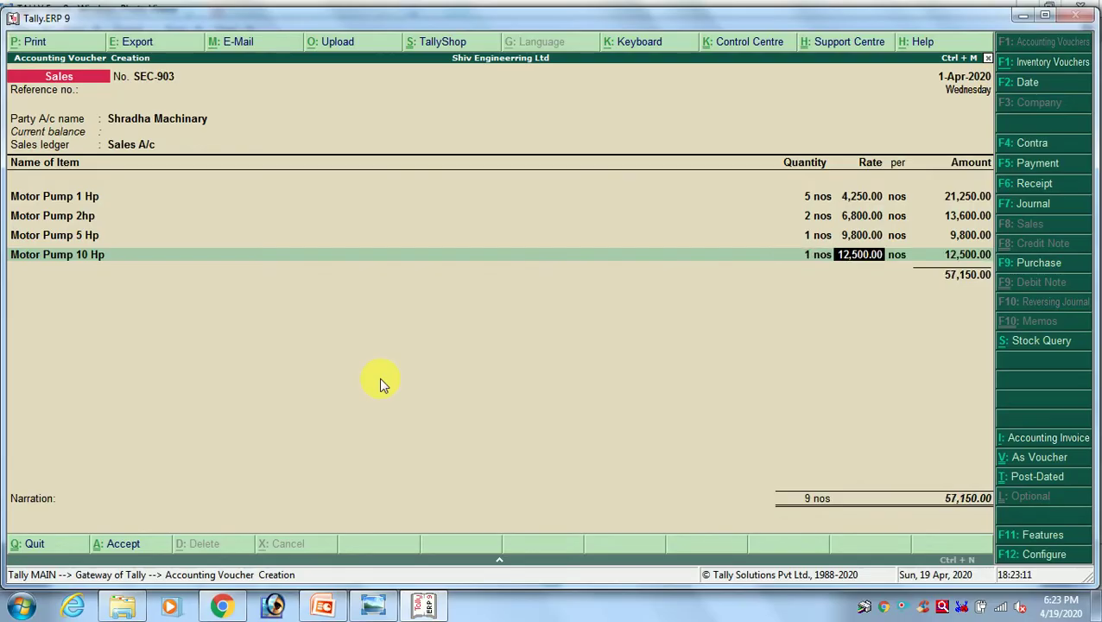
{"action": "key", "text": "alt+Tab"}
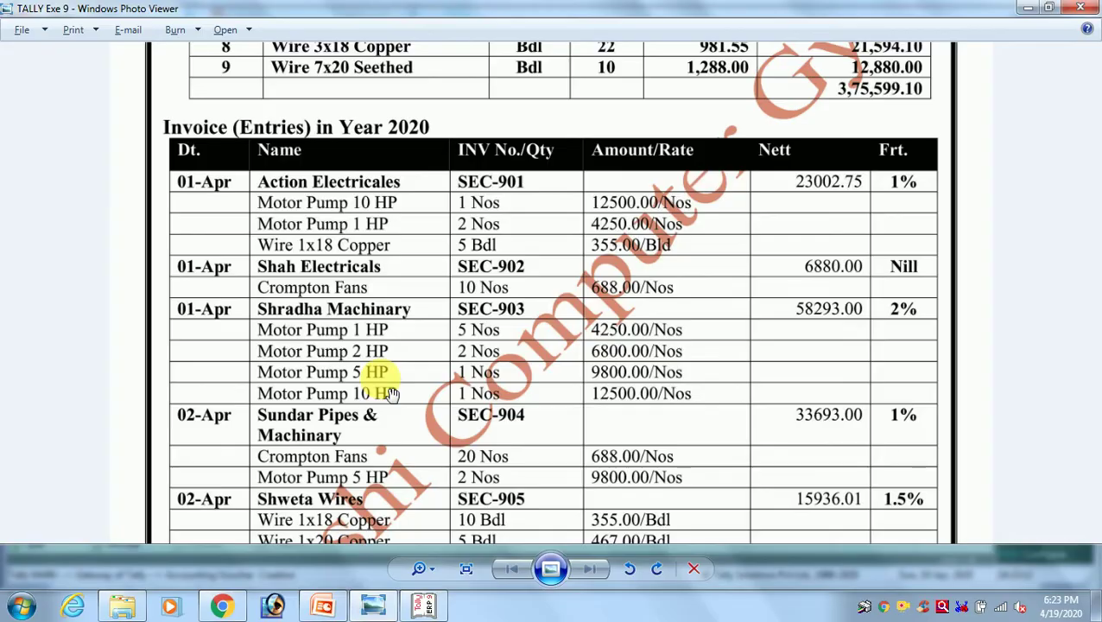
{"action": "key", "text": "alt+Tab"}
{"action": "key", "text": "Return"}
{"action": "key", "text": "Return"}
{"action": "key", "text": "Return"}
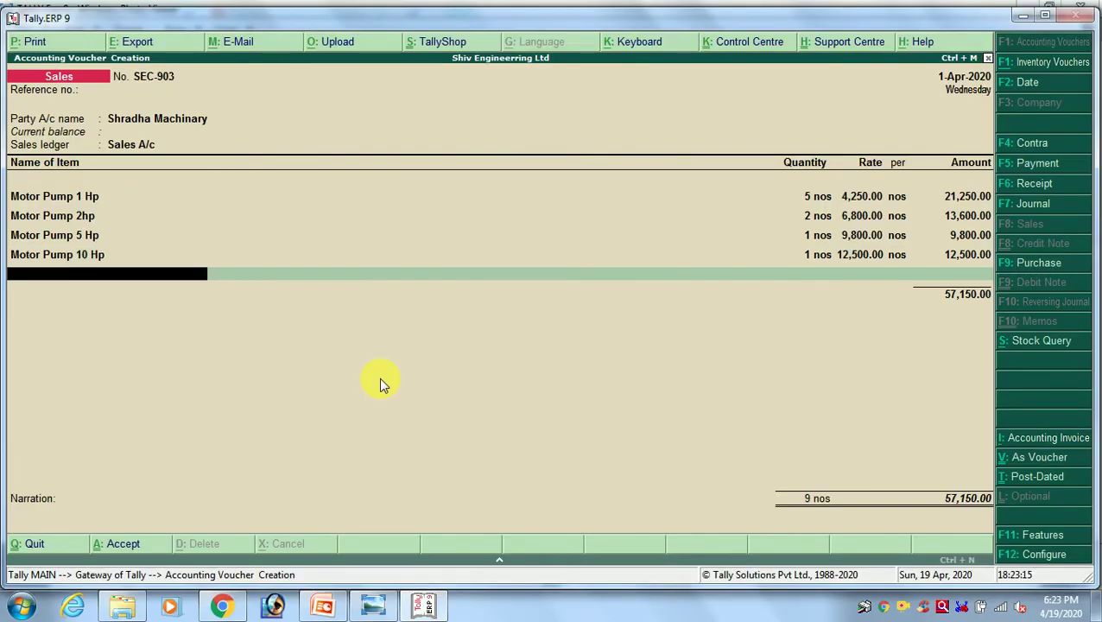
End the item list of invoice SEC-903 and add Frieght Charges at 2%, following the exercise sheet
{"action": "key", "text": "Return"}
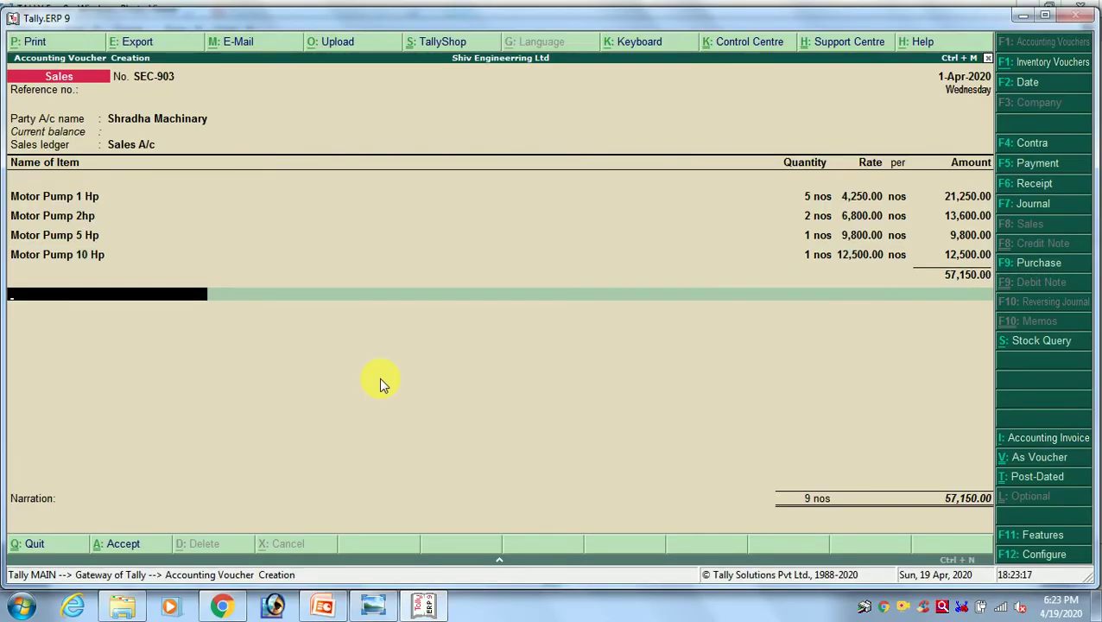
{"action": "key", "text": "alt+Tab"}
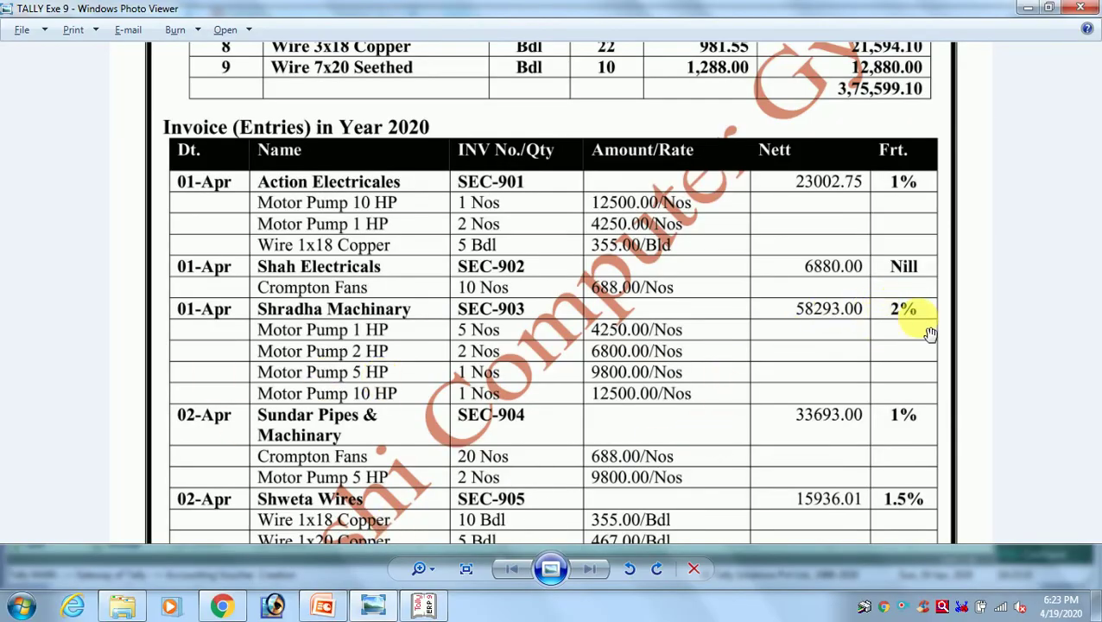
{"action": "key", "text": "alt+Tab"}
{"action": "type", "text": "F"}
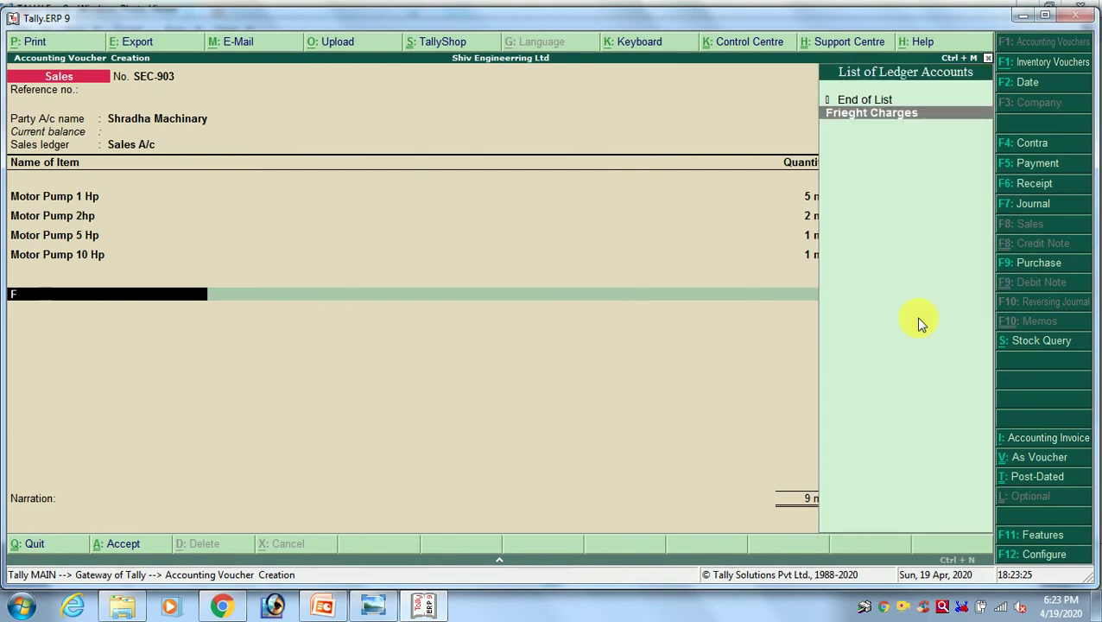
{"action": "key", "text": "Return"}
{"action": "type", "text": "2"}
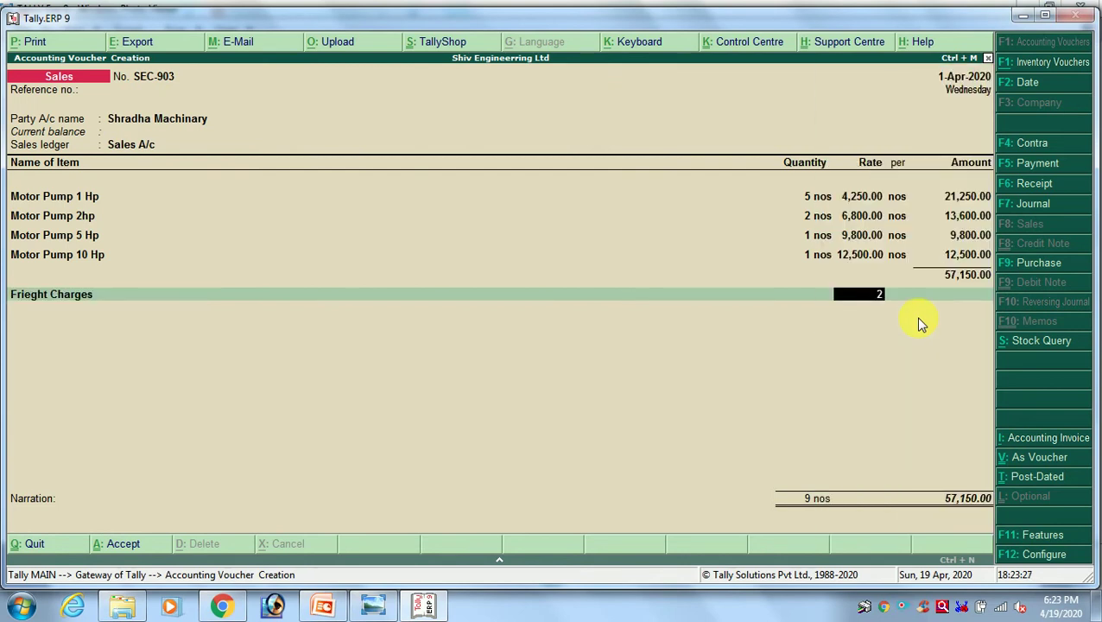
{"action": "key", "text": "Return"}
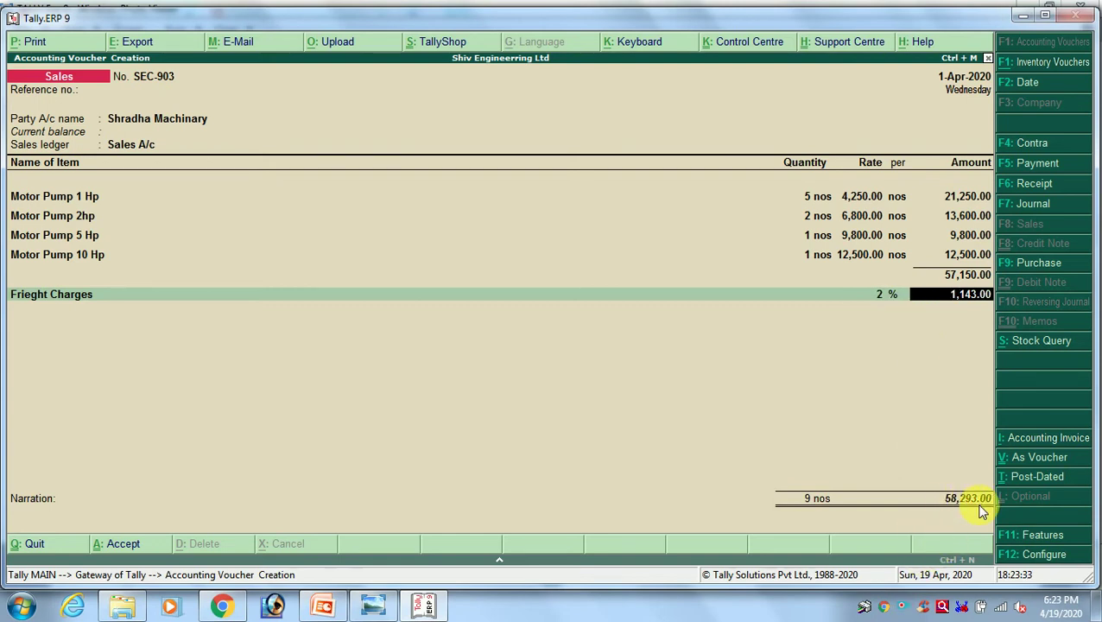
Check the net amount of SEC-903 against the exercise sheet, leave the narration blank and save the voucher
{"action": "key", "text": "alt+Tab"}
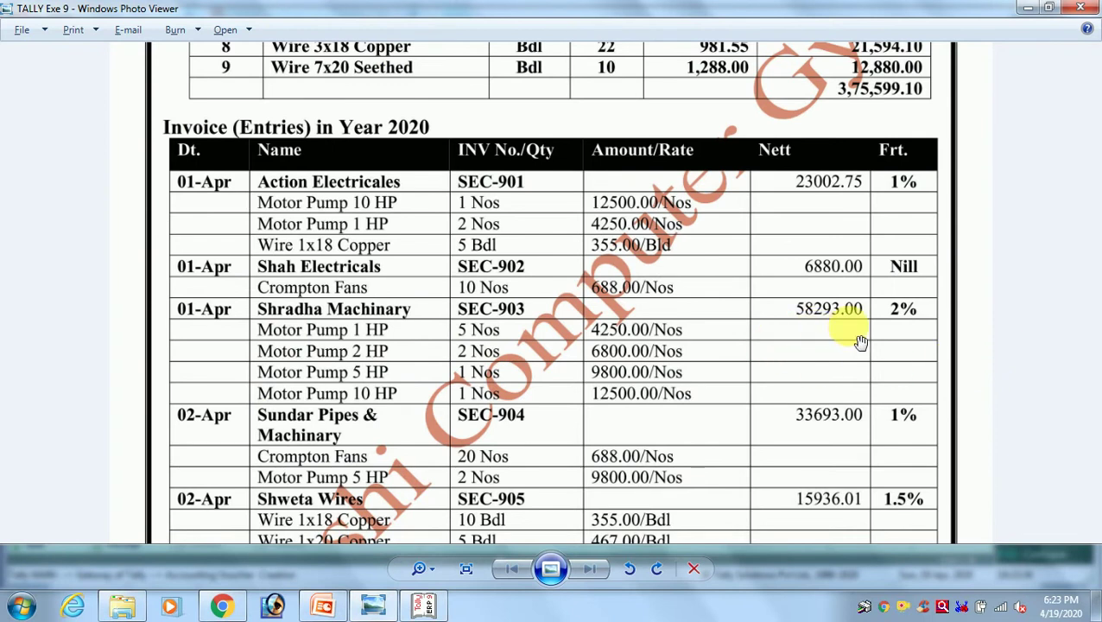
{"action": "key", "text": "alt+Tab"}
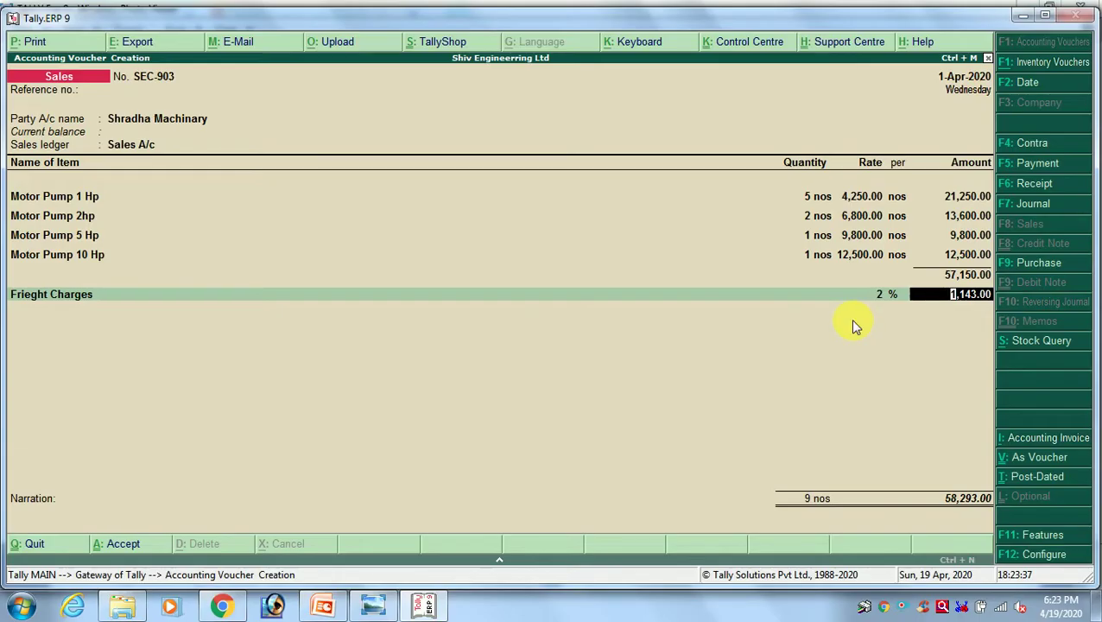
{"action": "key", "text": "Return"}
{"action": "key", "text": "Return"}
{"action": "key", "text": "Return"}
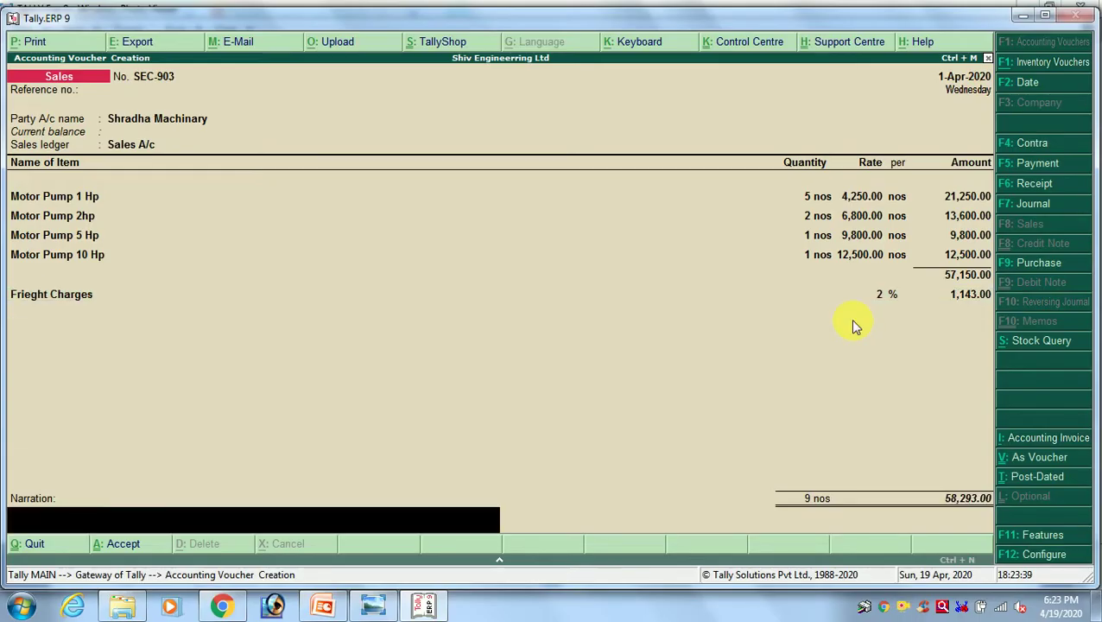
{"action": "key", "text": "Return"}
{"action": "key", "text": "Return"}
Look up invoice SEC-904 on the exercise sheet, select Sundar Pipes & Machinary as the party and accept the party details
{"action": "key", "text": "alt+Tab"}
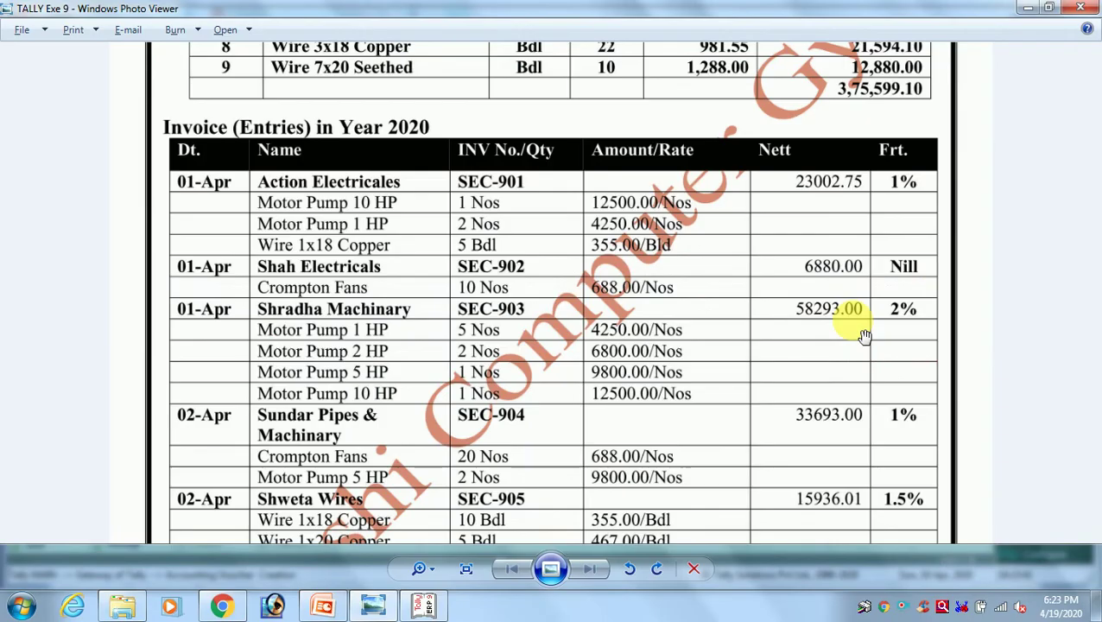
{"action": "scroll", "coordinate": [388, 413], "scroll_direction": "down", "scroll_amount": 1}
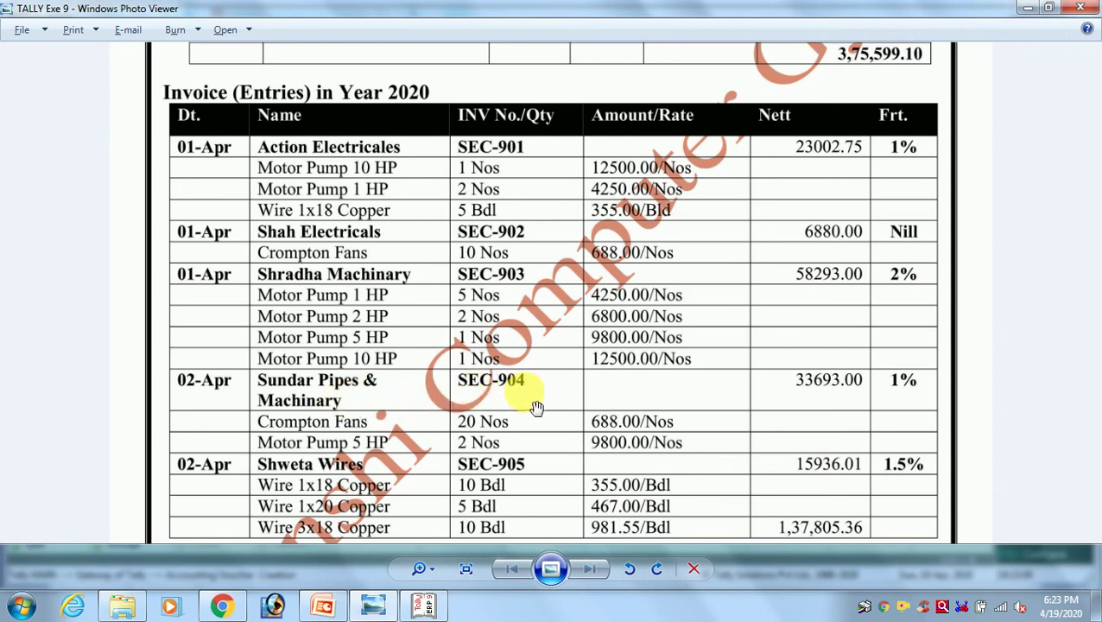
{"action": "key", "text": "alt+Tab"}
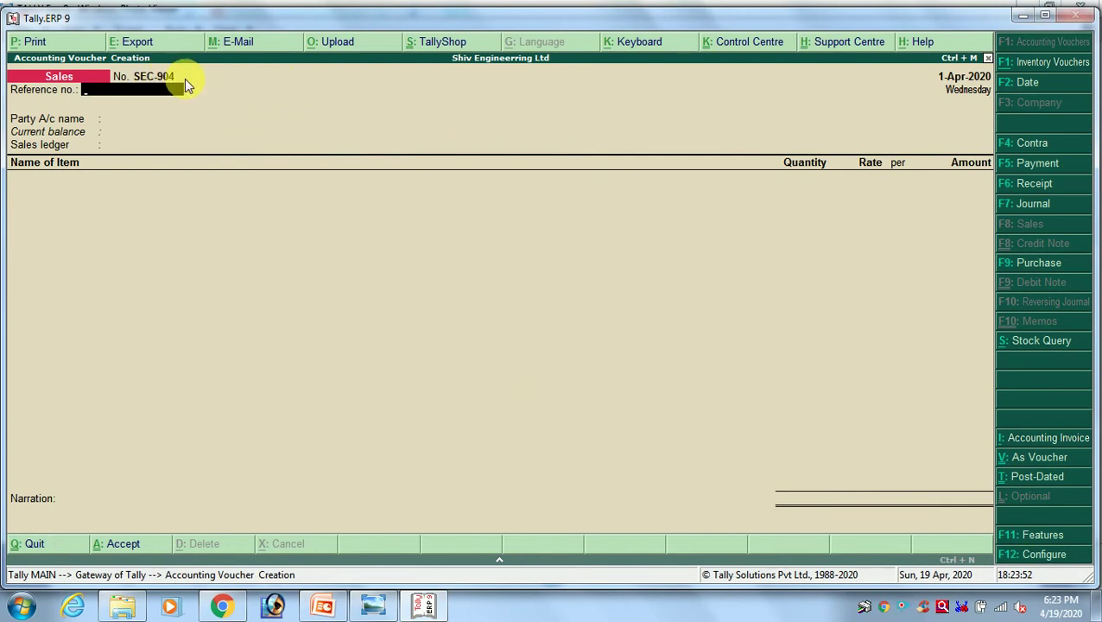
{"action": "key", "text": "Return"}
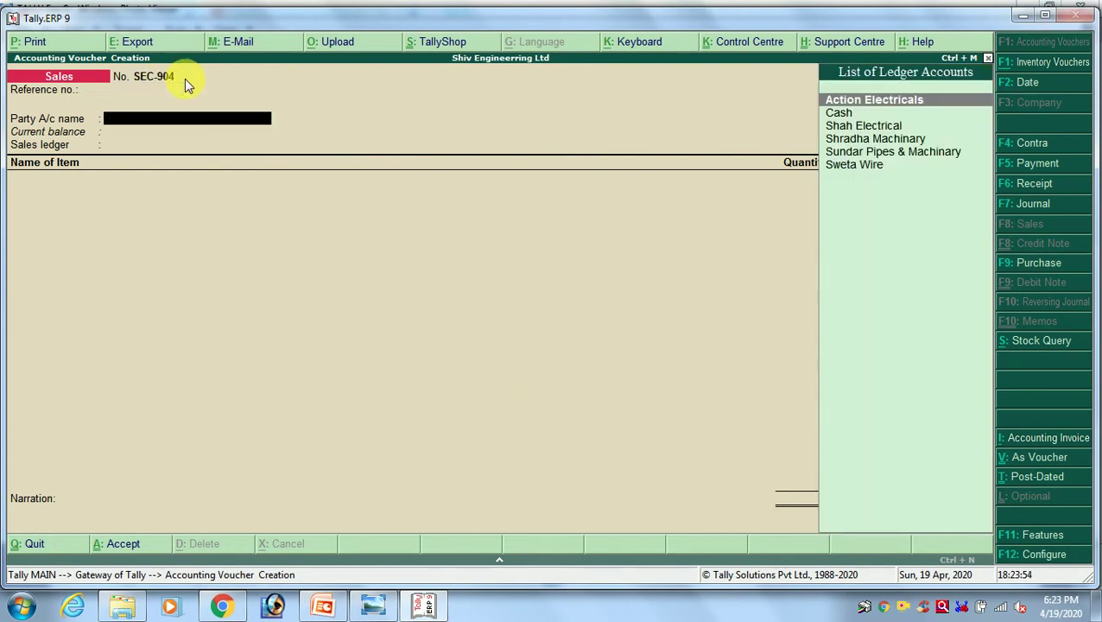
{"action": "key", "text": "Down"}
{"action": "key", "text": "Down"}
{"action": "key", "text": "Down"}
{"action": "key", "text": "Down"}
{"action": "key", "text": "Return"}
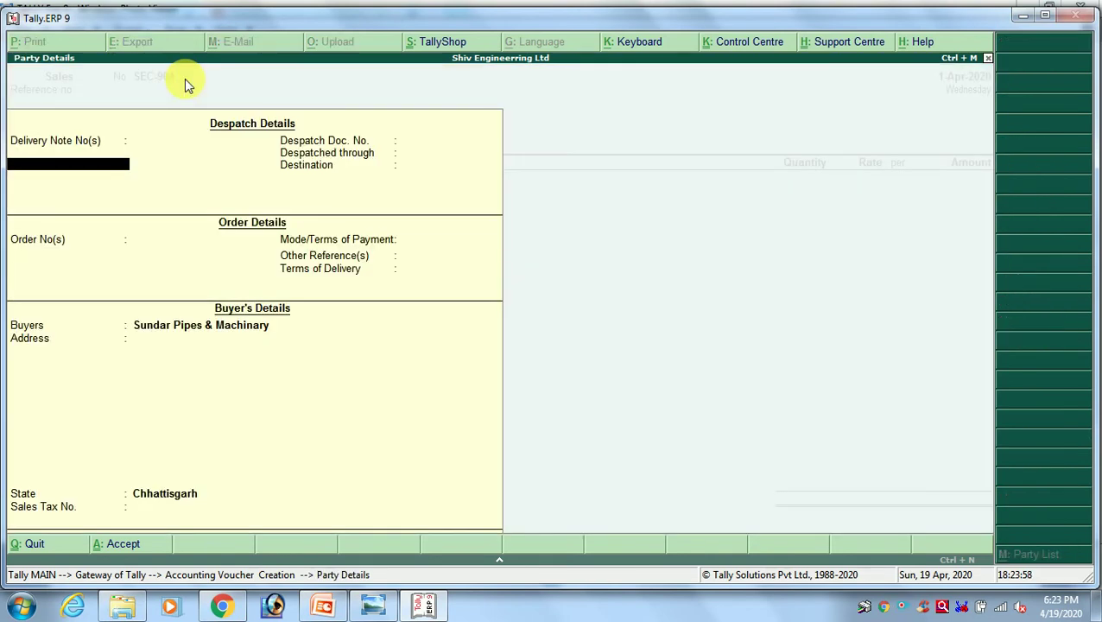
{"action": "key", "text": "ctrl+a"}
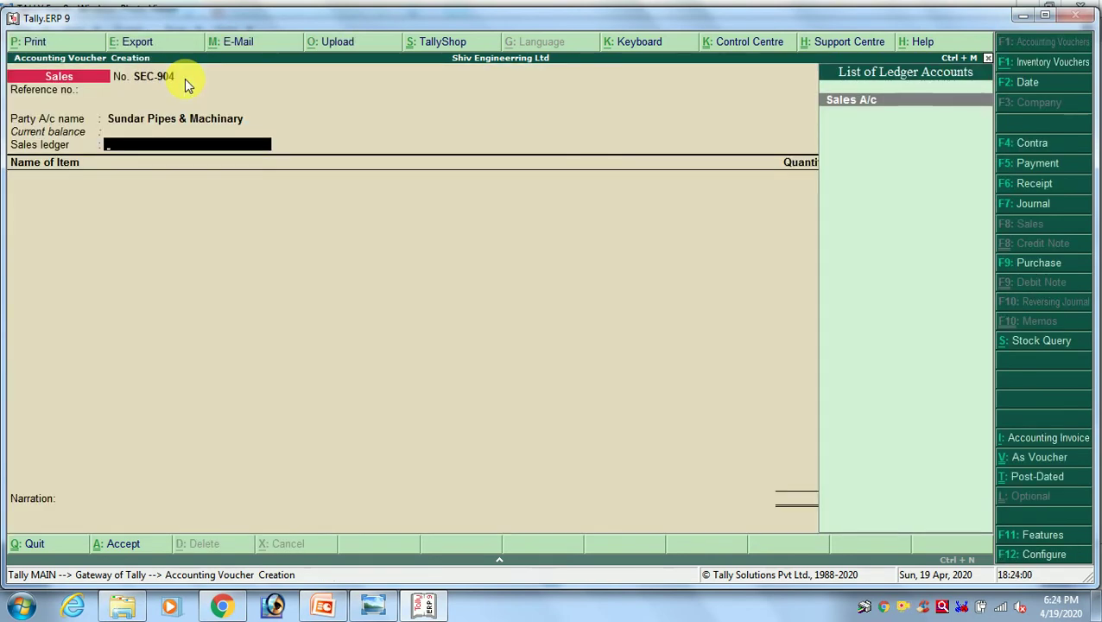
Set the voucher date to 2-Apr-2020 and choose Sales A/c as the sales ledger
{"action": "key", "text": "F2"}
{"action": "key", "text": "Return"}
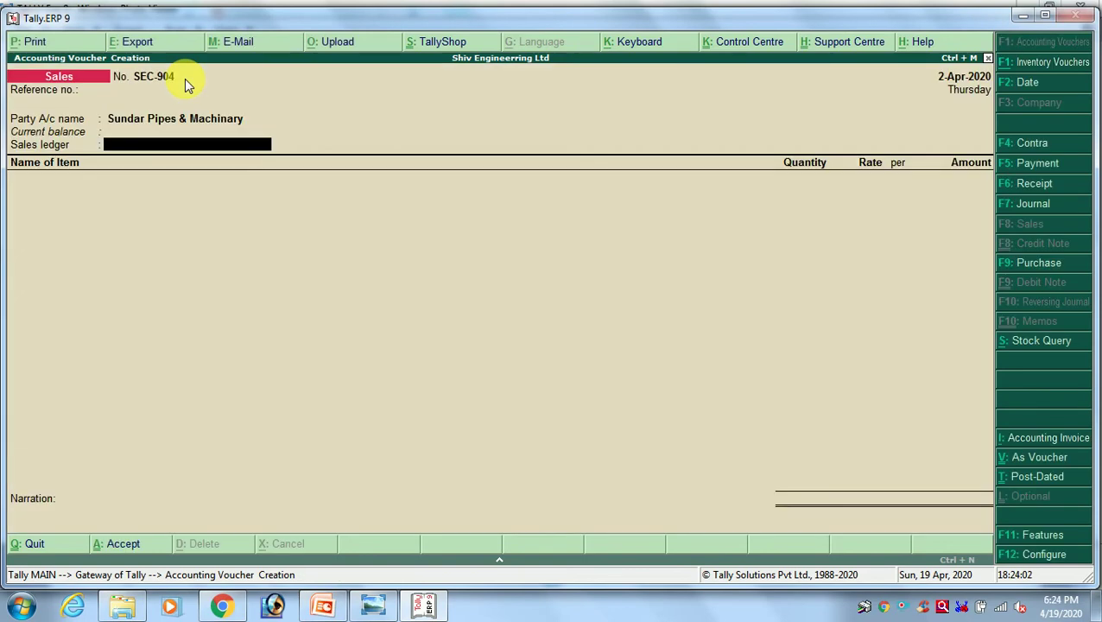
{"action": "key", "text": "Return"}
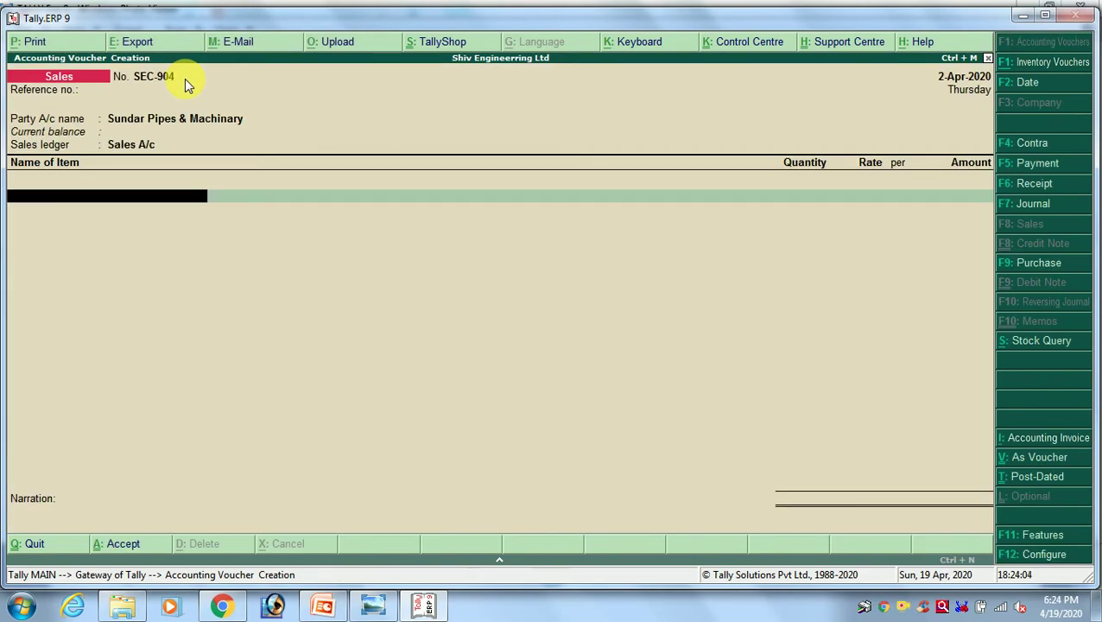
Check the SEC-904 voucher header against the exercise sheet and select Crompton Fan as the first item
{"action": "key", "text": "alt+Tab"}
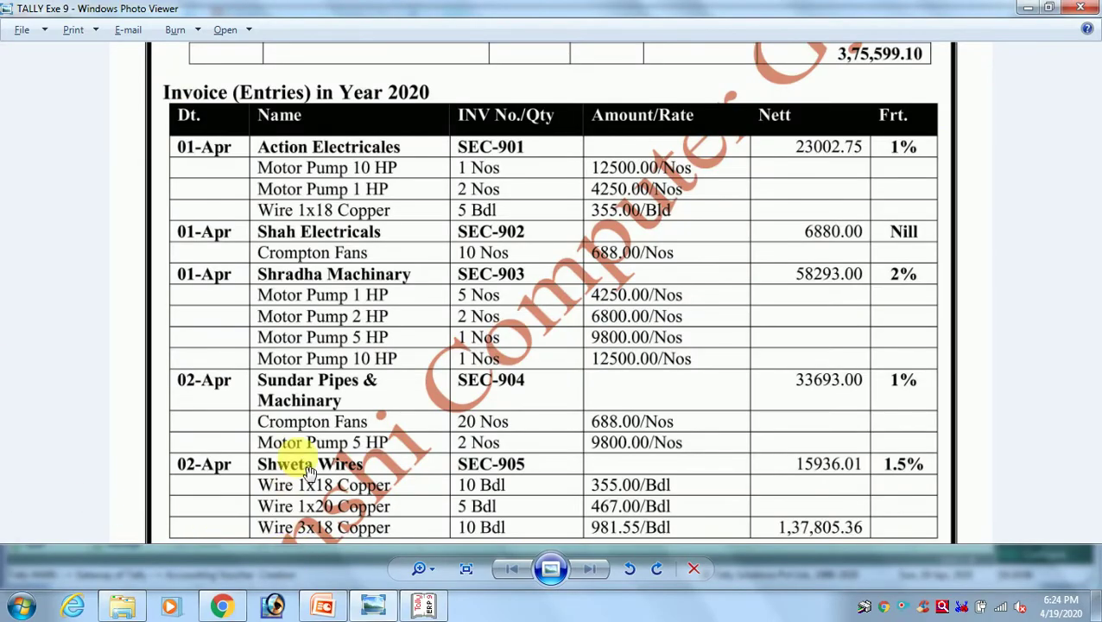
{"action": "key", "text": "alt+Tab"}
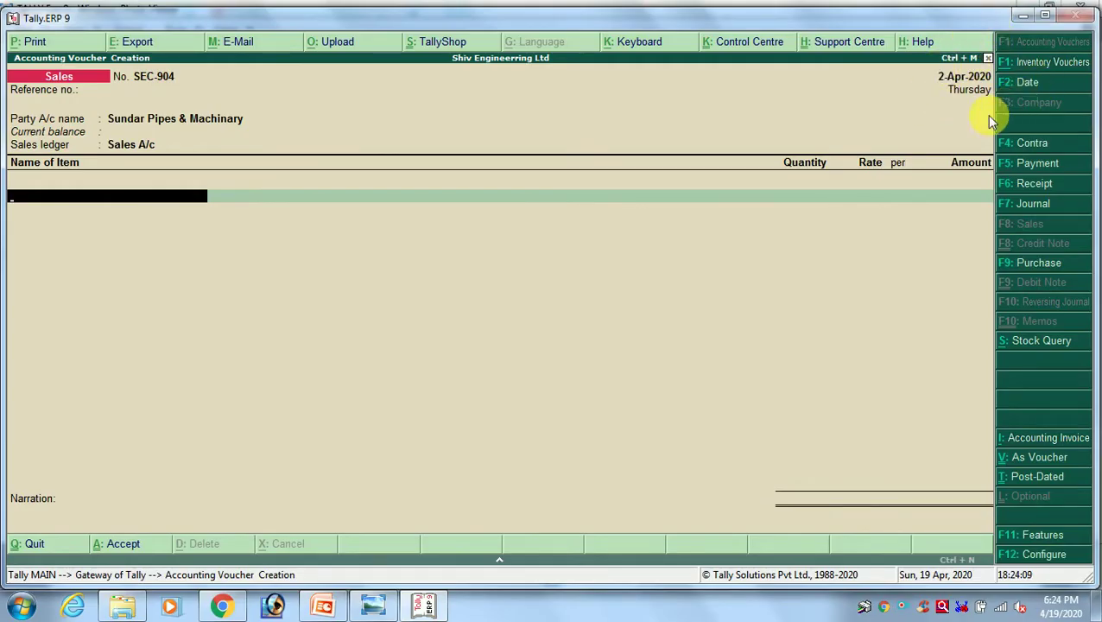
{"action": "key", "text": "alt+Tab"}
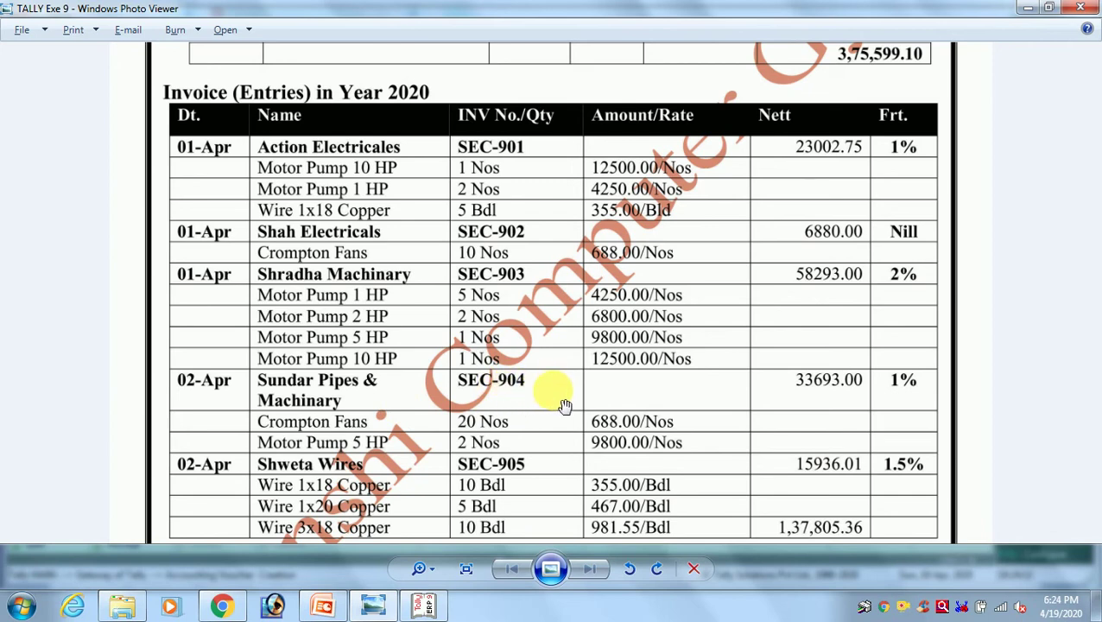
{"action": "key", "text": "alt+Tab"}
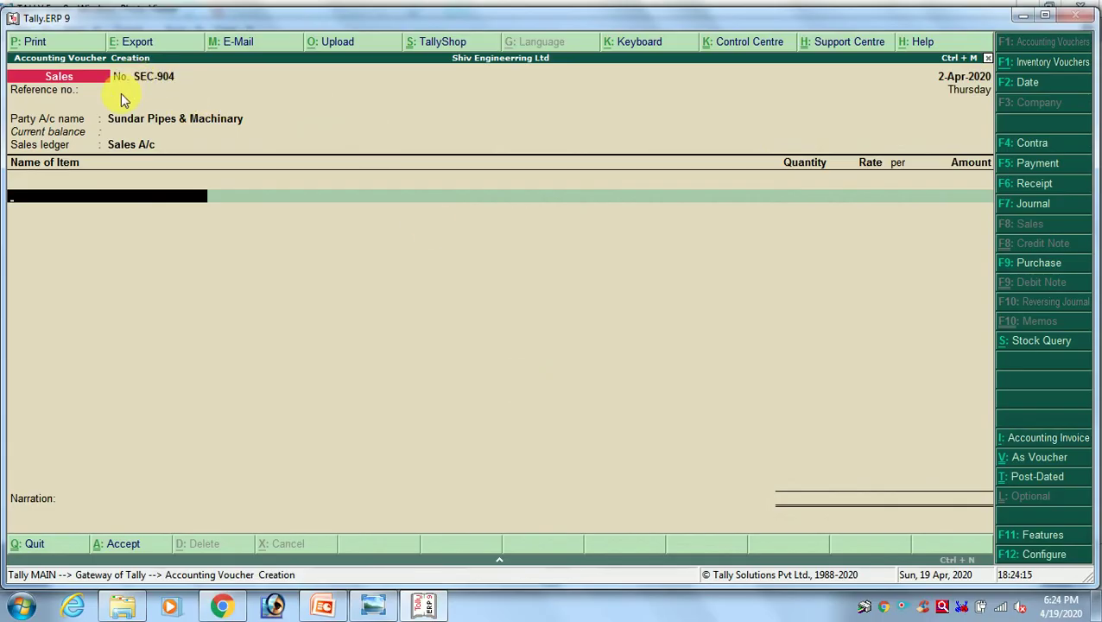
{"action": "key", "text": "alt+Tab"}
{"action": "scroll", "coordinate": [430, 418], "scroll_direction": "down", "scroll_amount": 1}
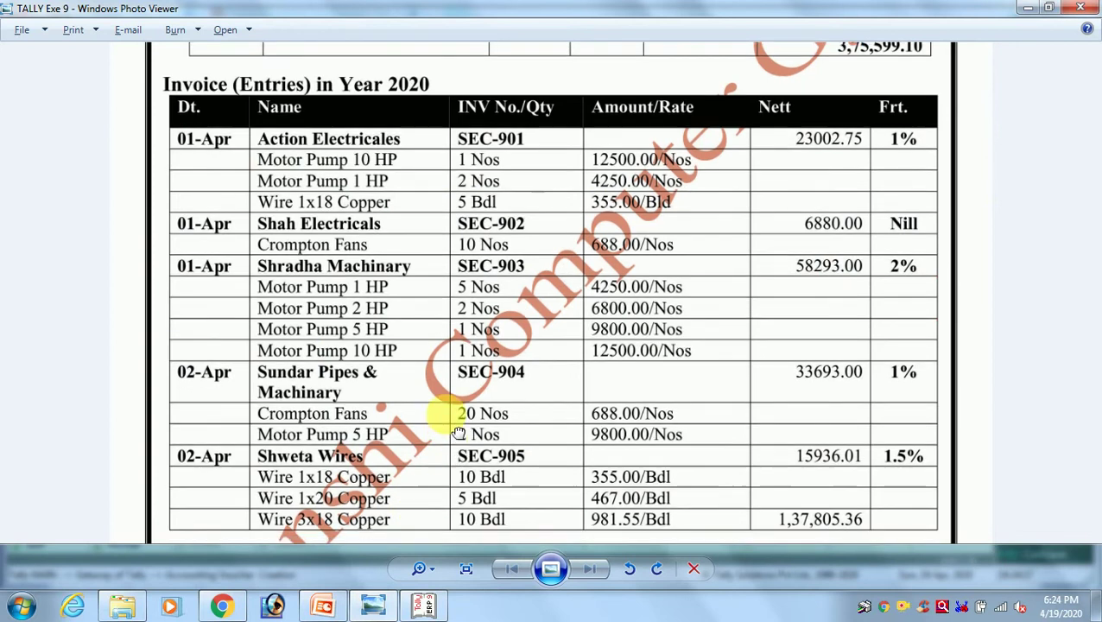
{"action": "scroll", "coordinate": [414, 423], "scroll_direction": "up", "scroll_amount": 1}
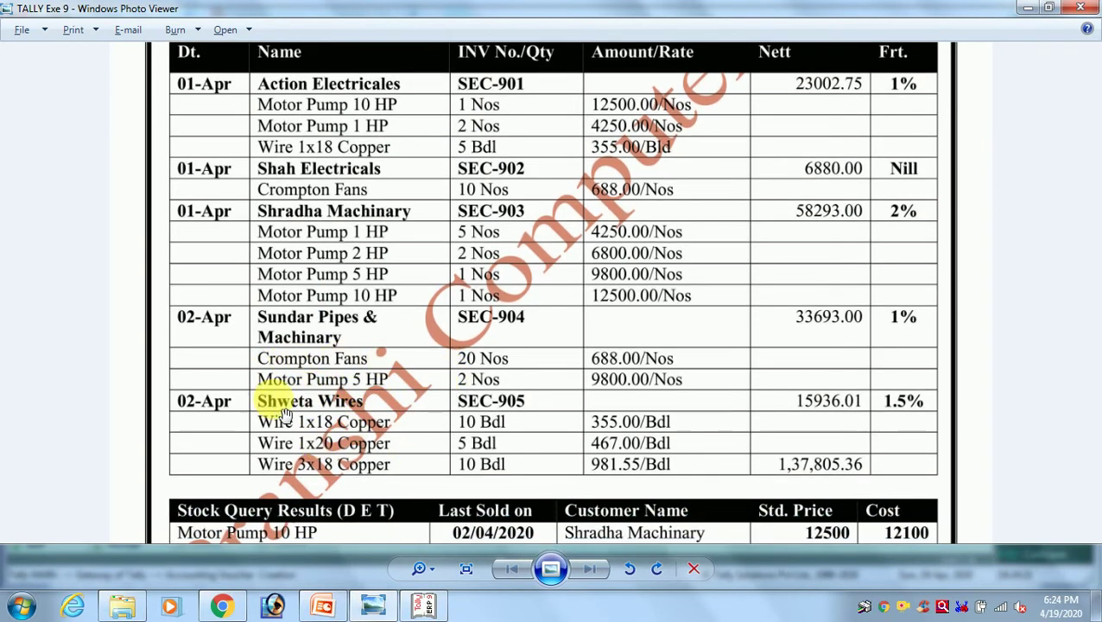
{"action": "key", "text": "alt+Tab"}
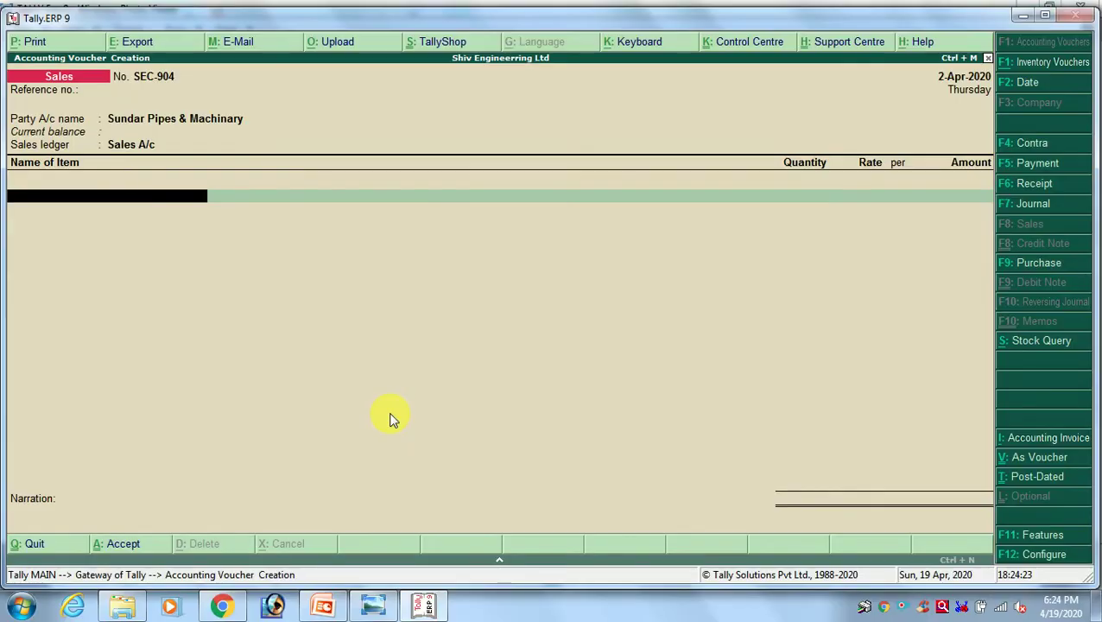
{"action": "type", "text": "CRO"}
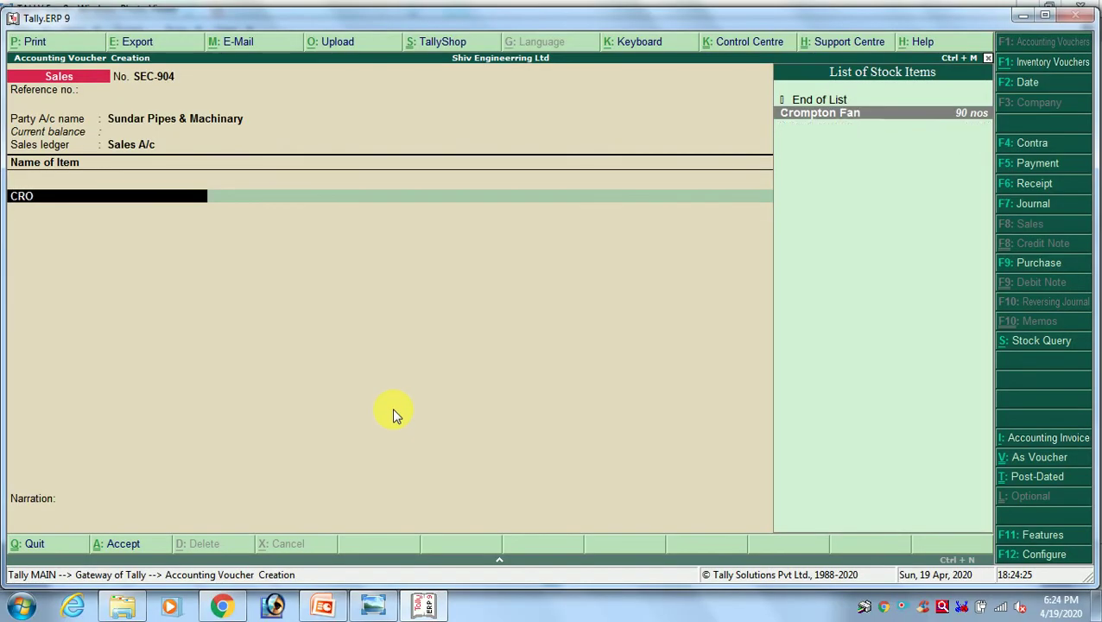
{"action": "key", "text": "Return"}
Following the exercise sheet, enter quantity 20 nos and rate 688 for Crompton Fan and accept the line amount
{"action": "key", "text": "alt+Tab"}
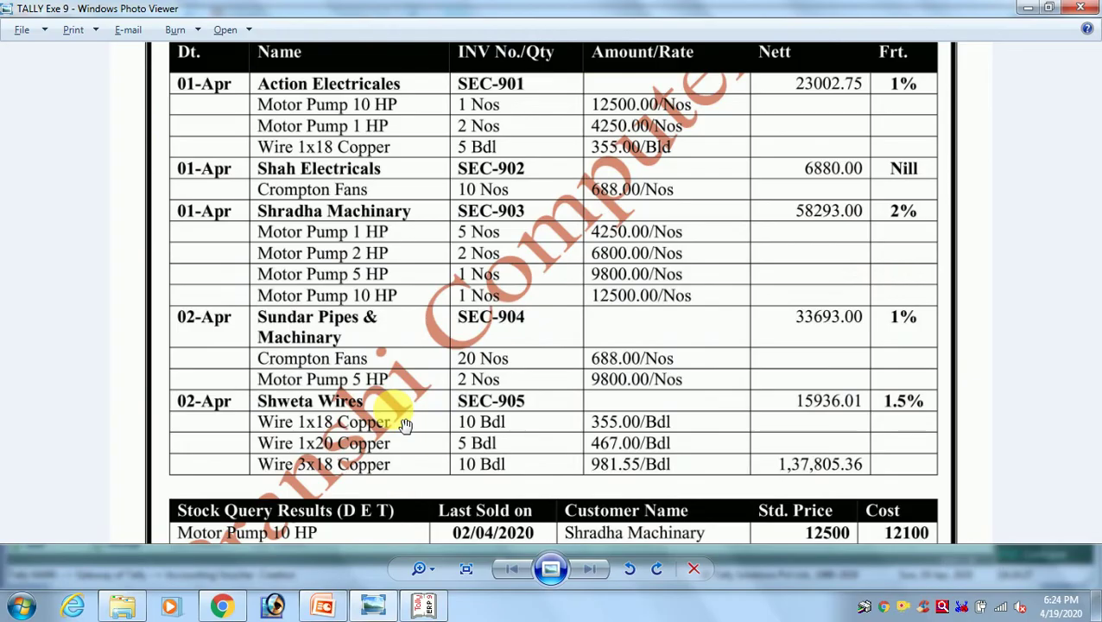
{"action": "key", "text": "alt+Tab"}
{"action": "type", "text": "20"}
{"action": "key", "text": "Return"}
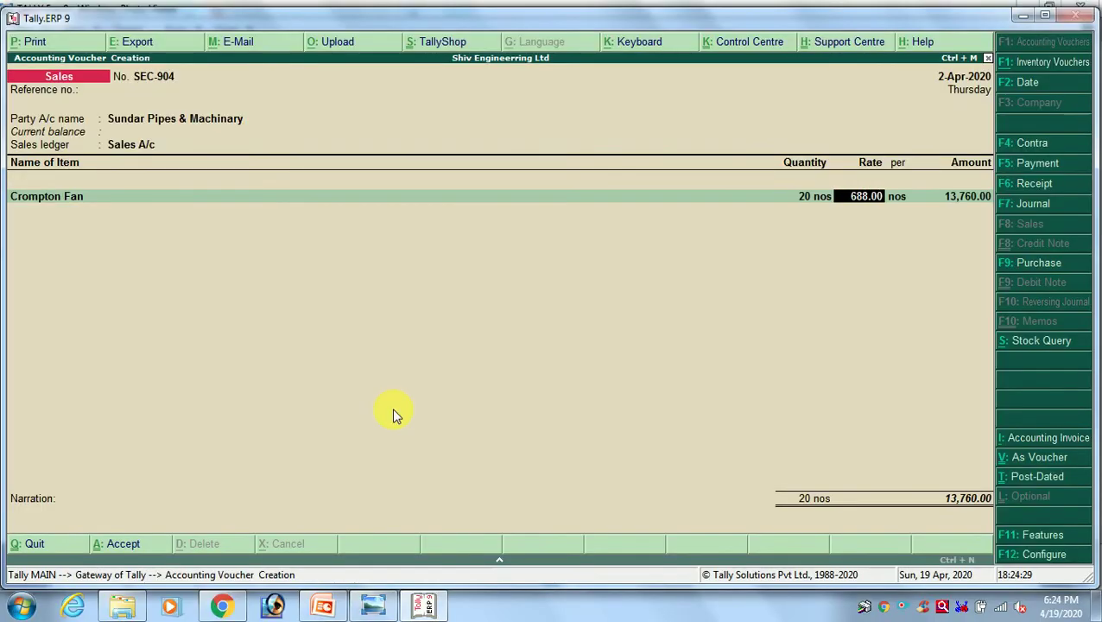
{"action": "key", "text": "alt+Tab"}
{"action": "key", "text": "alt+Tab"}
{"action": "key", "text": "BackSpace"}
{"action": "key", "text": "BackSpace"}
{"action": "key", "text": "BackSpace"}
{"action": "key", "text": "BackSpace"}
{"action": "key", "text": "BackSpace"}
{"action": "key", "text": "BackSpace"}
{"action": "type", "text": "688"}
{"action": "key", "text": "Return"}
{"action": "key", "text": "Return"}
{"action": "key", "text": "Return"}
Look up the second item of invoice SEC-904 on the exercise sheet and select Motor Pump 5 Hp in the voucher
{"action": "key", "text": "alt+Tab"}
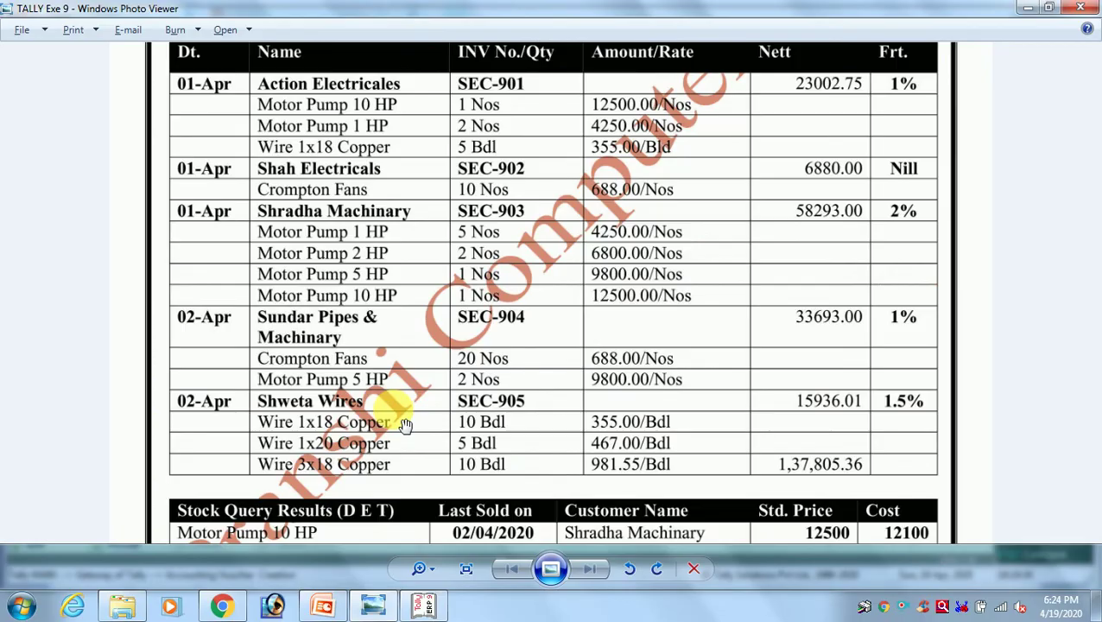
{"action": "key", "text": "alt+Tab"}
{"action": "type", "text": "5"}
{"action": "key", "text": "Down"}
{"action": "key", "text": "Return"}
Enter quantity 2 nos for Motor Pump 5 Hp and accept the rate of 9,800 after checking it against the sheet
{"action": "key", "text": "alt+Tab"}
{"action": "key", "text": "alt+Tab"}
{"action": "type", "text": "2"}
{"action": "key", "text": "Return"}
{"action": "key", "text": "alt+Tab"}
{"action": "key", "text": "alt+Tab"}
{"action": "key", "text": "Return"}
{"action": "key", "text": "Return"}
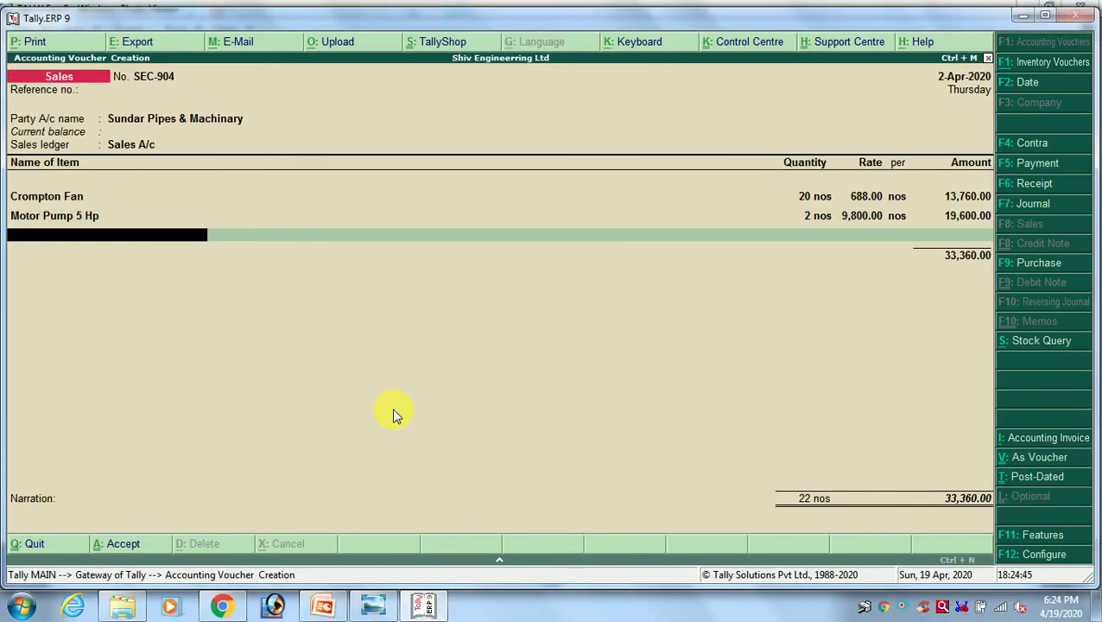
Look up the freight rate of invoice SEC-904 on the exercise sheet and add Frieght Charges at 1%
{"action": "key", "text": "alt+Tab"}
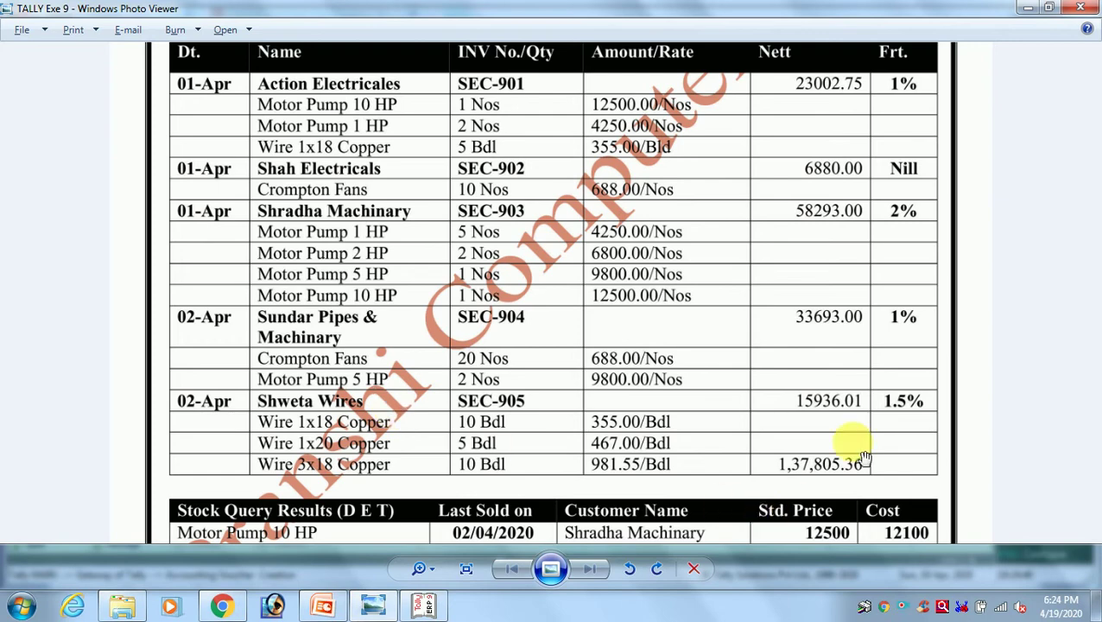
{"action": "key", "text": "alt+Tab"}
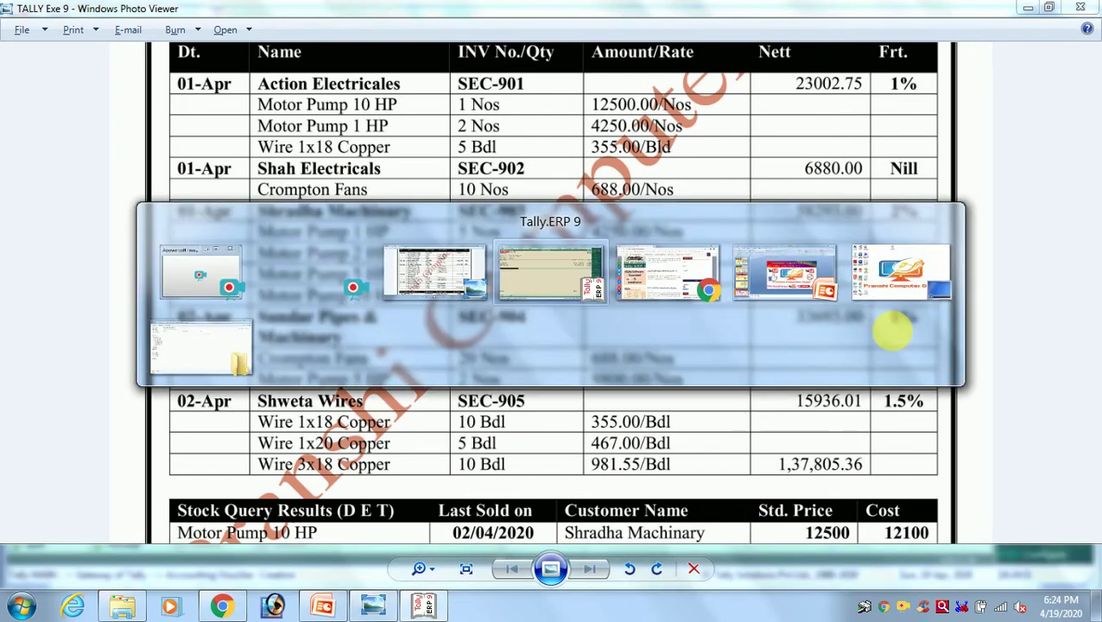
{"action": "type", "text": "F"}
{"action": "key", "text": "Return"}
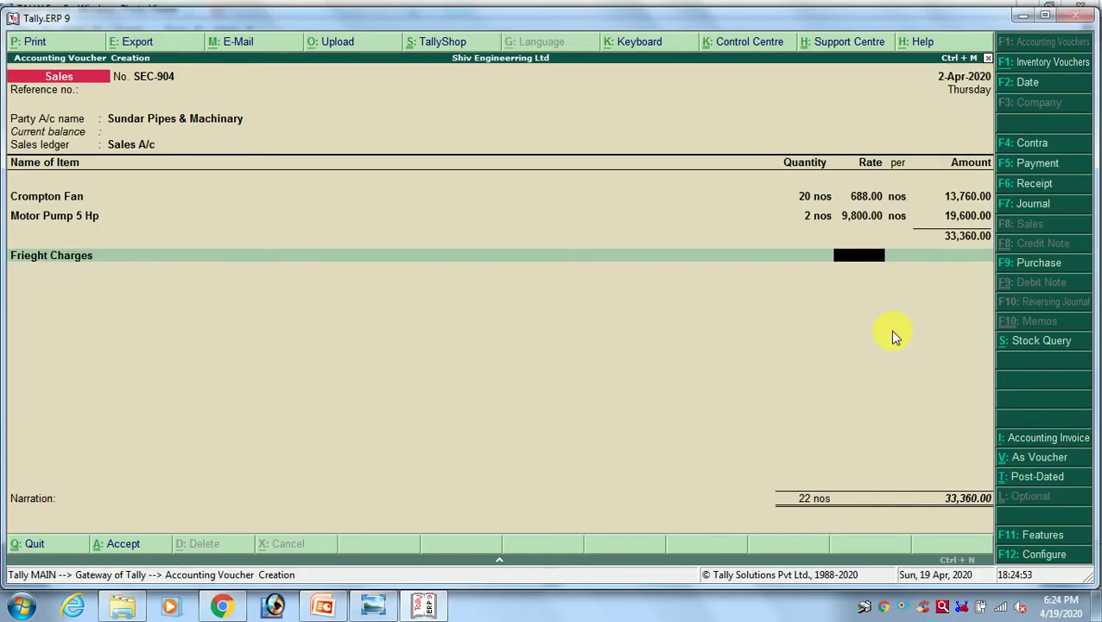
{"action": "type", "text": "1"}
{"action": "key", "text": "Return"}
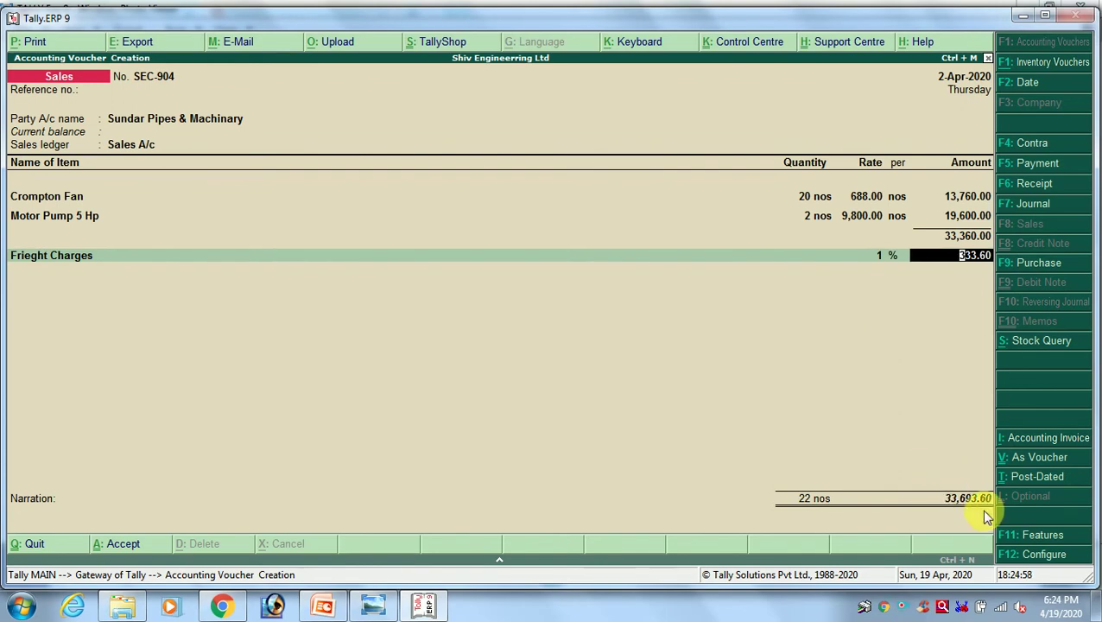
Check the net amount of SEC-904 against the exercise sheet, leave the narration blank and save the voucher
{"action": "key", "text": "alt+Tab"}
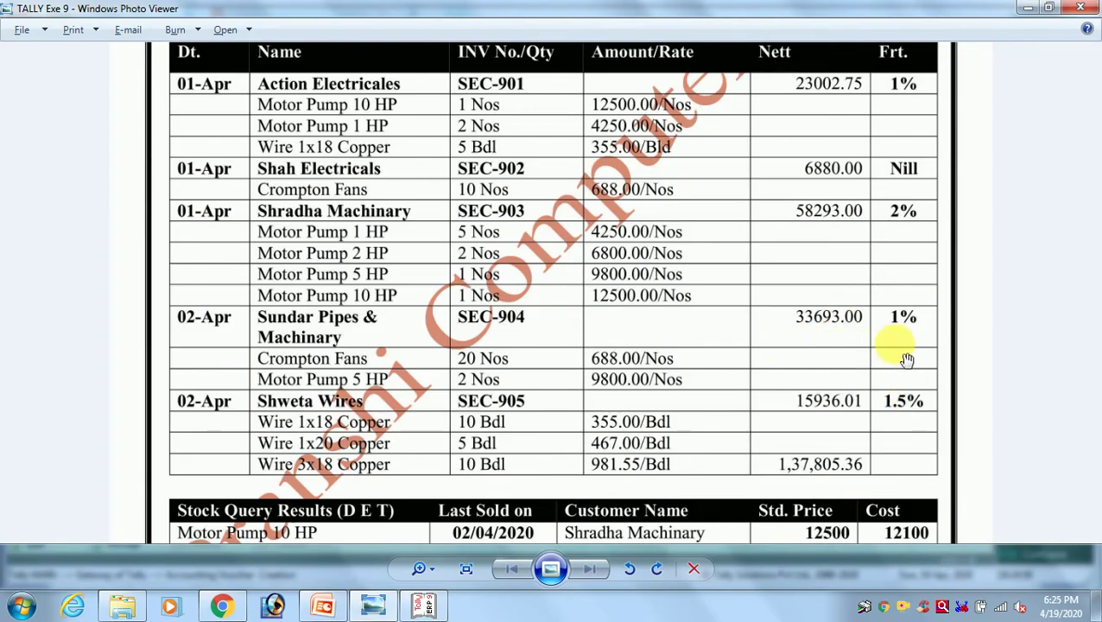
{"action": "key", "text": "alt+Tab"}
{"action": "key", "text": "Return"}
{"action": "key", "text": "Return"}
{"action": "key", "text": "Return"}
{"action": "key", "text": "Return"}
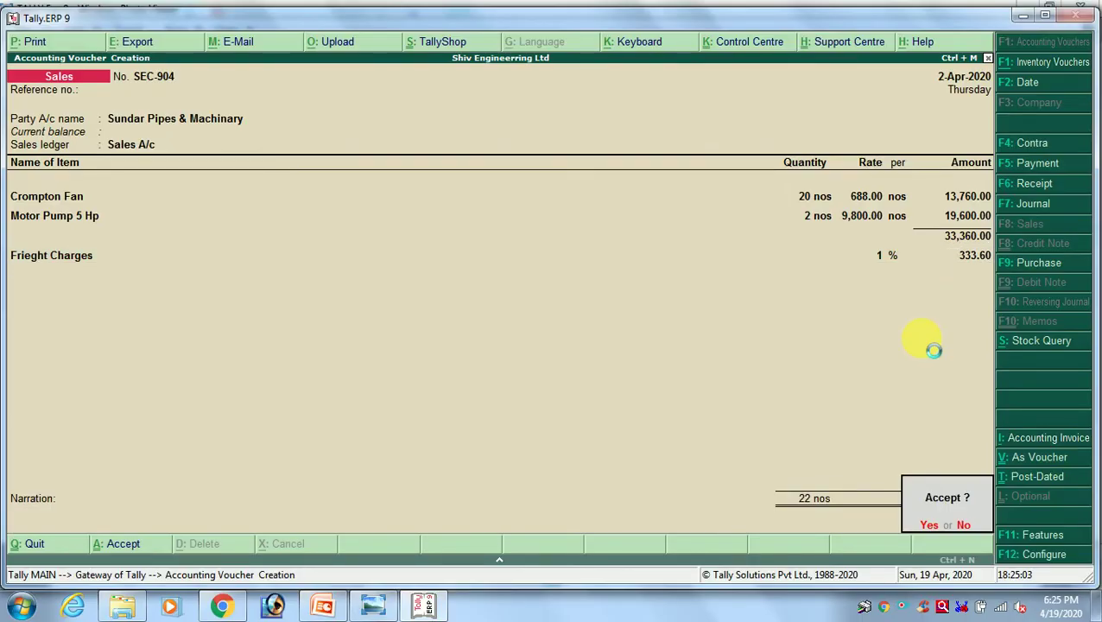
{"action": "key", "text": "Return"}
Check invoice SEC-905 on the exercise sheet, leave the reference number blank and select Sweta Wire as the party
{"action": "key", "text": "alt+Tab"}
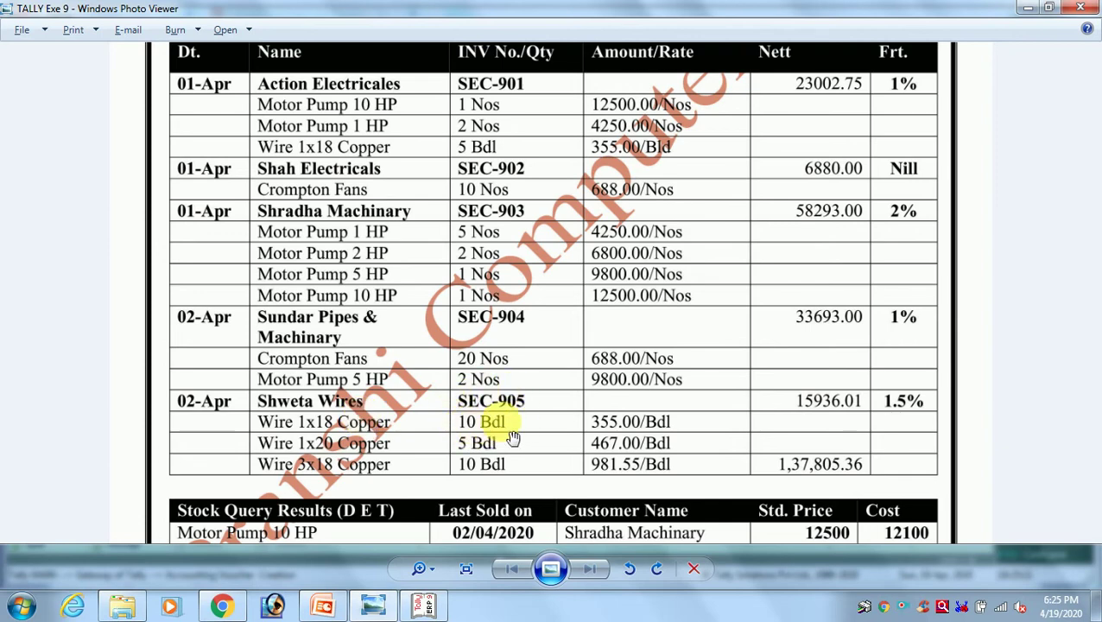
{"action": "key", "text": "alt+Tab"}
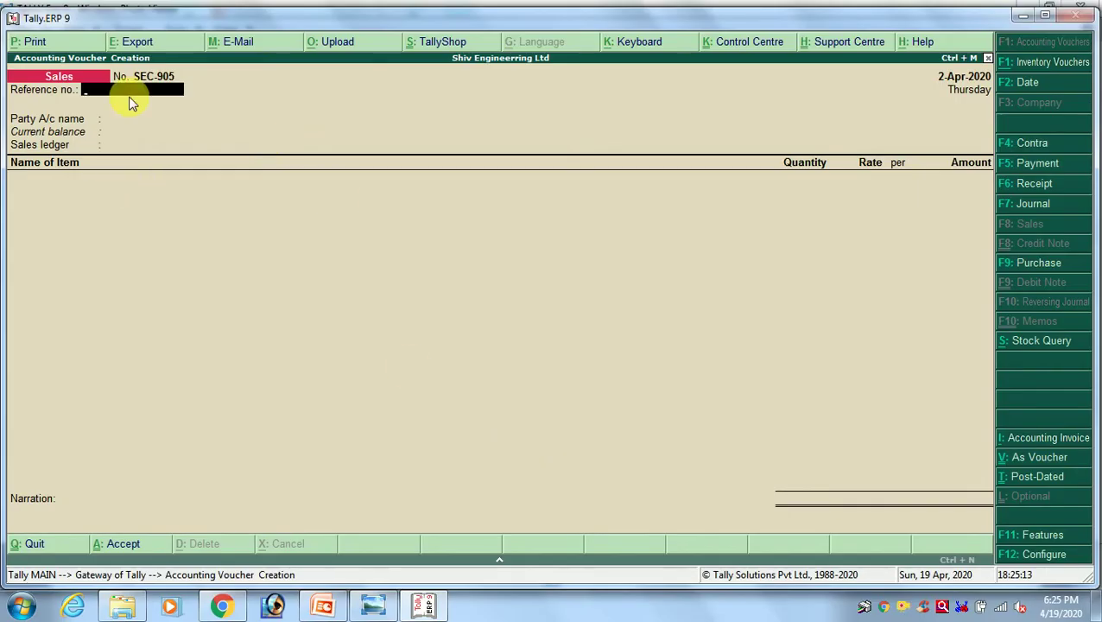
{"action": "key", "text": "Return"}
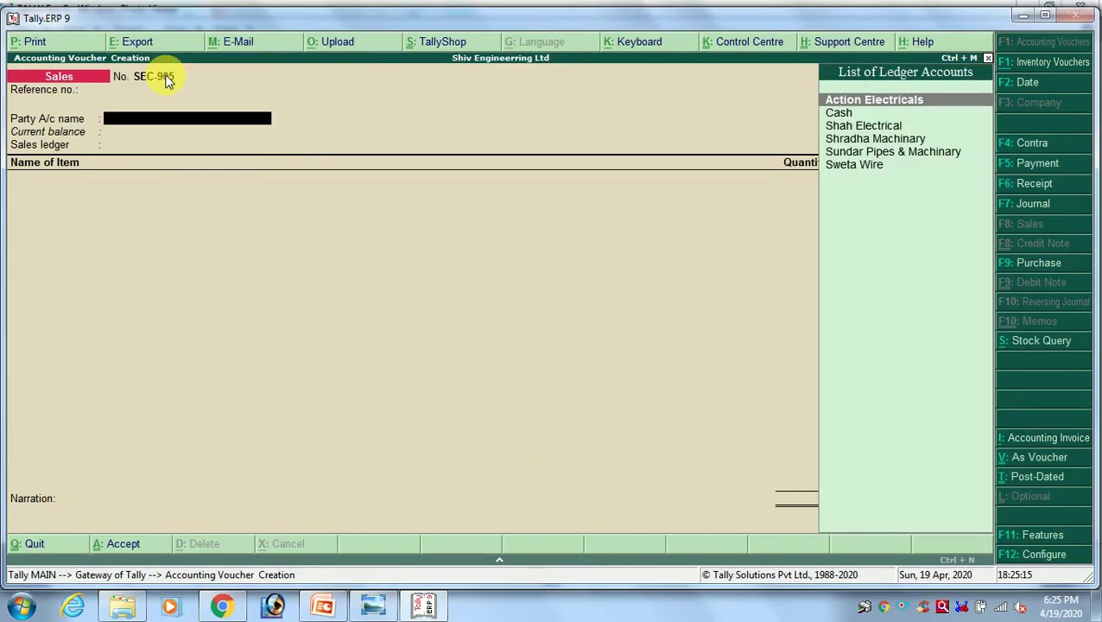
{"action": "type", "text": "S"}
{"action": "key", "text": "Down"}
{"action": "key", "text": "Down"}
{"action": "key", "text": "Down"}
{"action": "key", "text": "Down"}
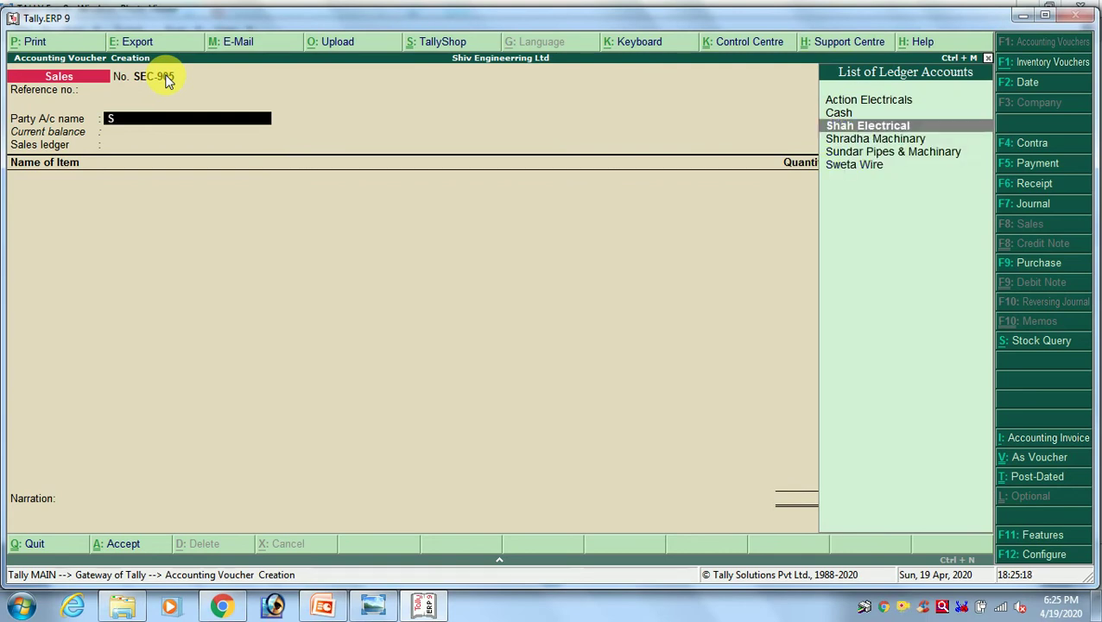
{"action": "key", "text": "Return"}
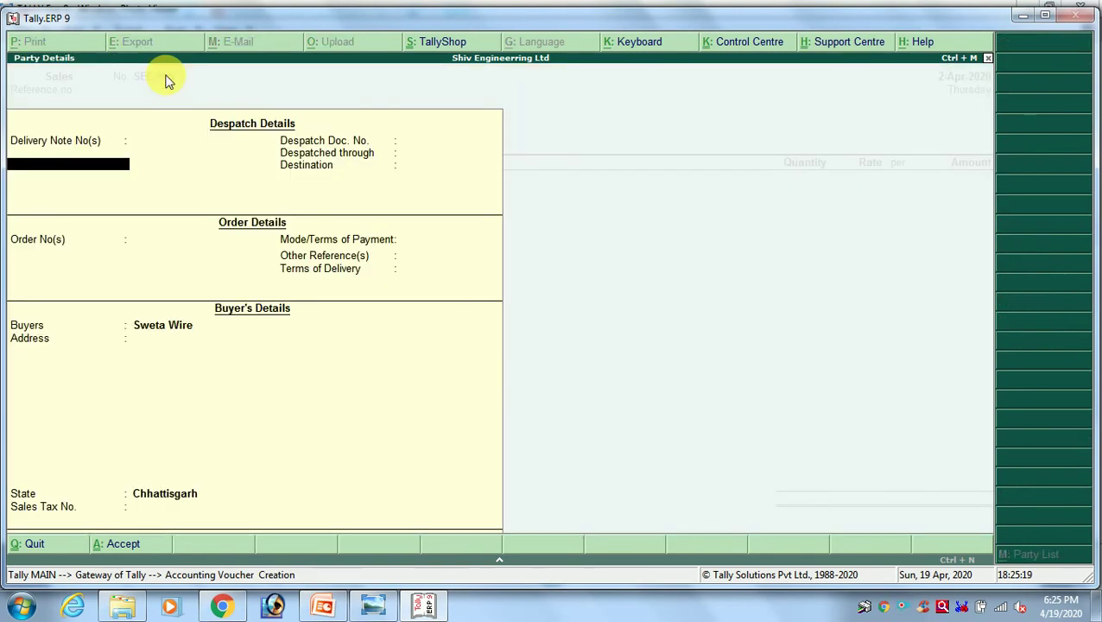
Accept the party details without despatch or order information and choose Sales A/c as the sales ledger
{"action": "key", "text": "Return"}
{"action": "key", "text": "Return"}
{"action": "key", "text": "Return"}
{"action": "key", "text": "ctrl+a"}
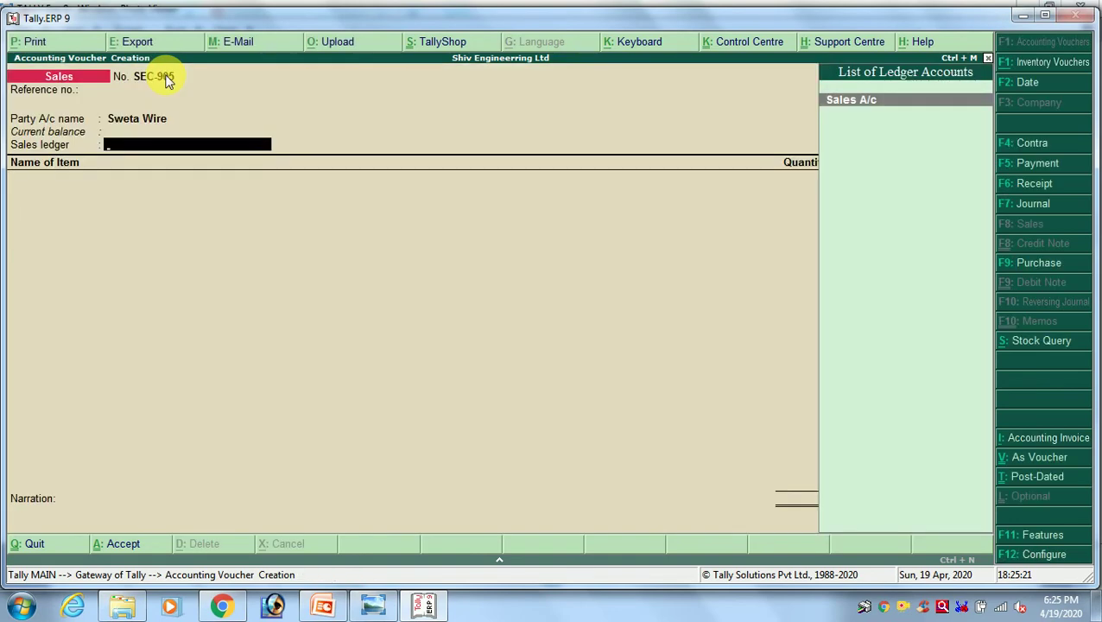
{"action": "key", "text": "alt+Tab"}
{"action": "key", "text": "alt+Tab"}
{"action": "key", "text": "Return"}
Look up the first item of invoice SEC-905 on the exercise sheet and select Wire 1 x 18 Copper in the voucher
{"action": "key", "text": "alt+Tab"}
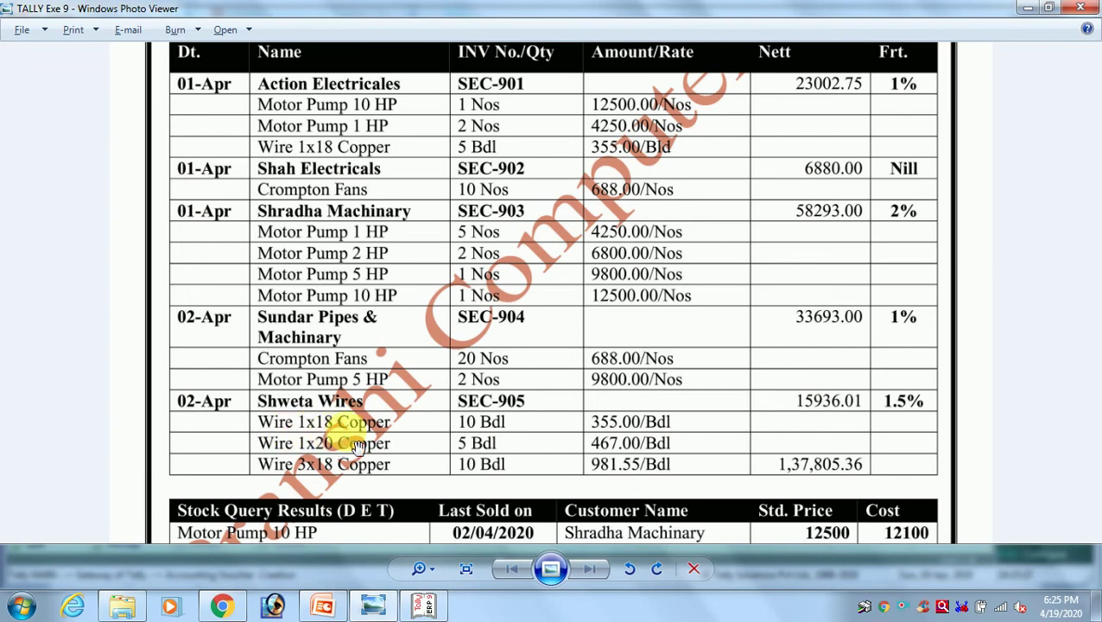
{"action": "key", "text": "alt+Tab"}
{"action": "type", "text": "WI"}
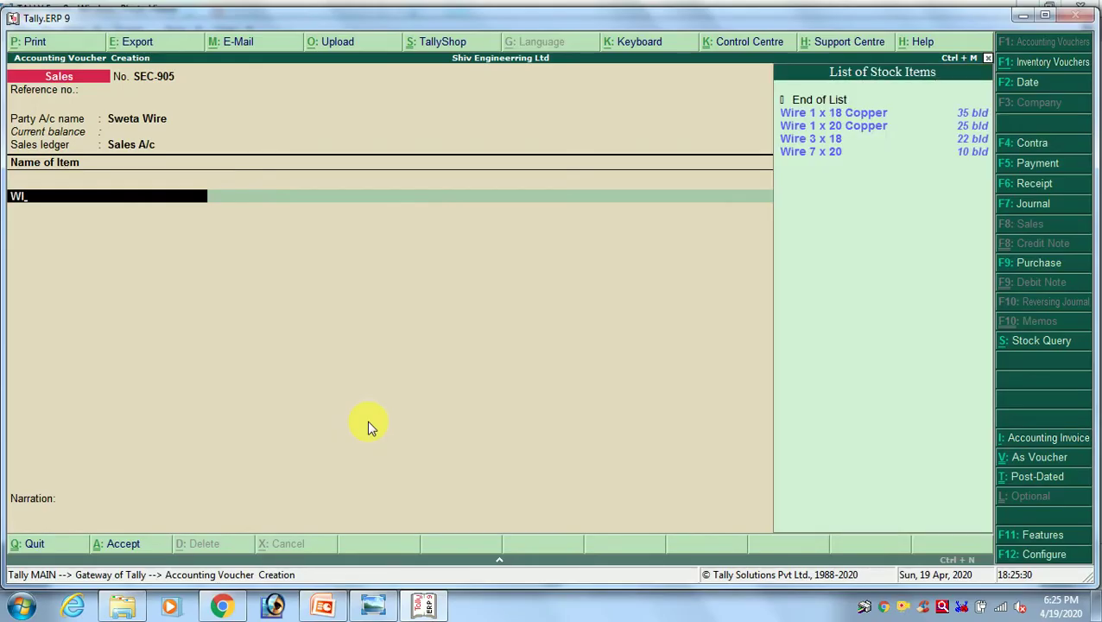
{"action": "key", "text": "Down"}
{"action": "key", "text": "Down"}
{"action": "key", "text": "Up"}
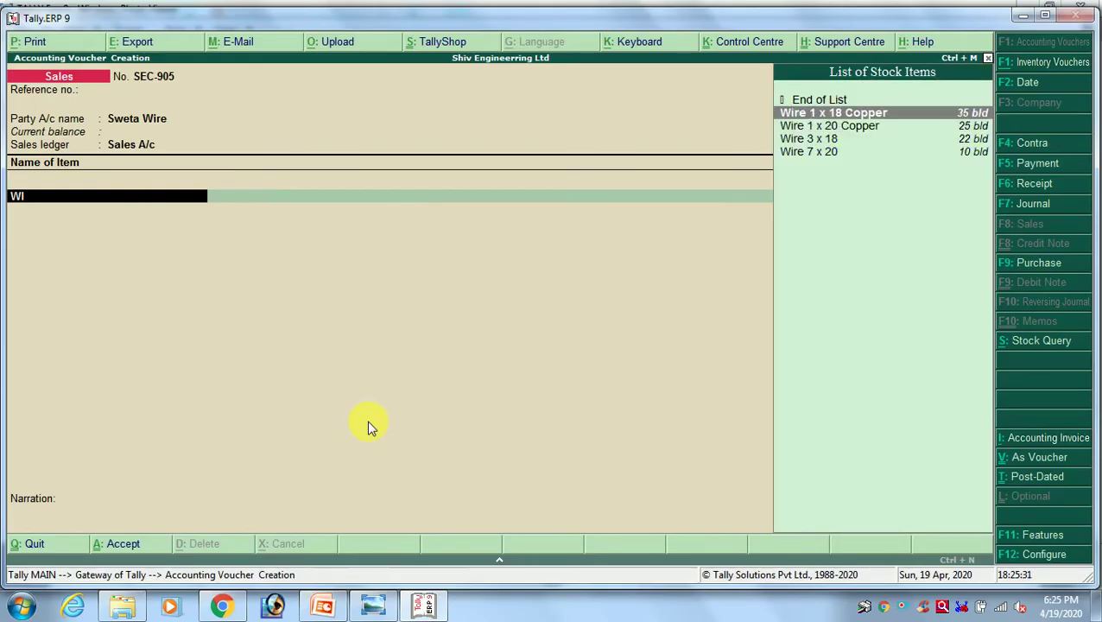
{"action": "key", "text": "Return"}
Enter quantity 10 bld for Wire 1 x 18 Copper and accept the rate of 355 after checking it against the sheet
{"action": "key", "text": "alt+Tab"}
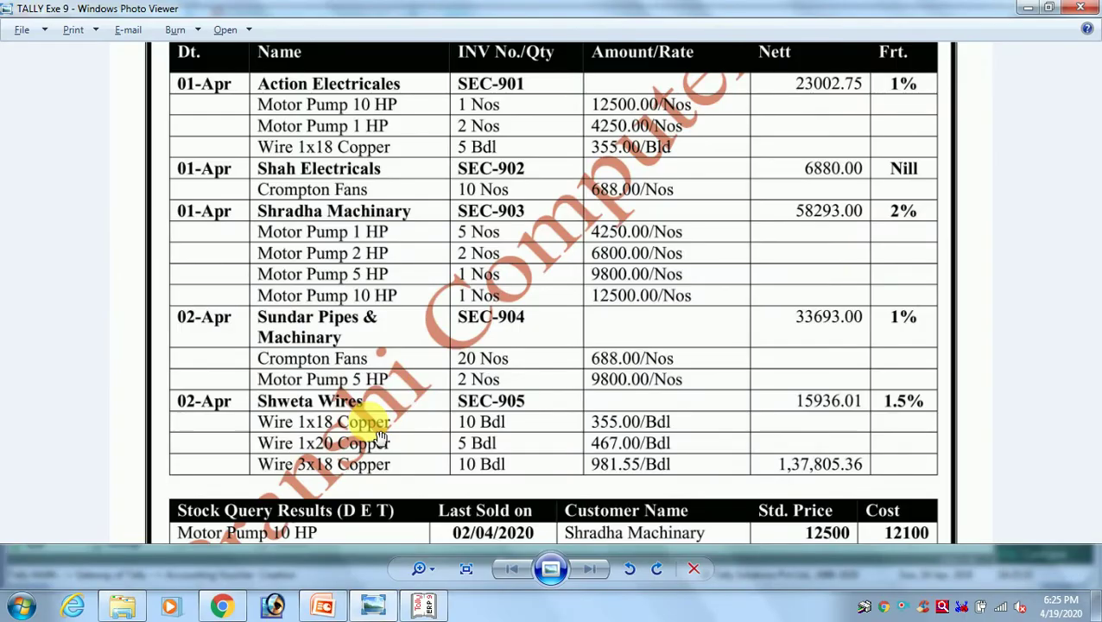
{"action": "key", "text": "alt+Tab"}
{"action": "type", "text": "10"}
{"action": "key", "text": "Return"}
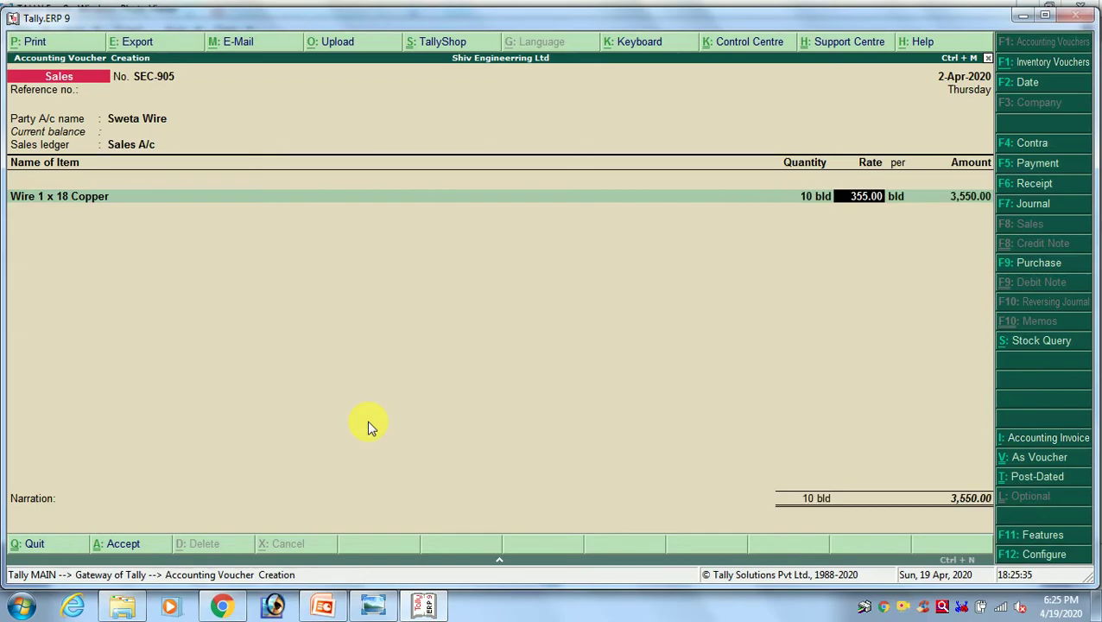
{"action": "key", "text": "alt+Tab"}
{"action": "key", "text": "alt+Tab"}
{"action": "key", "text": "Return"}
{"action": "key", "text": "Return"}
{"action": "key", "text": "Return"}
Look up the second item of invoice SEC-905 on the exercise sheet and select Wire 1 x 20 Copper in the voucher
{"action": "key", "text": "alt+Tab"}
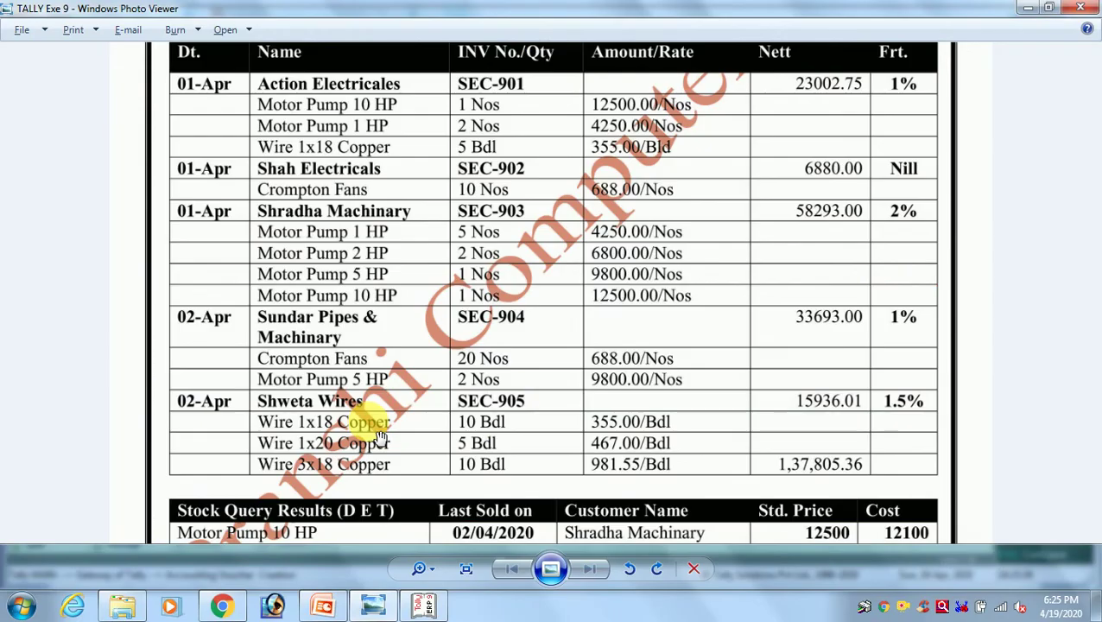
{"action": "key", "text": "alt+Tab"}
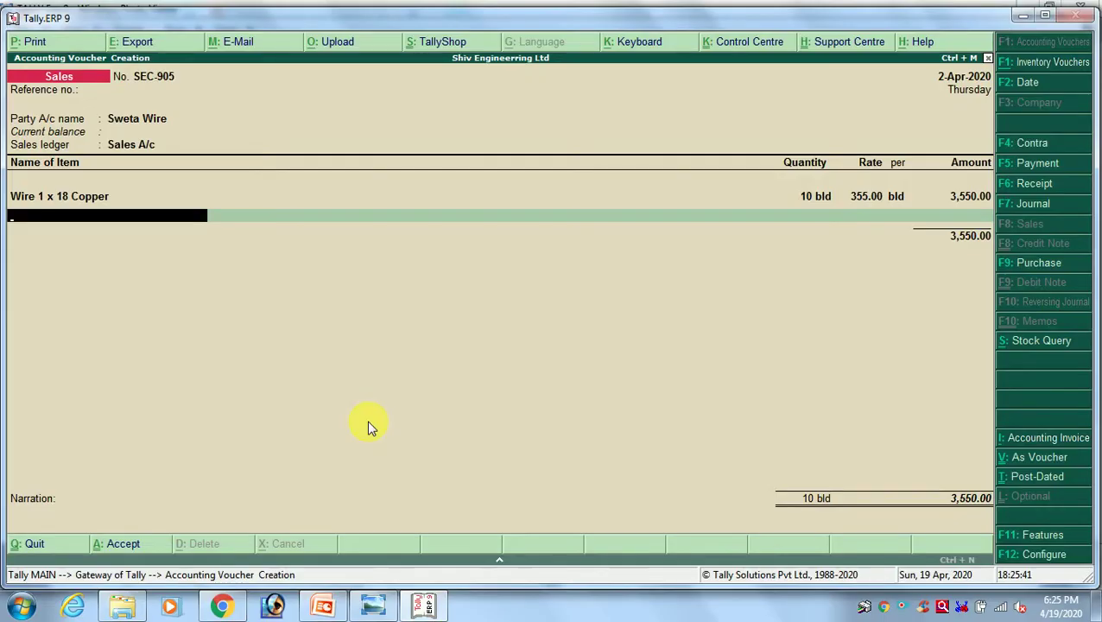
{"action": "key", "text": "Down"}
{"action": "key", "text": "Down"}
{"action": "key", "text": "Down"}
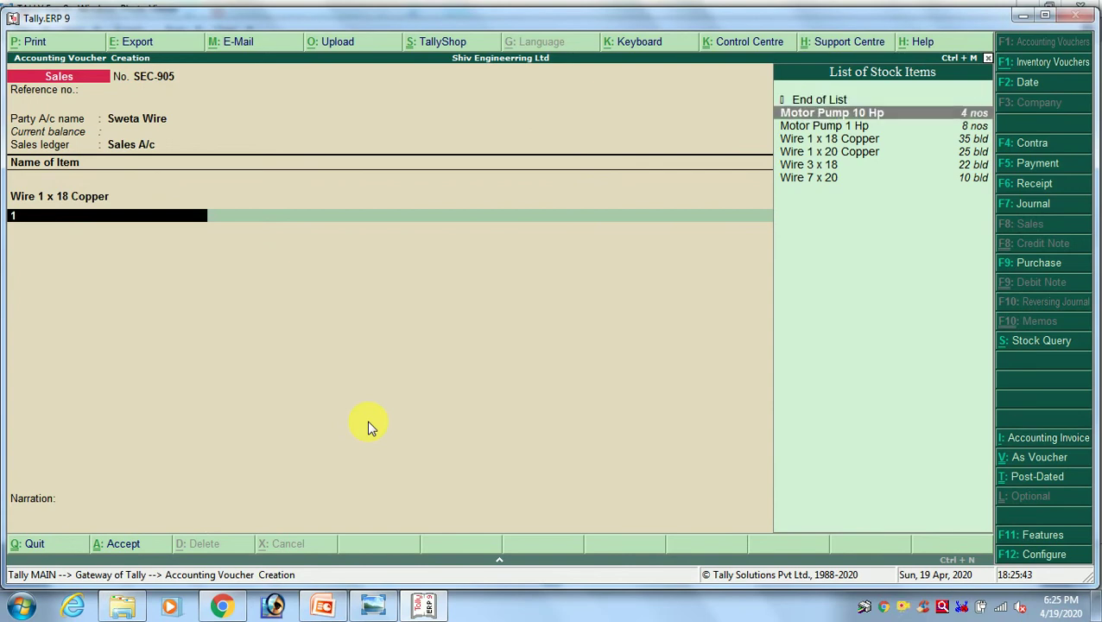
{"action": "key", "text": "Down"}
{"action": "key", "text": "Down"}
{"action": "key", "text": "Return"}
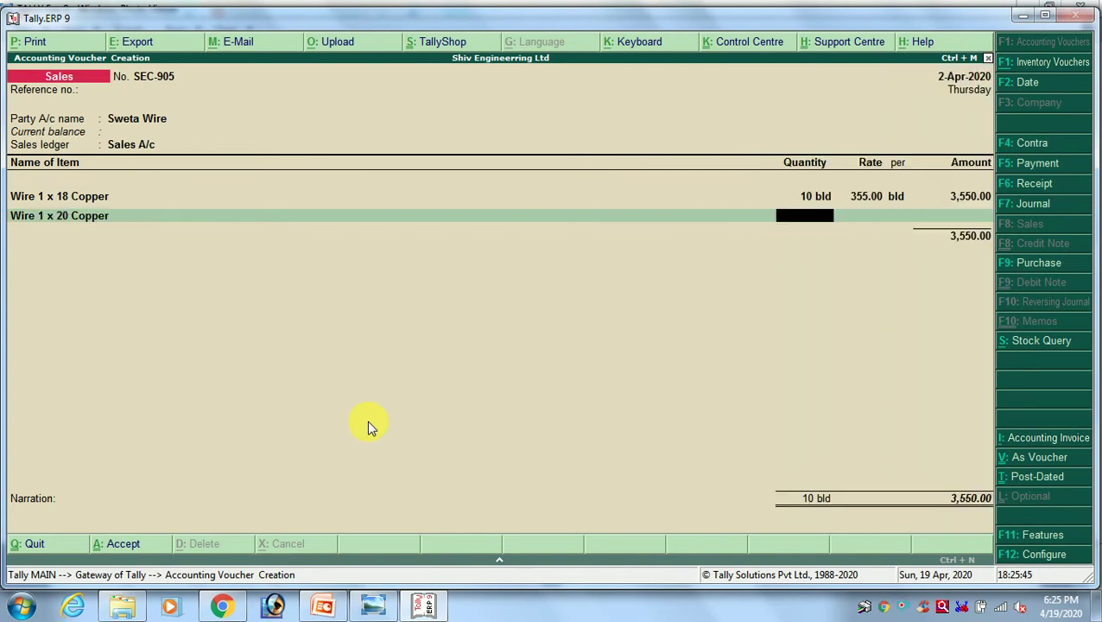
Enter quantity 5 bld and rate 467 for Wire 1 x 20 Copper, looking up both values on the sheet
{"action": "key", "text": "alt+Tab"}
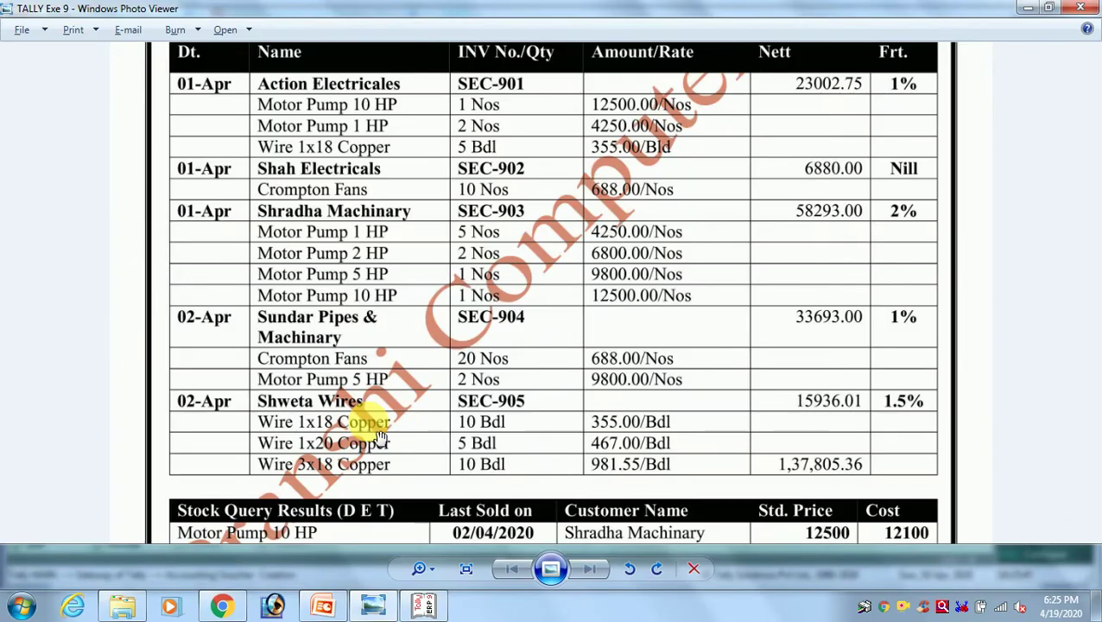
{"action": "key", "text": "alt+Tab"}
{"action": "type", "text": "5"}
{"action": "key", "text": "Return"}
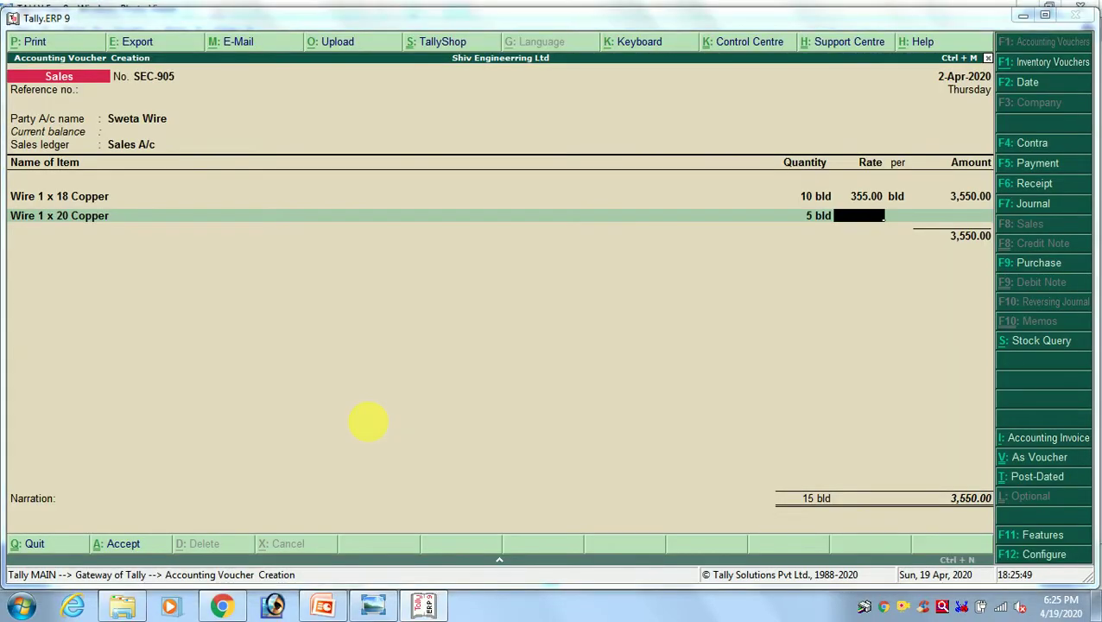
{"action": "key", "text": "alt+Tab"}
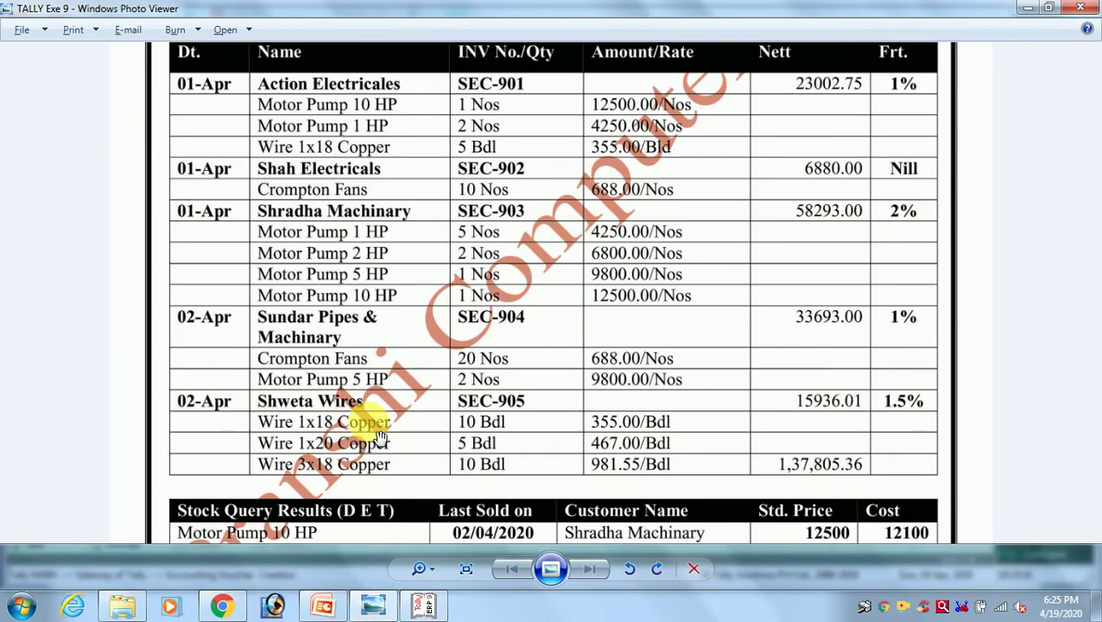
{"action": "key", "text": "alt+Tab"}
{"action": "type", "text": "467"}
{"action": "key", "text": "Return"}
{"action": "key", "text": "Return"}
Check the sheet for the third item of SEC-905 and put Wire 1 x 18 Copper on the third item line
{"action": "key", "text": "alt+Tab"}
{"action": "key", "text": "alt+Tab"}
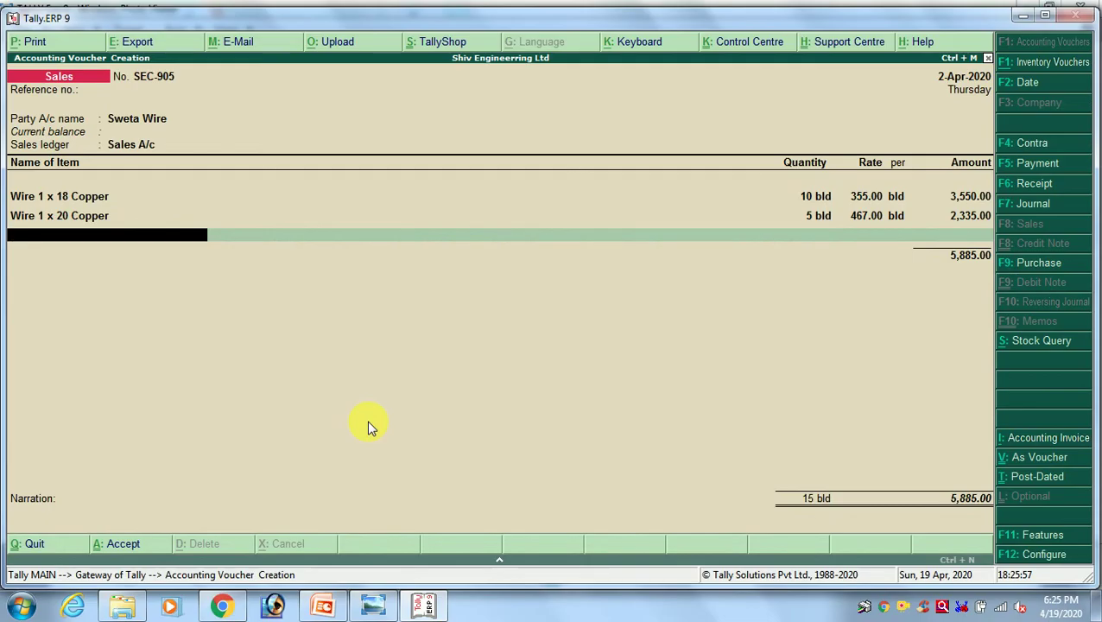
{"action": "type", "text": "1"}
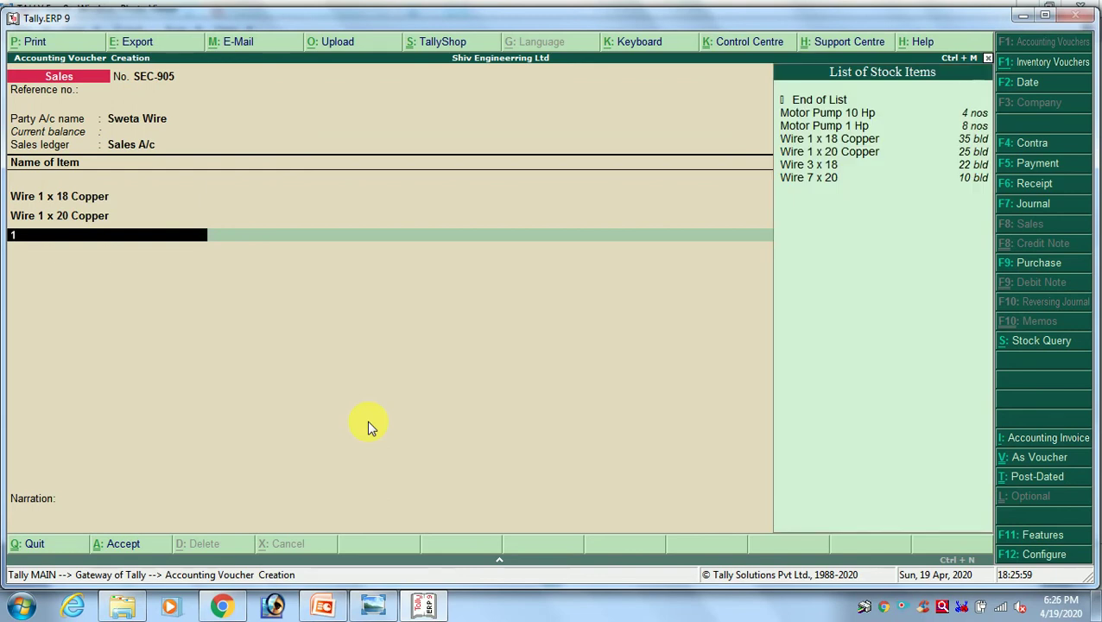
{"action": "key", "text": "Down"}
{"action": "key", "text": "Down"}
{"action": "key", "text": "Down"}
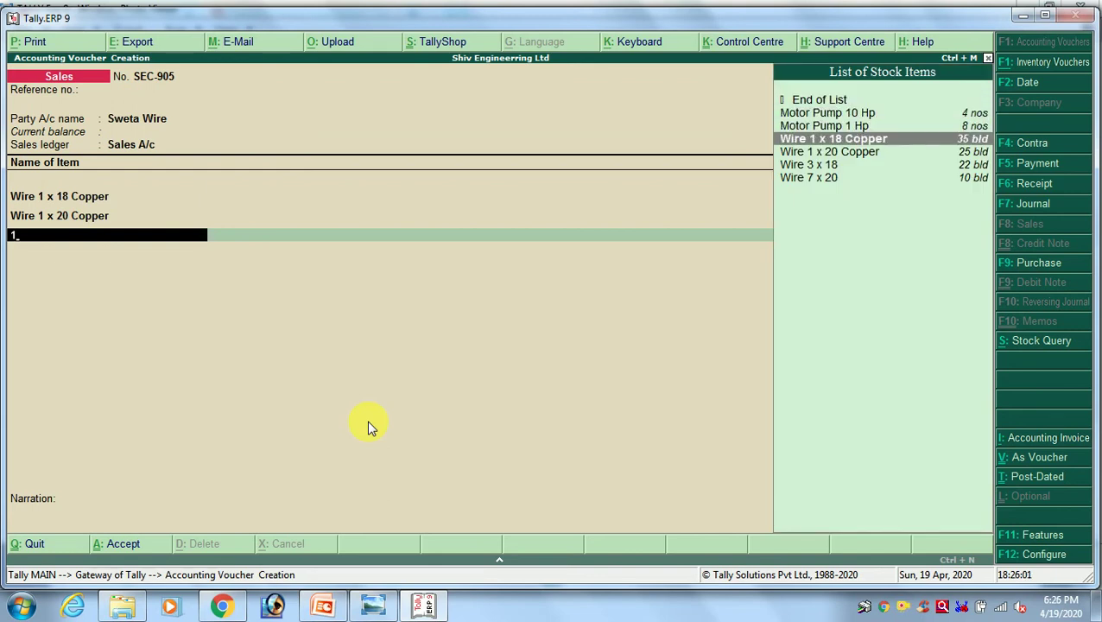
{"action": "key", "text": "Return"}
Look up the third item's quantity on the exercise sheet and enter 10 bld on the third item line
{"action": "key", "text": "alt+Tab"}
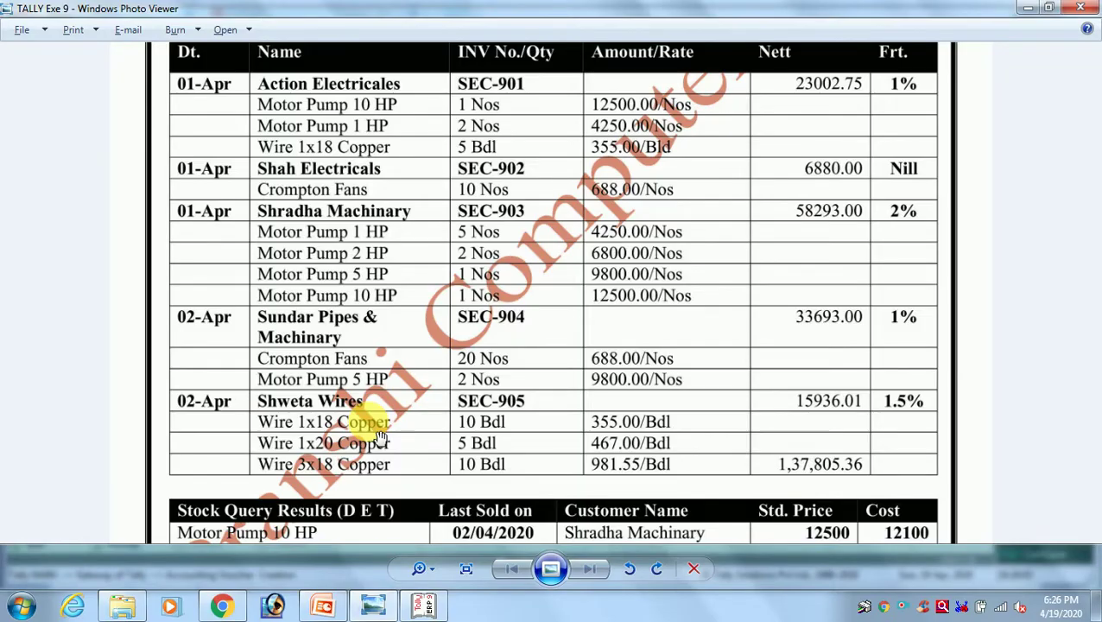
{"action": "key", "text": "alt+Tab"}
{"action": "type", "text": "10"}
{"action": "key", "text": "Return"}
Recheck the third item of SEC-905 on the sheet and change the third line's item to Wire 3 x 18
{"action": "key", "text": "alt+Tab"}
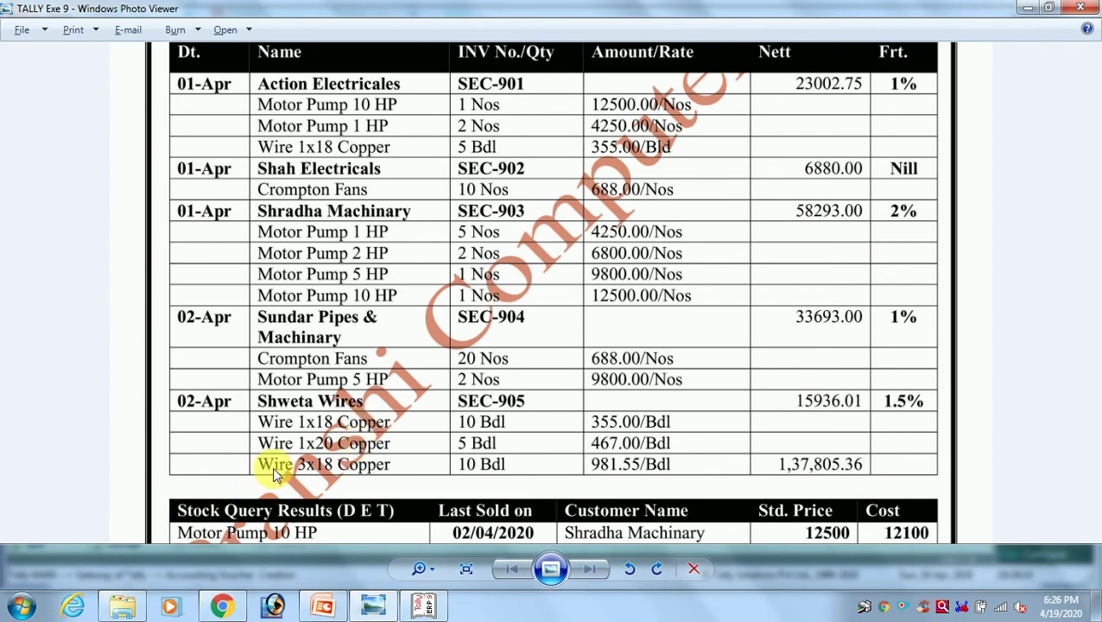
{"action": "key", "text": "alt+Tab"}
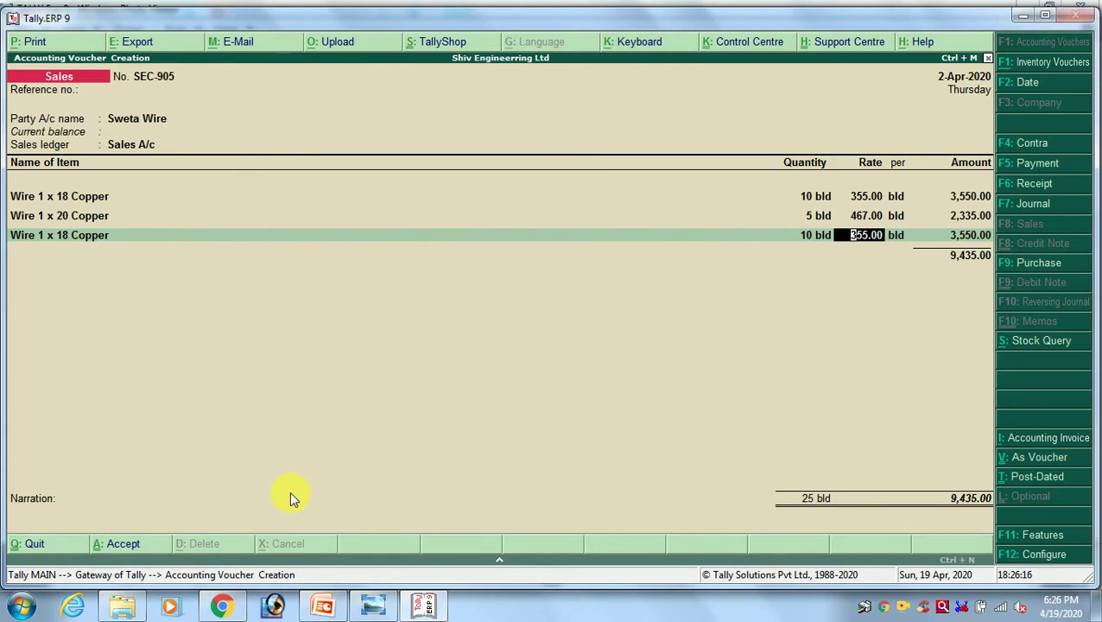
{"action": "key", "text": "BackSpace"}
{"action": "key", "text": "BackSpace"}
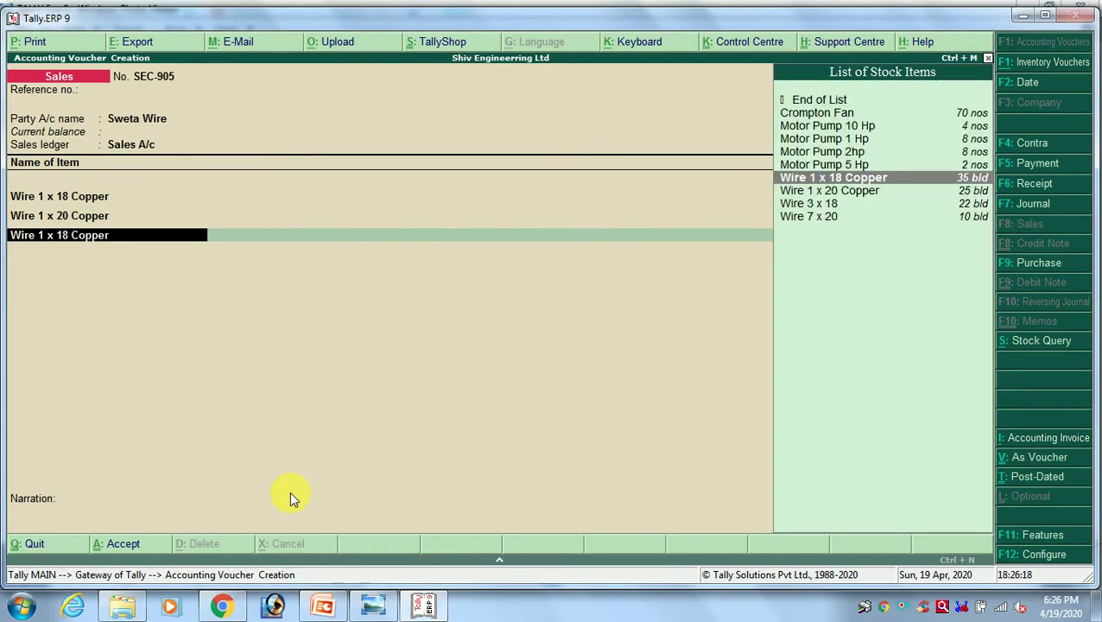
{"action": "key", "text": "Down"}
{"action": "key", "text": "Down"}
{"action": "key", "text": "Return"}
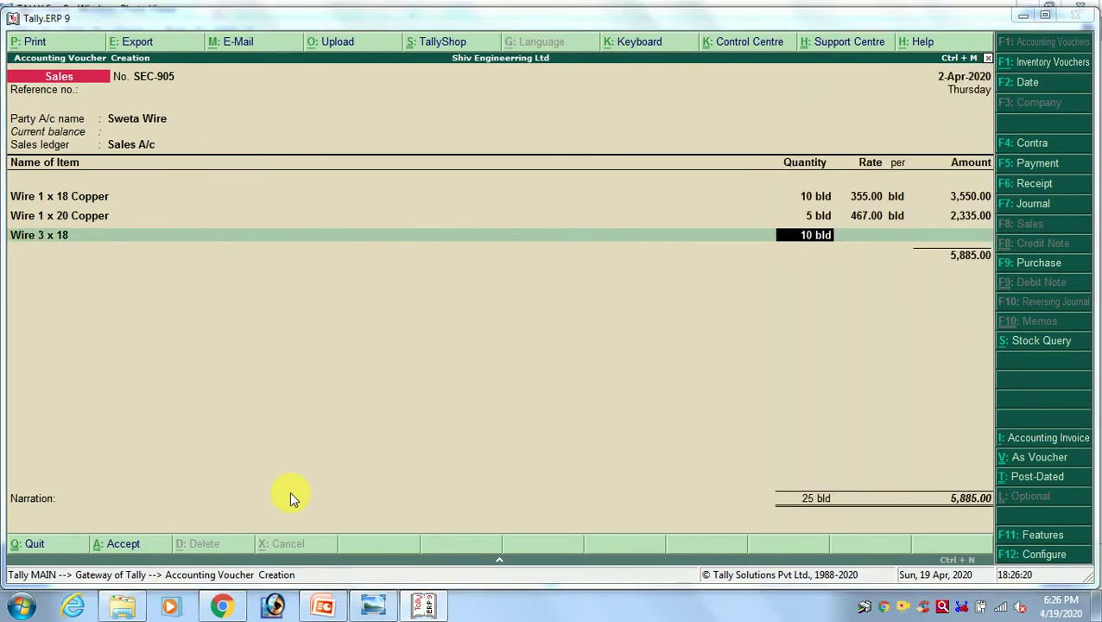
Confirm the quantity of 10 bld for Wire 3 x 18 against the sheet and set its rate to 981.55
{"action": "key", "text": "alt+Tab"}
{"action": "key", "text": "alt+Tab"}
{"action": "key", "text": "Return"}
{"action": "key", "text": "alt+Tab"}
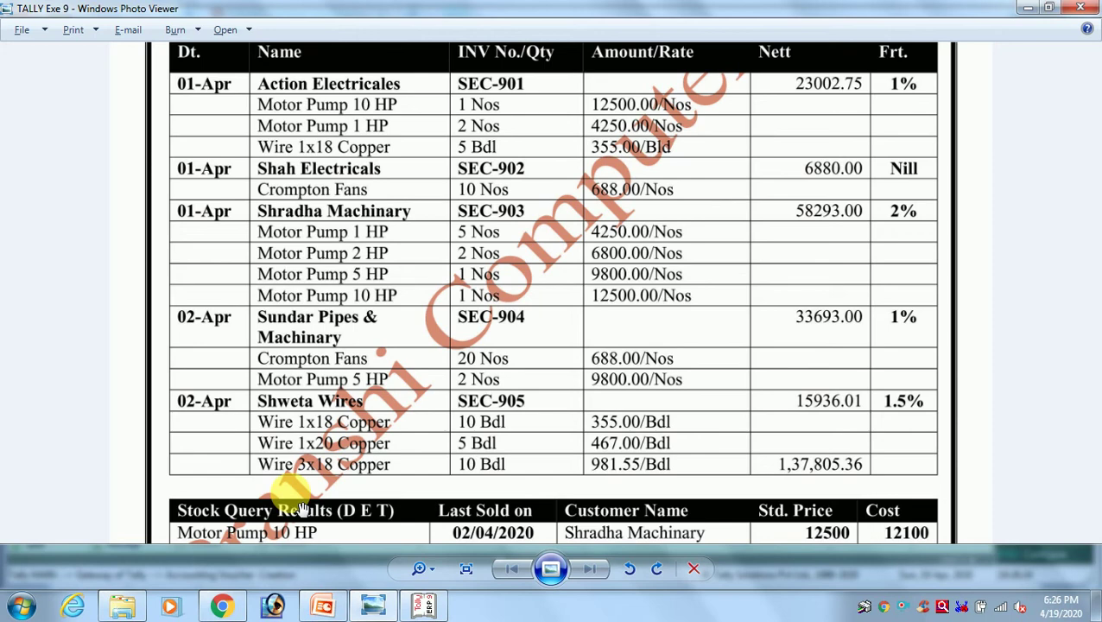
{"action": "key", "text": "alt+Tab"}
{"action": "type", "text": "9"}
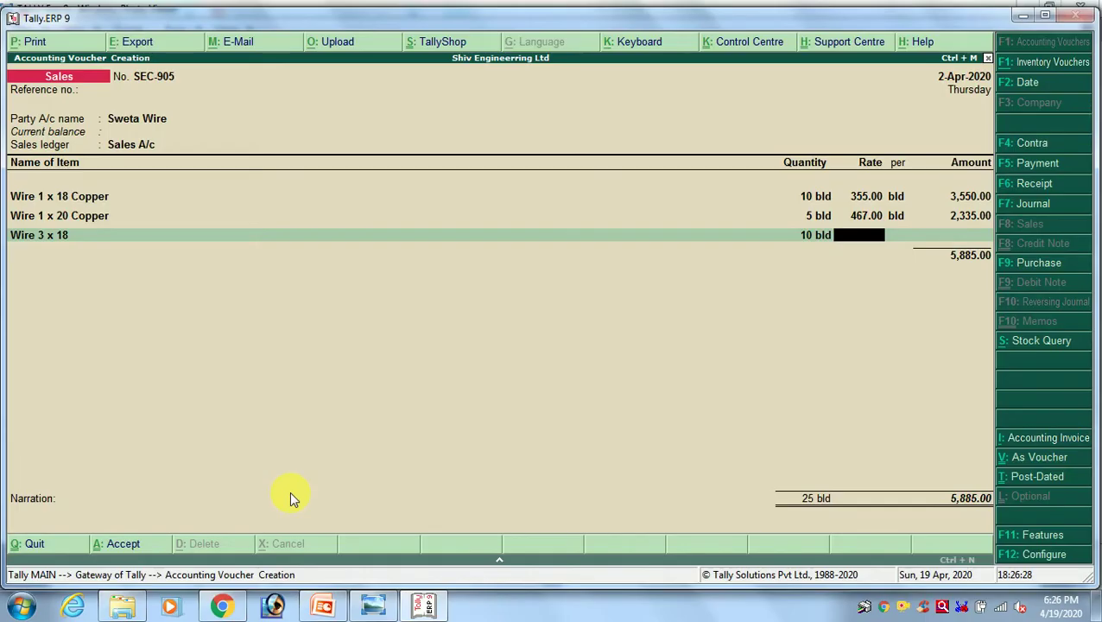
{"action": "type", "text": "81.55"}
{"action": "key", "text": "Return"}
{"action": "key", "text": "Return"}
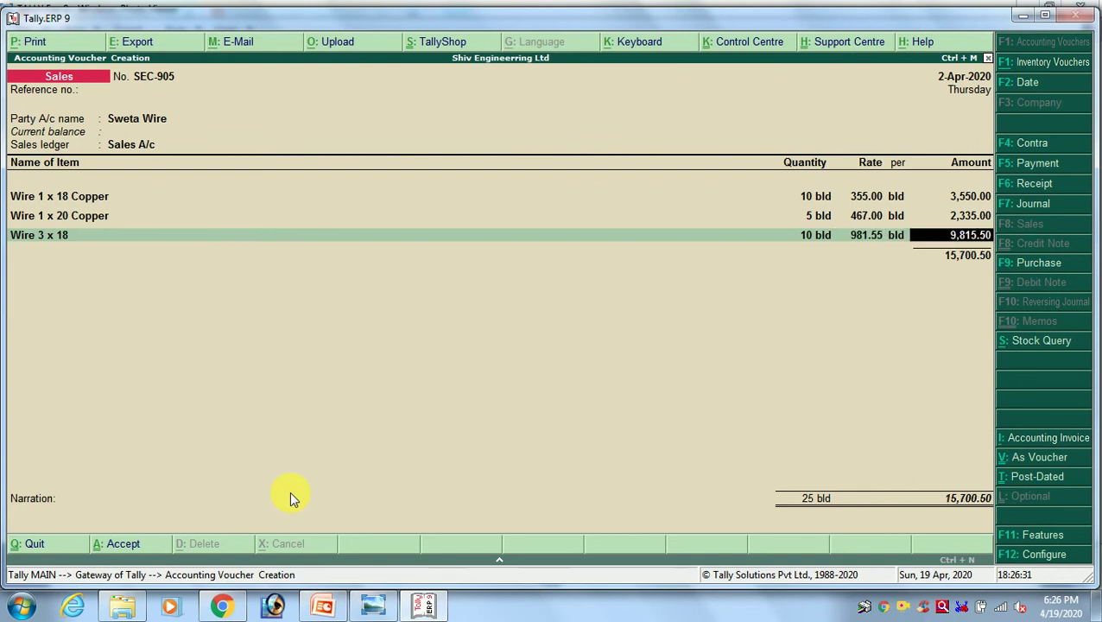
{"action": "key", "text": "Return"}
Add Frieght Charges at the sheet's rate of 1.5% and check the net amount of SEC-905 against the exercise sheet
{"action": "key", "text": "Return"}
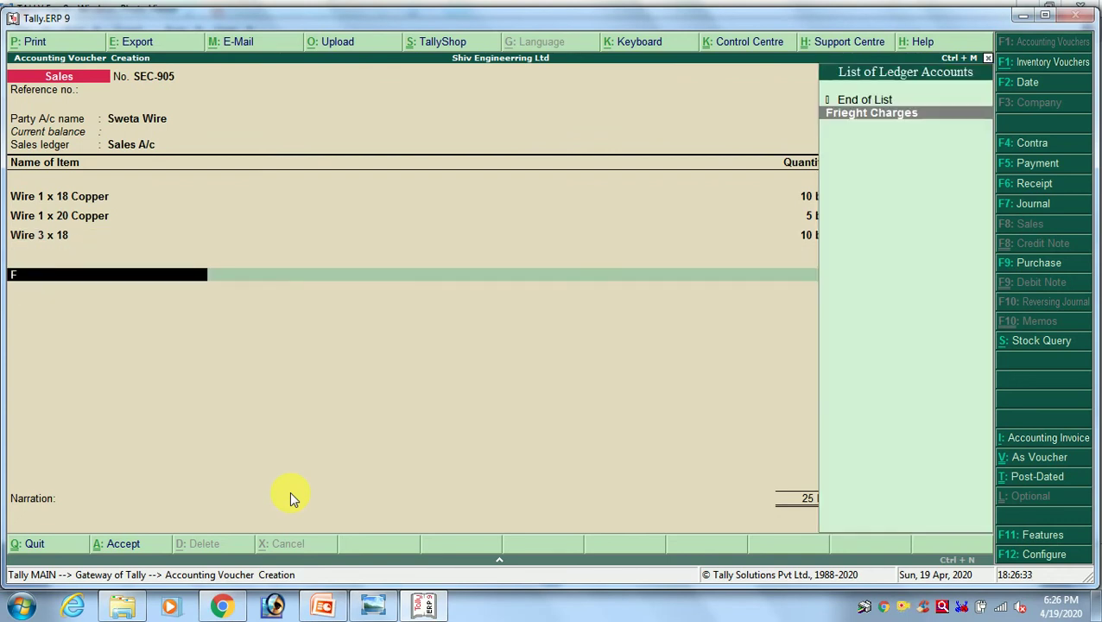
{"action": "key", "text": "Return"}
{"action": "key", "text": "alt+Tab"}
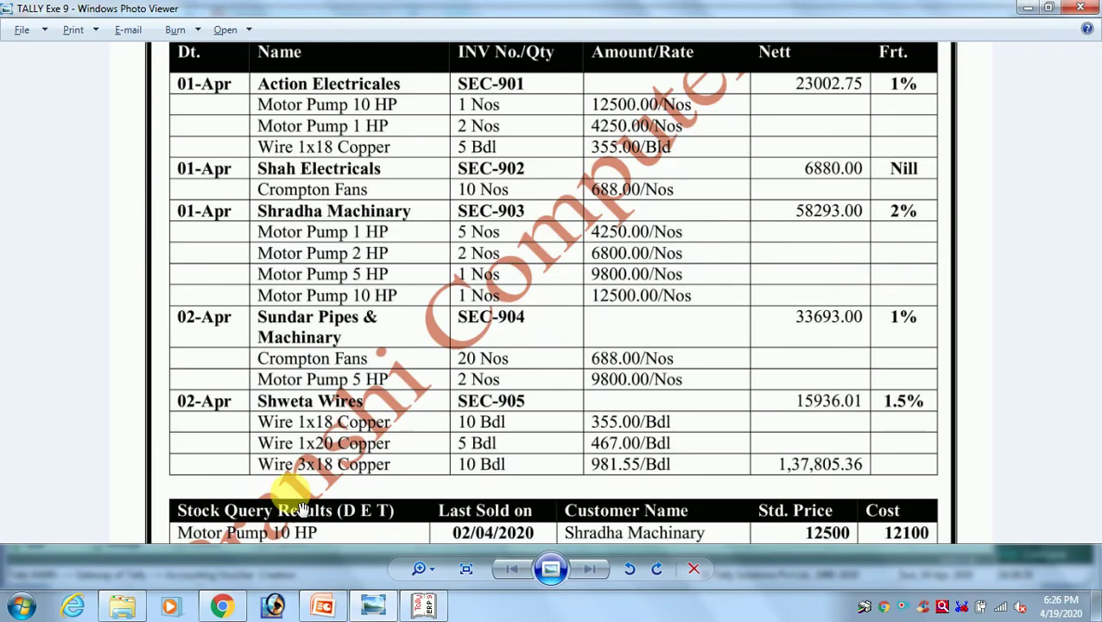
{"action": "key", "text": "alt+Tab"}
{"action": "type", "text": "1.5"}
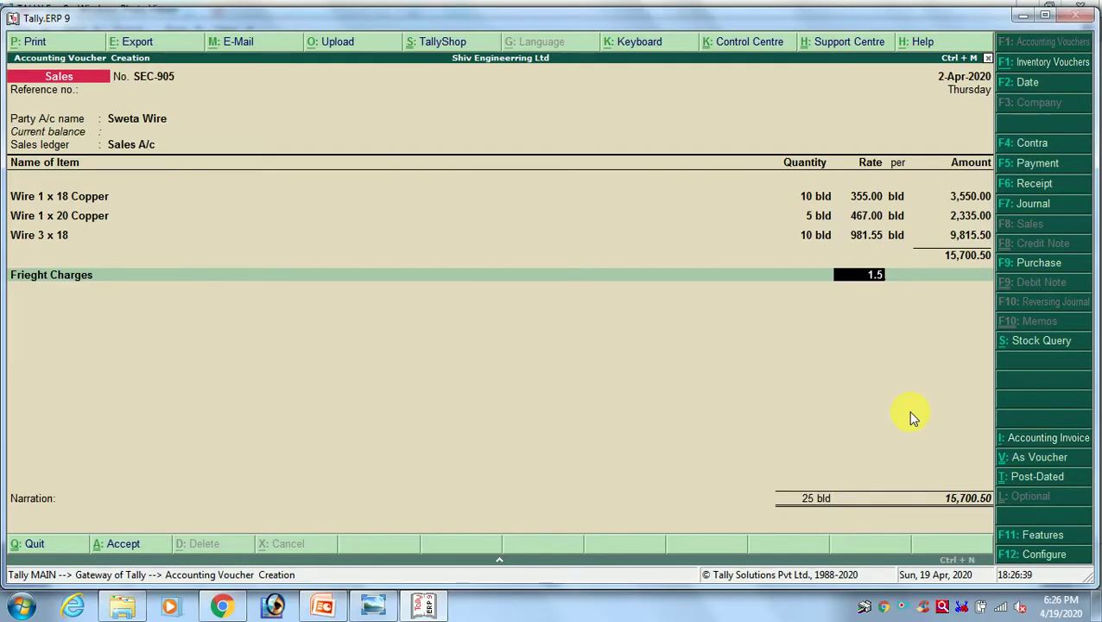
{"action": "key", "text": "Return"}
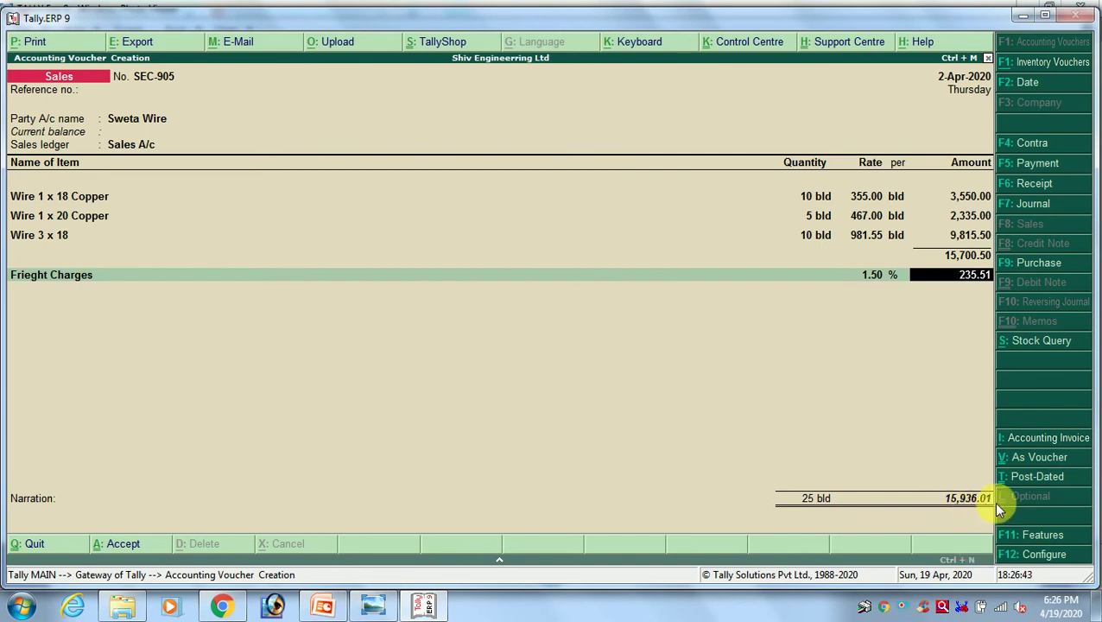
{"action": "key", "text": "alt+Tab"}
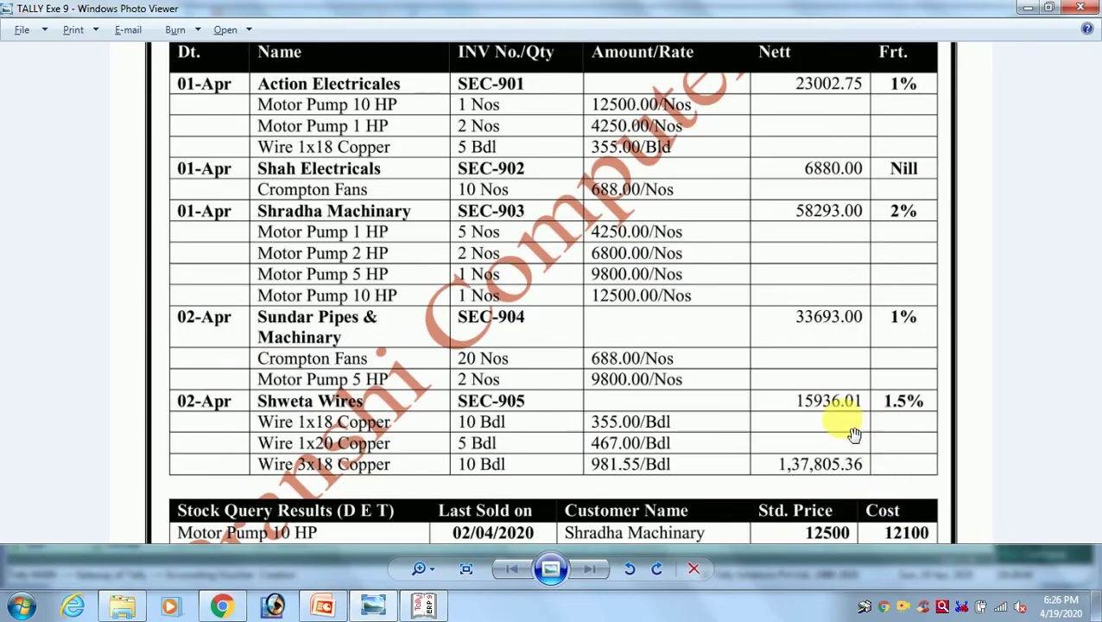
{"action": "key", "text": "alt+Tab"}
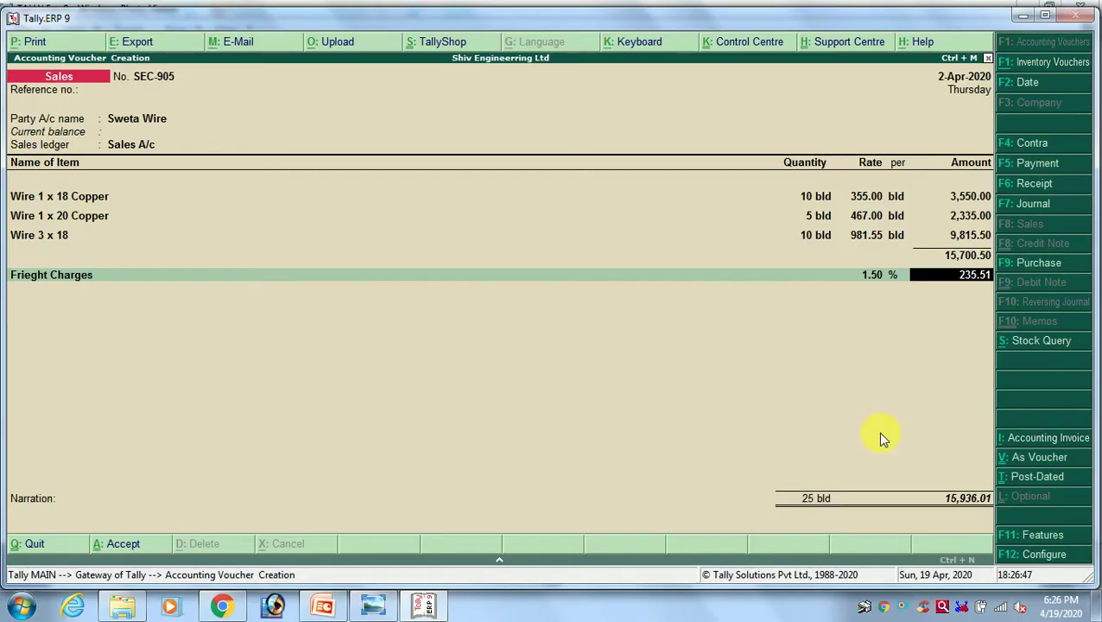
Save Sales invoice SEC-905 and leave voucher entry for the Gateway of Tally
{"action": "key", "text": "Return"}
{"action": "key", "text": "Return"}
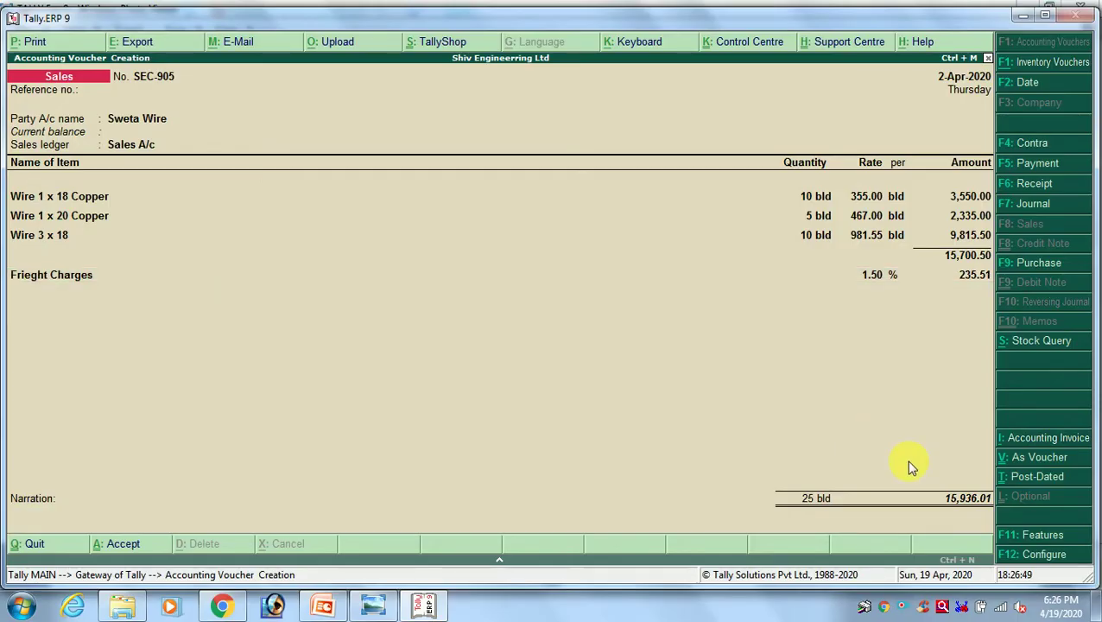
{"action": "key", "text": "Return"}
{"action": "key", "text": "Return"}
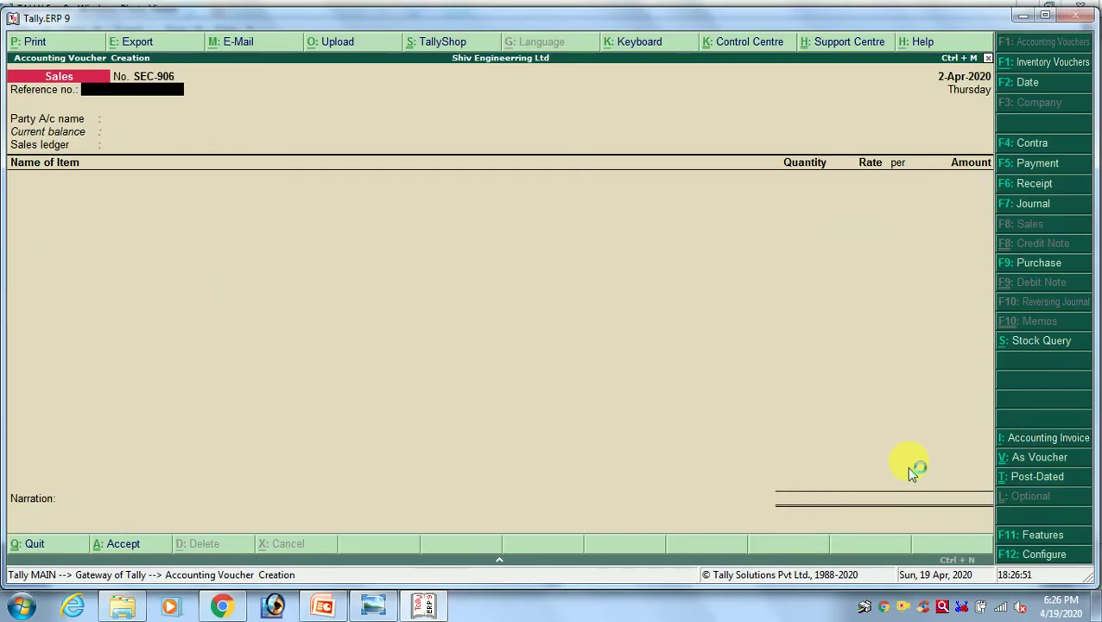
{"action": "key", "text": "Escape"}
{"action": "key", "text": "Return"}
{"action": "key", "text": "Escape"}
{"action": "key", "text": "Escape"}
Switch to the exercise sheet and read its Stock Query Results table
{"action": "key", "text": "alt+Tab"}
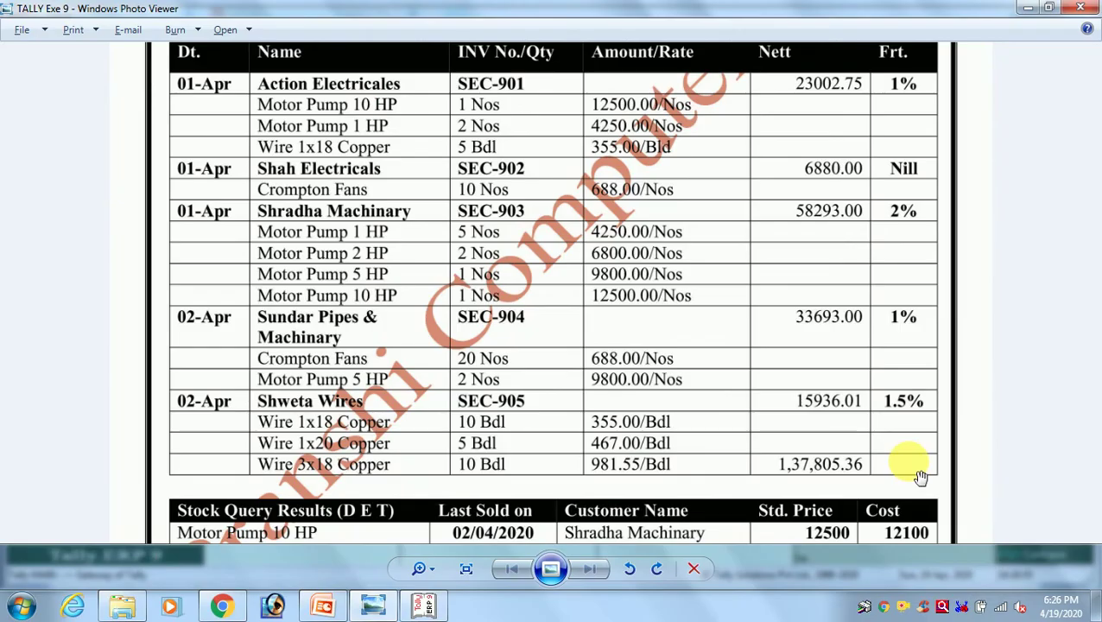
{"action": "scroll", "coordinate": [455, 389], "scroll_direction": "up", "scroll_amount": 2}
{"action": "left_click_drag", "start_coordinate": [464, 272], "coordinate": [462, 244]}
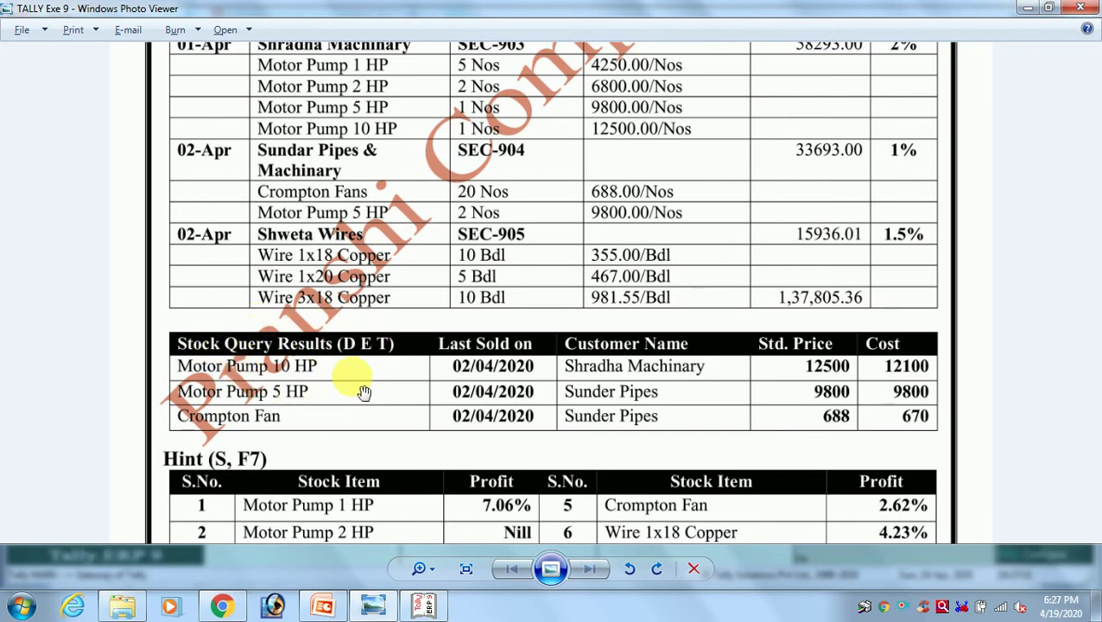
Switch back to Tally.ERP 9 and open the Display reports from the Gateway of Tally
{"action": "key", "text": "alt+Tab"}
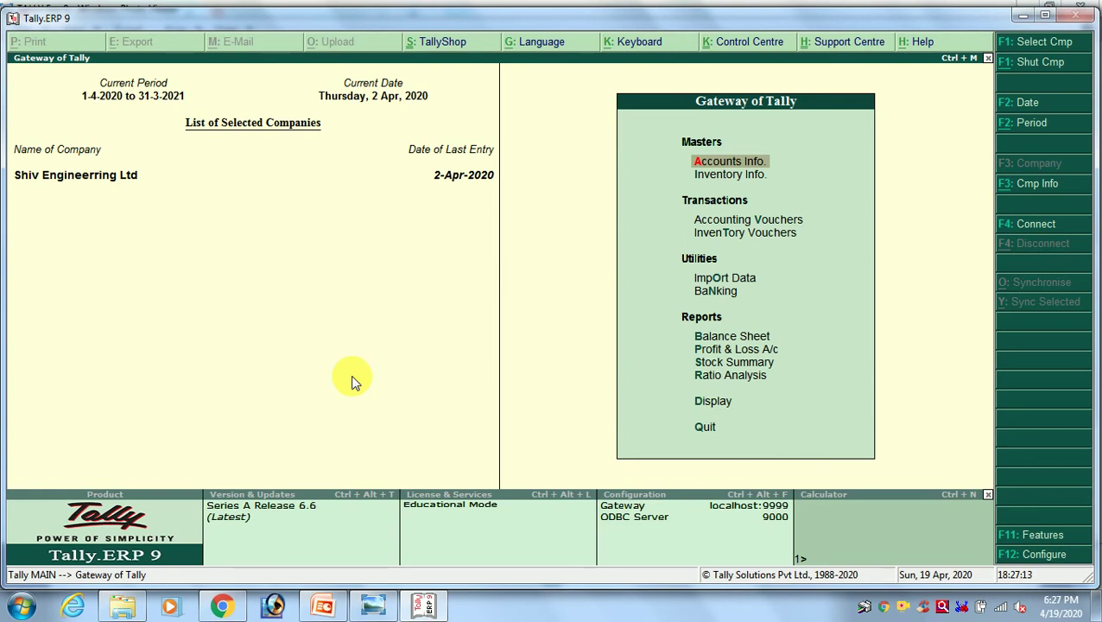
{"action": "key", "text": "Down"}
{"action": "key", "text": "Down"}
{"action": "key", "text": "Down"}
{"action": "key", "text": "Down"}
{"action": "key", "text": "Down"}
{"action": "key", "text": "Down"}
{"action": "key", "text": "Down"}
{"action": "key", "text": "Down"}
{"action": "key", "text": "Down"}
{"action": "key", "text": "Down"}
{"action": "key", "text": "Return"}
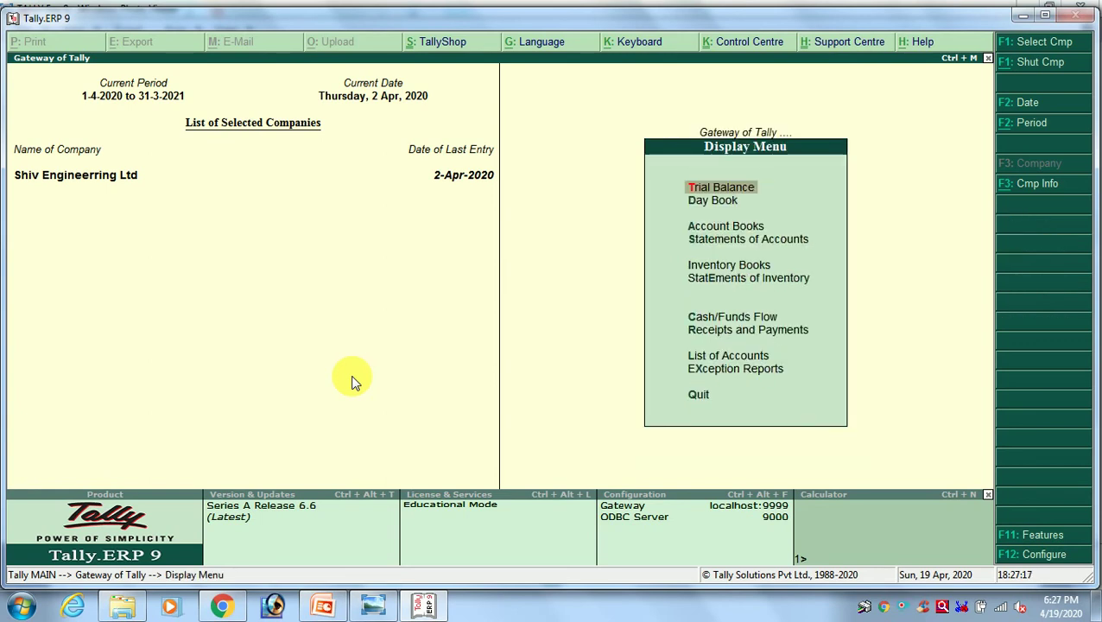
Open Stock Query from the Statements of Inventory
{"action": "key", "text": "Down"}
{"action": "key", "text": "Down"}
{"action": "key", "text": "Down"}
{"action": "key", "text": "Down"}
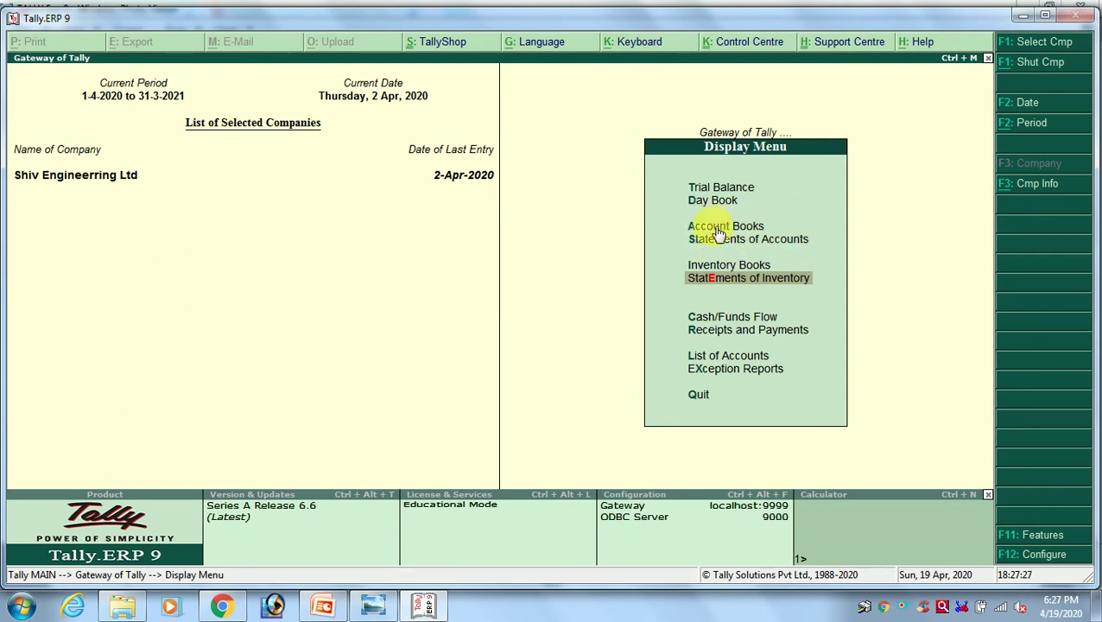
{"action": "key", "text": "Up"}
{"action": "key", "text": "Up"}
{"action": "key", "text": "Up"}
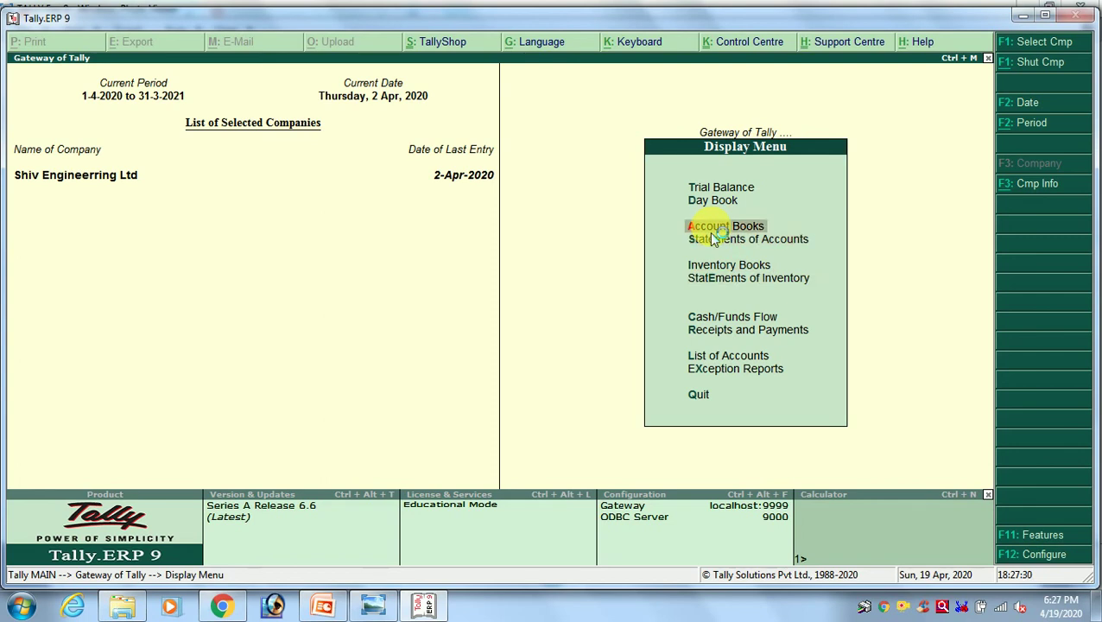
{"action": "key", "text": "Down"}
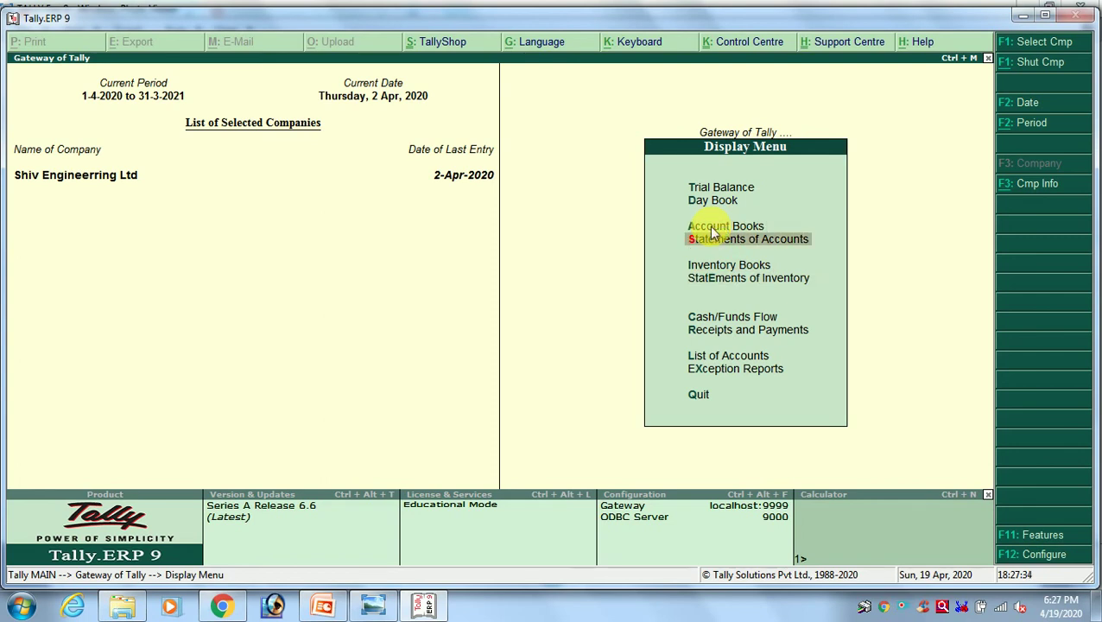
{"action": "key", "text": "Down"}
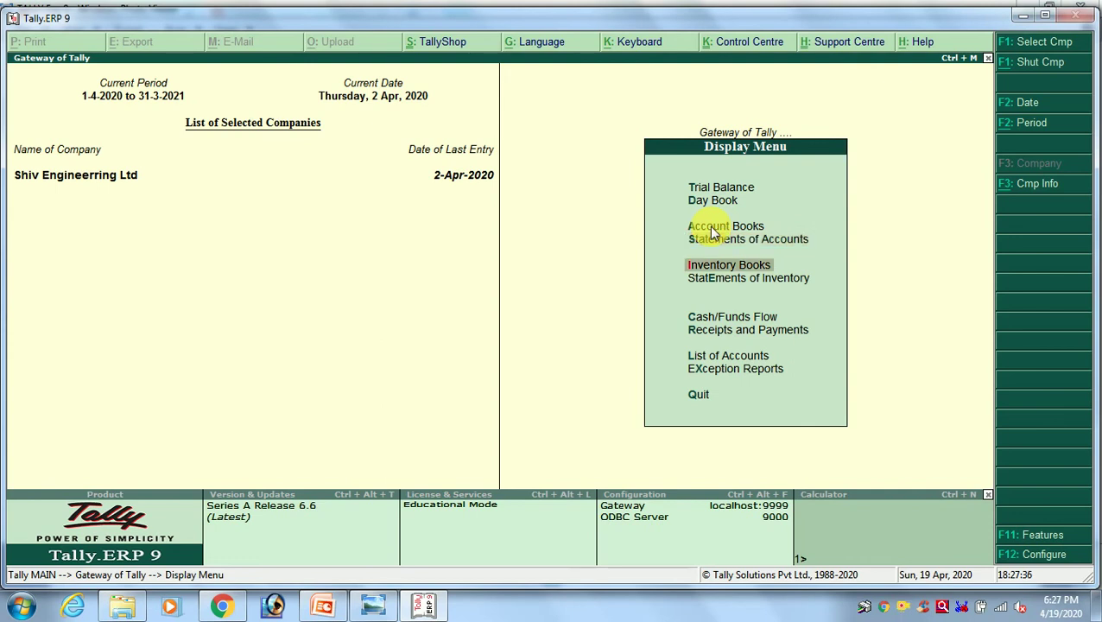
{"action": "key", "text": "Down"}
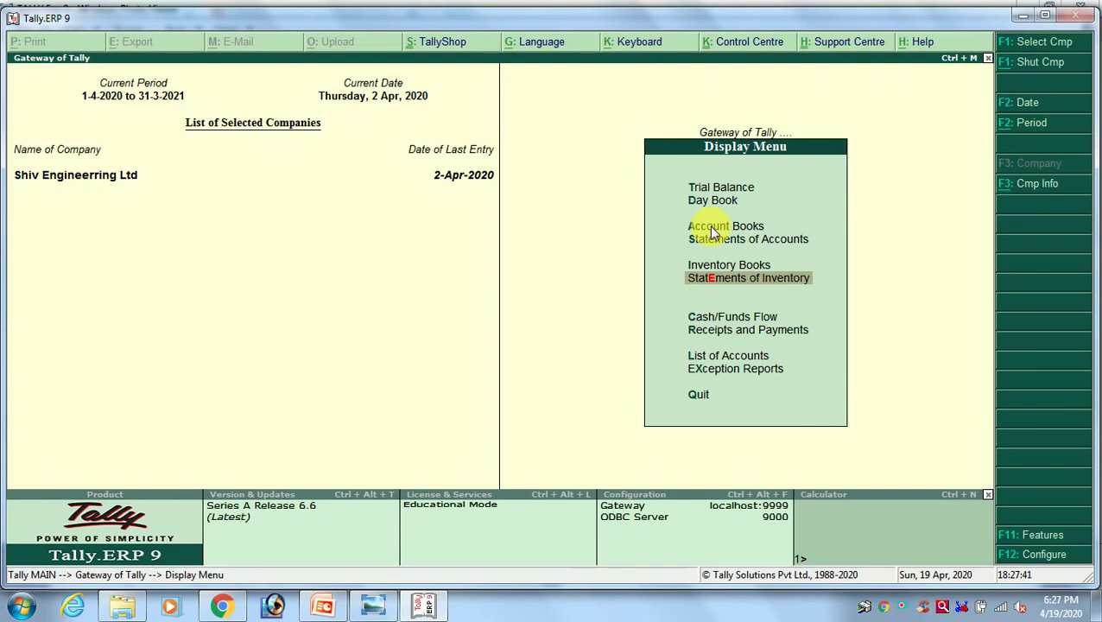
{"action": "key", "text": "Return"}
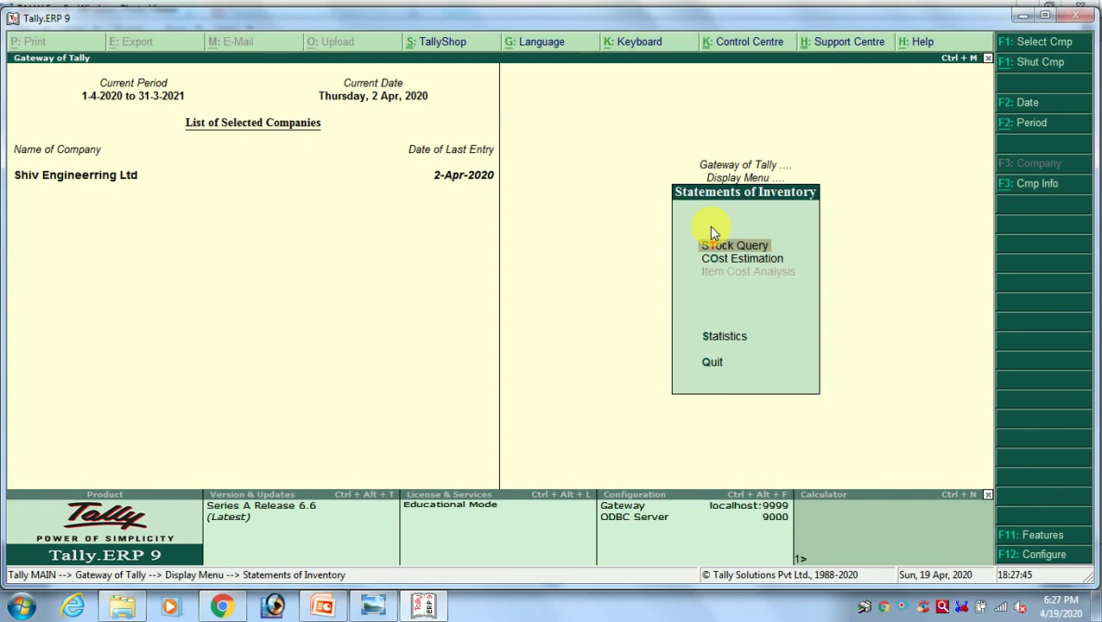
{"action": "key", "text": "Return"}
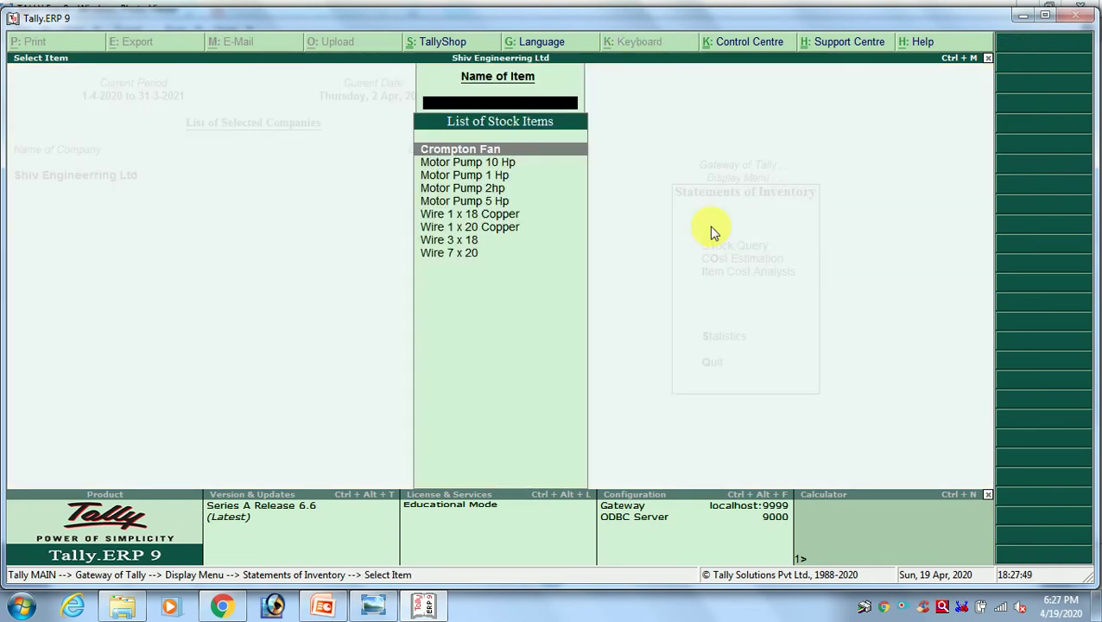
Query the stock of Motor Pump 10 Hp and compare its last sale, customer, standard price and cost with the exercise sheet
{"action": "key", "text": "alt+Tab"}
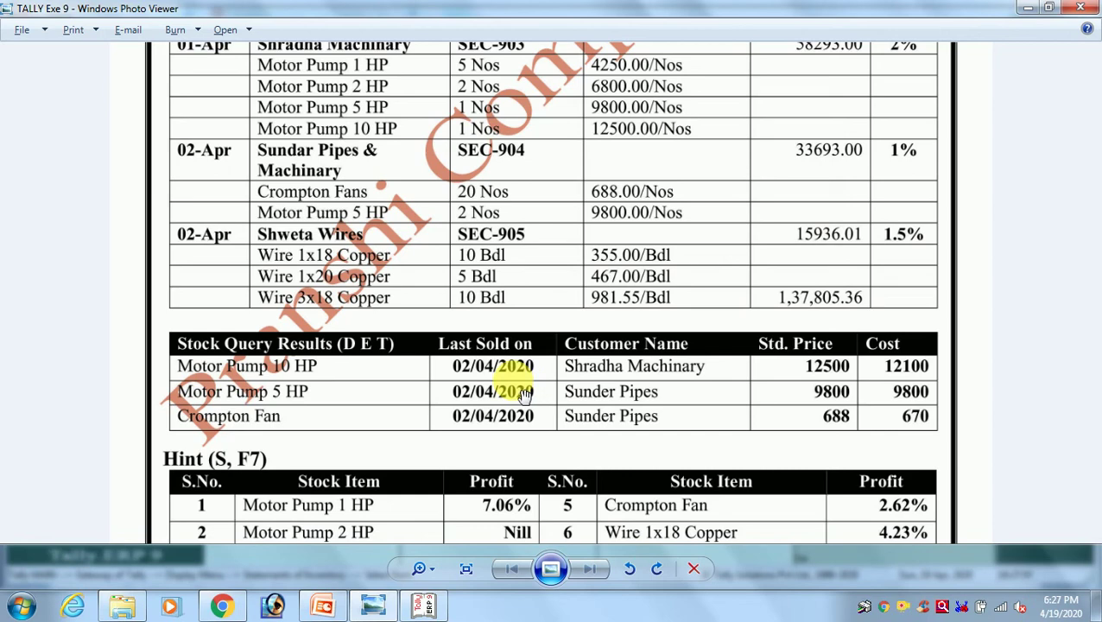
{"action": "key", "text": "alt+Tab"}
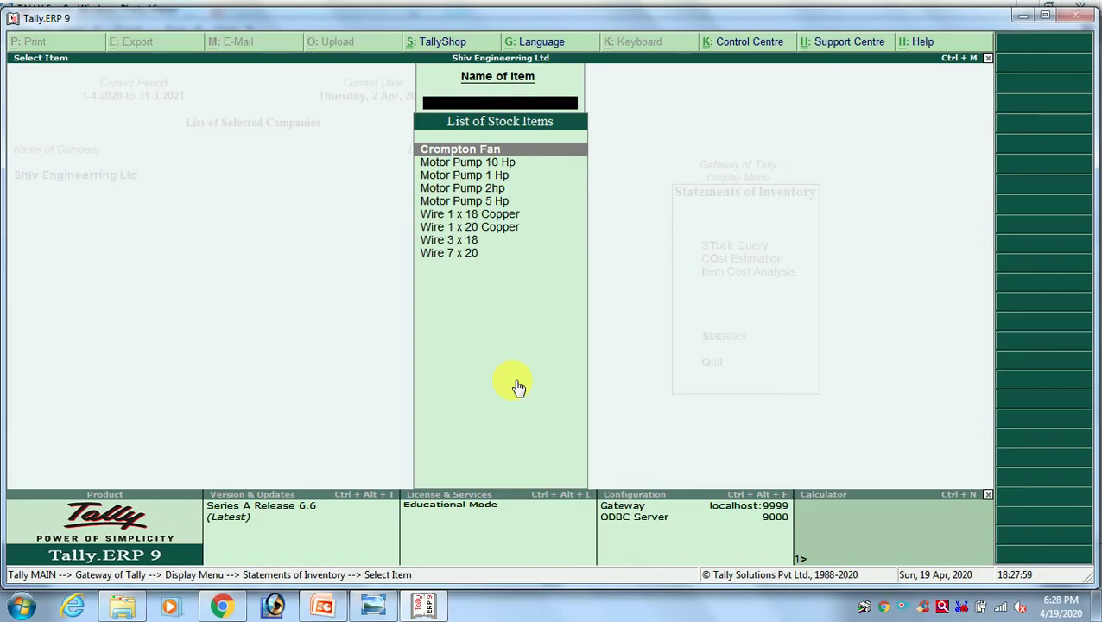
{"action": "key", "text": "Down"}
{"action": "key", "text": "Return"}
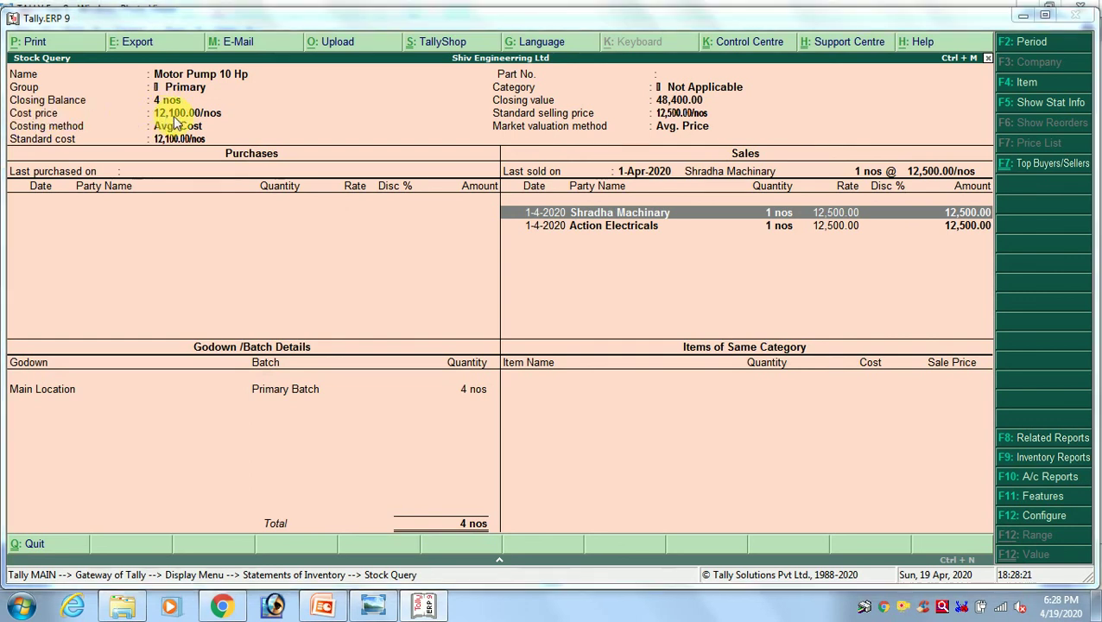
{"action": "key", "text": "alt+Tab"}
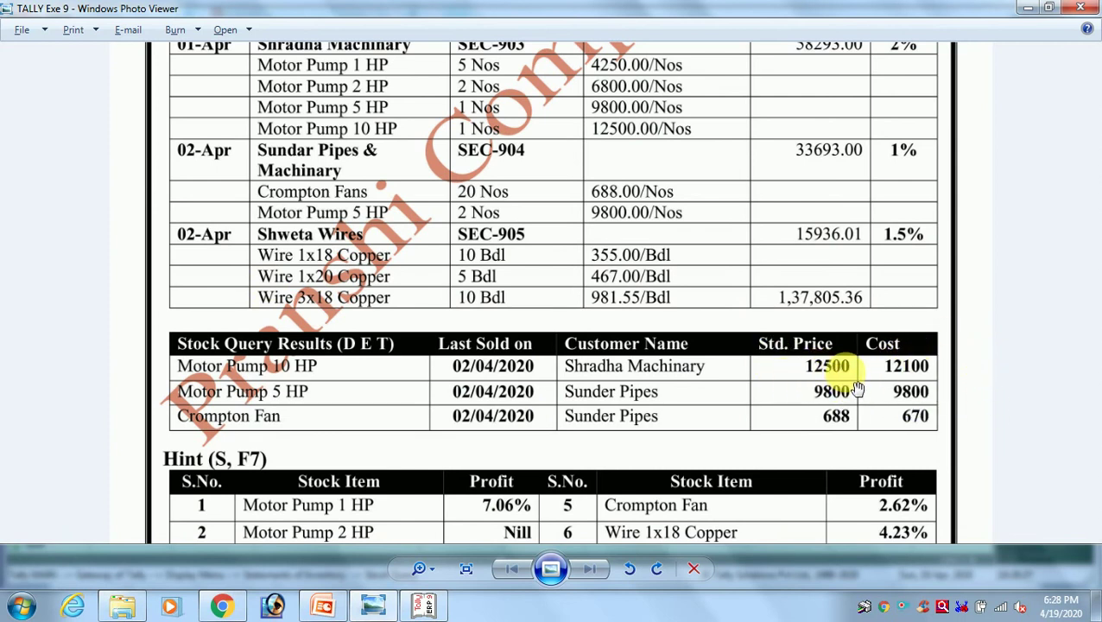
{"action": "key", "text": "alt+Tab"}
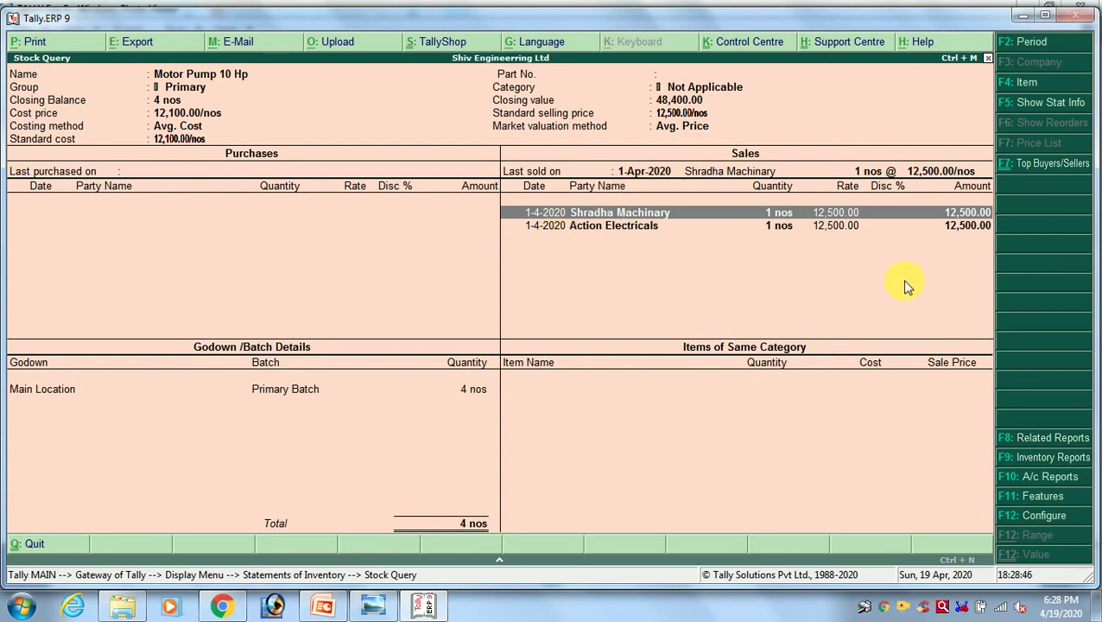
{"action": "key", "text": "alt+Tab"}
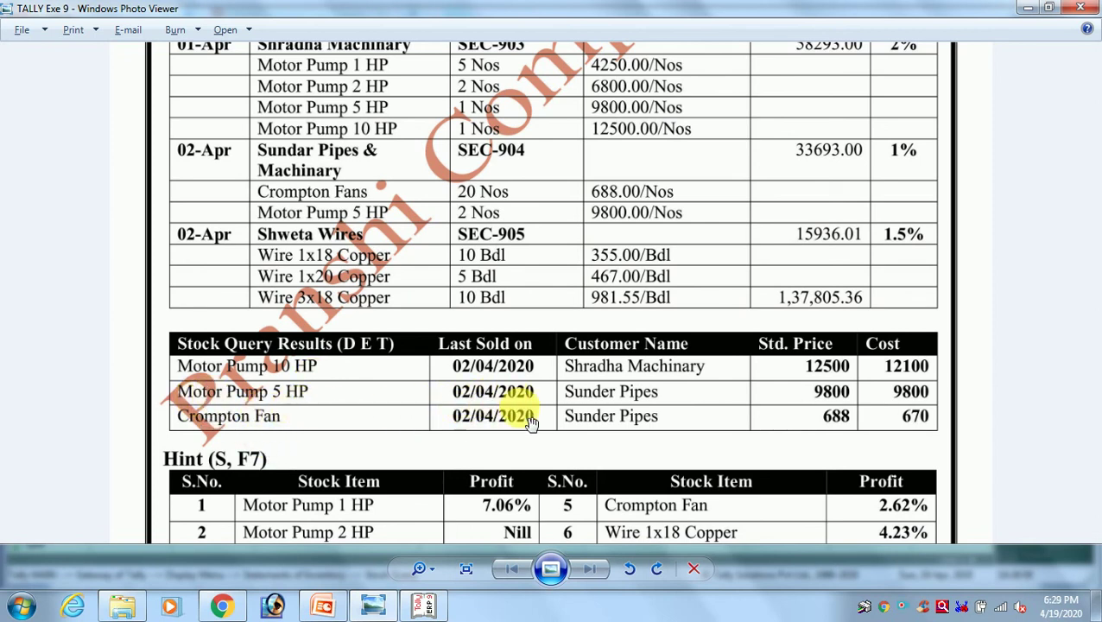
{"action": "key", "text": "alt+Tab"}
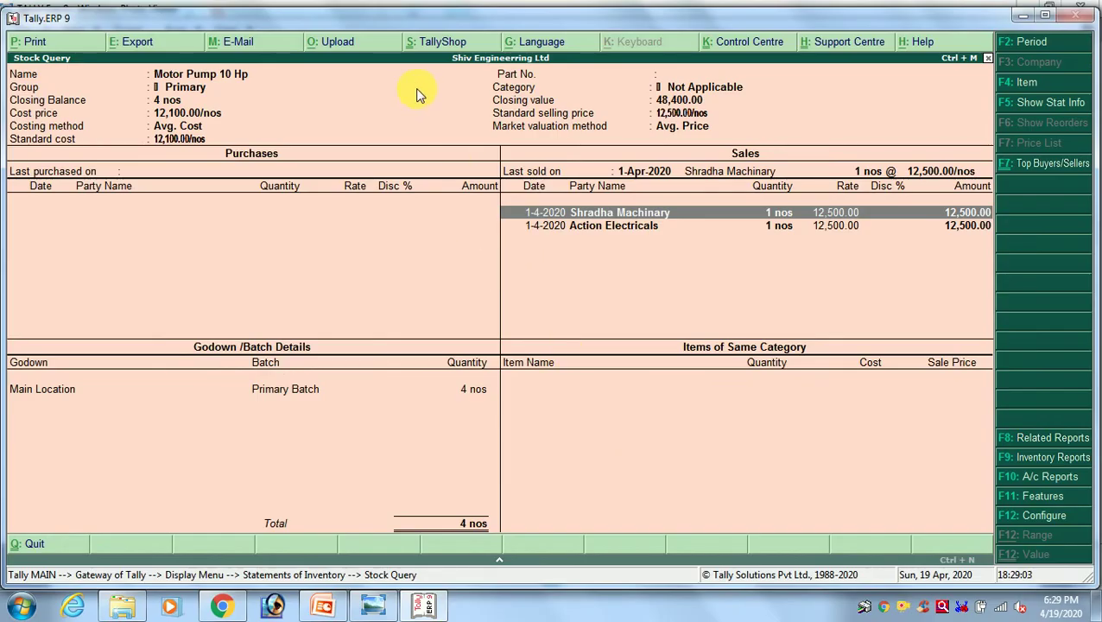
{"action": "key", "text": "alt+Tab"}
{"action": "key", "text": "alt+Tab"}
{"action": "key", "text": "Escape"}
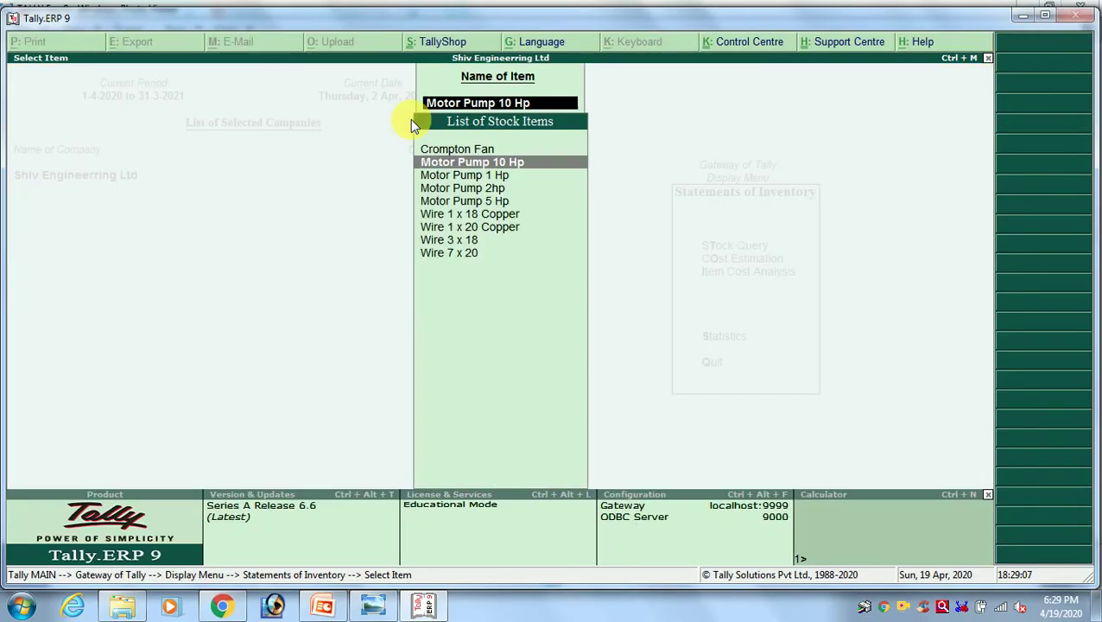
Query the stock of Motor Pump 5 Hp and compare its last sale, customer, standard price and cost with the exercise sheet
{"action": "key", "text": "alt+Tab"}
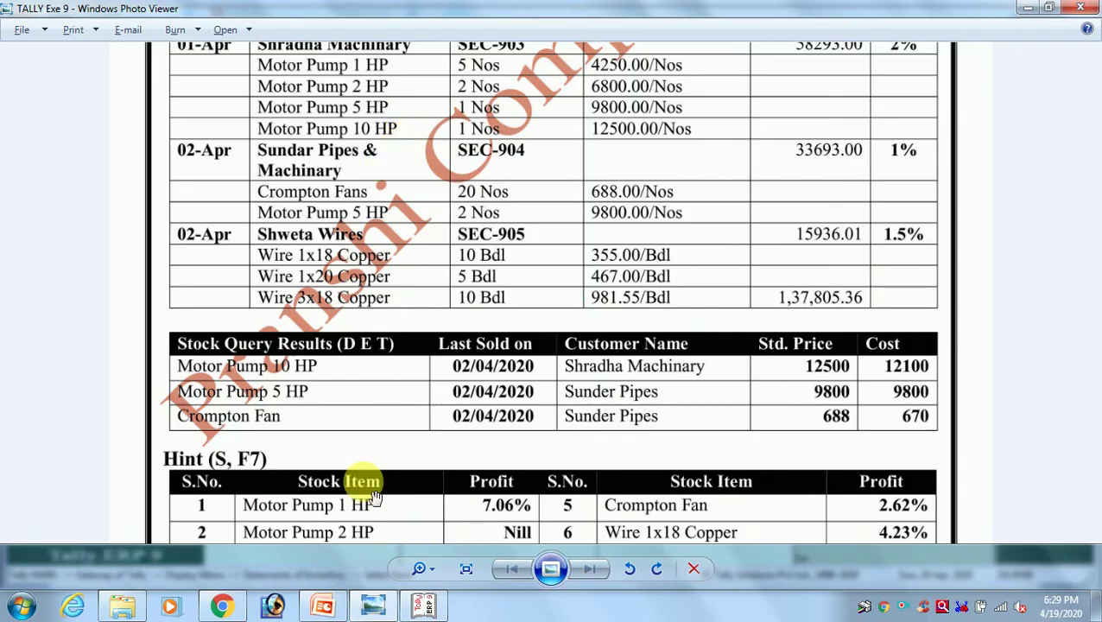
{"action": "key", "text": "alt+Tab"}
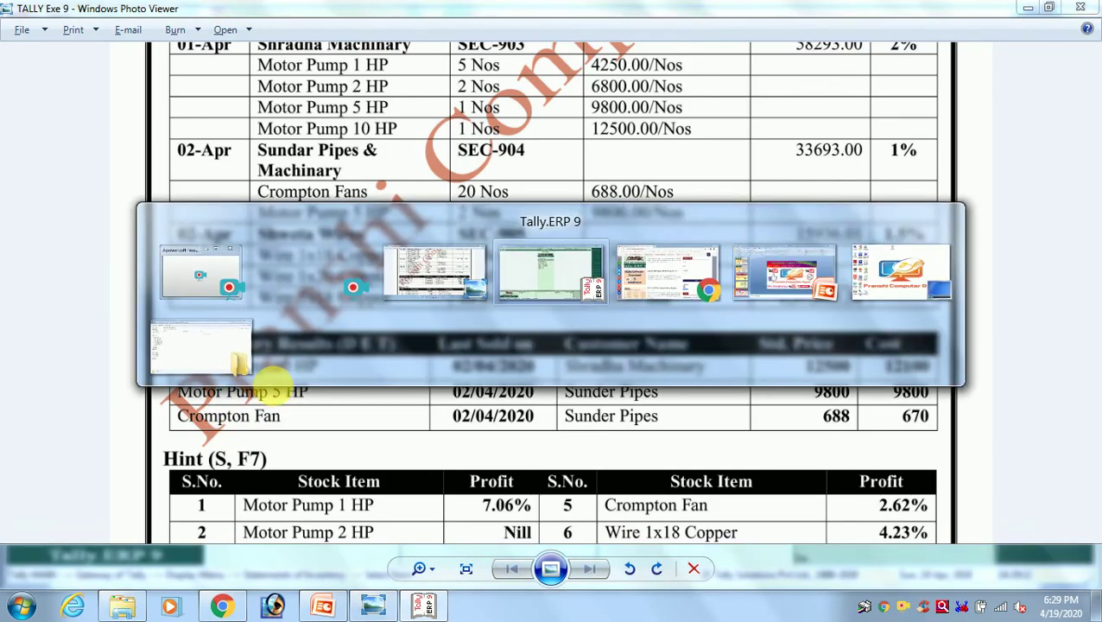
{"action": "key", "text": "Down"}
{"action": "key", "text": "Down"}
{"action": "key", "text": "Down"}
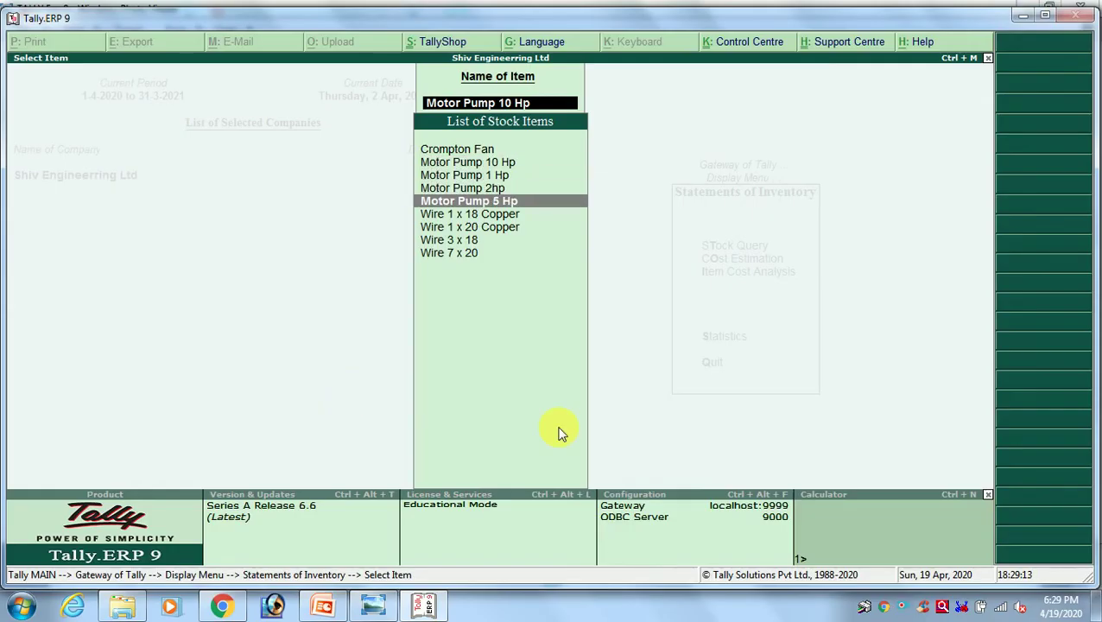
{"action": "key", "text": "Return"}
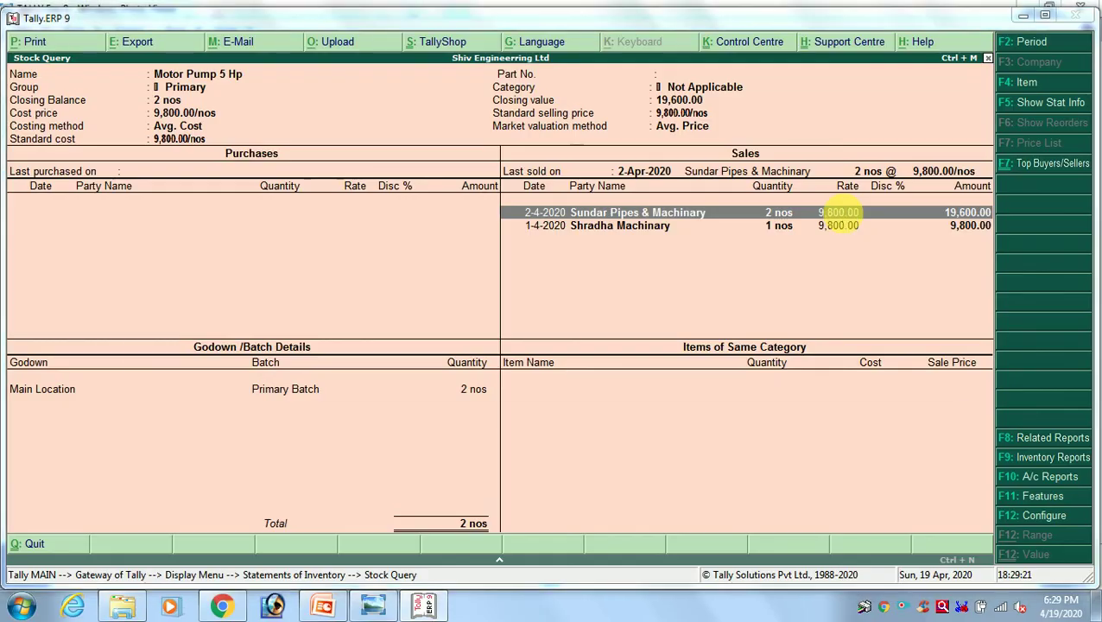
{"action": "key", "text": "alt+Tab"}
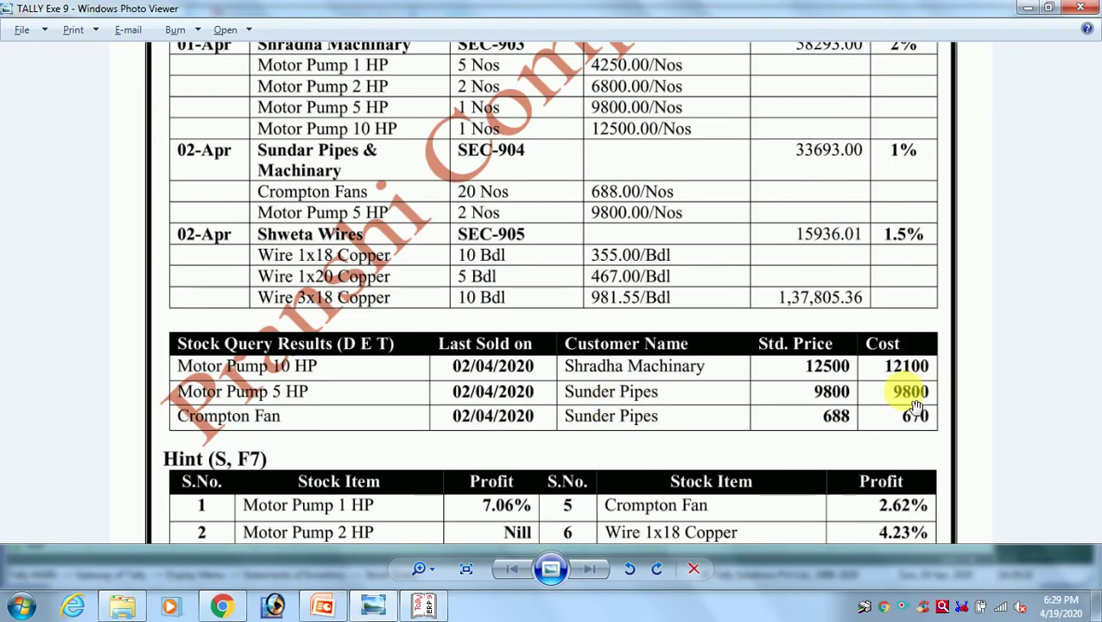
{"action": "key", "text": "alt+Tab"}
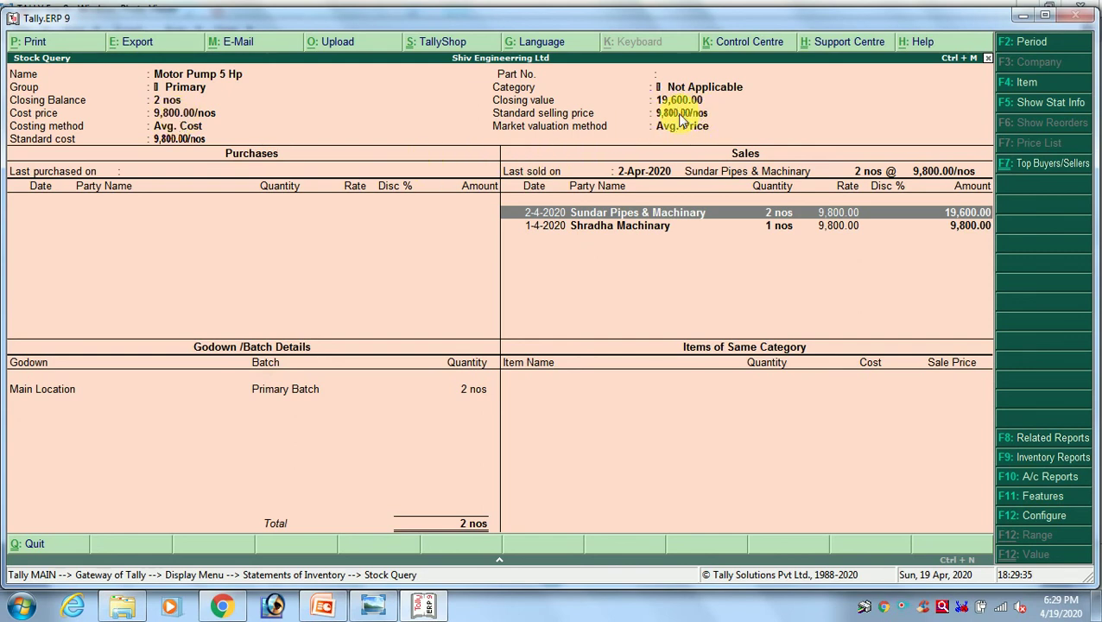
{"action": "key", "text": "alt+Tab"}
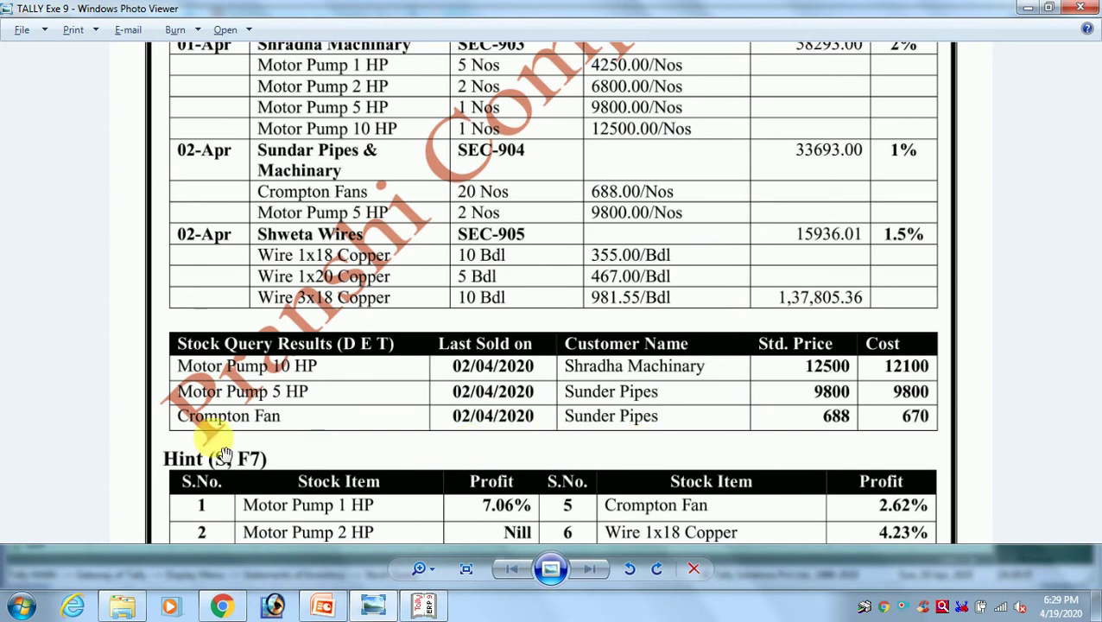
{"action": "key", "text": "alt+Tab"}
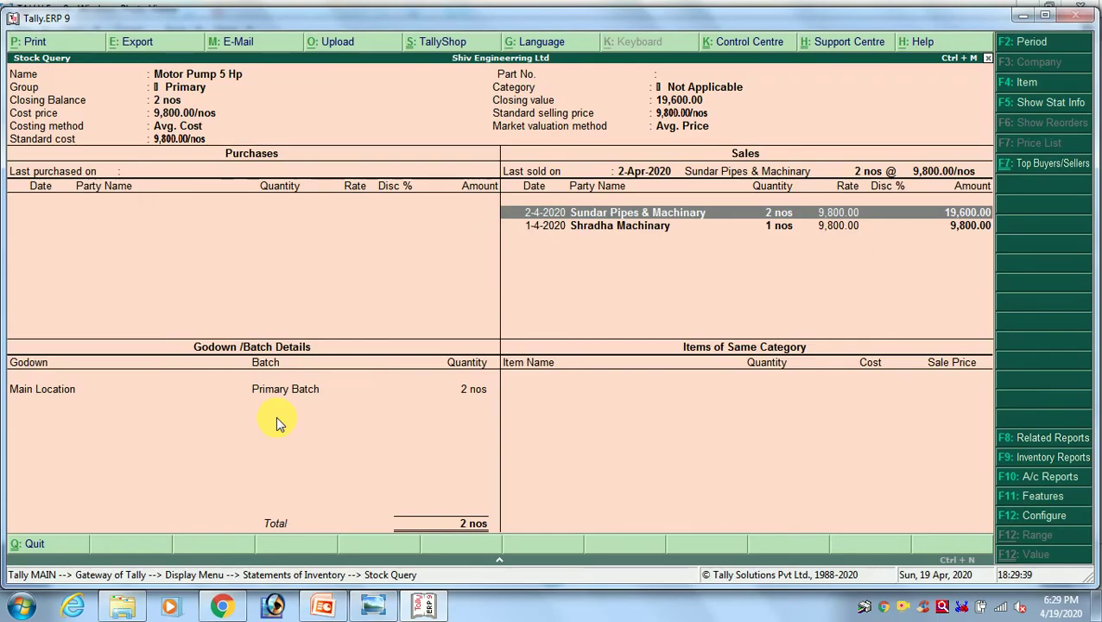
{"action": "key", "text": "Escape"}
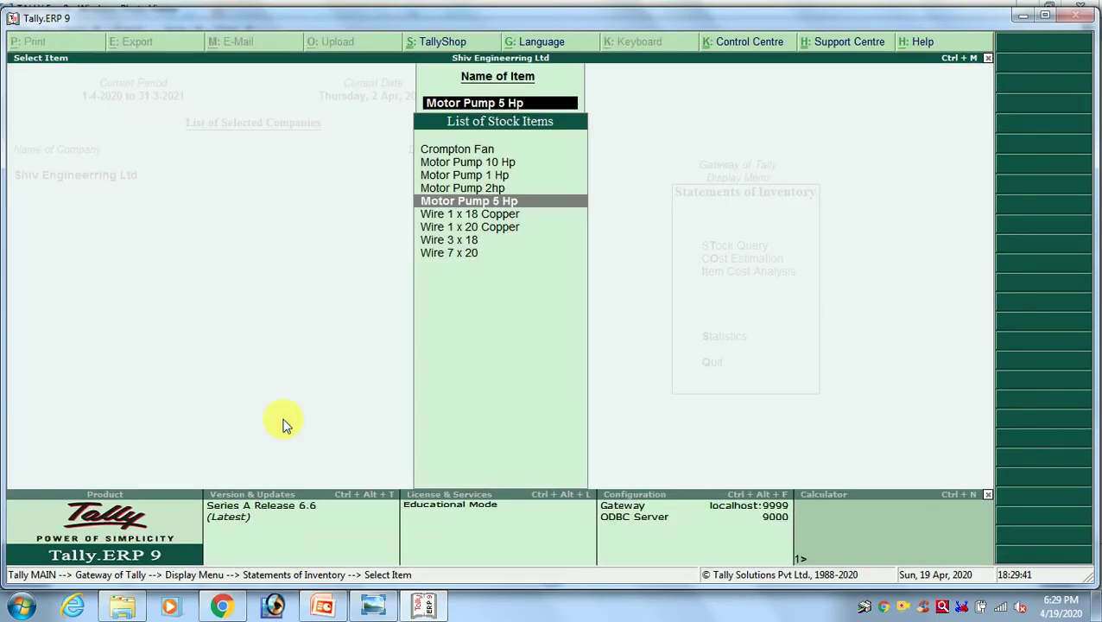
Check the stock query of Crompton Fan against the exercise sheet, then return to the Gateway of Tally
{"action": "type", "text": "CRO"}
{"action": "key", "text": "Return"}
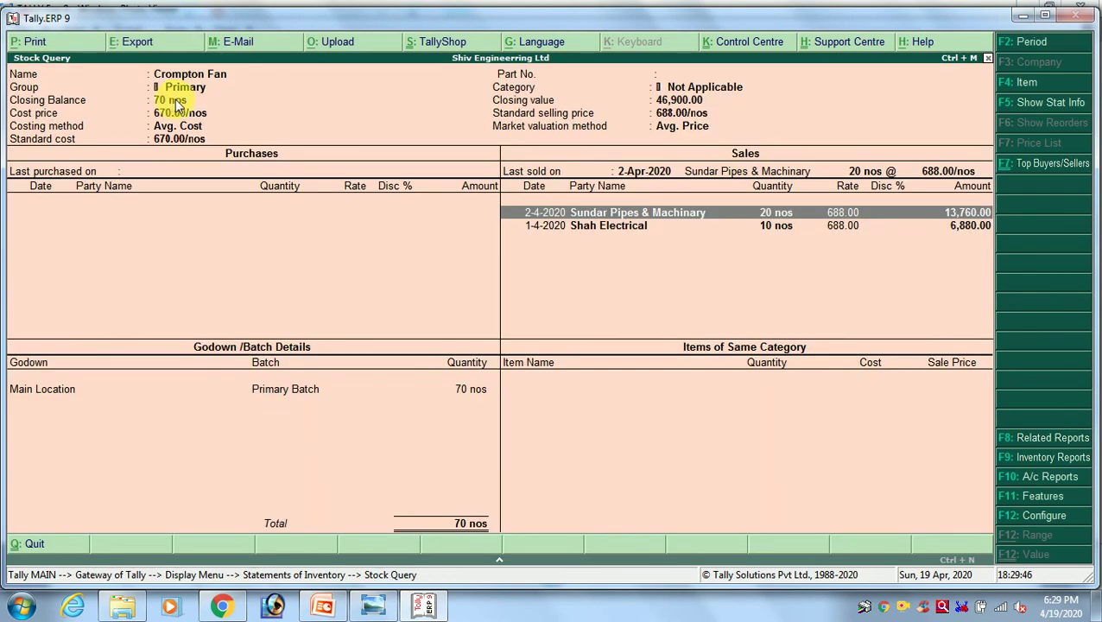
{"action": "key", "text": "alt+Tab"}
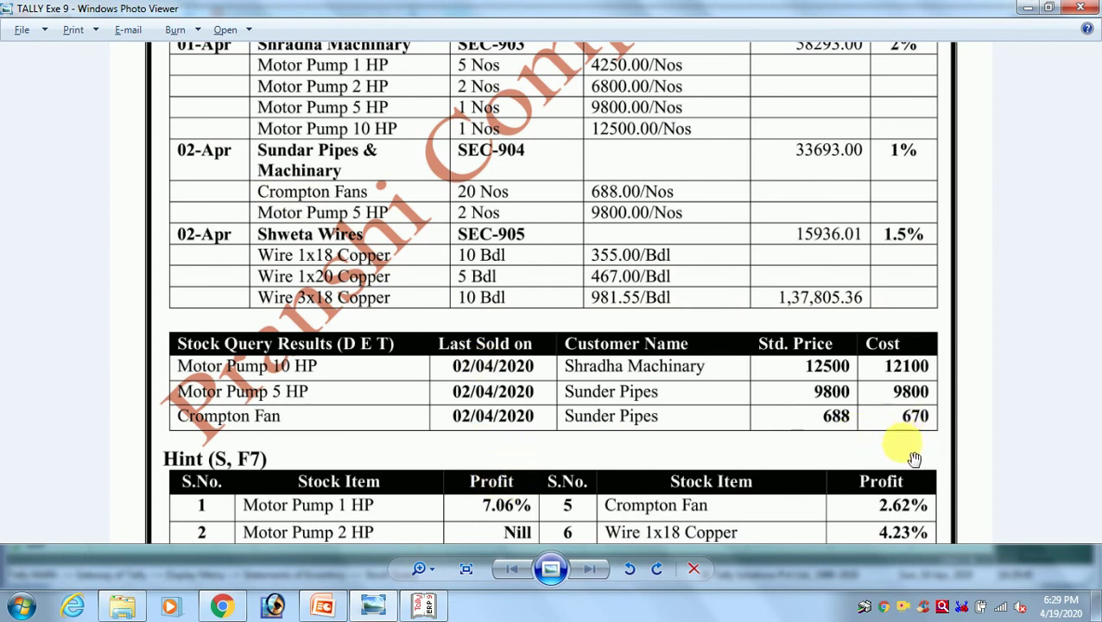
{"action": "key", "text": "alt+Tab"}
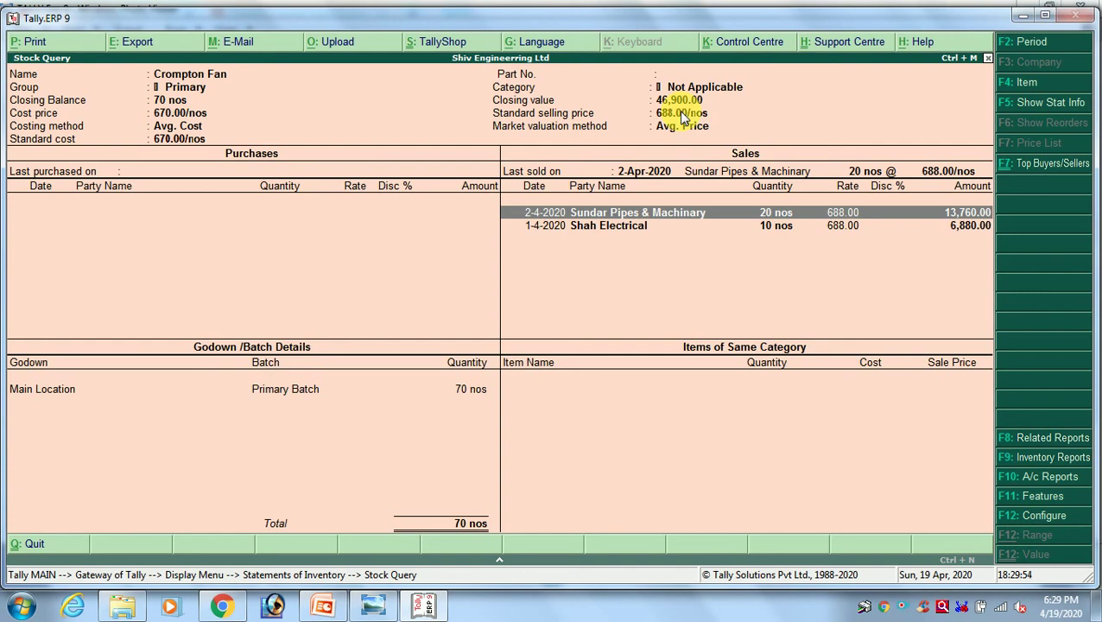
{"action": "key", "text": "Escape"}
{"action": "key", "text": "Escape"}
{"action": "key", "text": "Escape"}
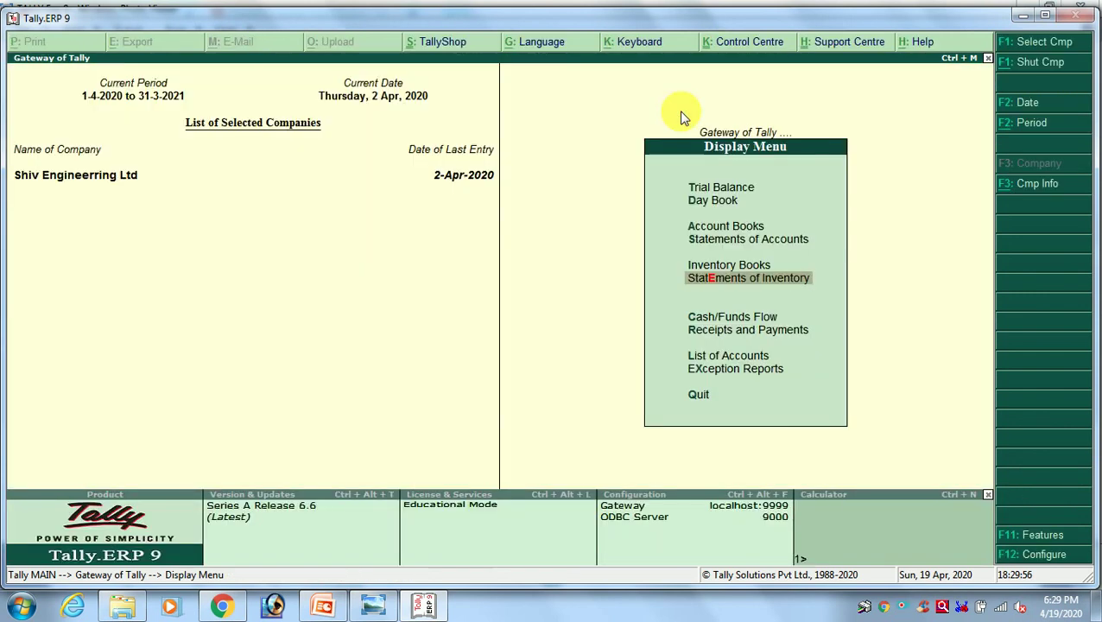
{"action": "key", "text": "Escape"}
{"action": "key", "text": "Escape"}
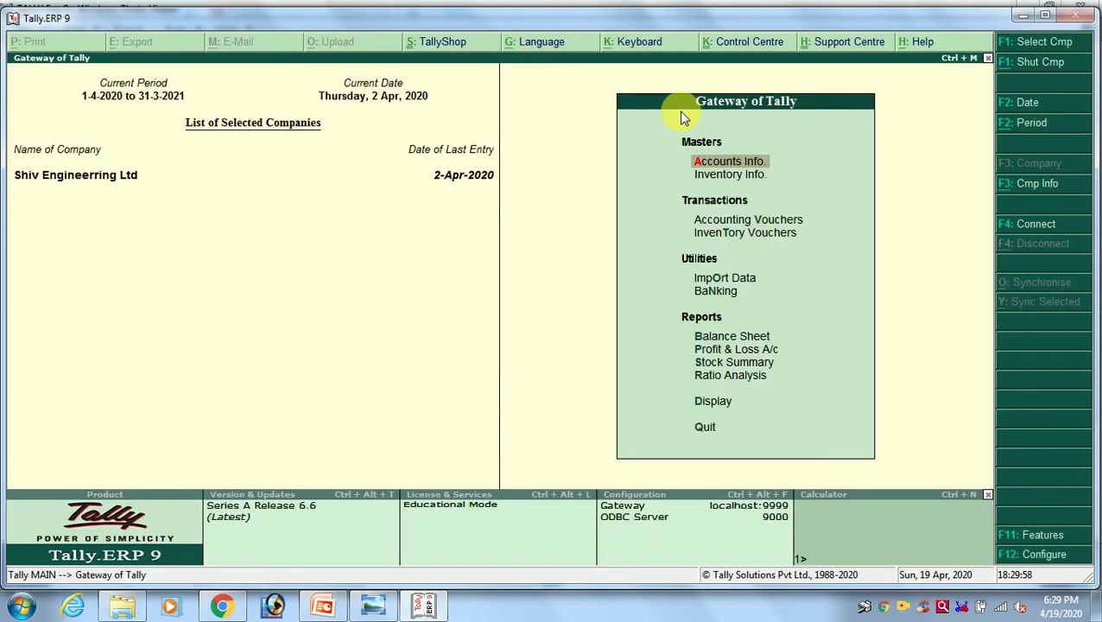
Consult the exercise sheet's profit table and open the Stock Summary in Tally.ERP 9 with profit shown for each item
{"action": "key", "text": "alt+Tab"}
{"action": "scroll", "coordinate": [629, 317], "scroll_direction": "down", "scroll_amount": 3}
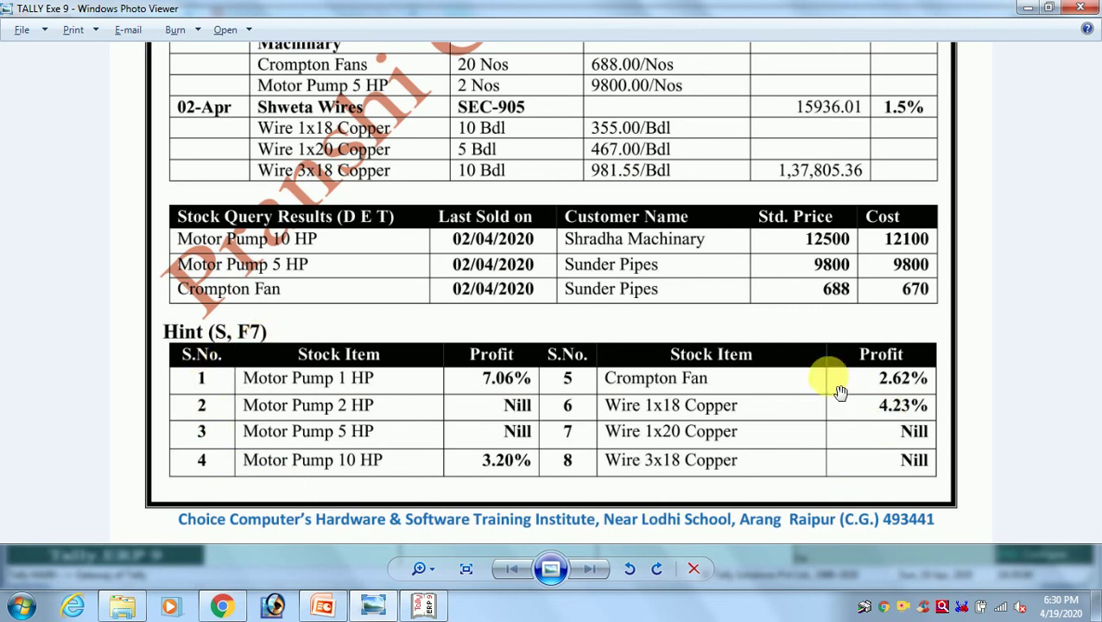
{"action": "key", "text": "alt+Tab"}
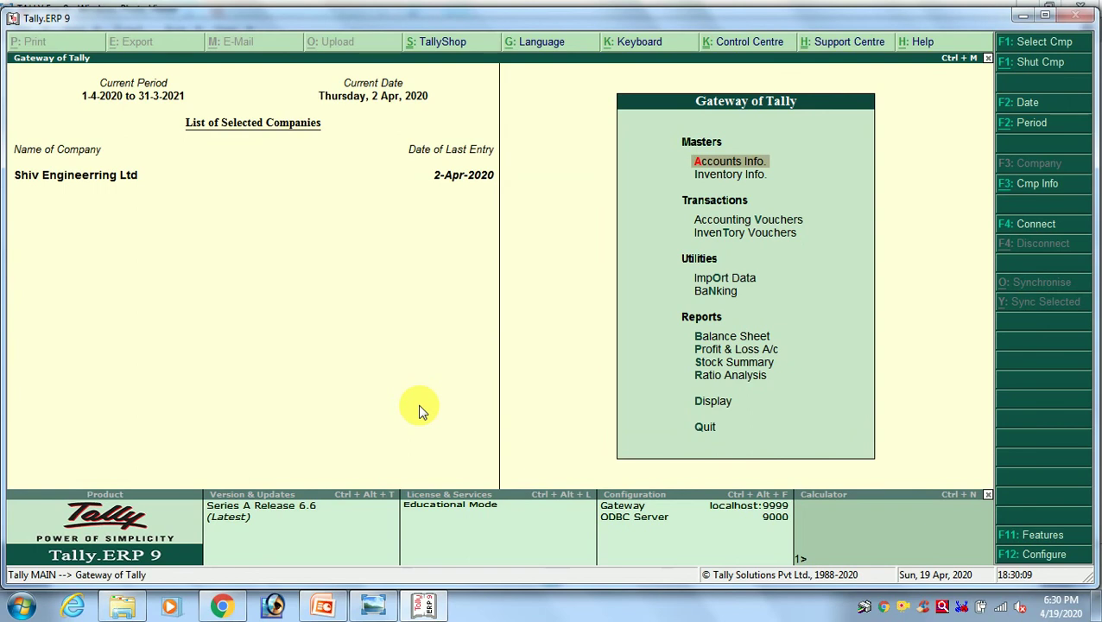
{"action": "key", "text": "Down"}
{"action": "key", "text": "Down"}
{"action": "key", "text": "Down"}
{"action": "key", "text": "Down"}
{"action": "key", "text": "Down"}
{"action": "key", "text": "Down"}
{"action": "key", "text": "Down"}
{"action": "key", "text": "Down"}
{"action": "key", "text": "Return"}
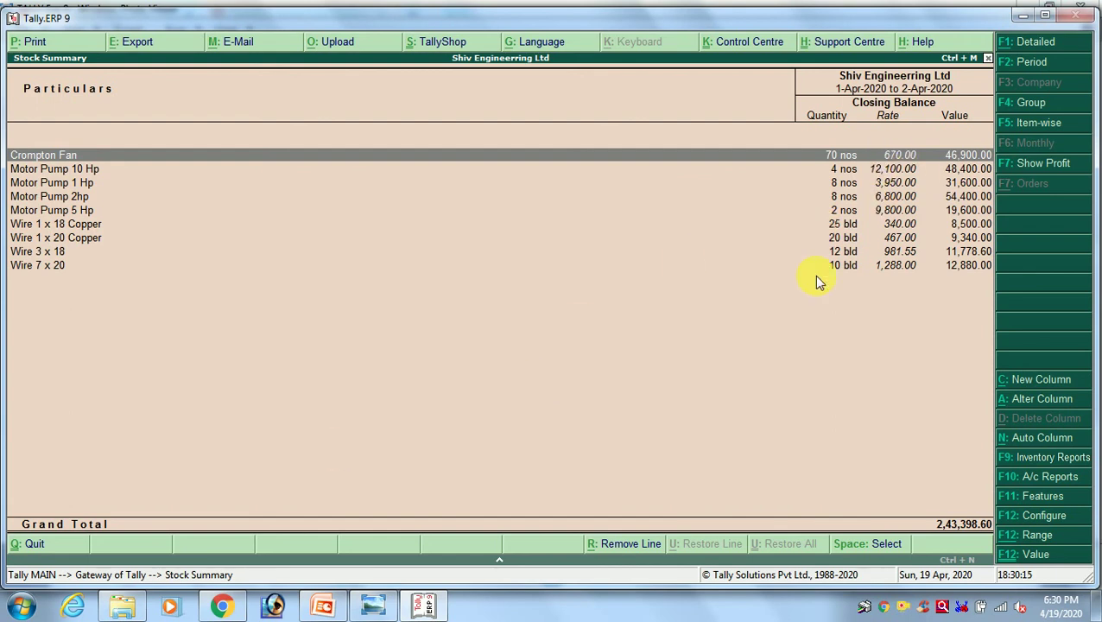
{"action": "left_click", "coordinate": [1058, 168]}
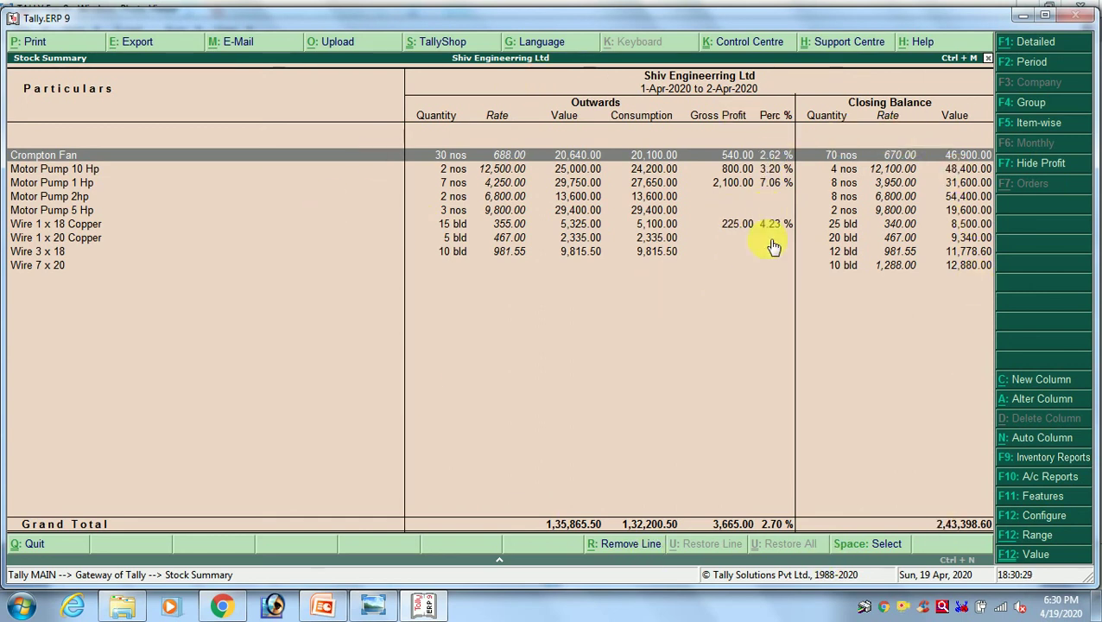
Compare the profit percentages of Motor Pump 1 Hp, Motor Pump 2hp and Motor Pump 5 Hp with the exercise sheet
{"action": "key", "text": "alt+Tab"}
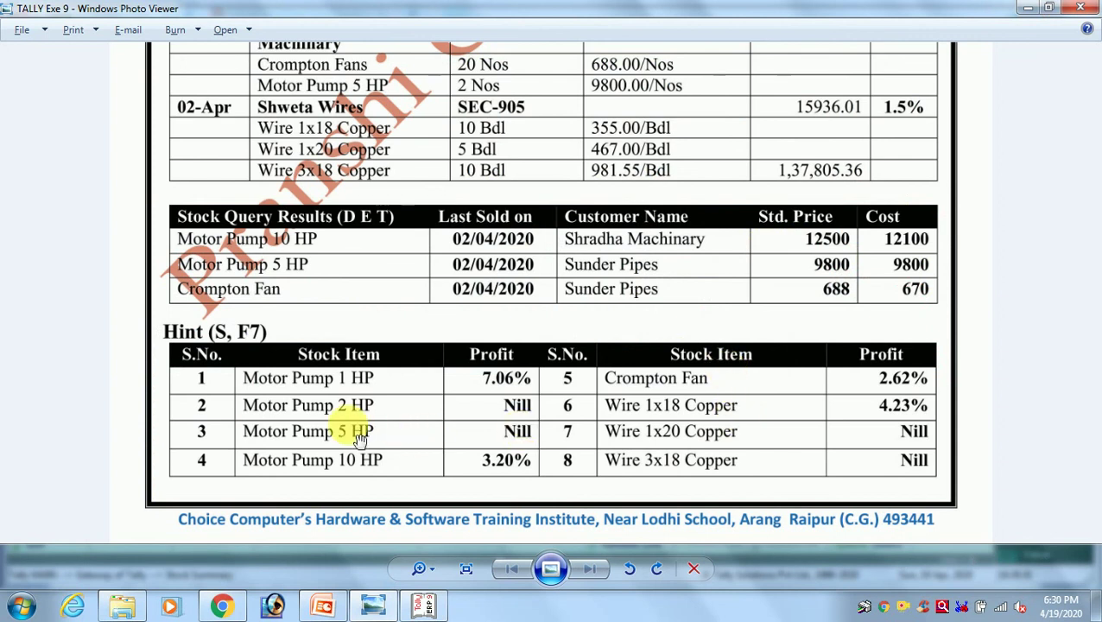
{"action": "key", "text": "alt+Tab"}
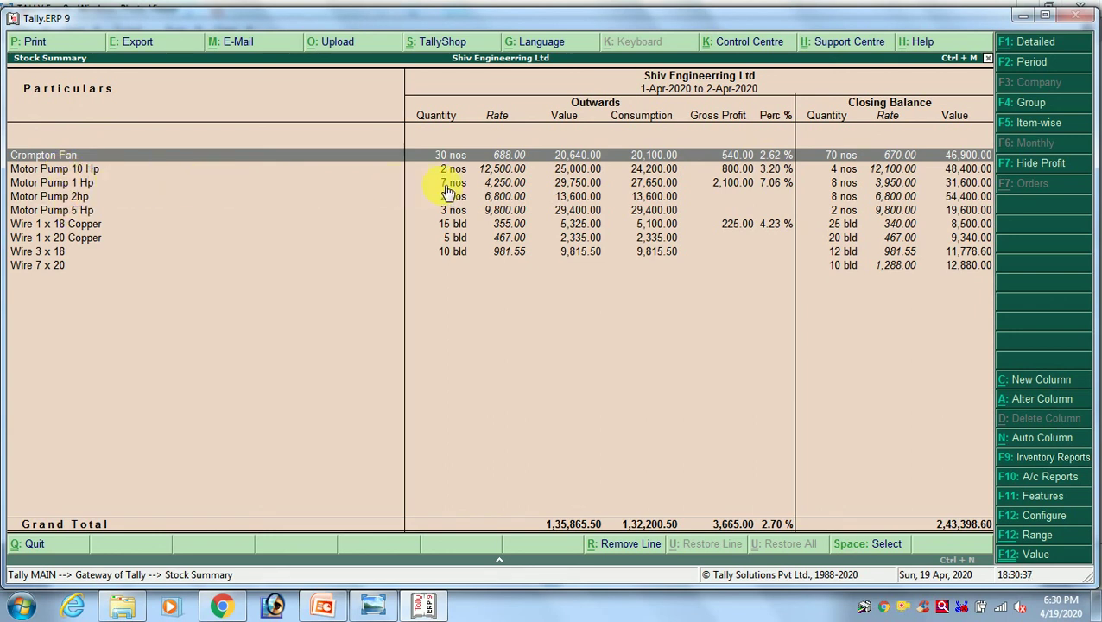
{"action": "key", "text": "Down"}
{"action": "key", "text": "Down"}
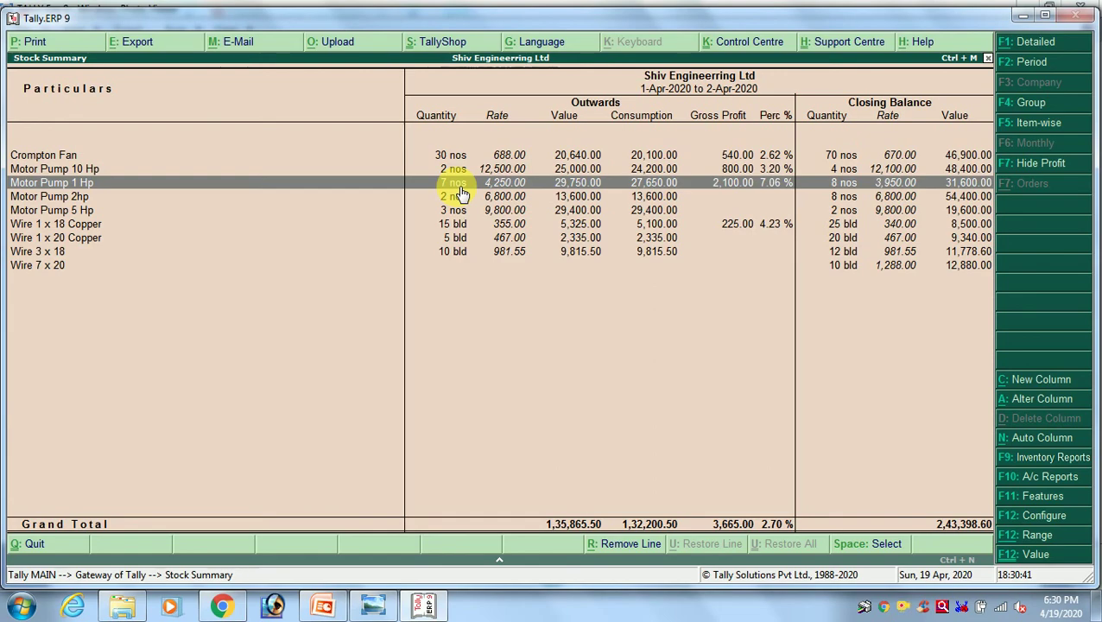
{"action": "key", "text": "alt+Tab"}
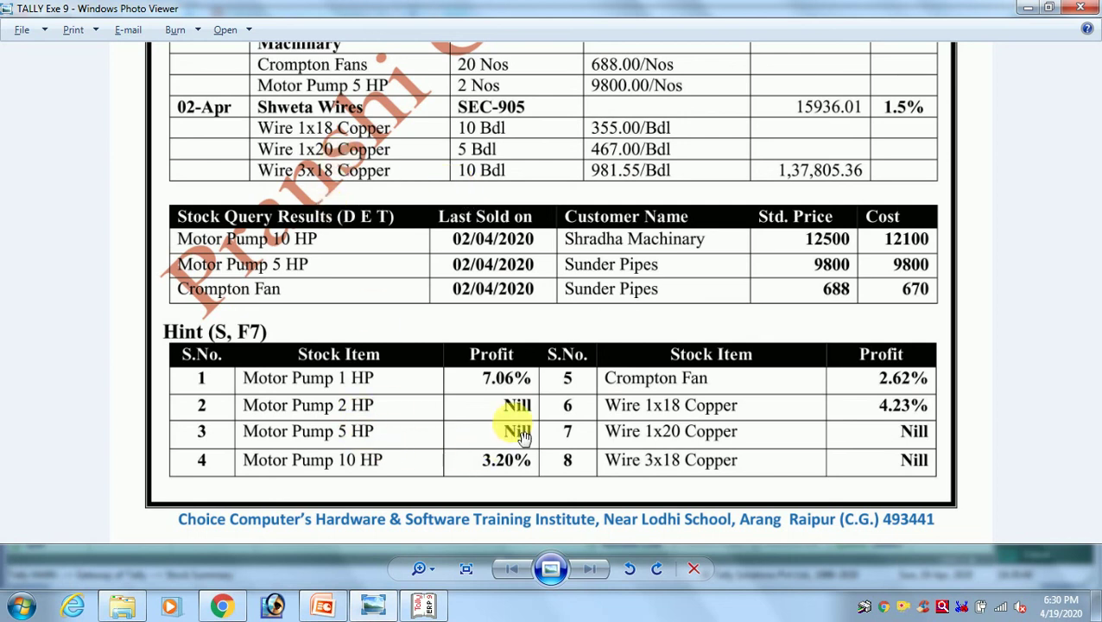
{"action": "key", "text": "alt+Tab"}
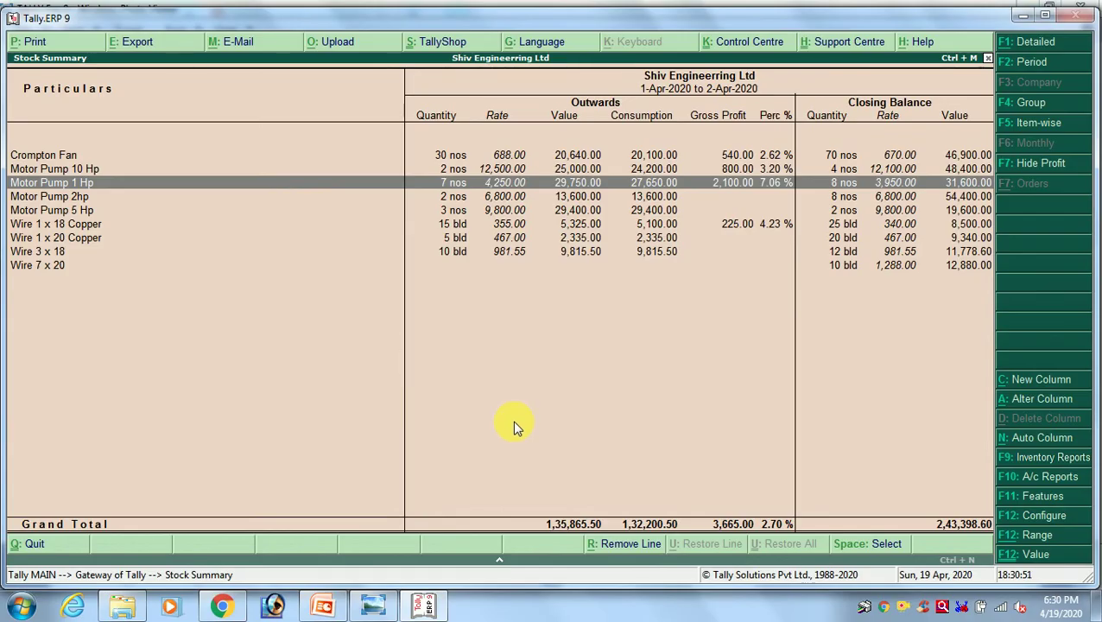
{"action": "key", "text": "Down"}
{"action": "key", "text": "Down"}
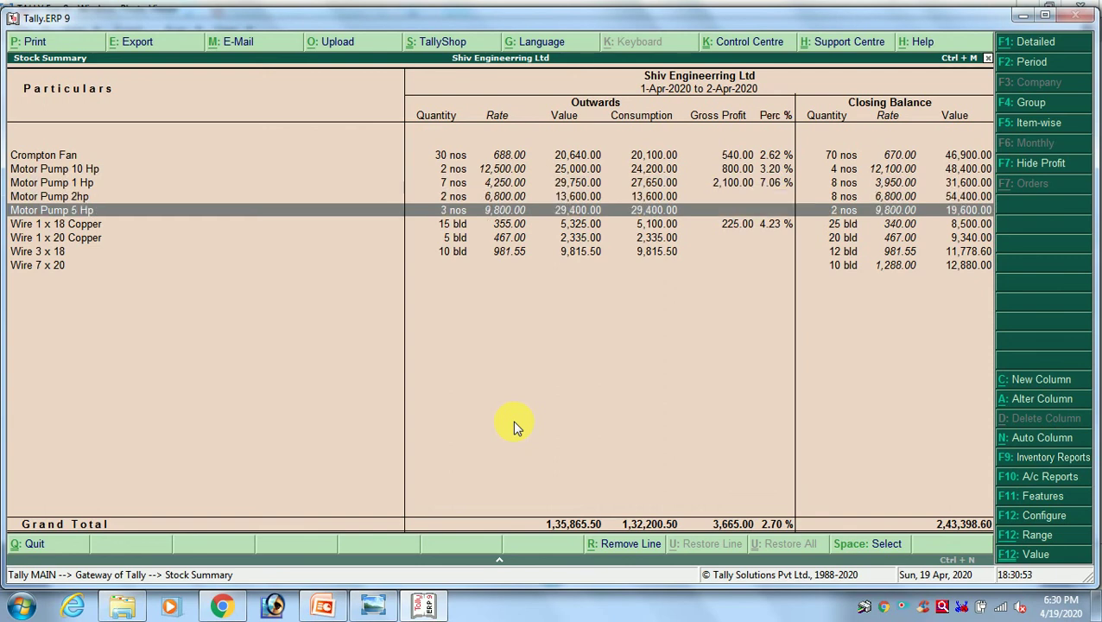
Compare the profit percentages of Motor Pump 10 Hp and Crompton Fan with the exercise sheet
{"action": "key", "text": "alt+Tab"}
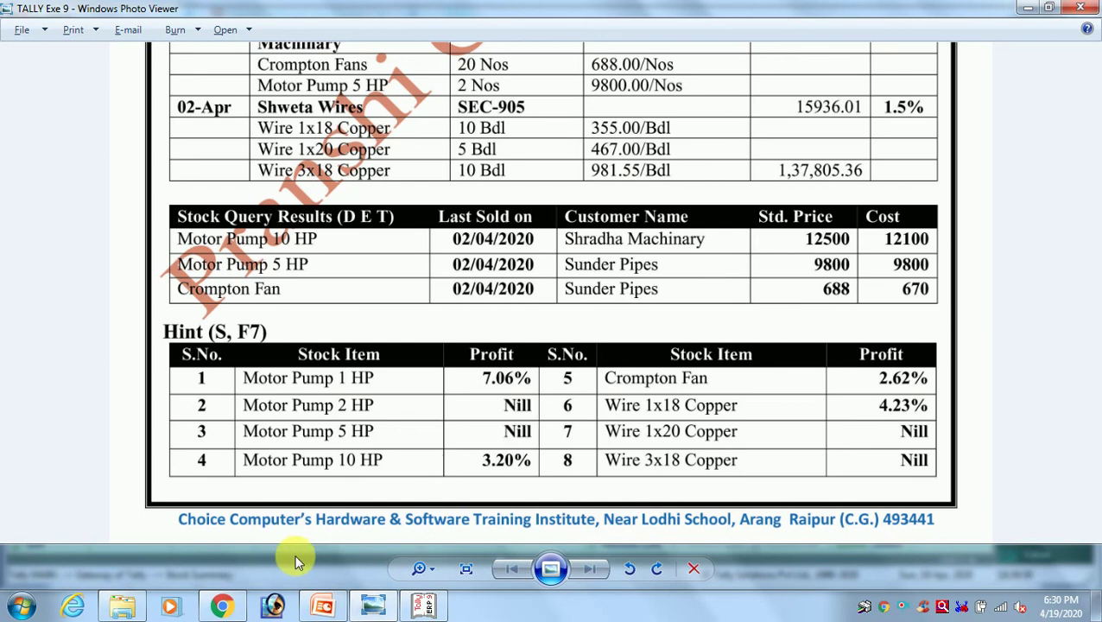
{"action": "key", "text": "alt+Tab"}
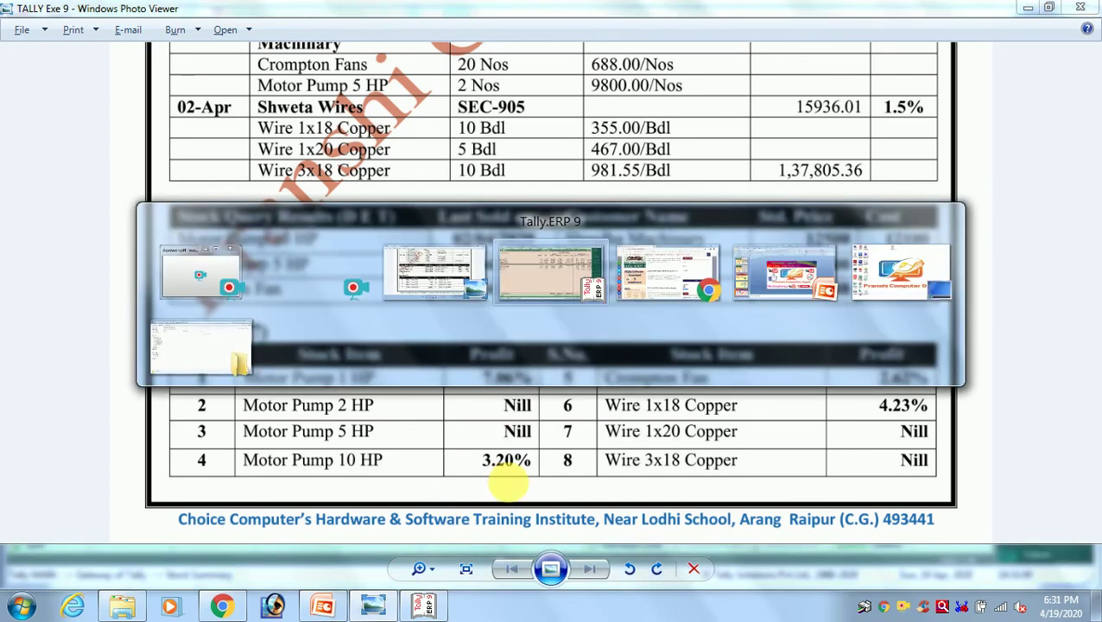
{"action": "key", "text": "Up"}
{"action": "key", "text": "Up"}
{"action": "key", "text": "Up"}
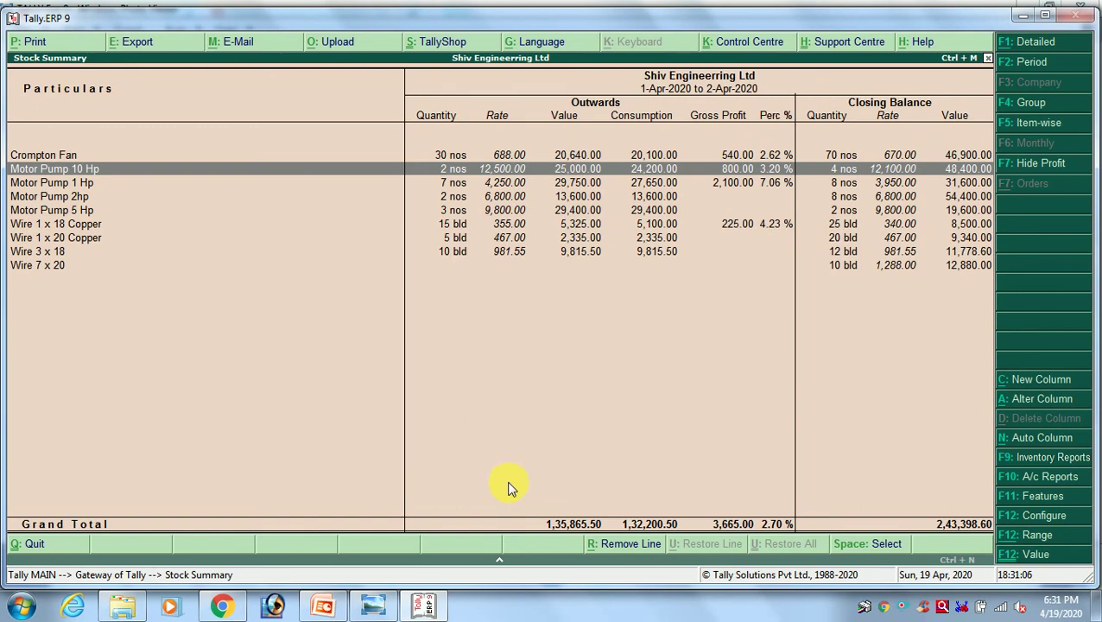
{"action": "key", "text": "alt+Tab"}
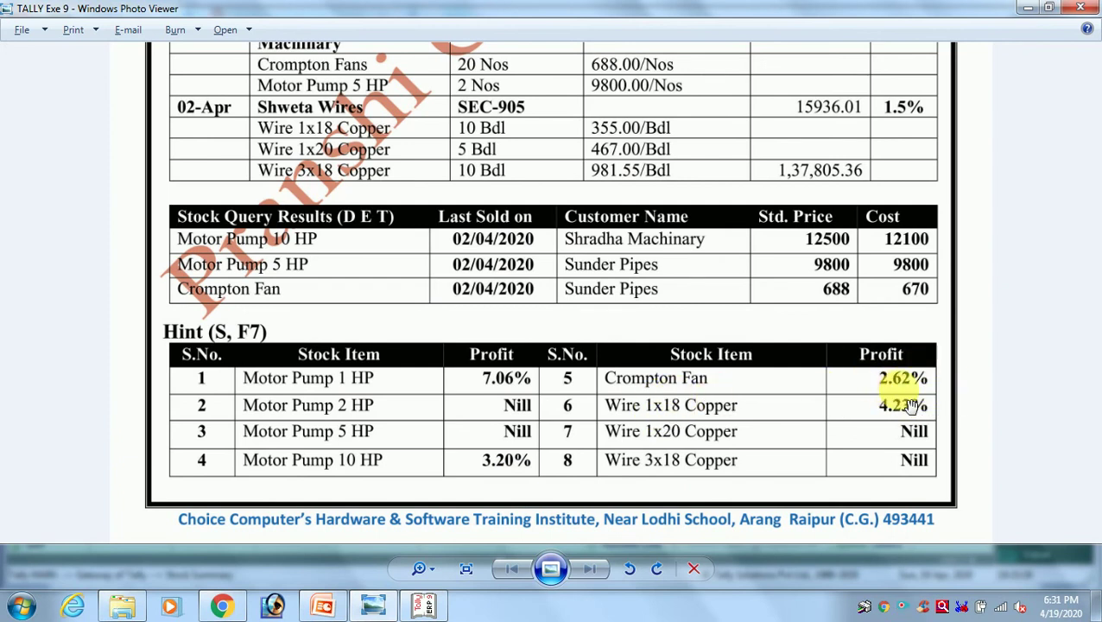
{"action": "key", "text": "alt+Tab"}
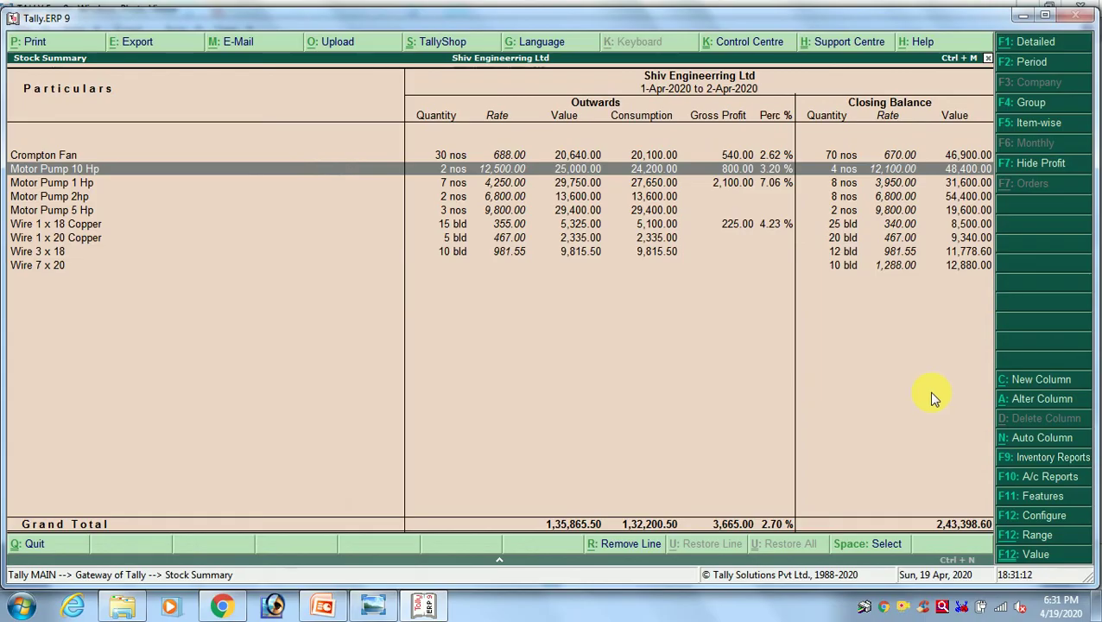
{"action": "key", "text": "Up"}
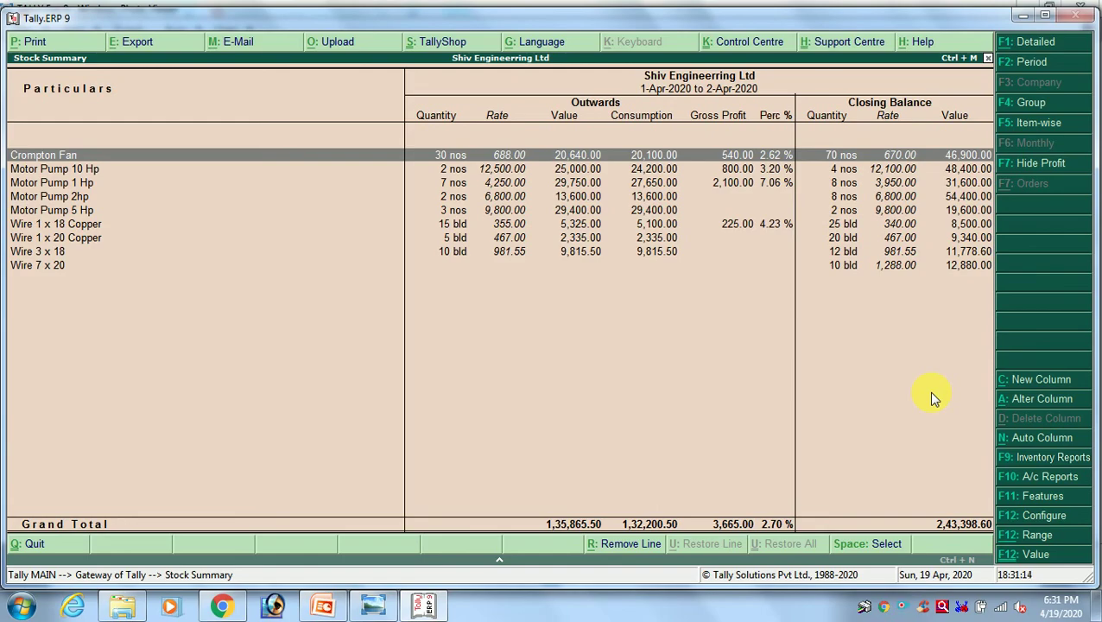
Check the profit percentage of Wire 1 x 18 Copper in the Stock Summary against the exercise sheet
{"action": "key", "text": "alt+Tab"}
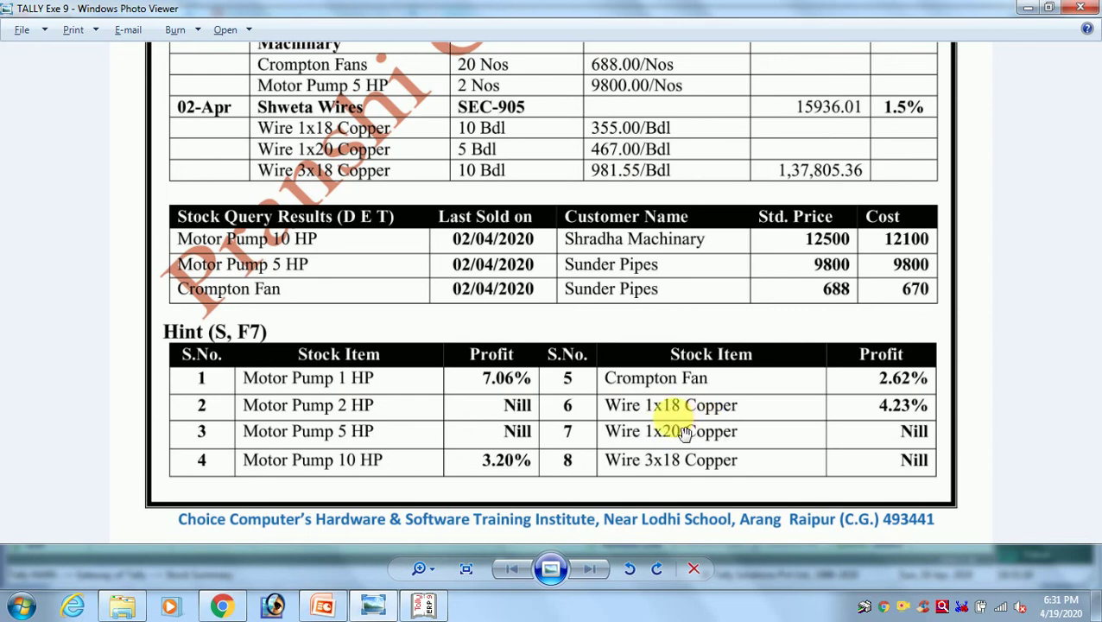
{"action": "key", "text": "alt+Tab"}
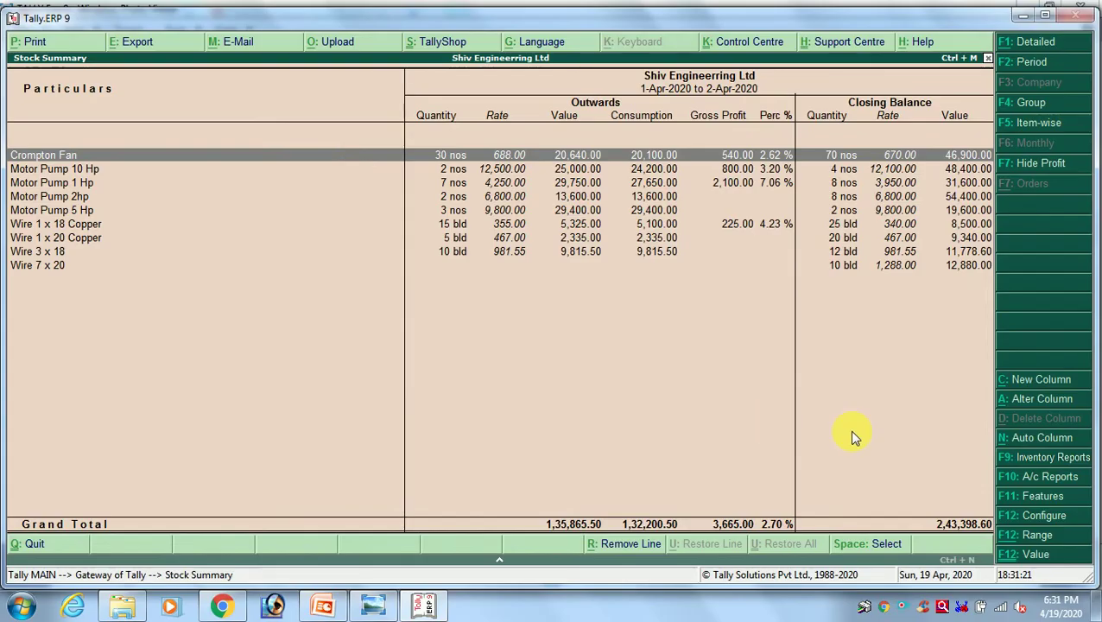
{"action": "key", "text": "Down"}
{"action": "key", "text": "Down"}
{"action": "key", "text": "Down"}
{"action": "key", "text": "Down"}
{"action": "key", "text": "Down"}
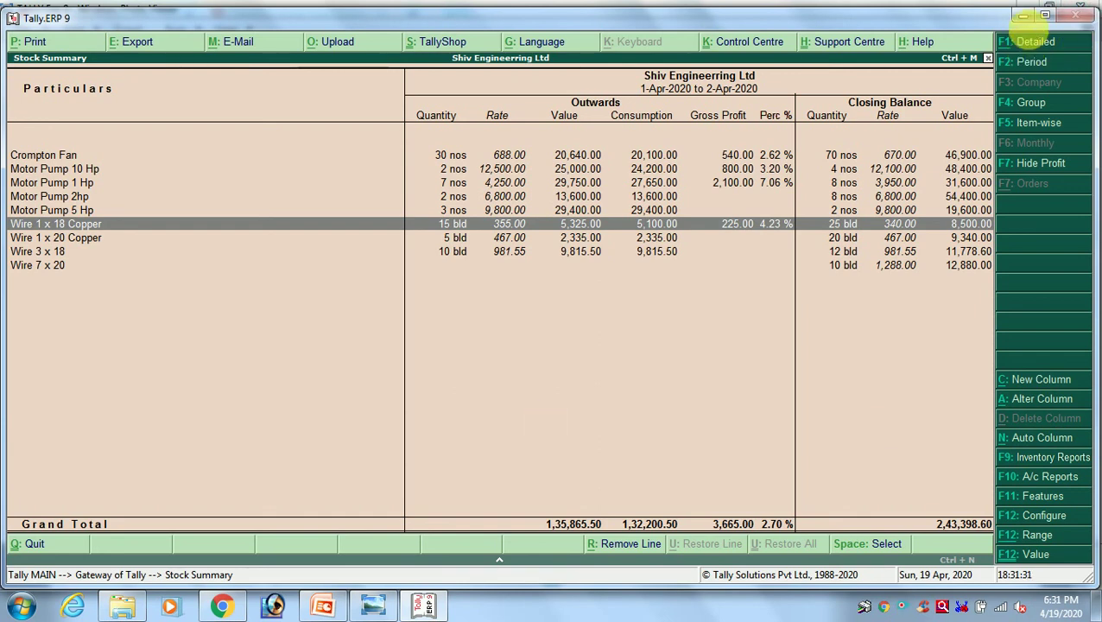
Minimize Tally.ERP 9 and the exercise sheet, and view the pranshicomputergyan.blogspot.com home page in Chrome, highlighting its address
{"action": "left_click", "coordinate": [1021, 15]}
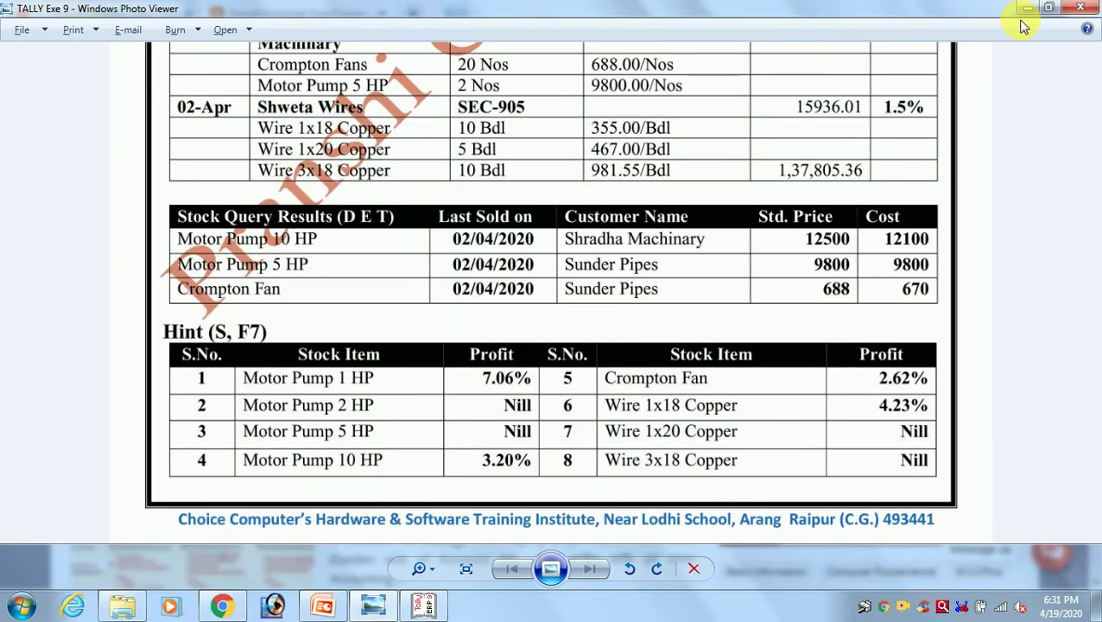
{"action": "left_click", "coordinate": [1024, 10]}
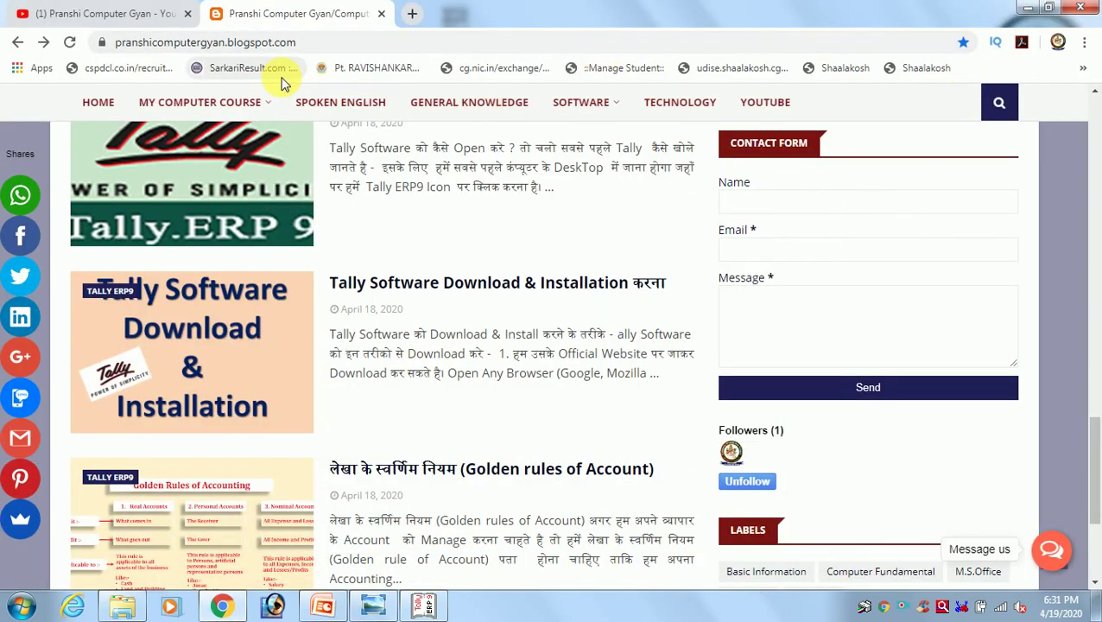
{"action": "left_click", "coordinate": [316, 43]}
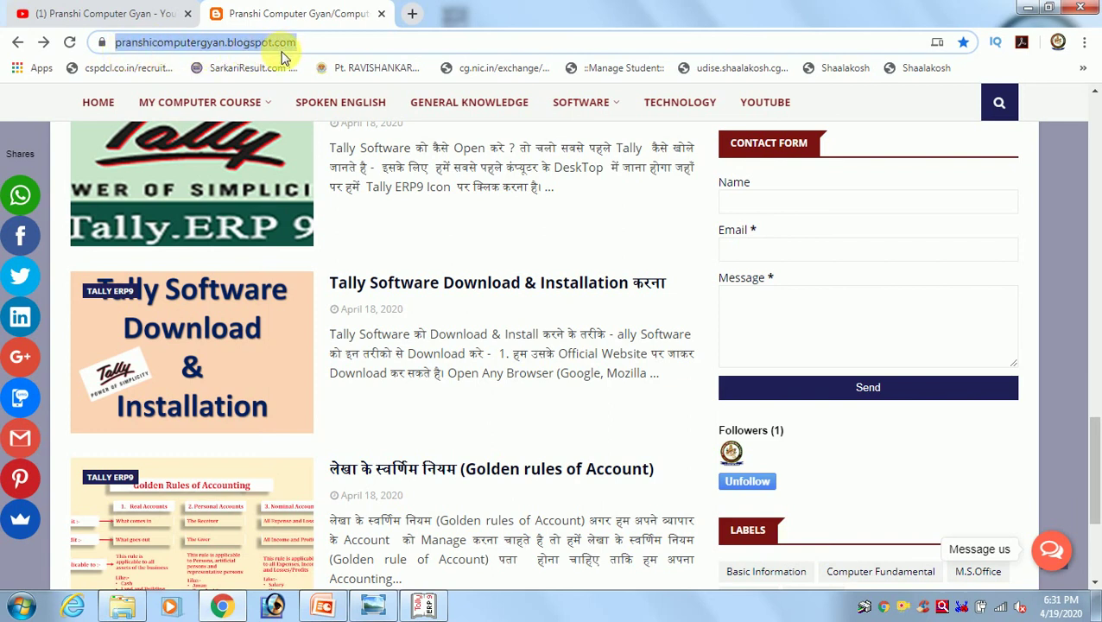
{"action": "scroll", "coordinate": [410, 214], "scroll_direction": "up", "scroll_amount": 8}
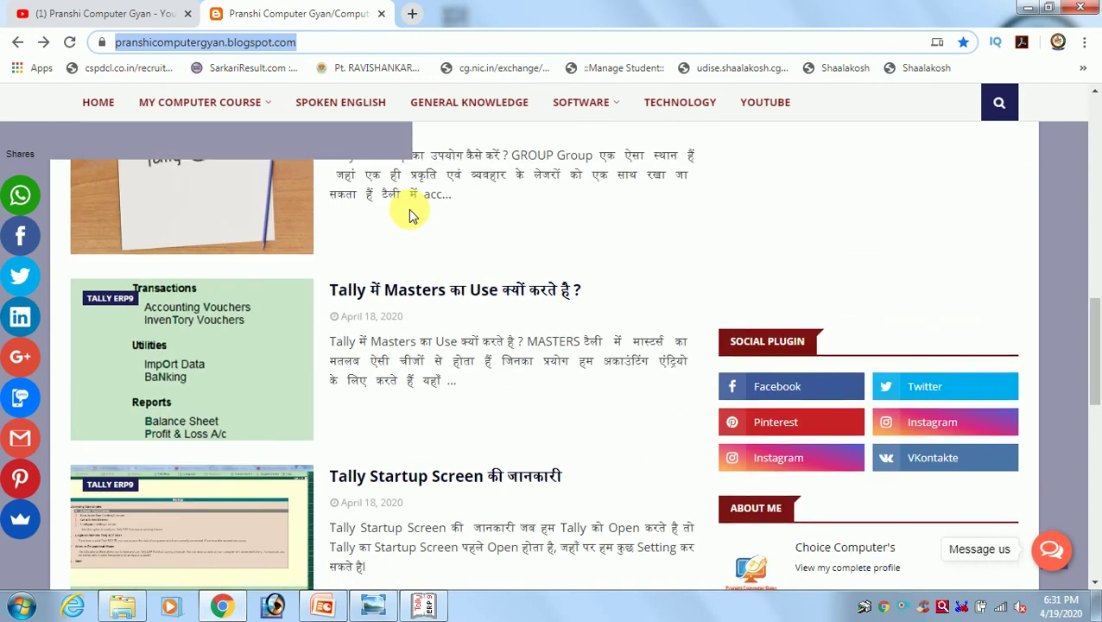
{"action": "scroll", "coordinate": [408, 215], "scroll_direction": "up", "scroll_amount": 4}
{"action": "scroll", "coordinate": [401, 257], "scroll_direction": "up", "scroll_amount": 3}
{"action": "scroll", "coordinate": [401, 257], "scroll_direction": "up", "scroll_amount": 4}
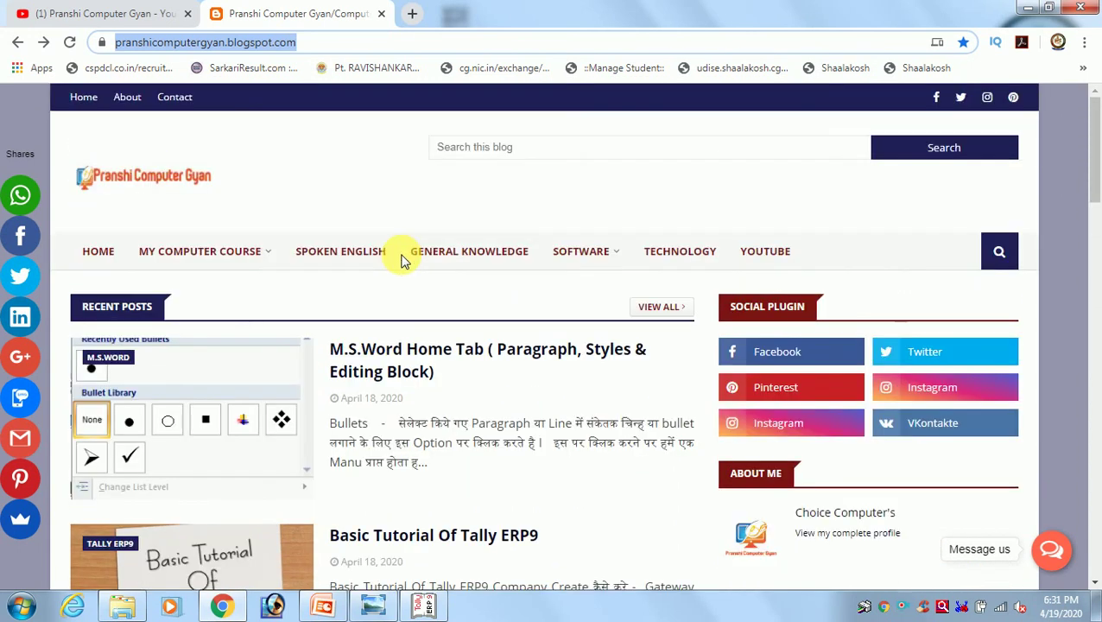